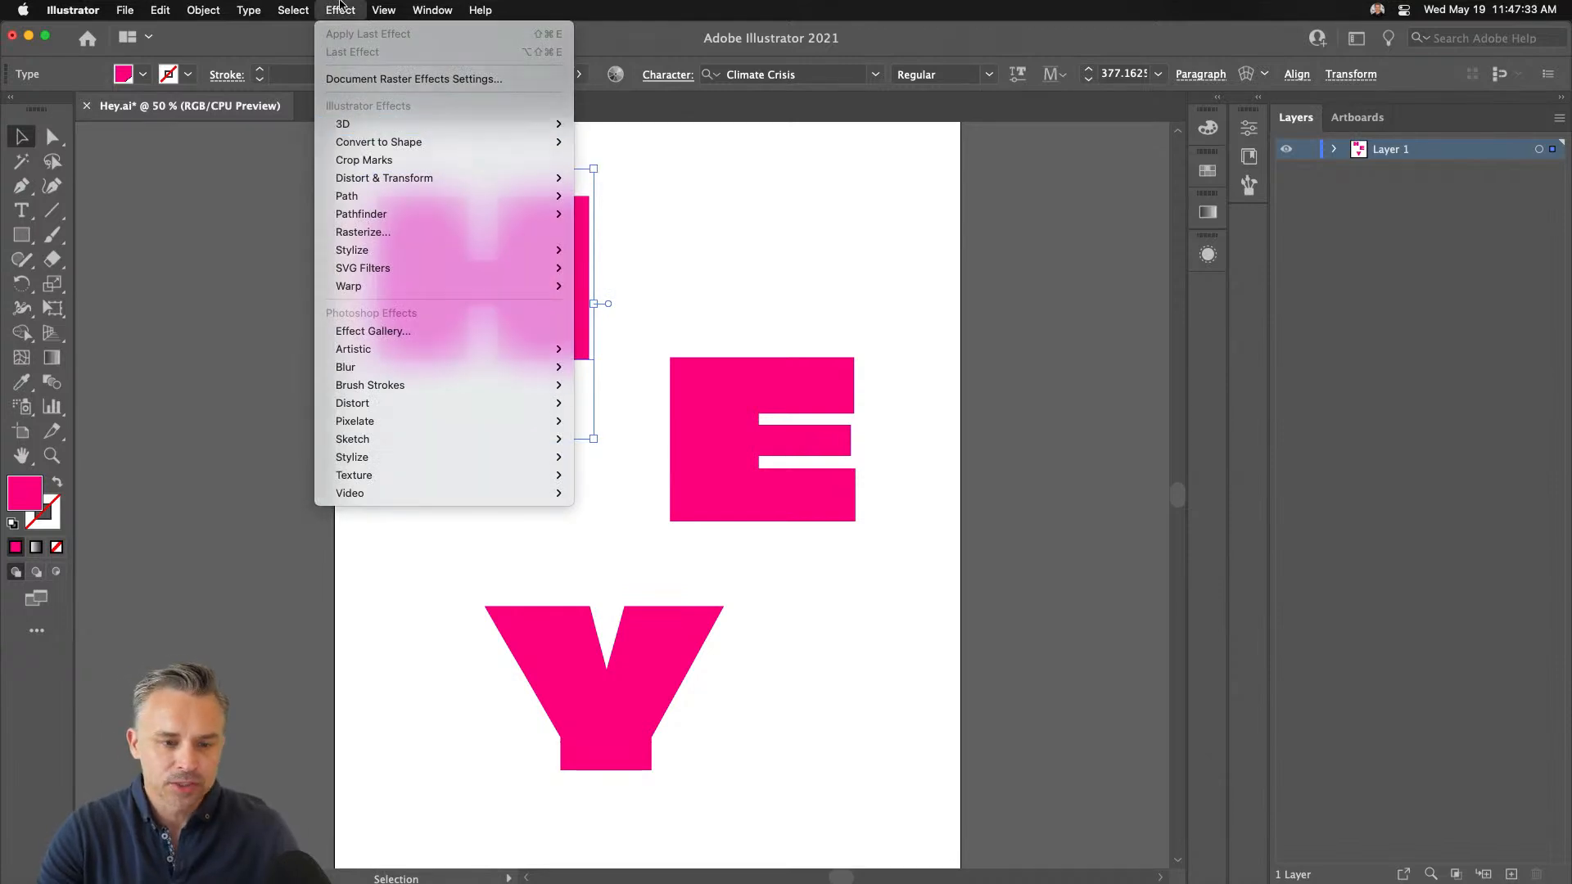
# Move the H toward the artboard's upper-left corner and shift the E slightly up and to the left
pyautogui.press('Escape')
pyautogui.click(719, 427)
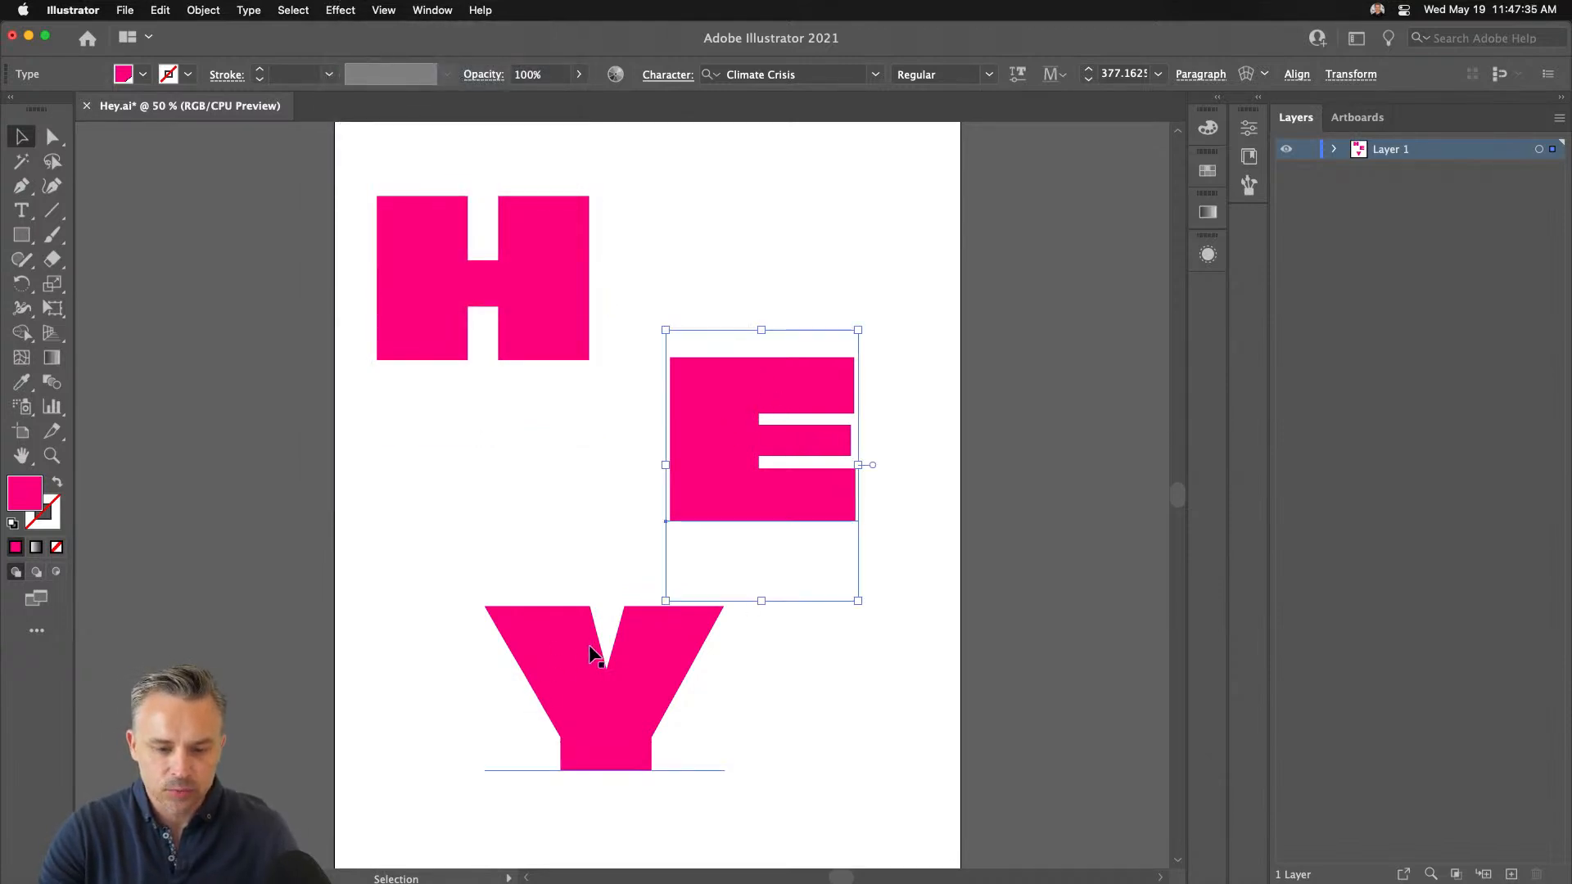
pyautogui.click(585, 665)
pyautogui.click(528, 293)
pyautogui.moveTo(500, 312); pyautogui.dragTo(481, 270)
pyautogui.moveTo(712, 437); pyautogui.dragTo(709, 431)
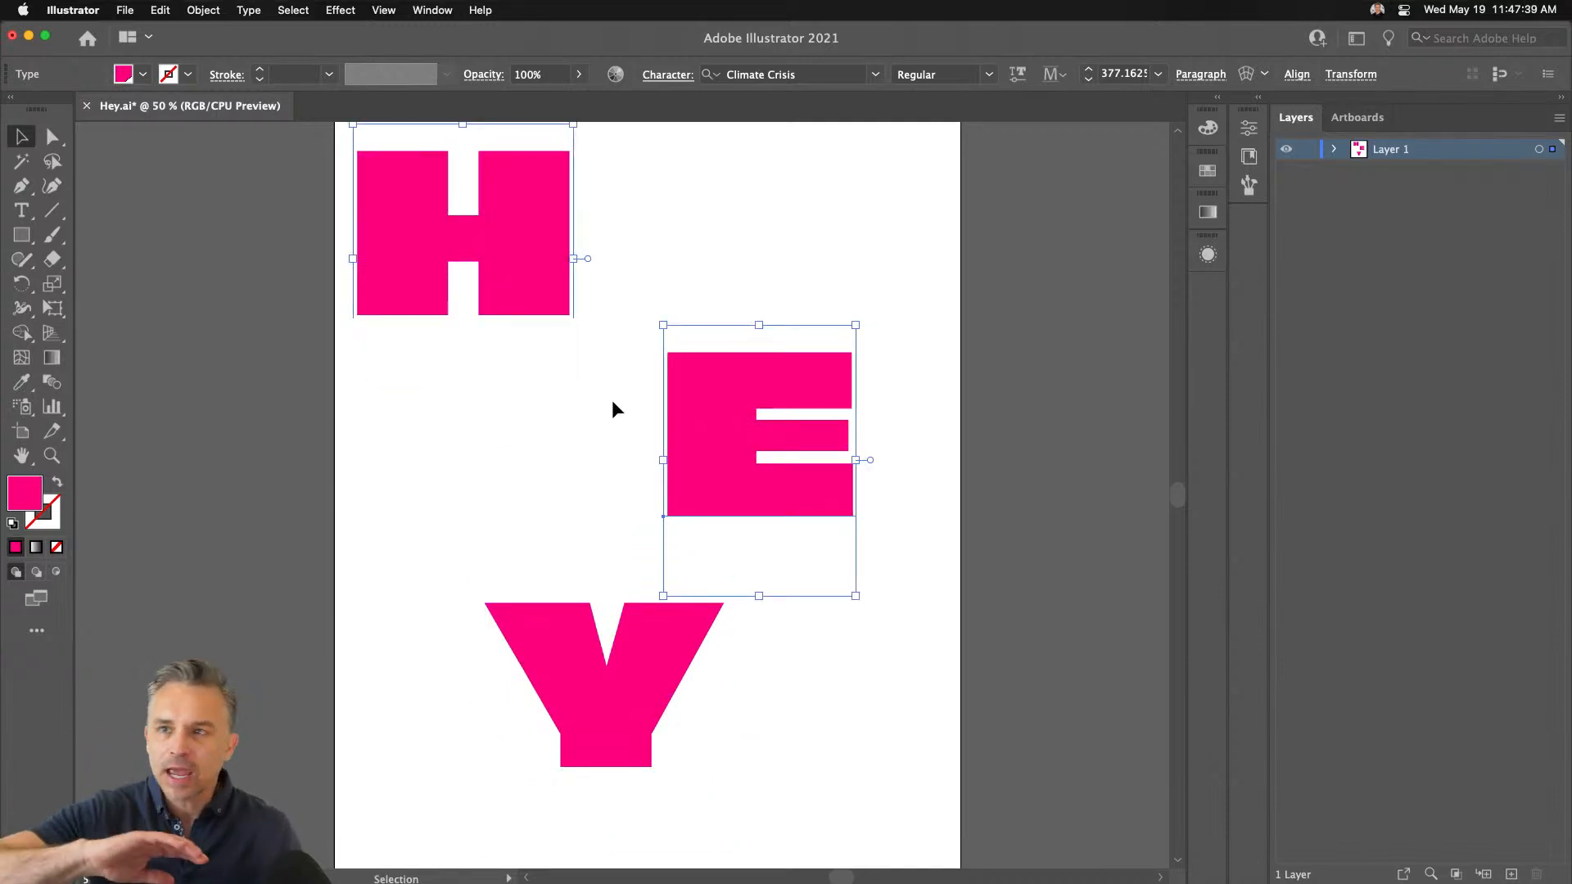
pyautogui.click(431, 218)
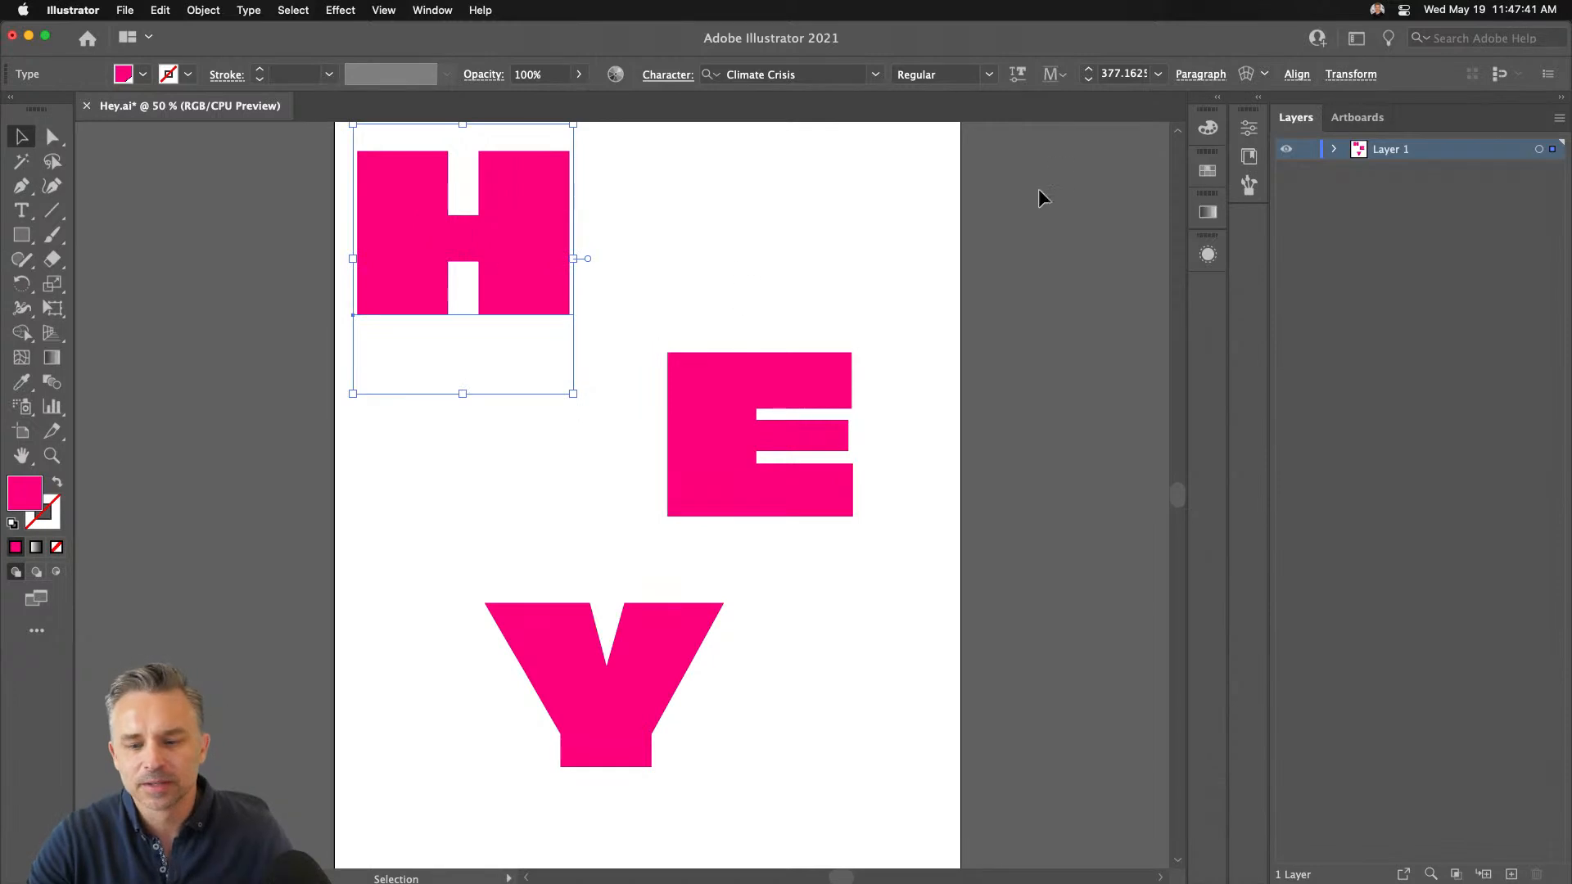
# Expand the object properties and set the Year axis of the H's Climate Crisis variable font to 1979
pyautogui.click(1261, 99)
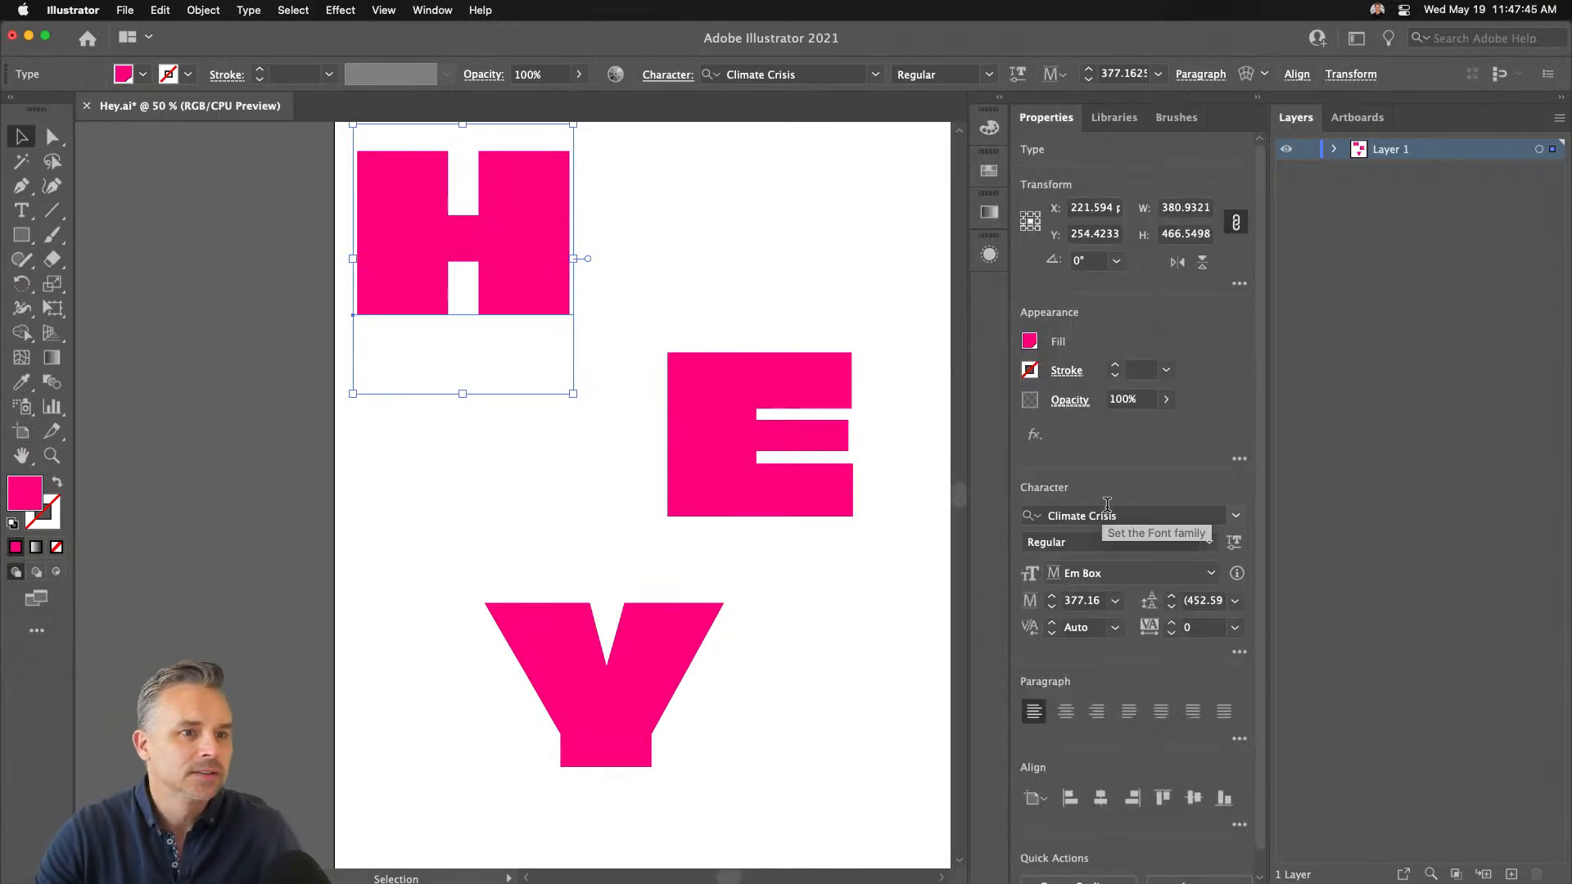
pyautogui.click(1234, 541)
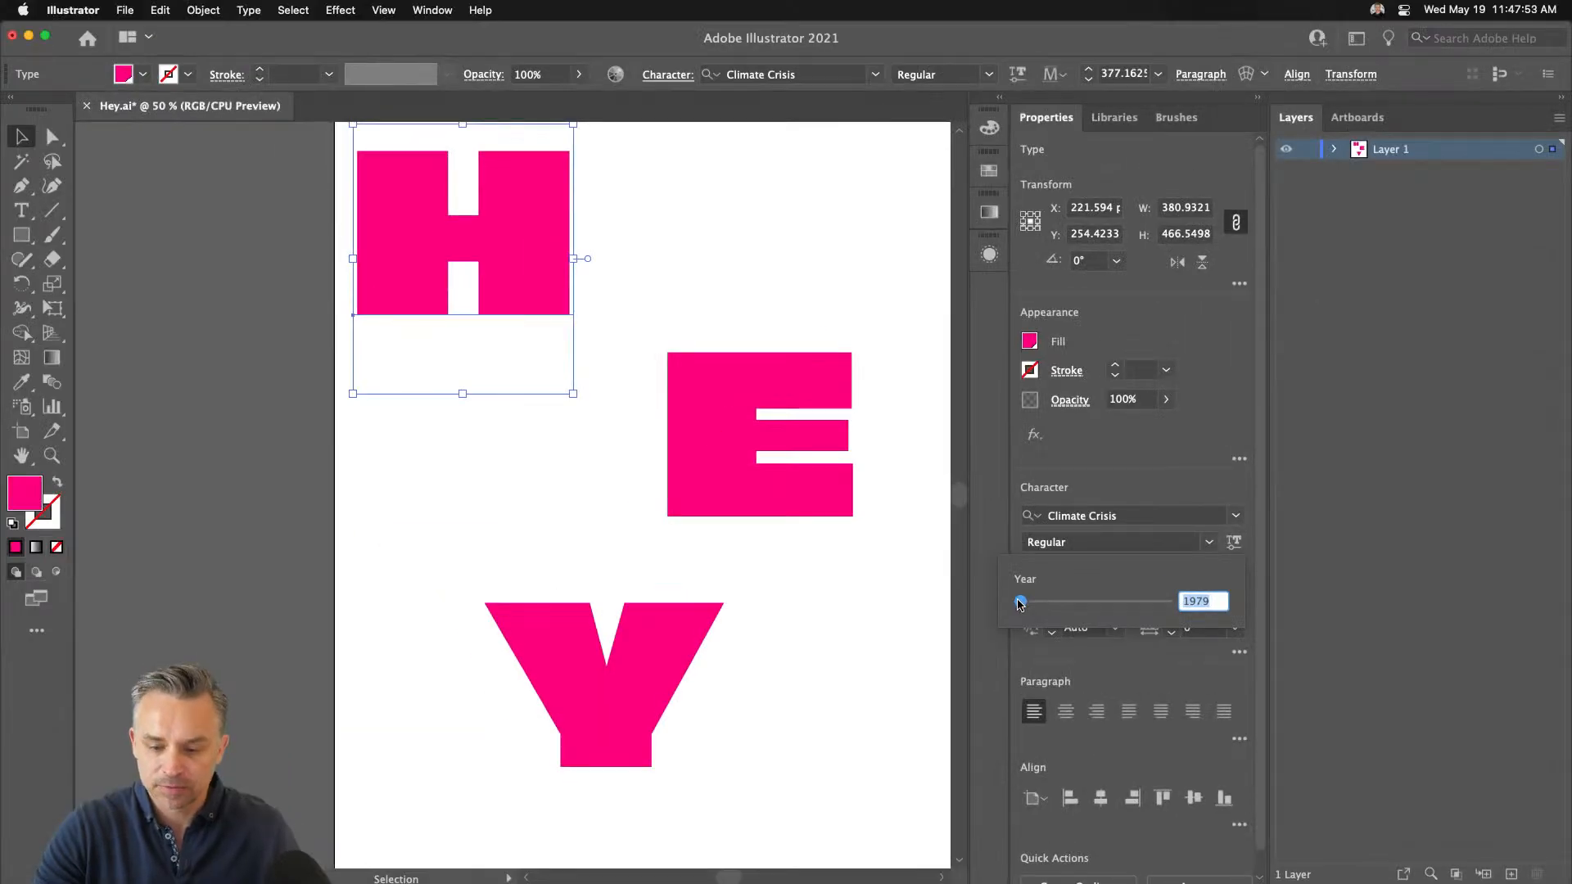
pyautogui.moveTo(1019, 604); pyautogui.dragTo(960, 600)
# Reposition the H slightly lower and to the right, and shift the Y to the left on the artboard
pyautogui.moveTo(536, 278); pyautogui.dragTo(550, 316)
pyautogui.click(753, 413)
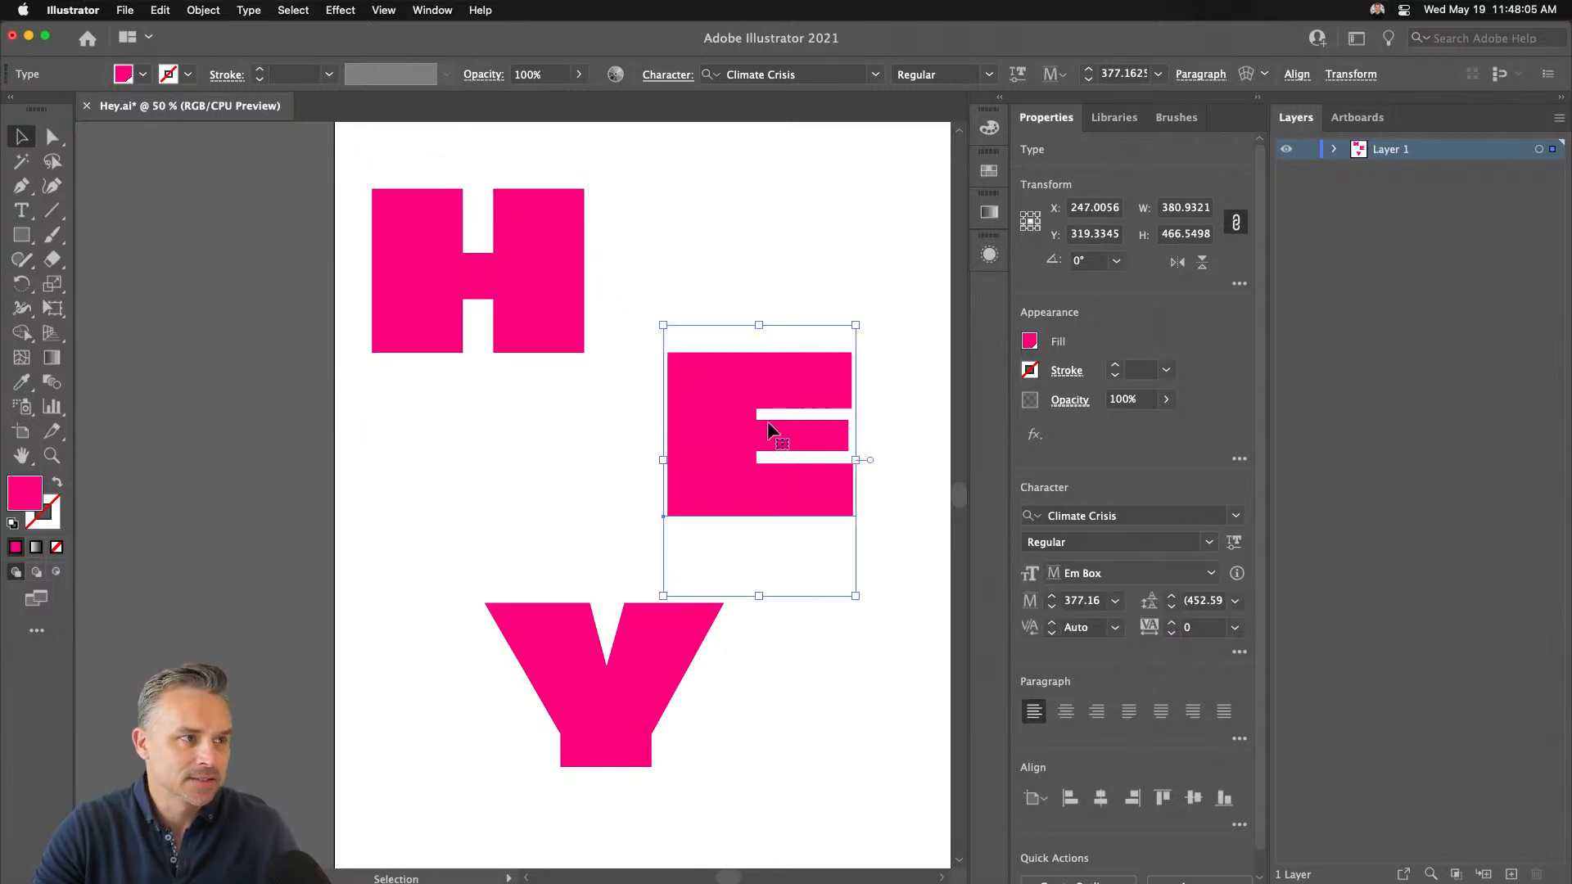
pyautogui.moveTo(612, 653); pyautogui.dragTo(533, 662)
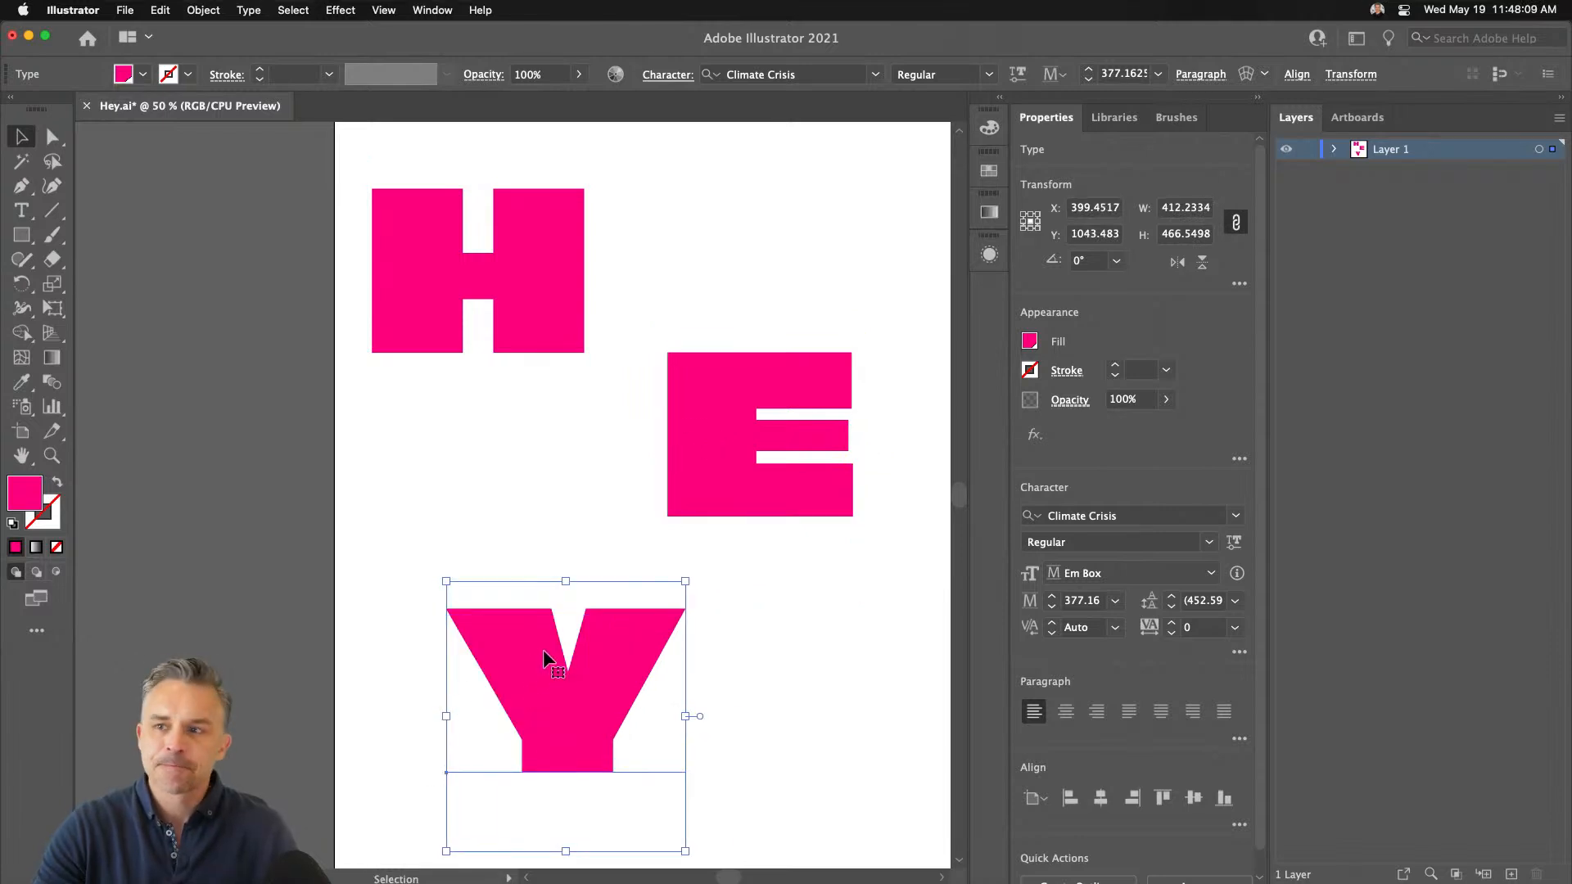
# Apply a previewed 3D Extrude & Bevel effect to the H with an extrude depth of 200 pt
pyautogui.click(540, 297)
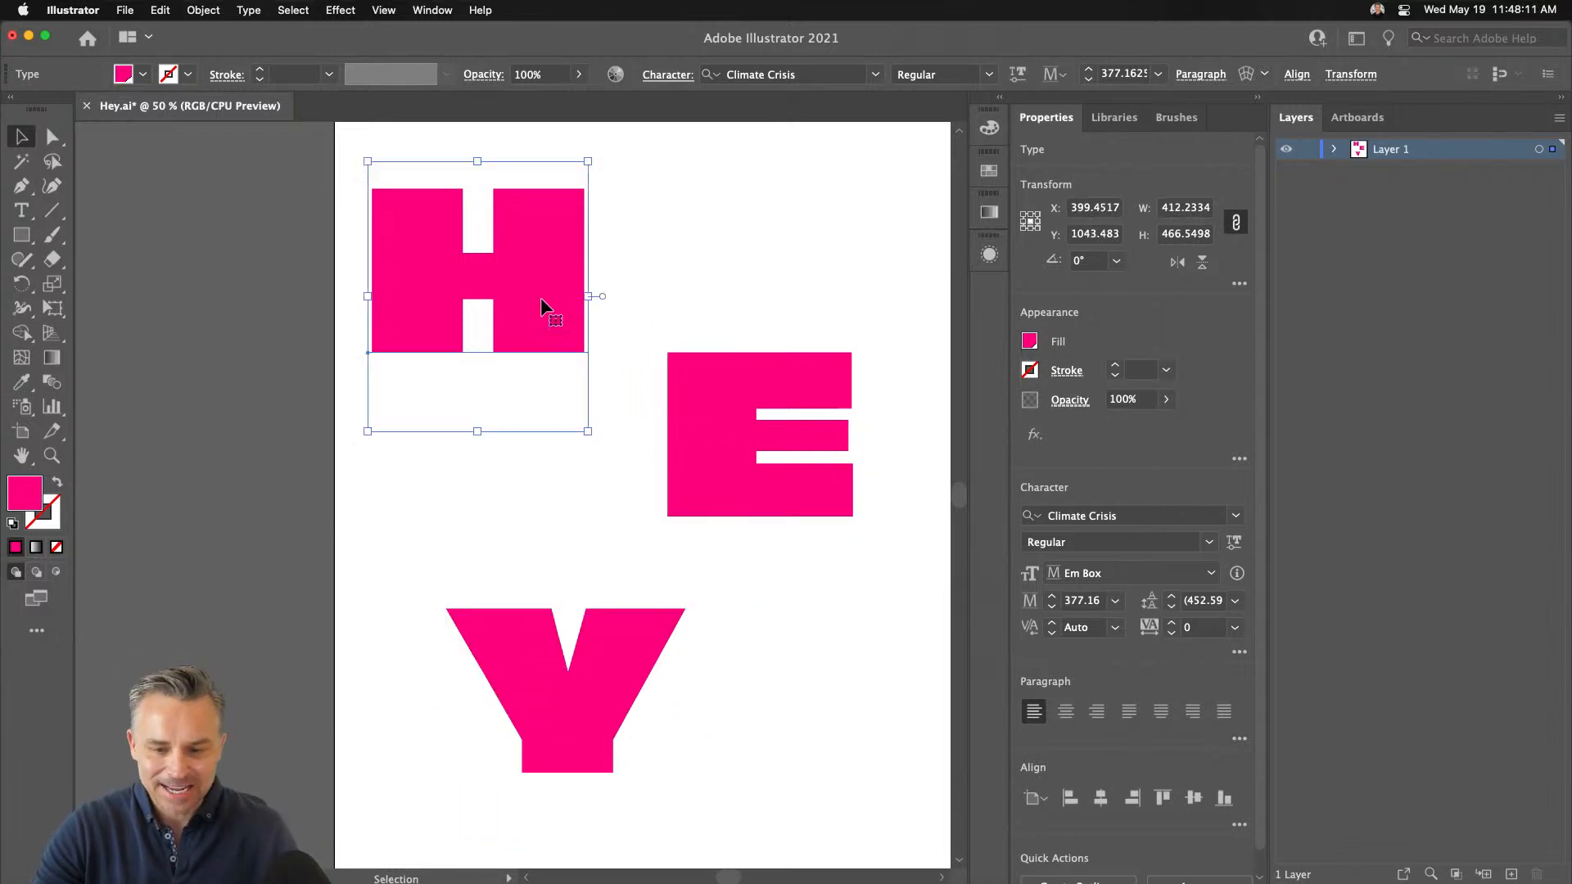
pyautogui.click(338, 10)
pyautogui.moveTo(334, 123)
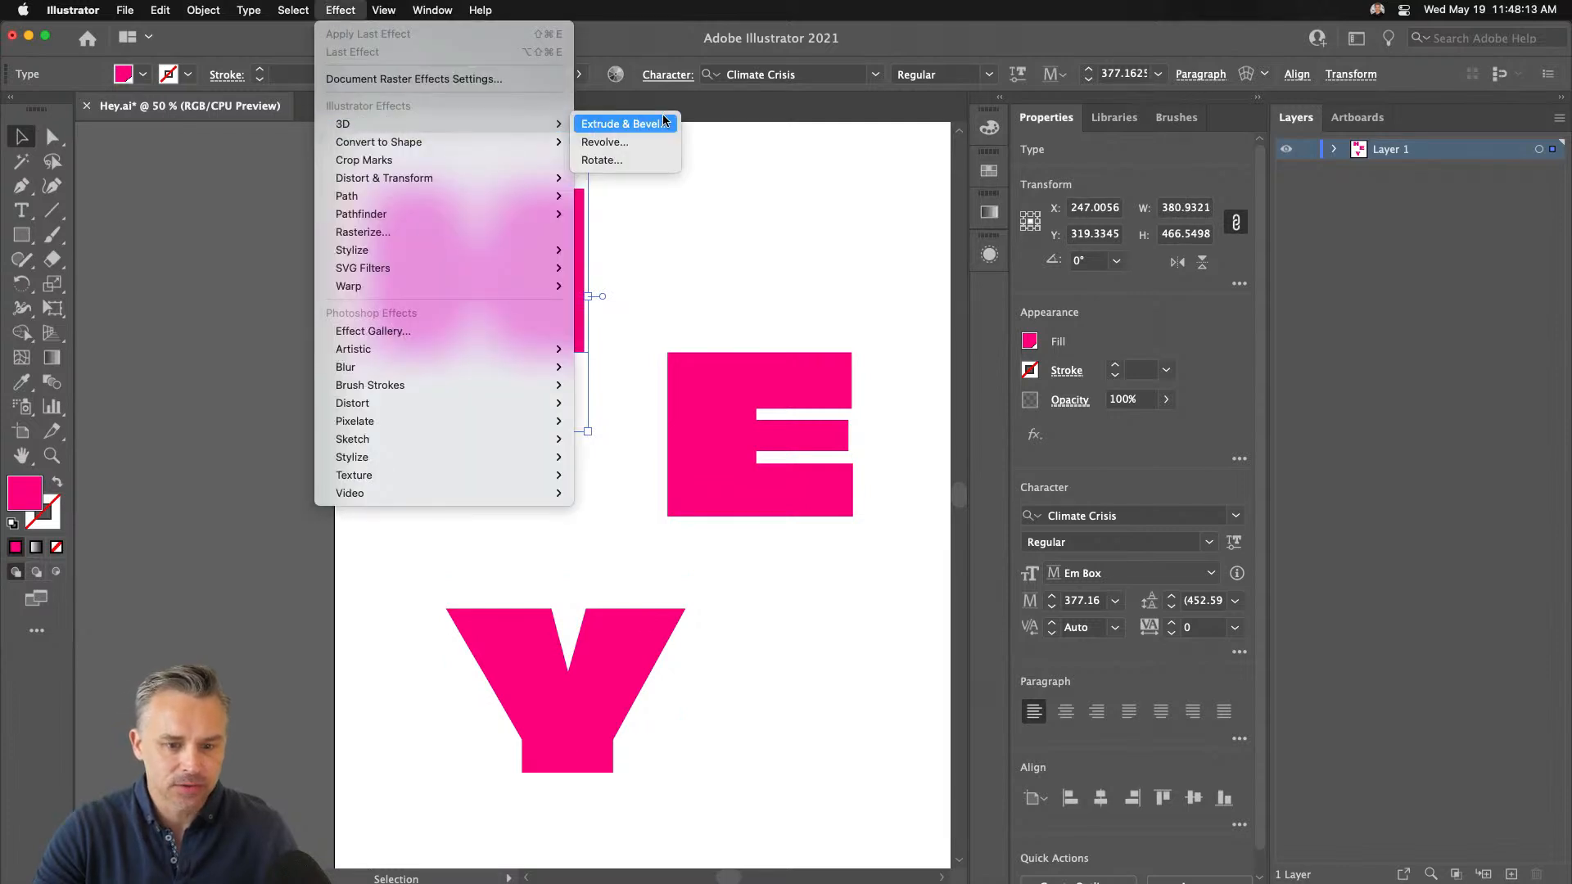
pyautogui.click(647, 124)
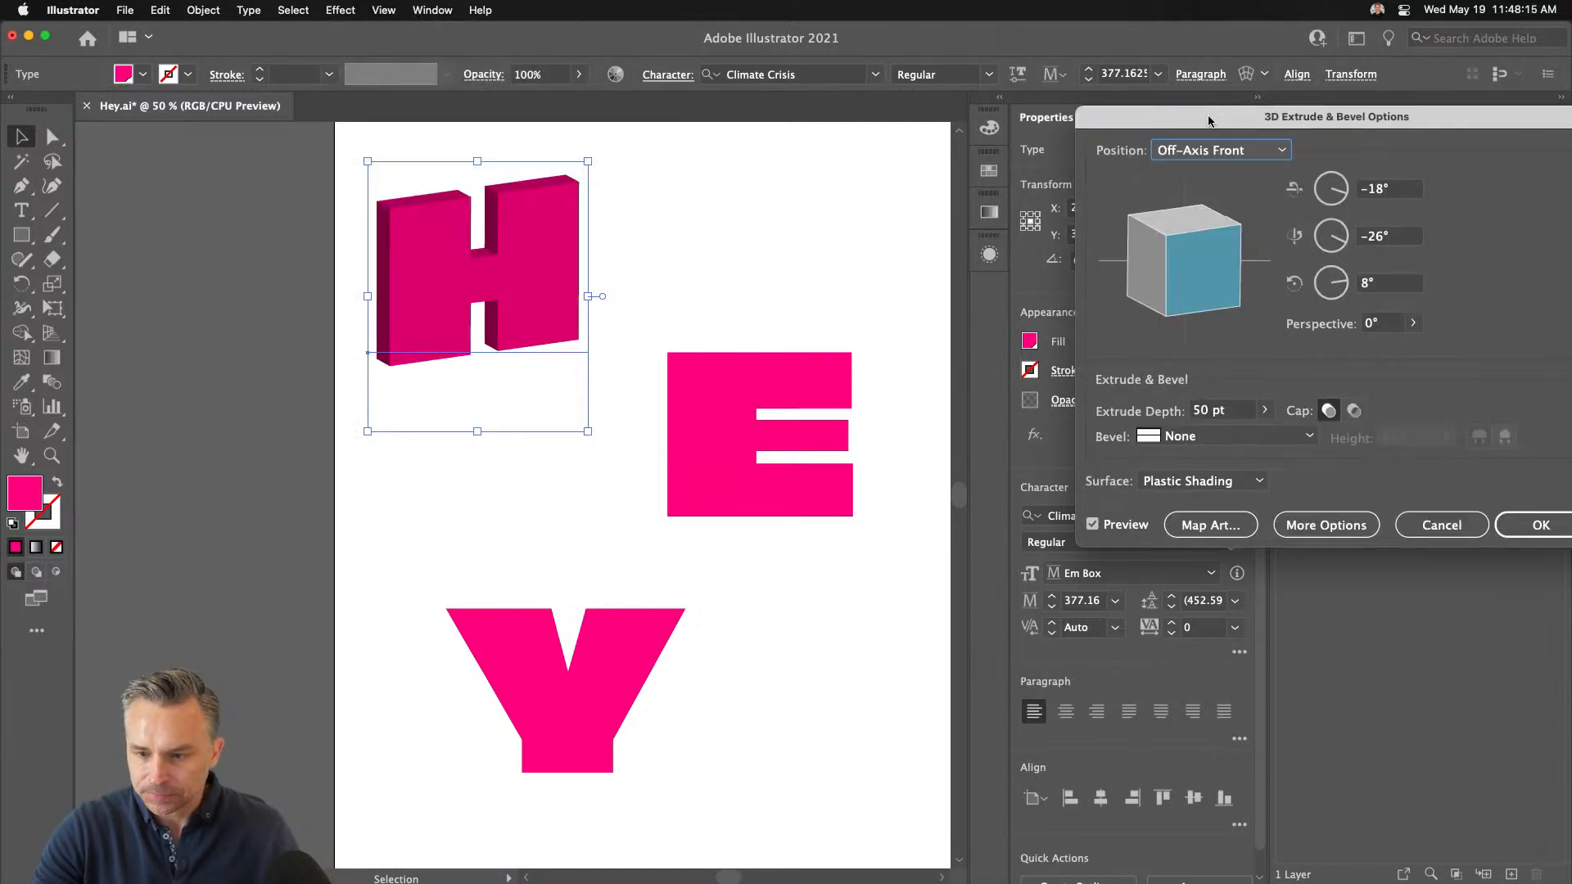
pyautogui.moveTo(1196, 135); pyautogui.dragTo(1023, 140)
pyautogui.click(1036, 431)
pyautogui.write('20')
pyautogui.press('Tab')
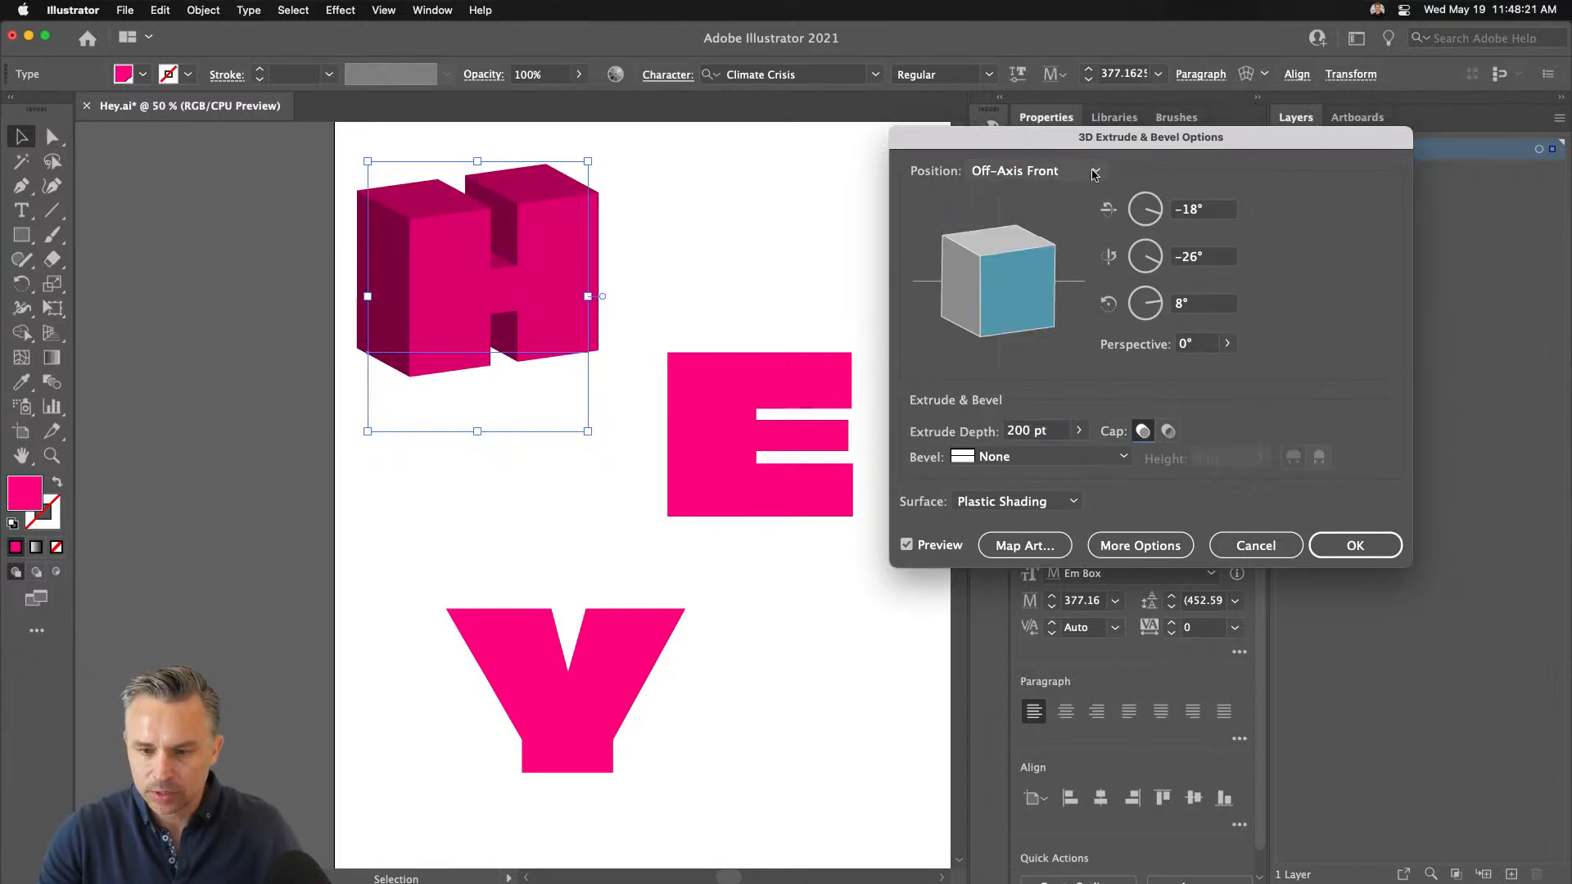
# Rotate the extruded H to 21°, 32° and 3°, and aim its light at the upper left of the lighting sphere
pyautogui.moveTo(959, 296); pyautogui.dragTo(1048, 267)
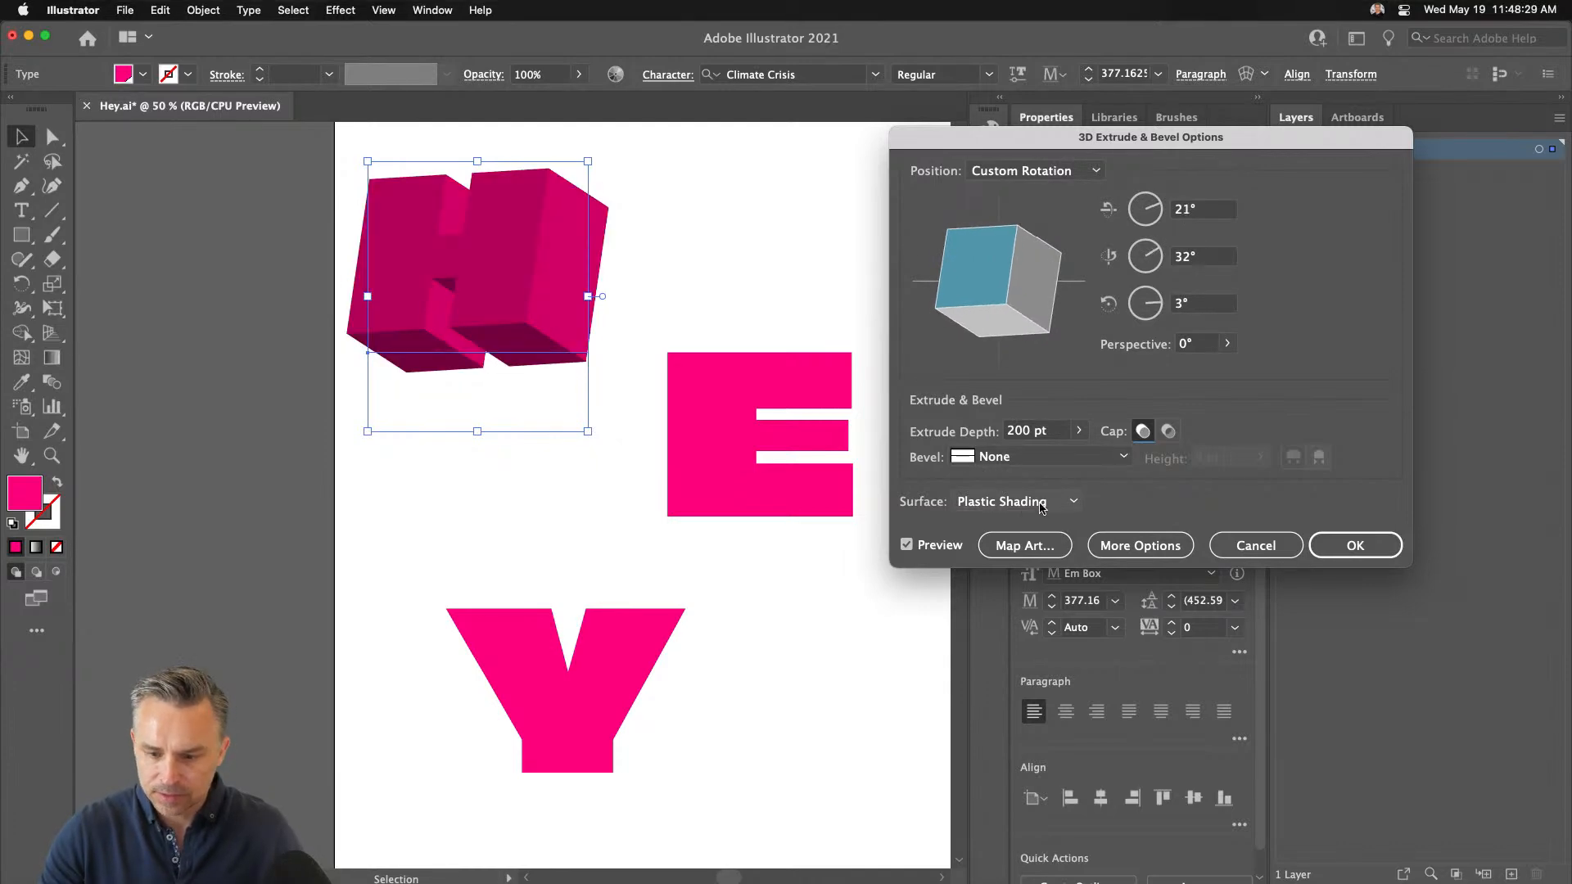
pyautogui.click(1141, 545)
pyautogui.moveTo(957, 552); pyautogui.dragTo(938, 549)
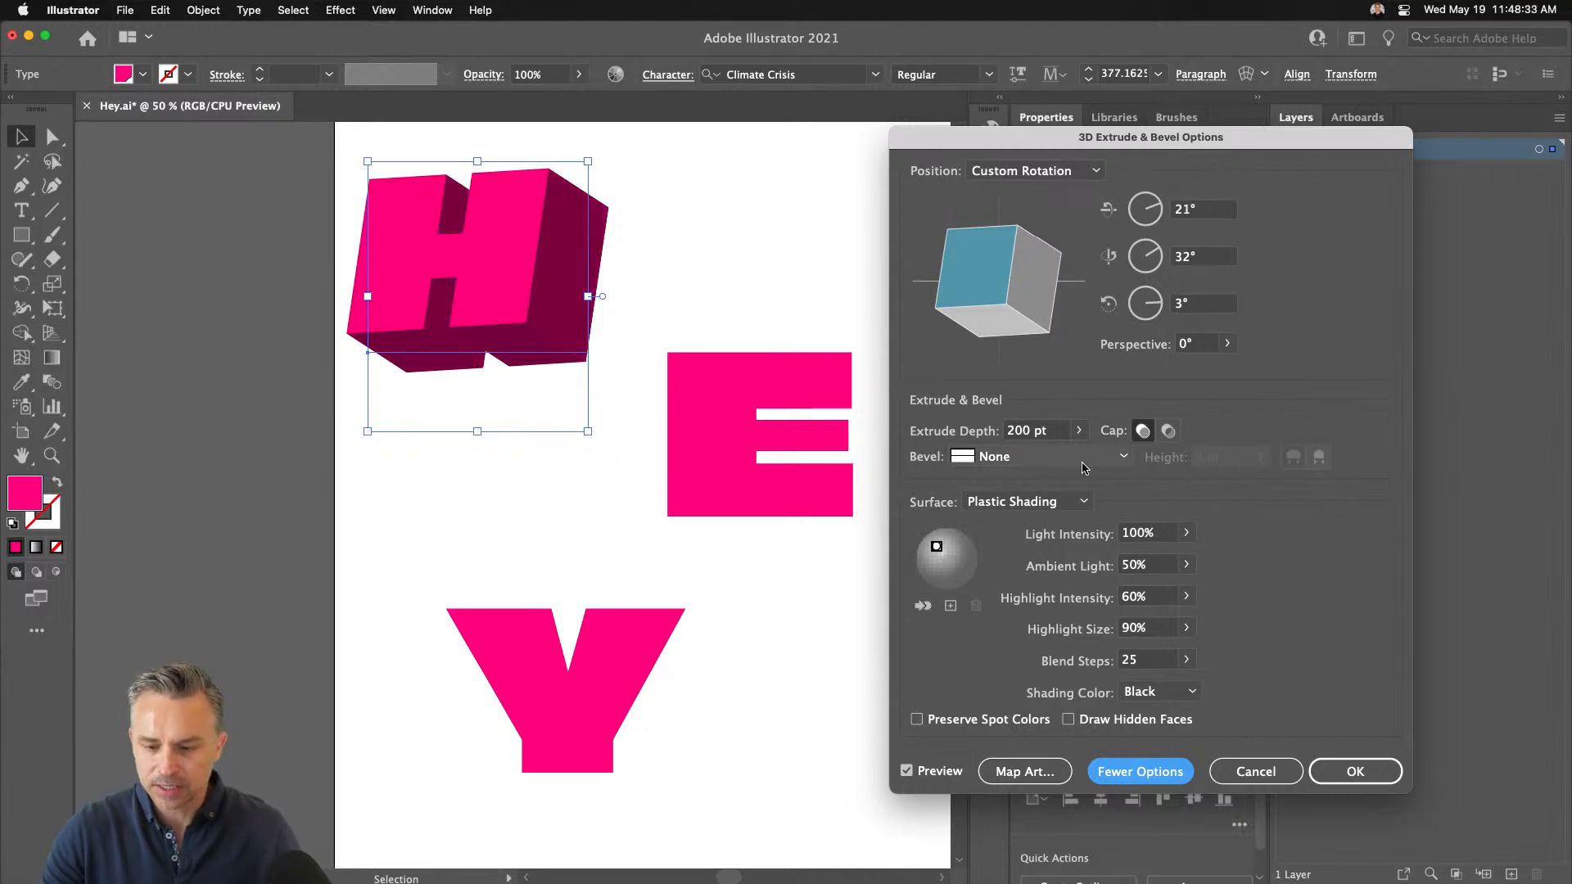
# Try the Diffuse Shading, No Shading and Wireframe surface styles on the extruded H
pyautogui.click(1085, 502)
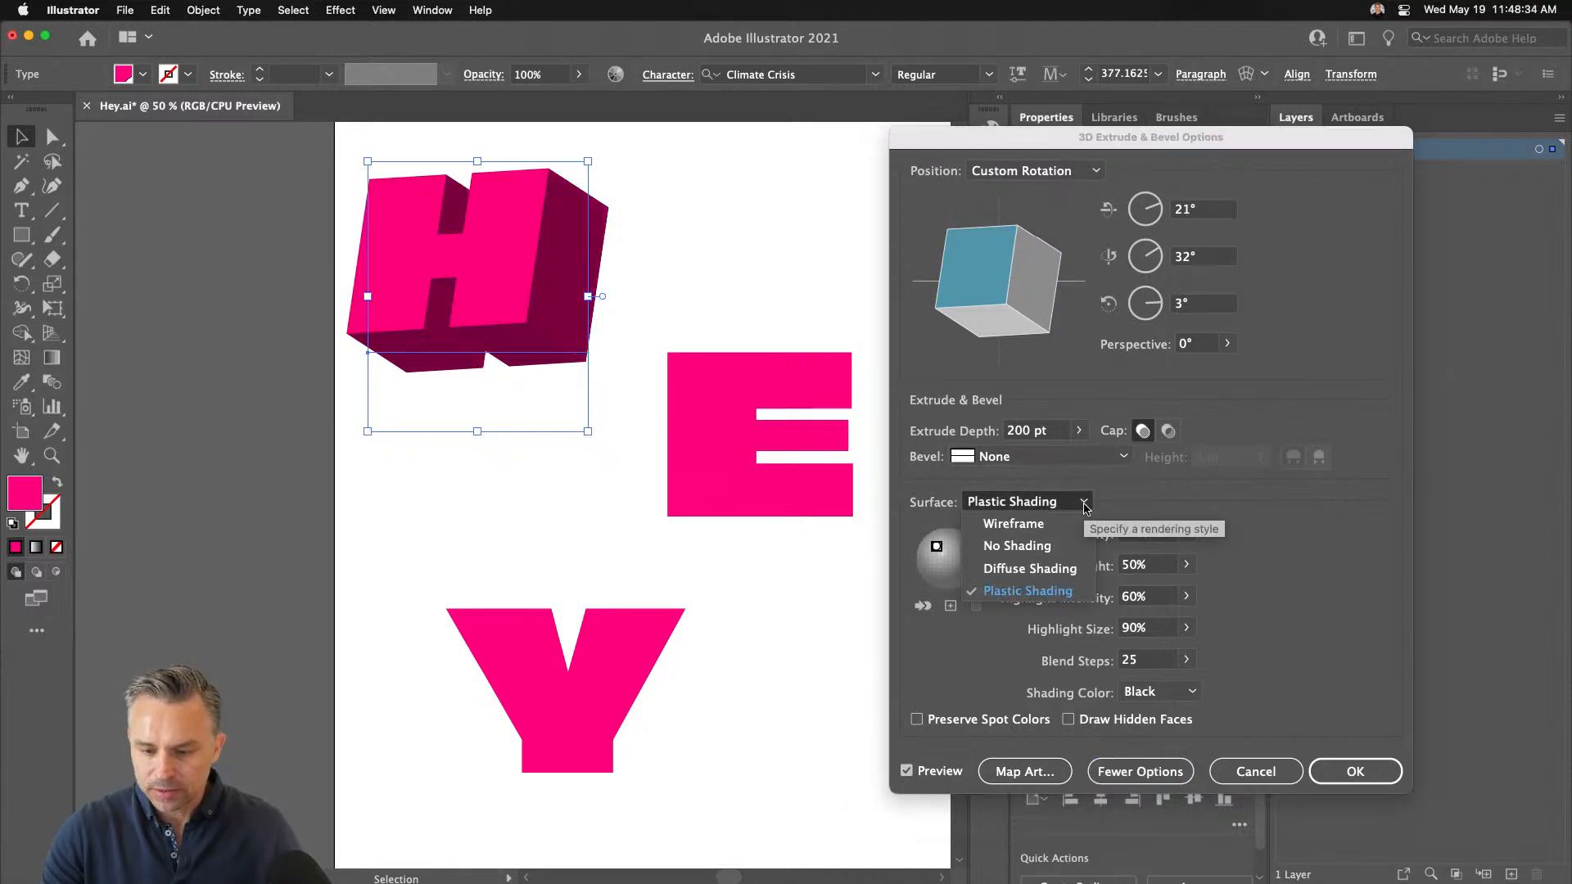
pyautogui.click(1058, 568)
pyautogui.click(1076, 500)
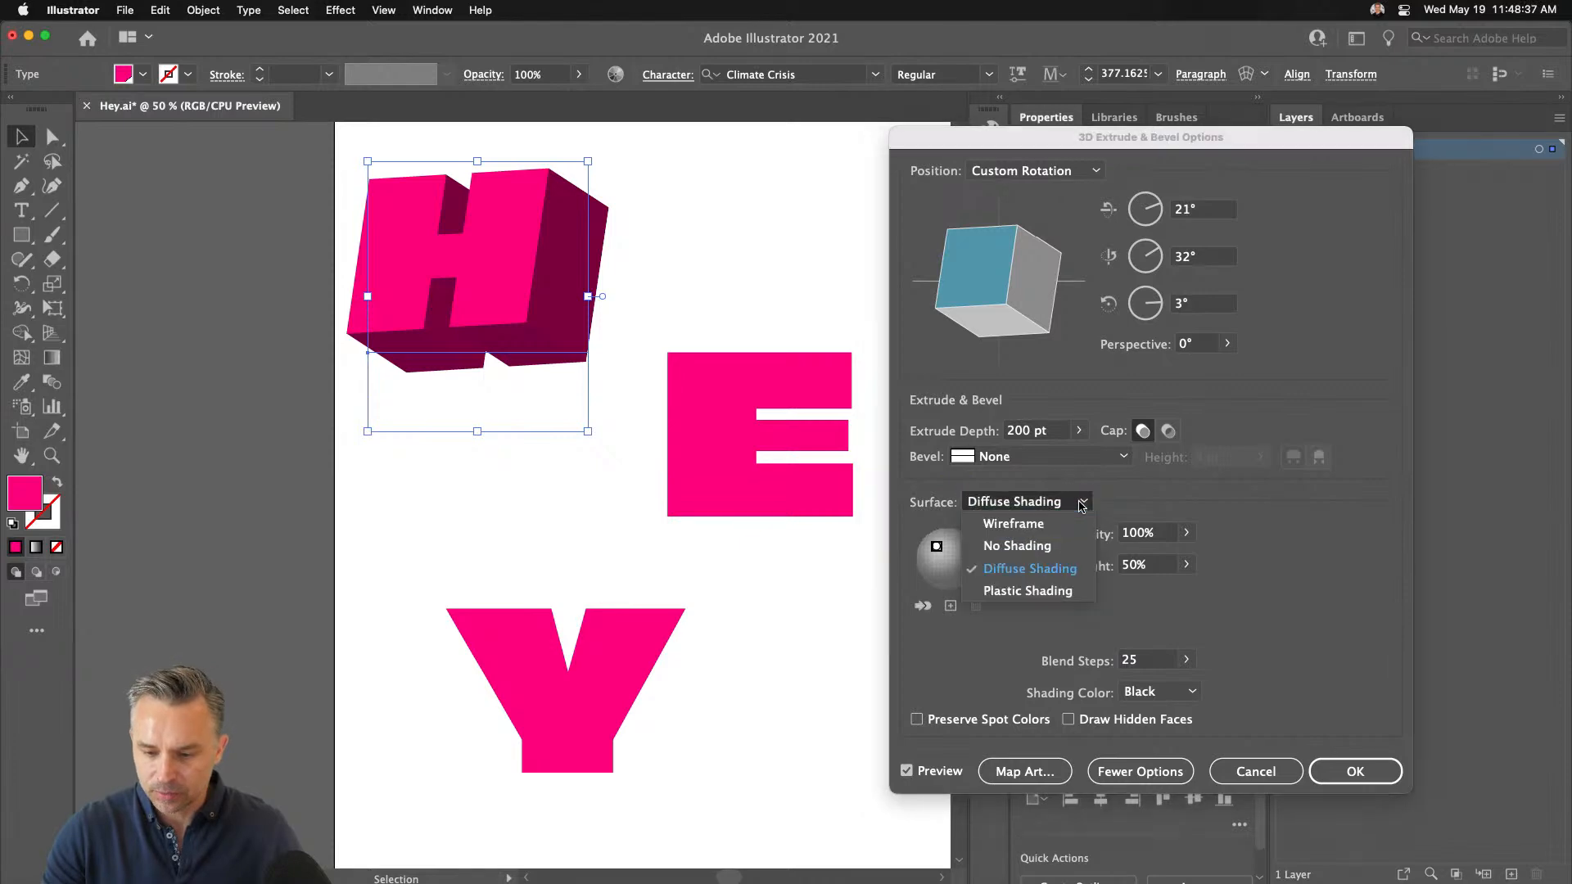
pyautogui.click(1024, 545)
pyautogui.click(1062, 509)
pyautogui.click(1052, 526)
# Compare Diffuse Shading with Plastic Shading on the H, choose Diffuse Shading and apply the 3D effect
pyautogui.click(1052, 501)
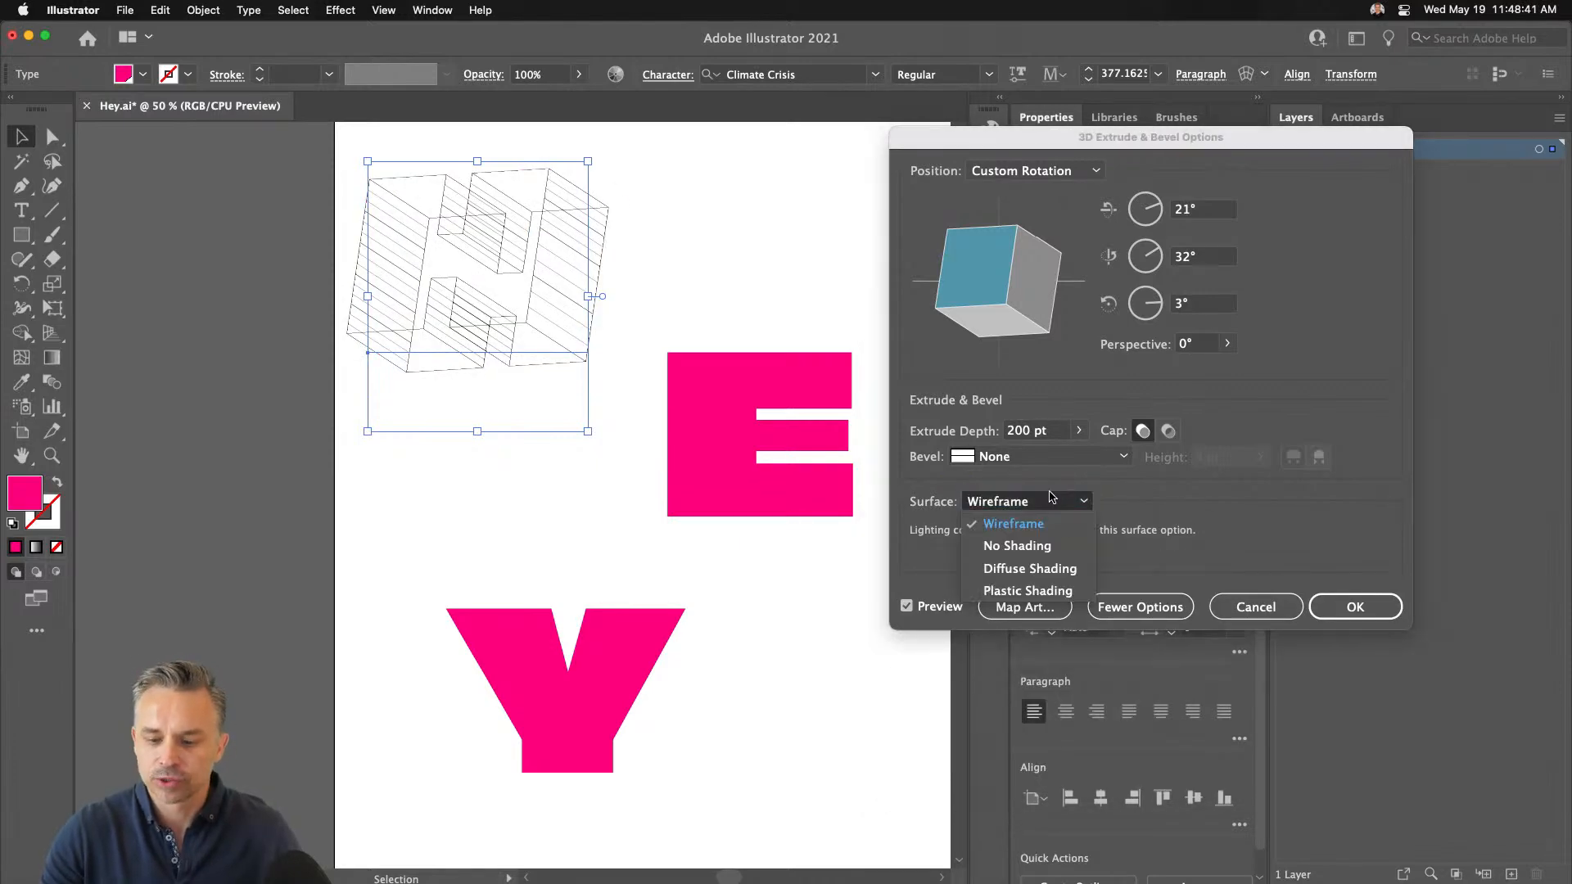
pyautogui.click(1038, 568)
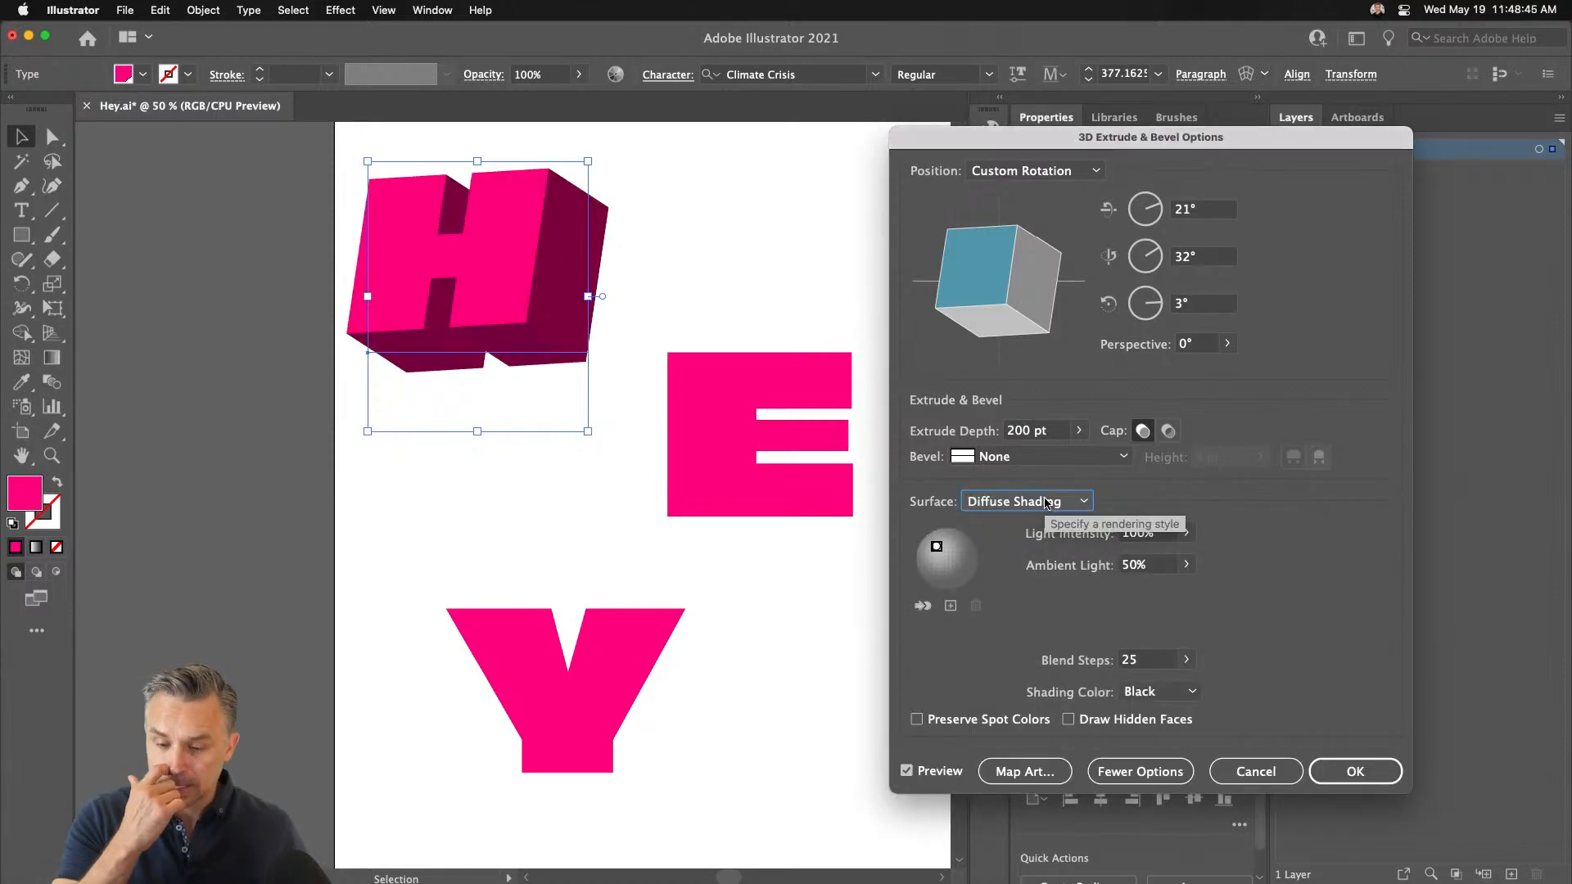
pyautogui.click(1046, 502)
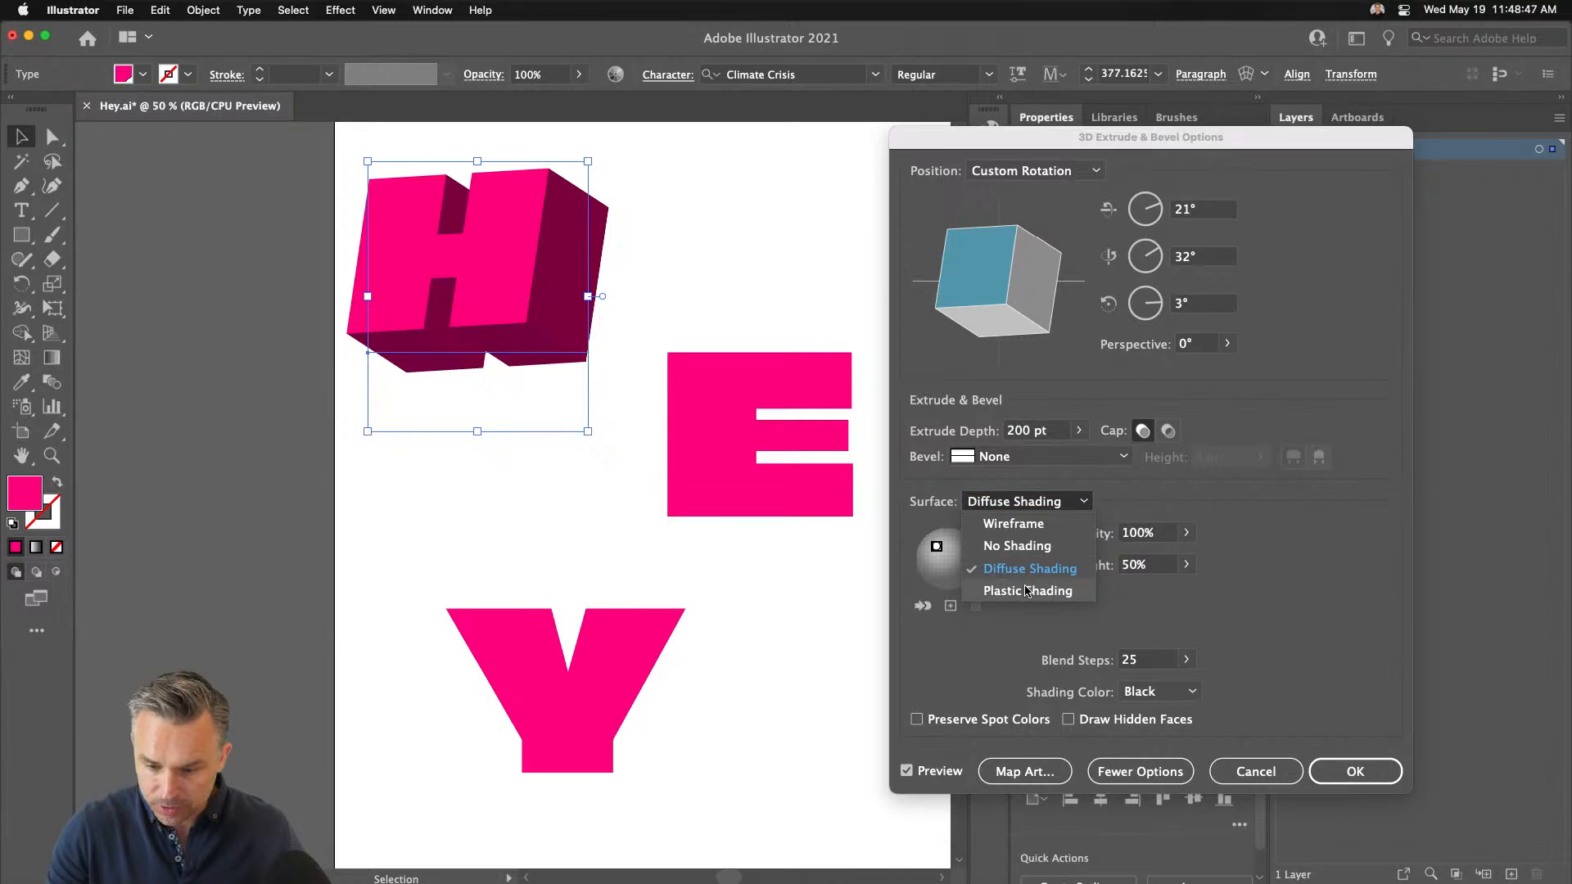
pyautogui.click(1026, 588)
pyautogui.click(1026, 510)
pyautogui.click(1020, 569)
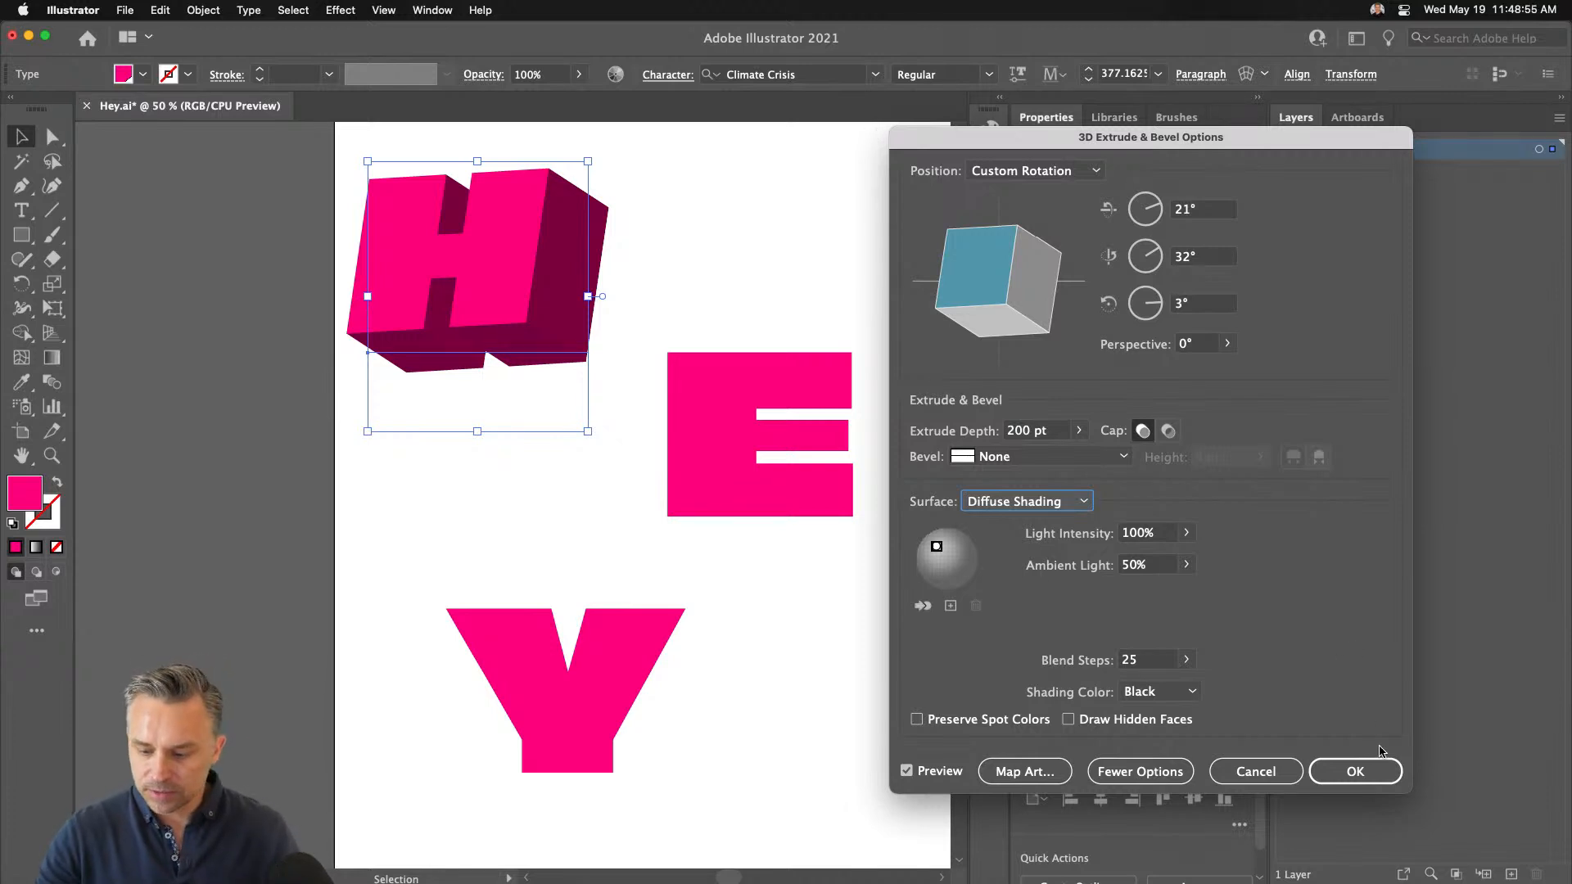
pyautogui.click(1354, 773)
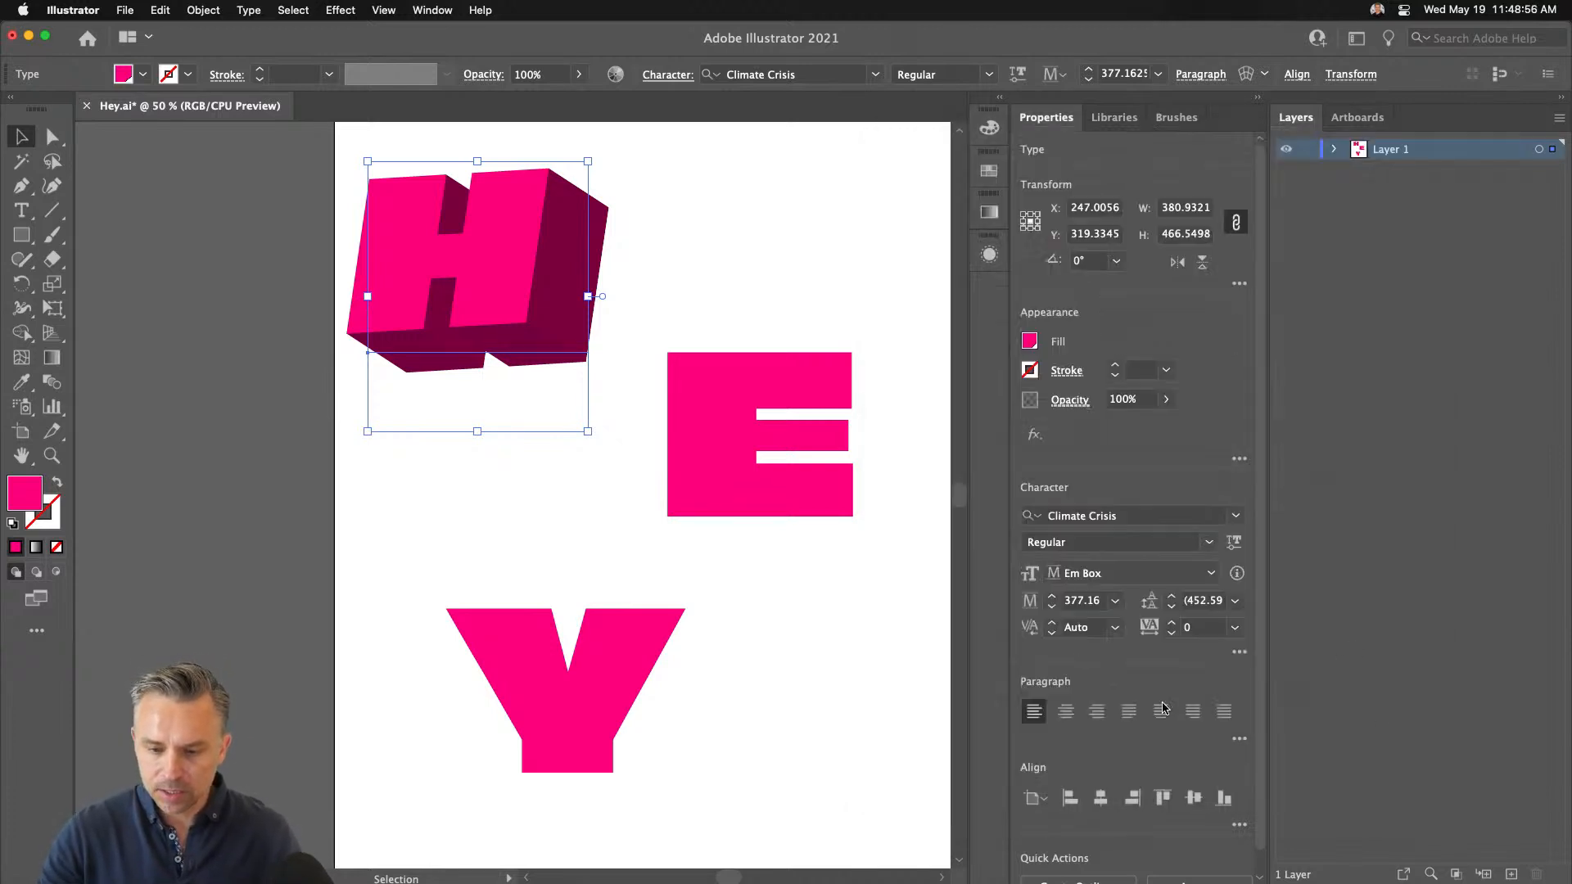
# Apply the same Extrude & Bevel effect to the E and to the Y
pyautogui.click(693, 384)
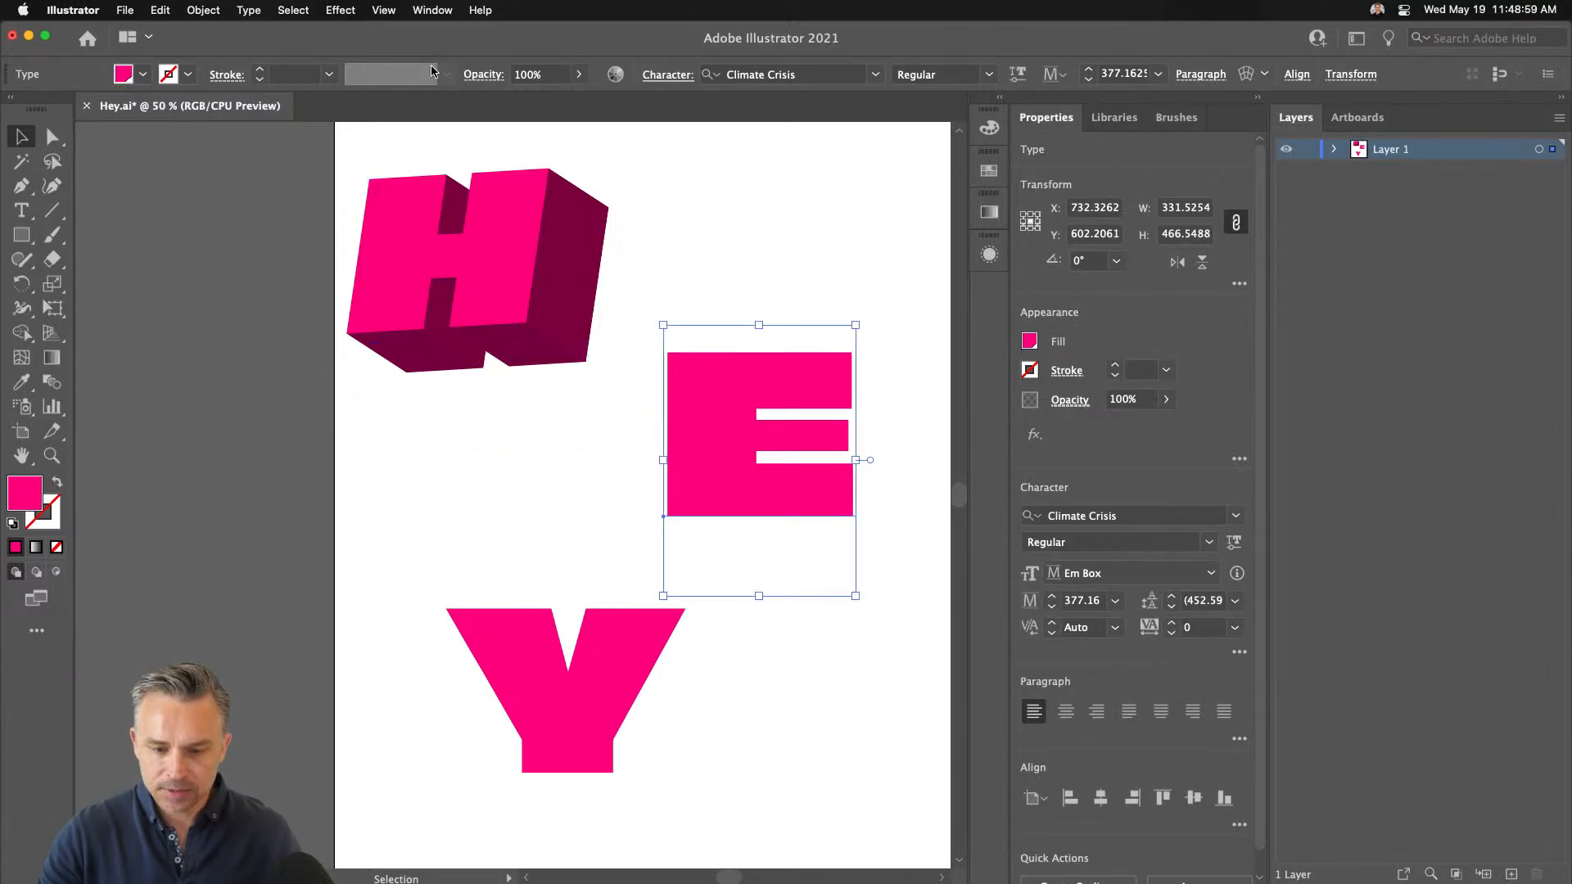
pyautogui.click(337, 10)
pyautogui.click(335, 31)
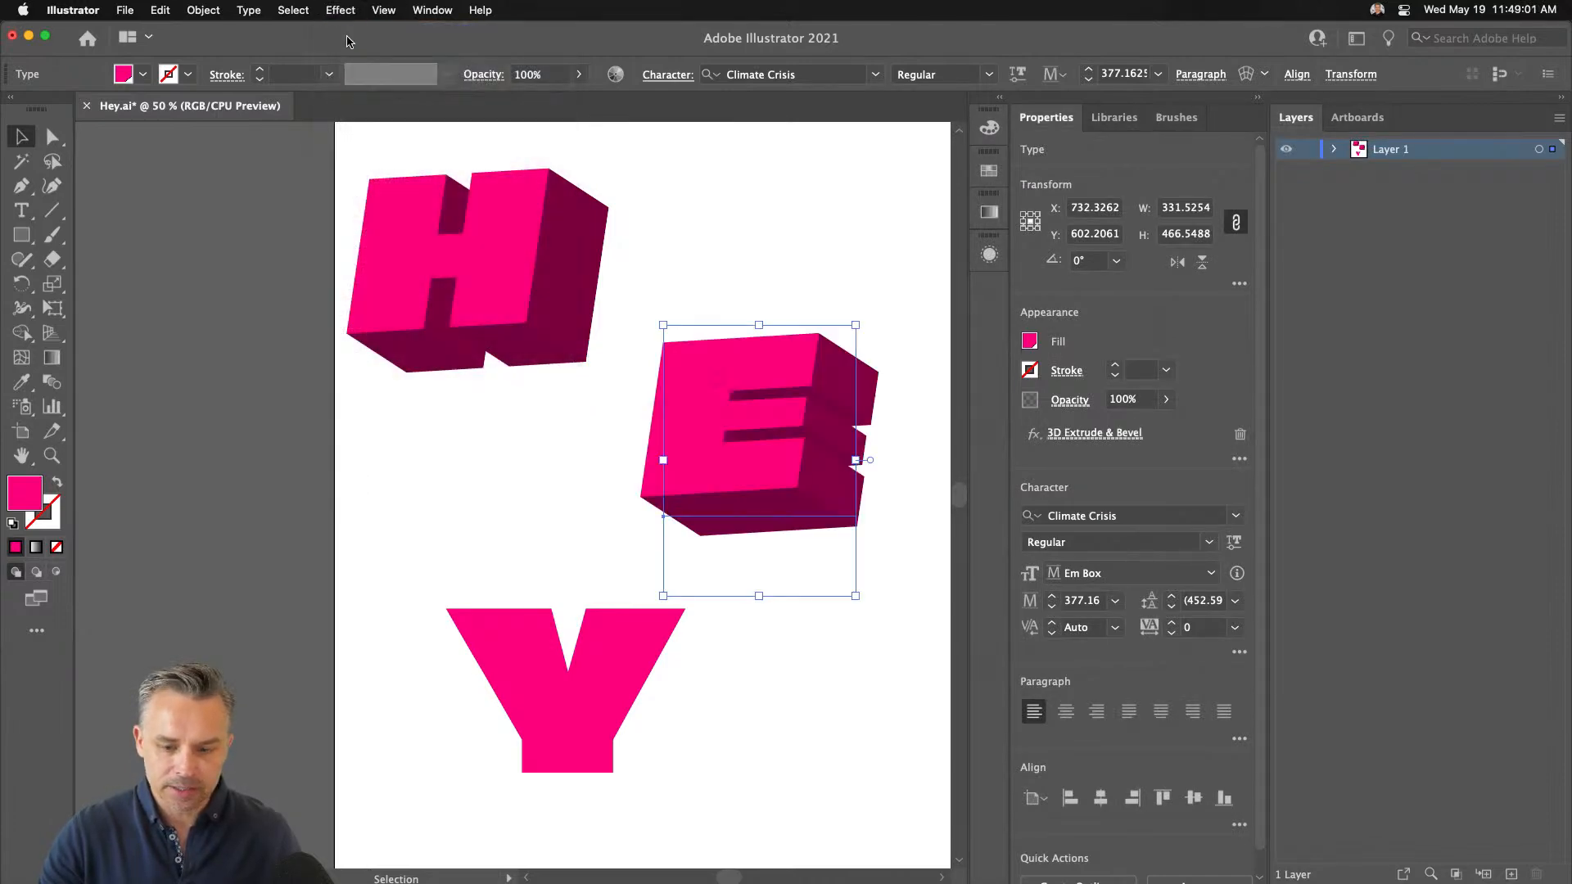
pyautogui.click(595, 701)
pyautogui.click(340, 10)
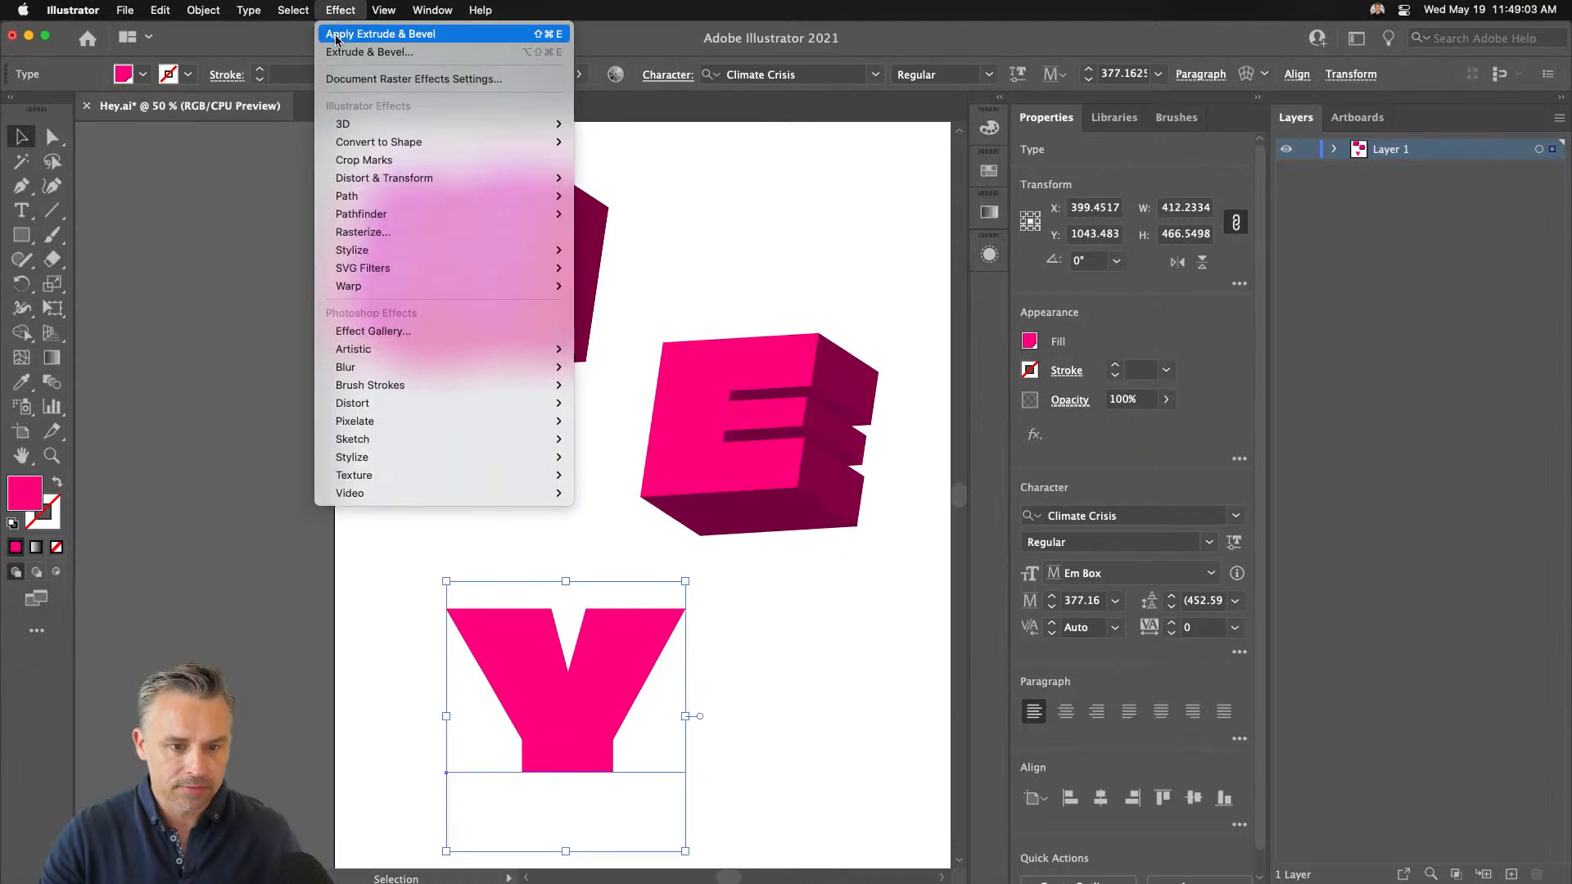
pyautogui.click(361, 34)
# Rotate the E's 3D extrusion to 20°, -47° and -24°, and move its light to the right side of the sphere
pyautogui.click(730, 350)
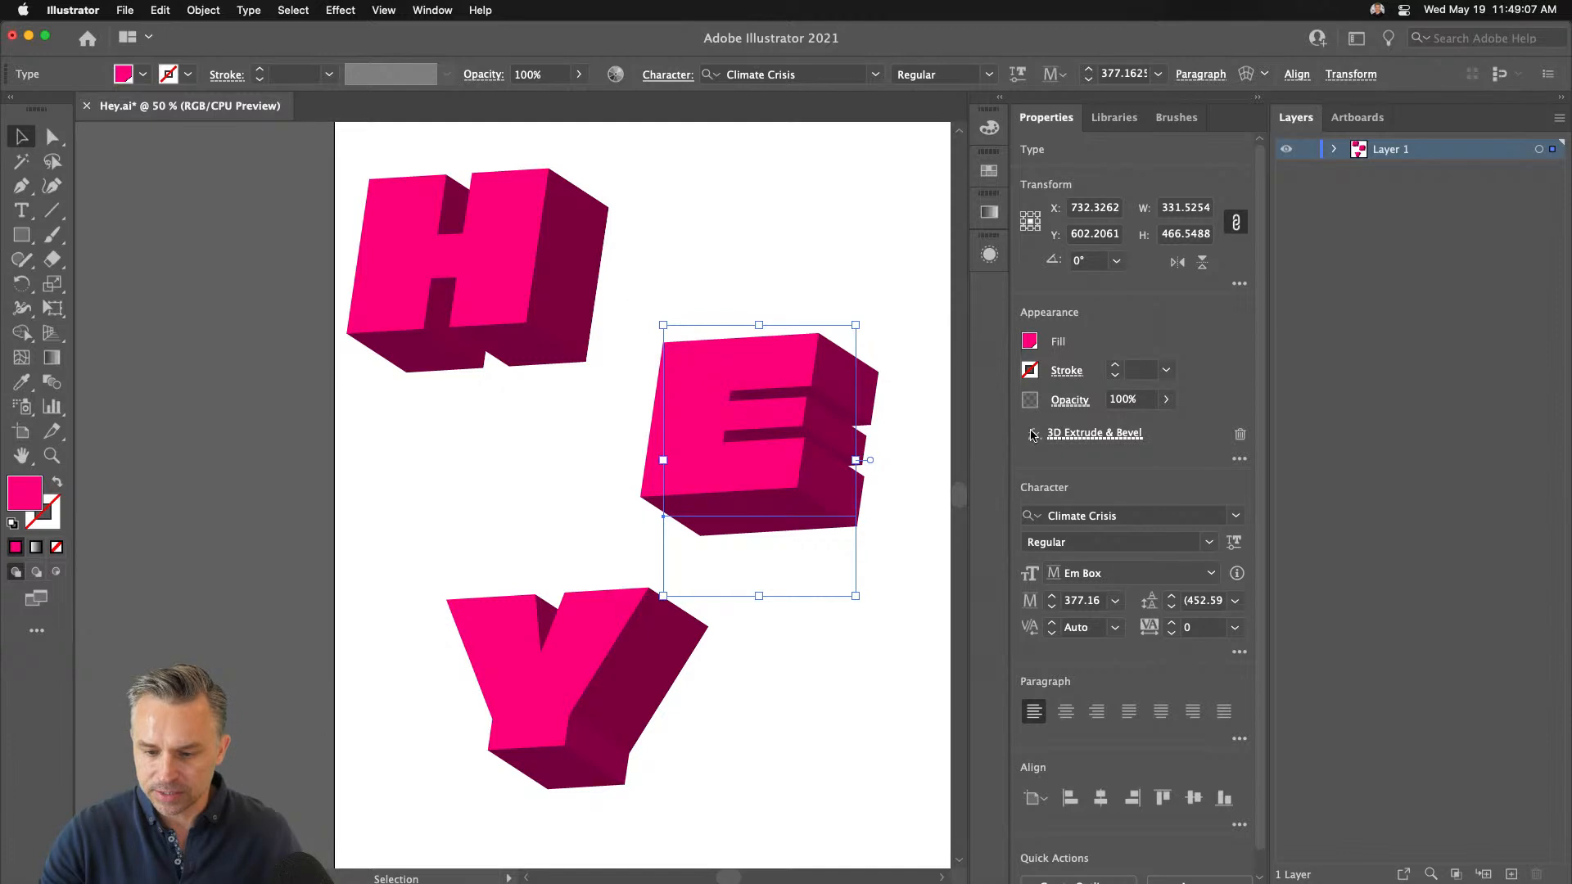
pyautogui.click(1055, 436)
pyautogui.moveTo(971, 249)
pyautogui.mouseDown()
pyautogui.moveTo(1025, 276)
pyautogui.moveTo(995, 266)
pyautogui.mouseUp()
pyautogui.moveTo(936, 547); pyautogui.dragTo(955, 562)
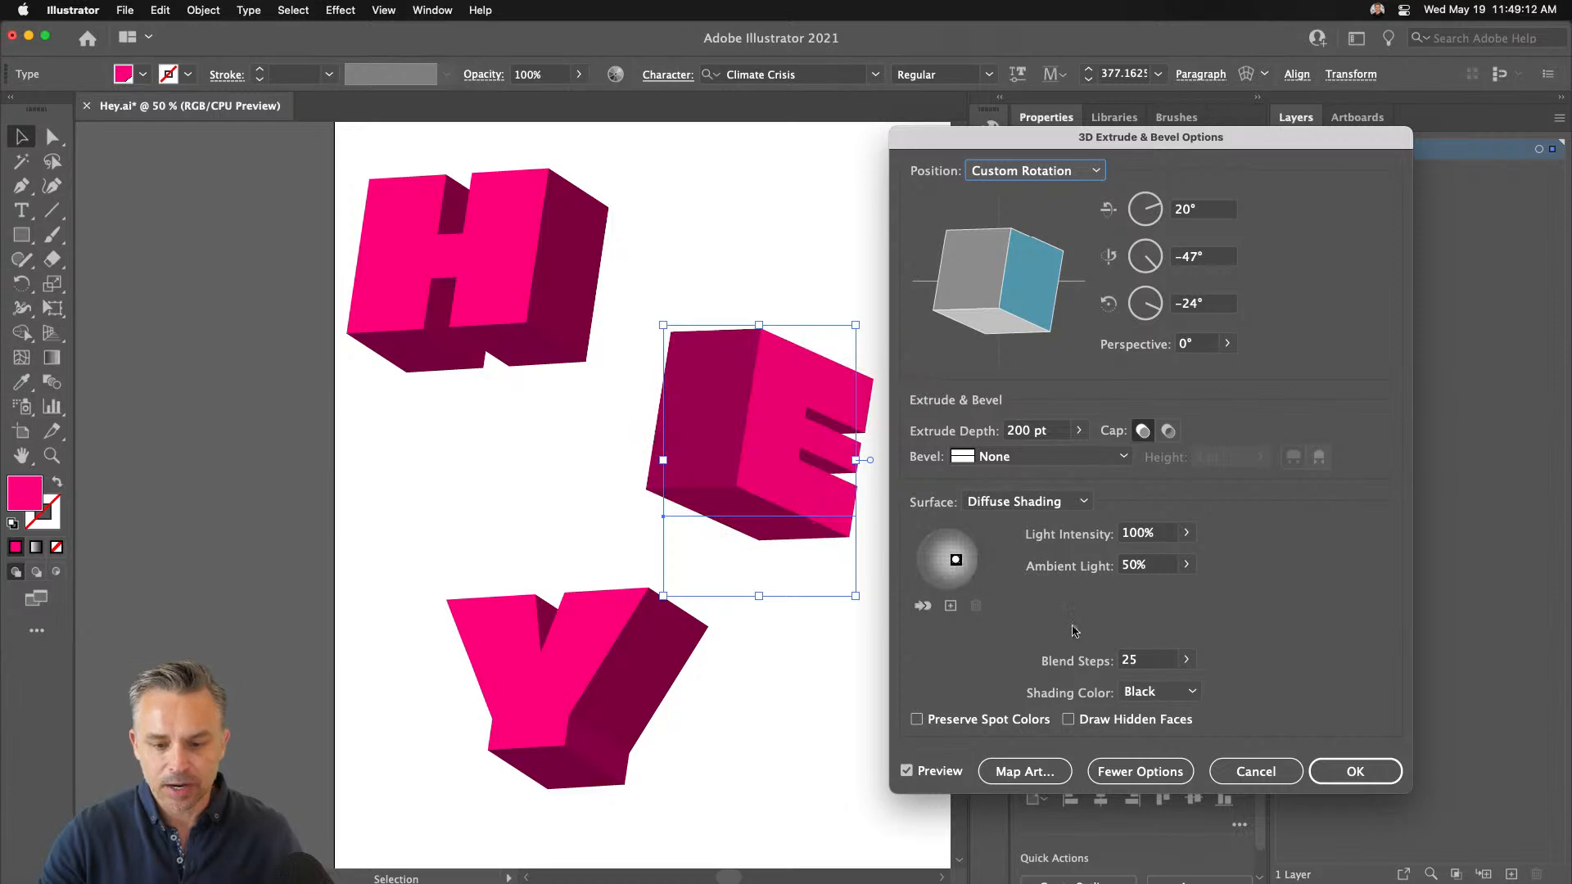
pyautogui.click(1356, 771)
# Rotate the Y's 3D extrusion to -39°, 30° and -20°, and move its light to the lower left of the sphere
pyautogui.click(527, 701)
pyautogui.click(1081, 434)
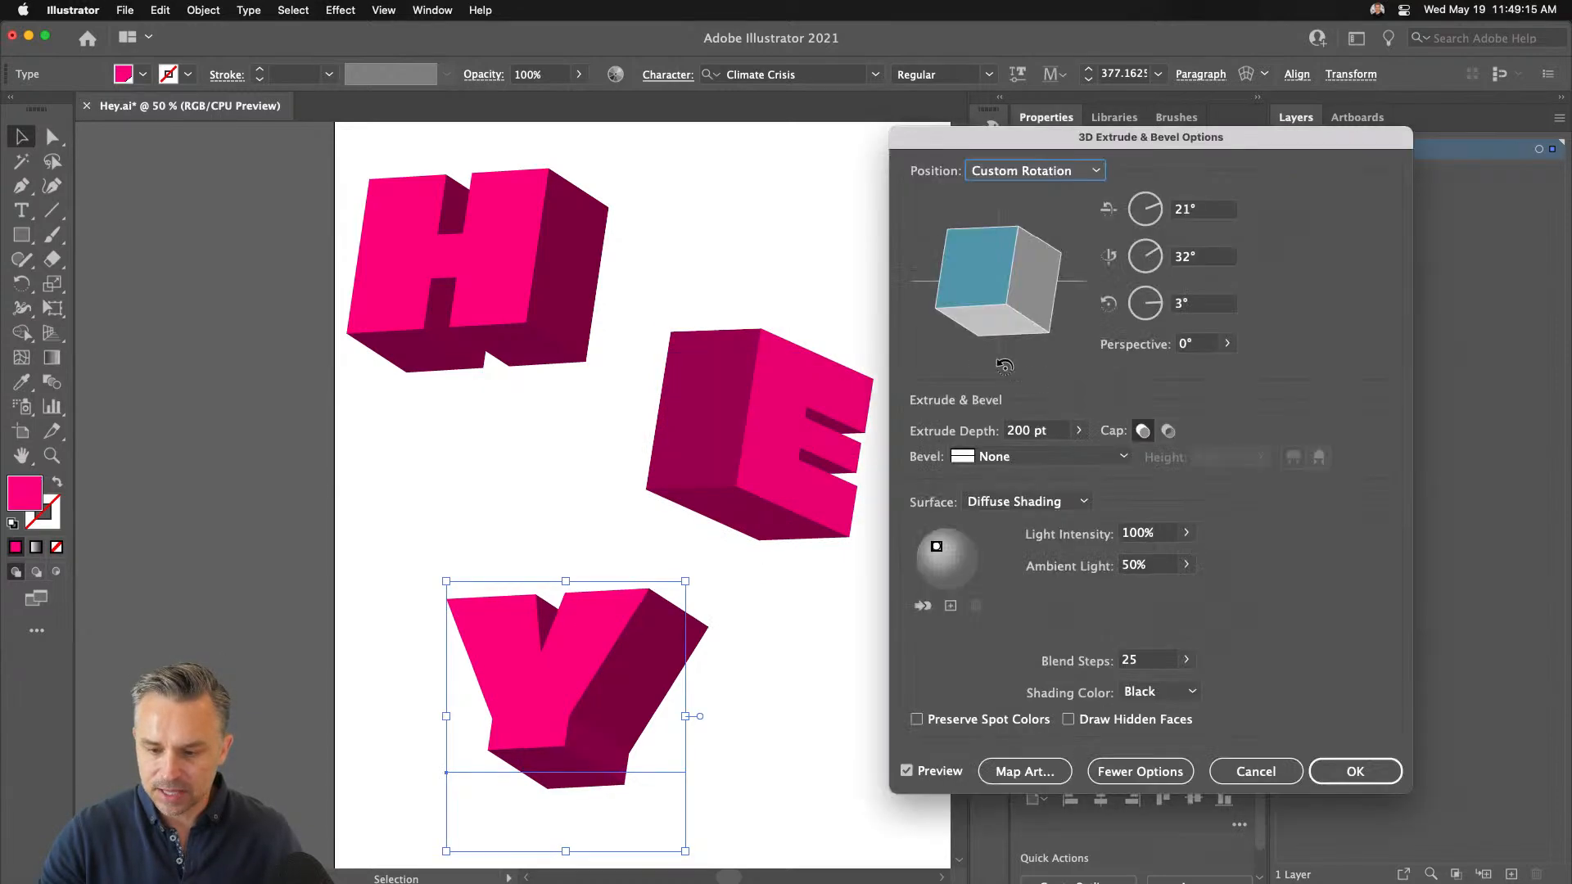
pyautogui.moveTo(988, 285); pyautogui.dragTo(975, 271)
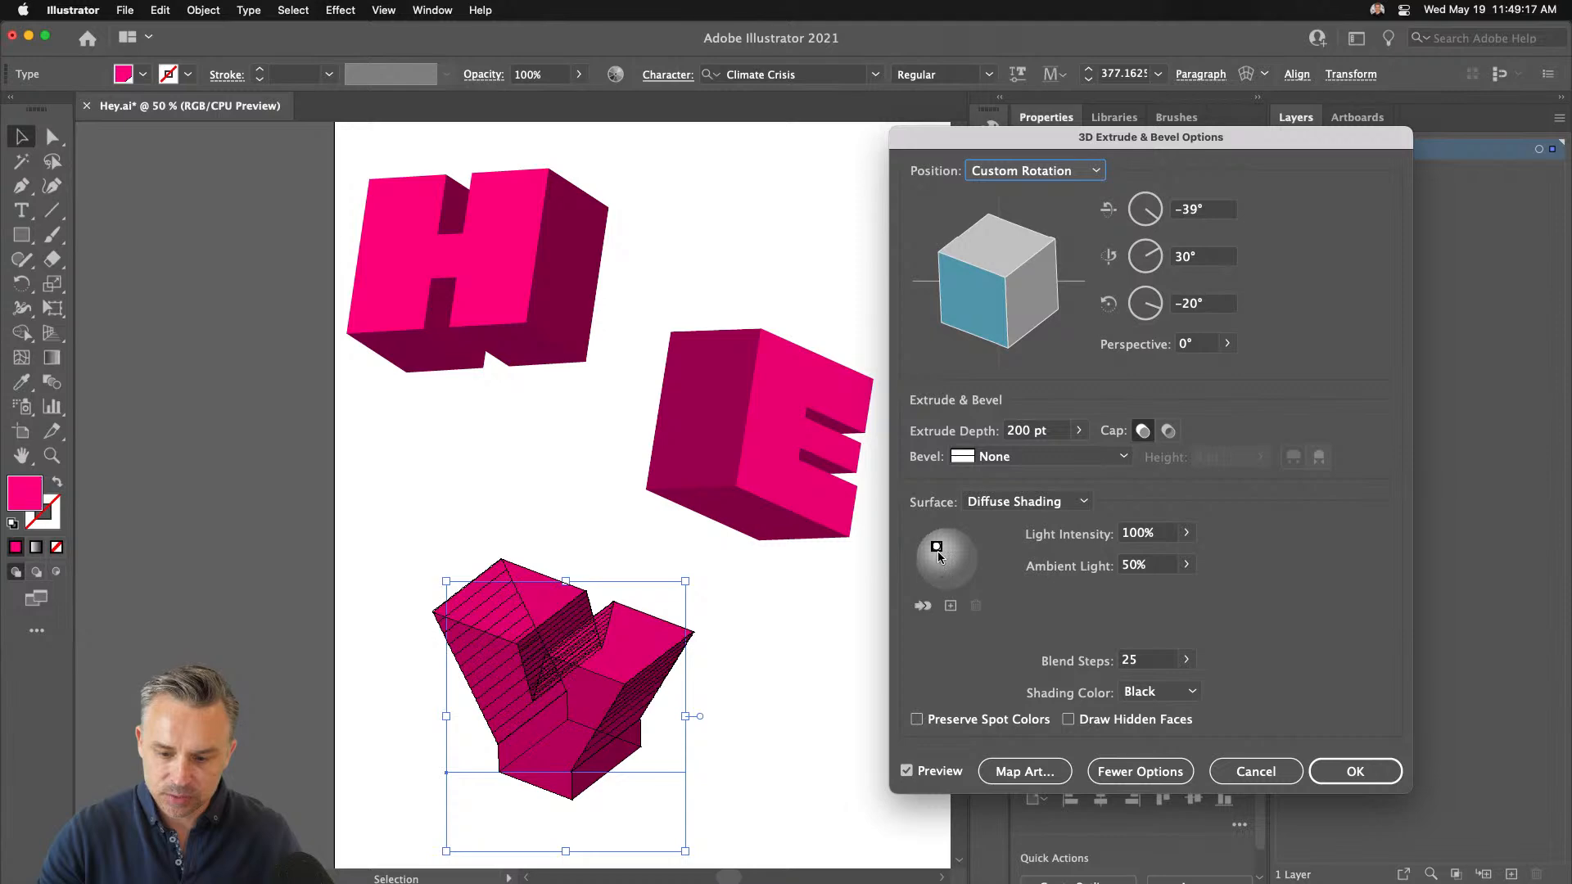
pyautogui.moveTo(937, 547); pyautogui.dragTo(934, 571)
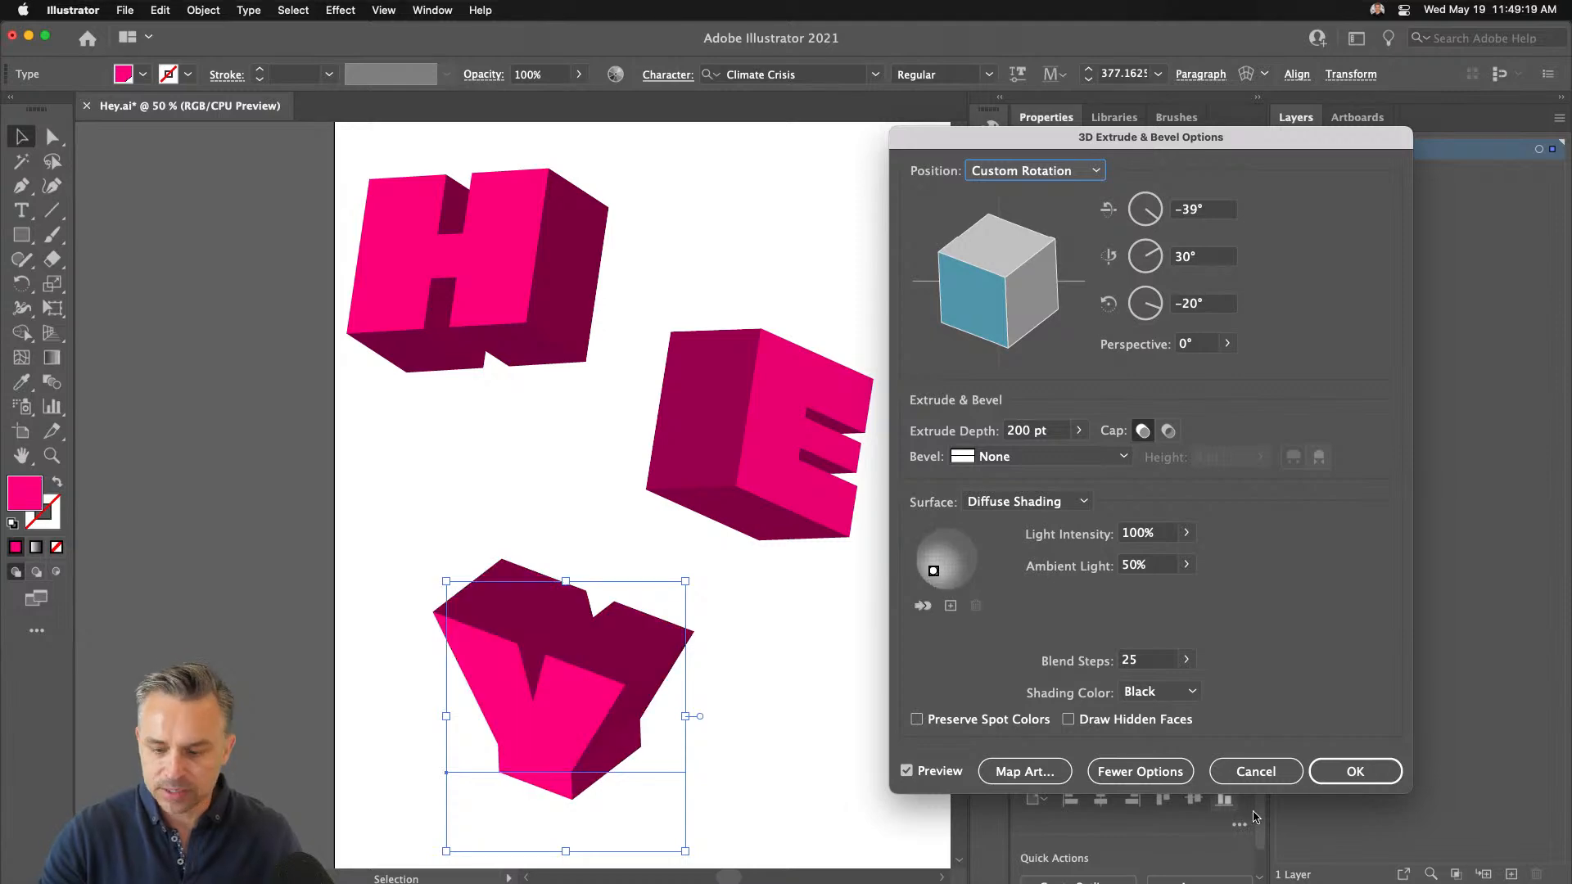
pyautogui.click(1355, 772)
# Spread out the 3D letters by moving the H up, the E down and to the right, and the Y down
pyautogui.click(366, 487)
pyautogui.moveTo(366, 487)
pyautogui.mouseDown()
pyautogui.moveTo(372, 418)
pyautogui.moveTo(363, 504)
pyautogui.moveTo(338, 494)
pyautogui.mouseUp()
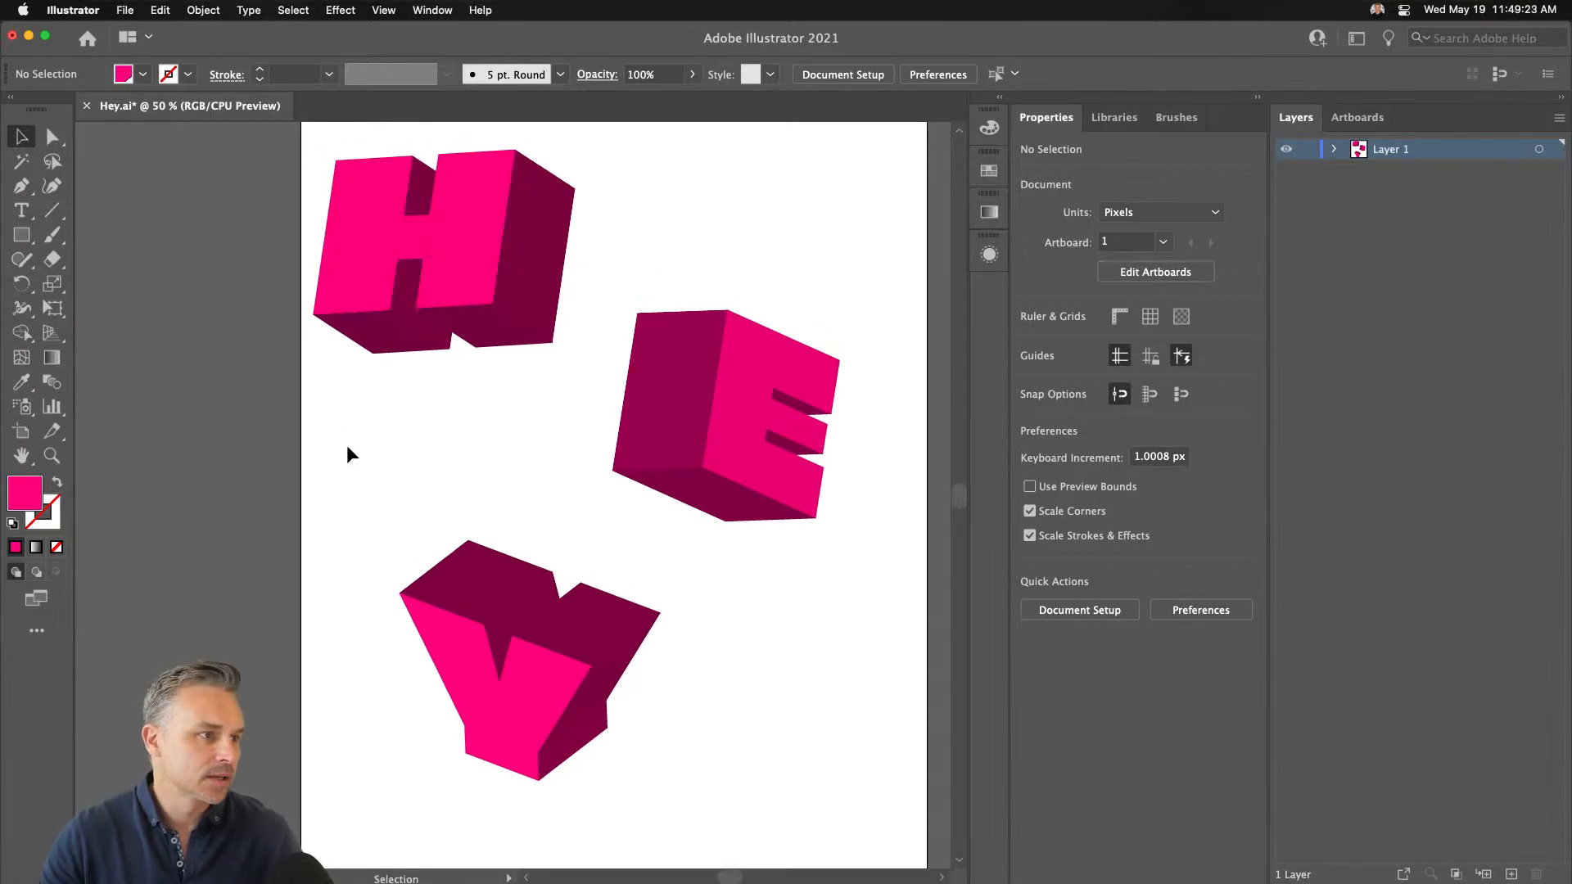
pyautogui.moveTo(443, 317); pyautogui.dragTo(447, 296)
pyautogui.moveTo(695, 410); pyautogui.dragTo(709, 400)
pyautogui.moveTo(491, 619); pyautogui.dragTo(496, 667)
pyautogui.moveTo(663, 378); pyautogui.dragTo(679, 424)
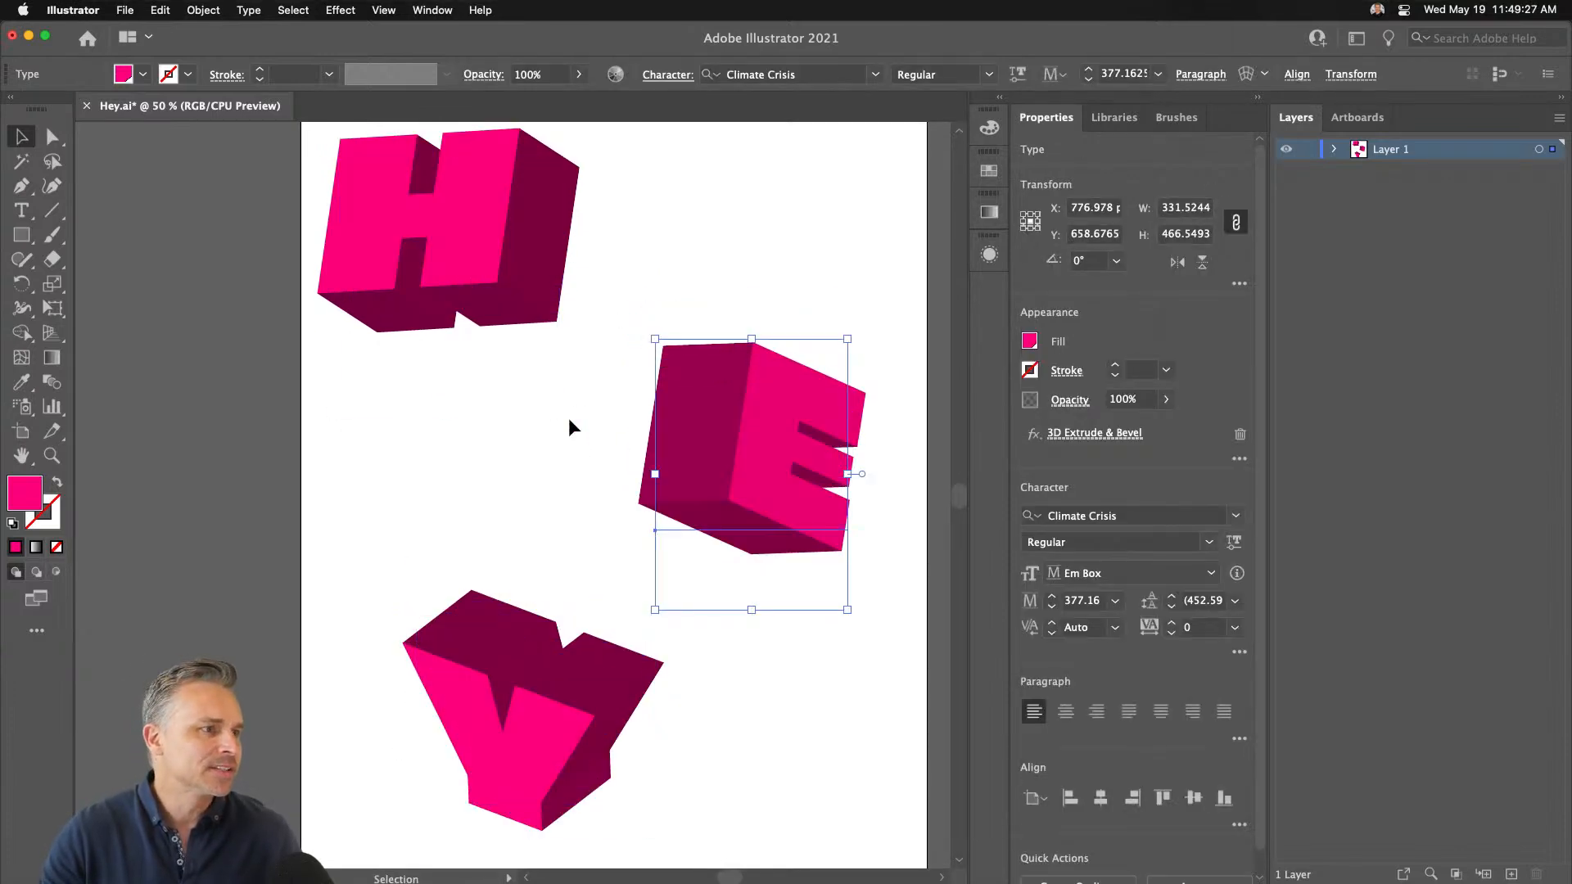
pyautogui.click(405, 429)
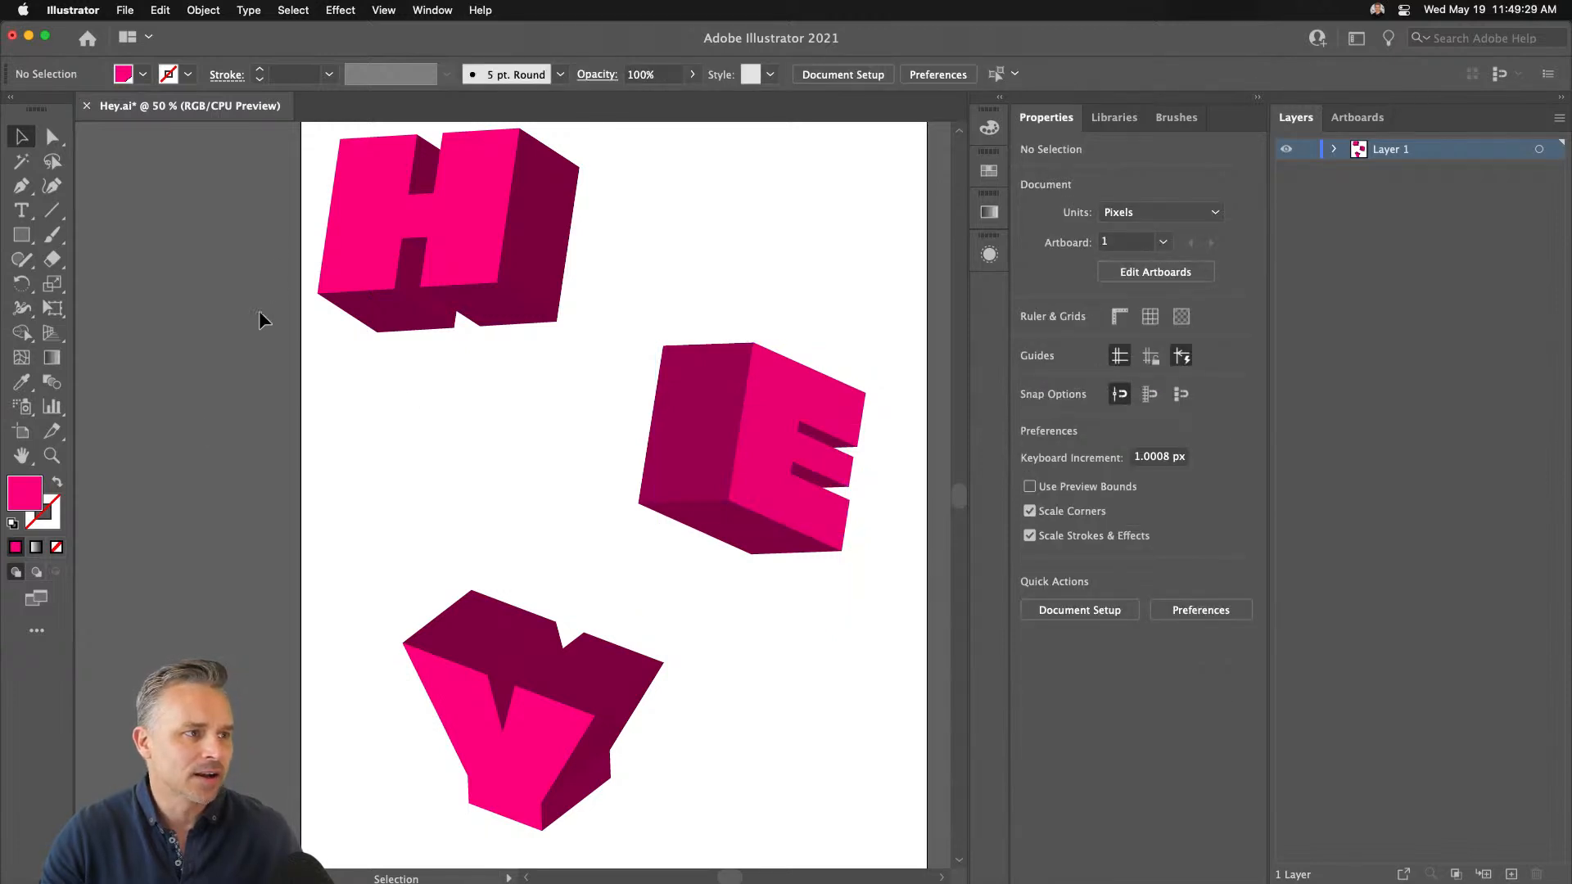
# Blend the 3D letters H, E and Y together in that order with the Blend tool
pyautogui.moveTo(172, 218); pyautogui.dragTo(794, 771)
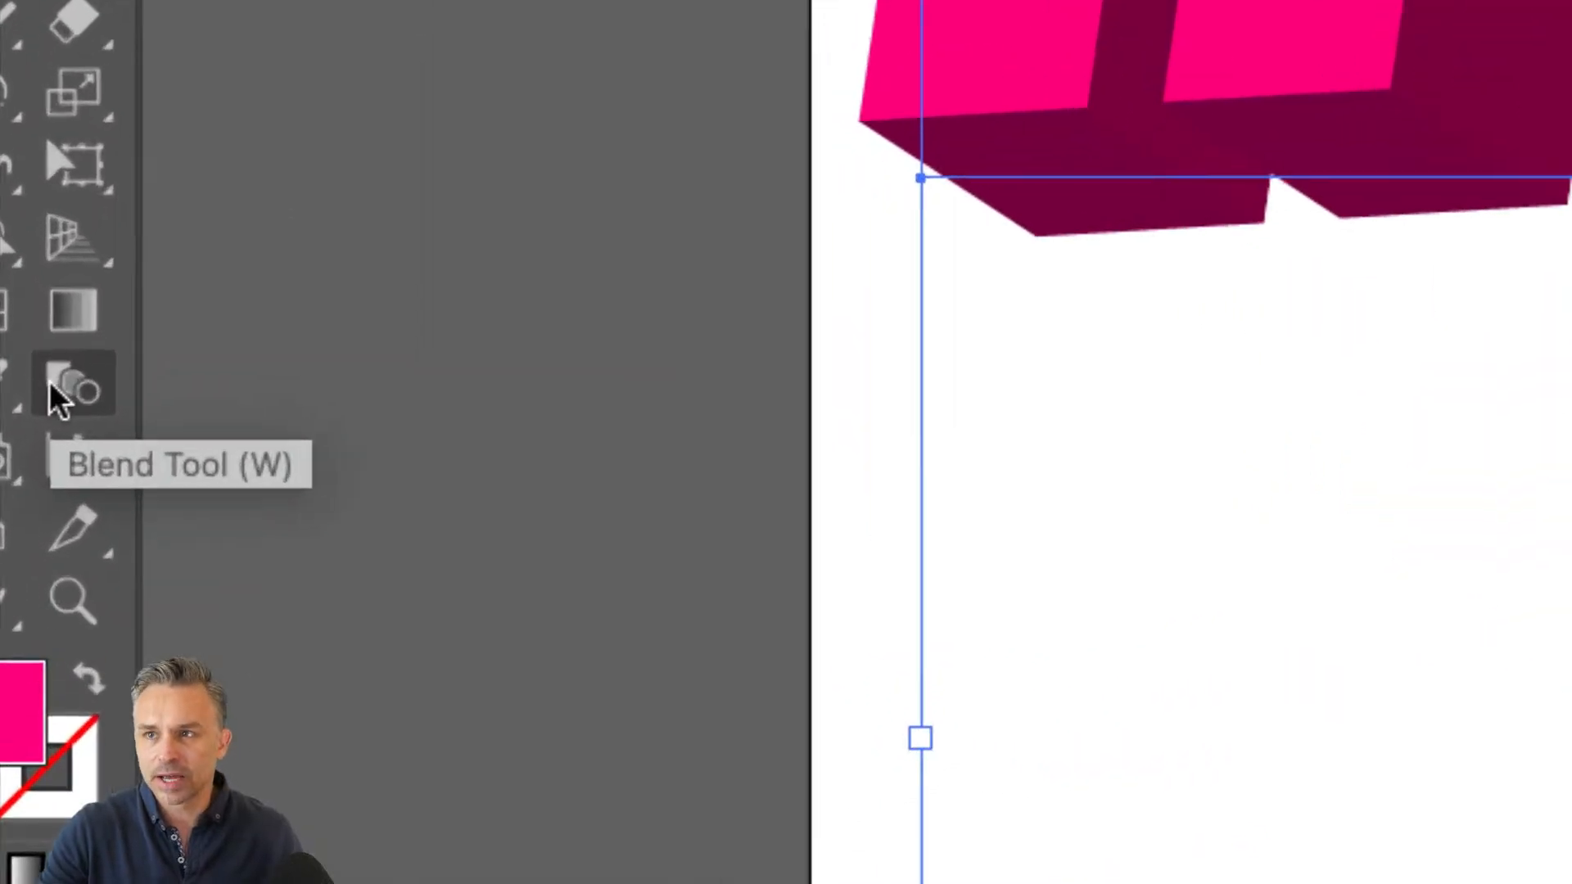
pyautogui.click(47, 385)
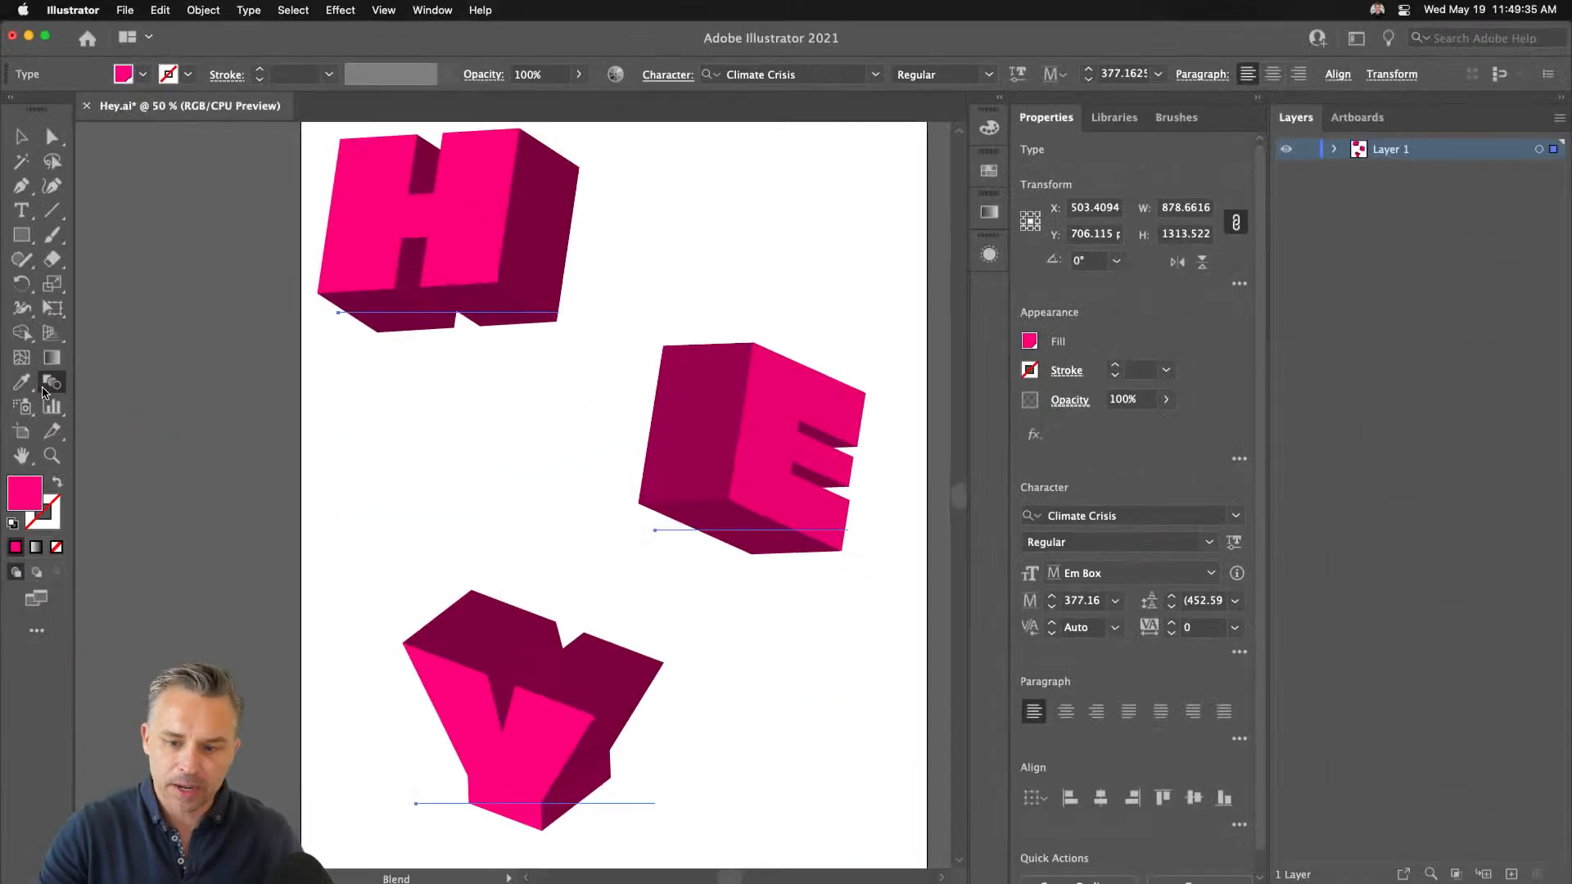
pyautogui.click(339, 313)
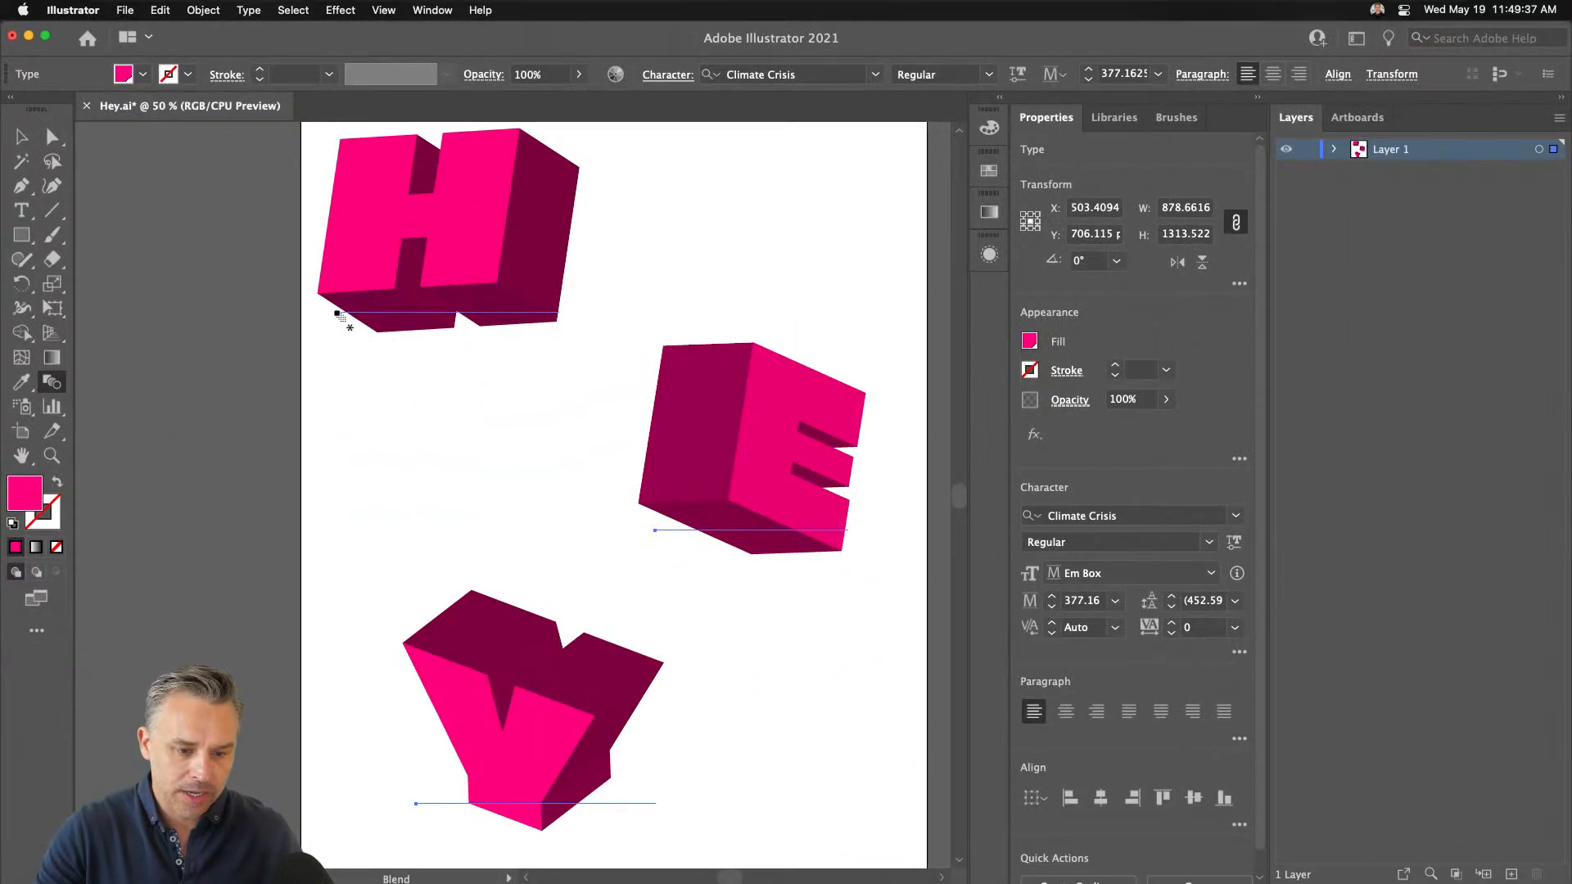
pyautogui.click(653, 532)
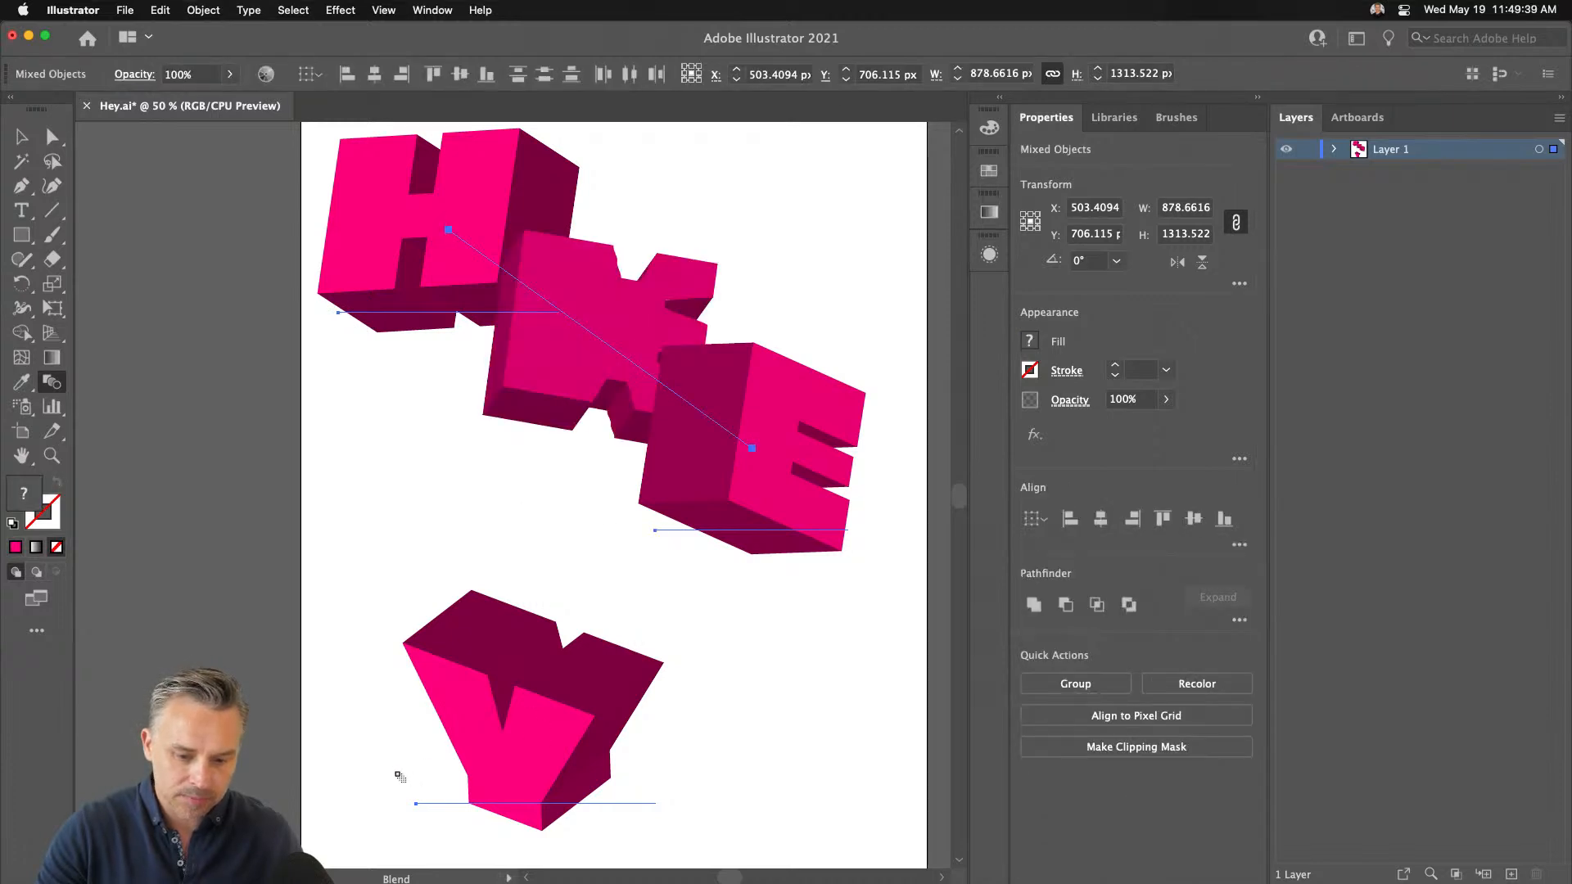
pyautogui.click(416, 804)
pyautogui.click(18, 133)
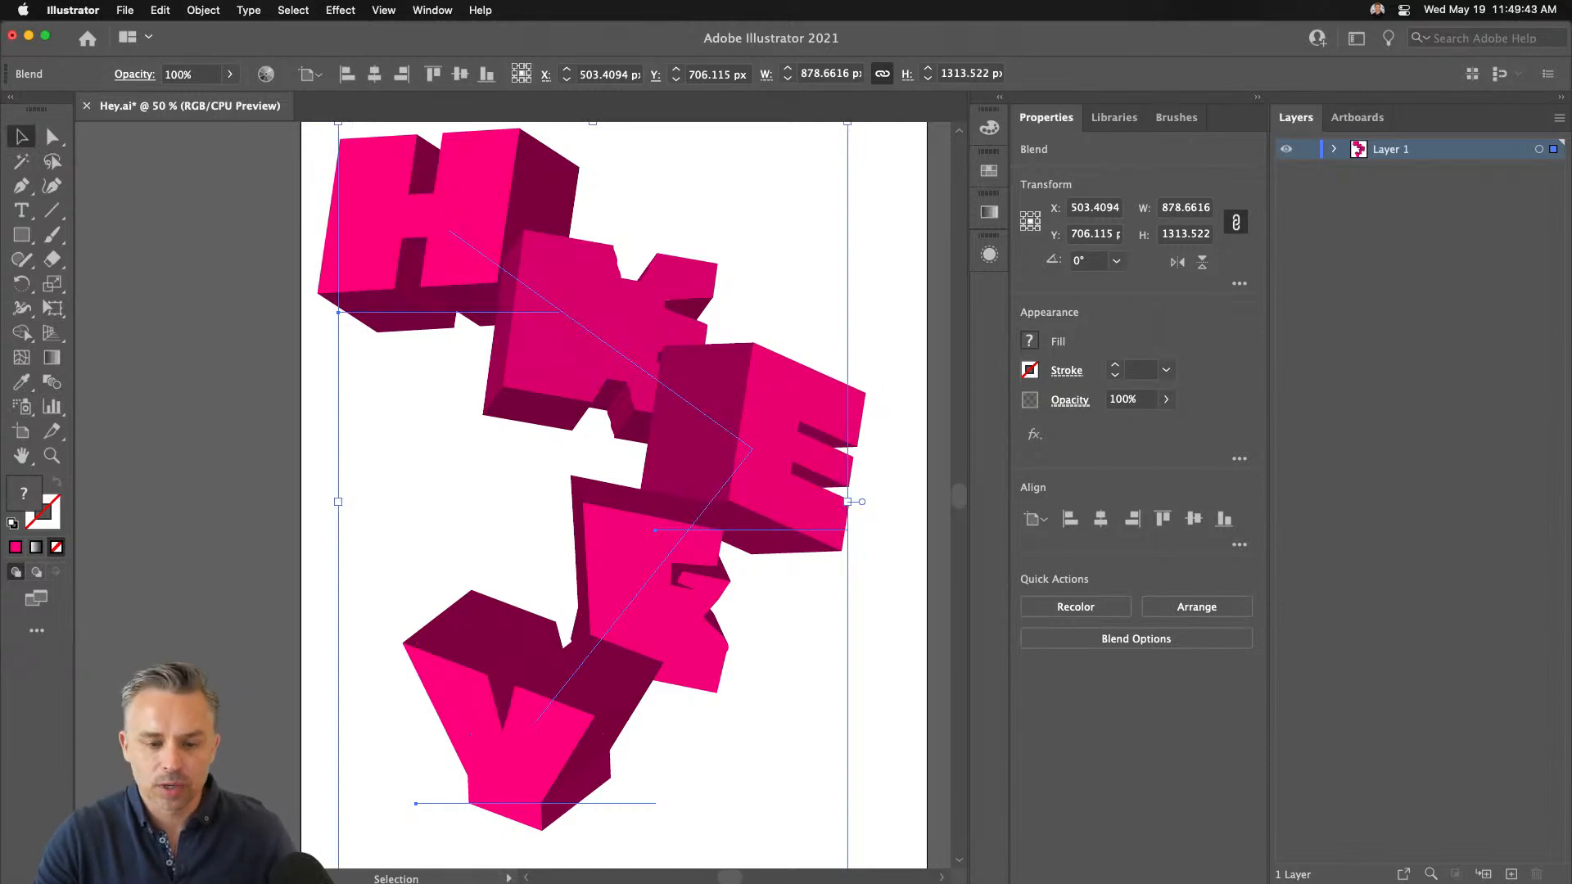
# Set the blend's spacing to Specified Steps, trying 10 steps first and settling on 20
pyautogui.doubleClick(51, 382)
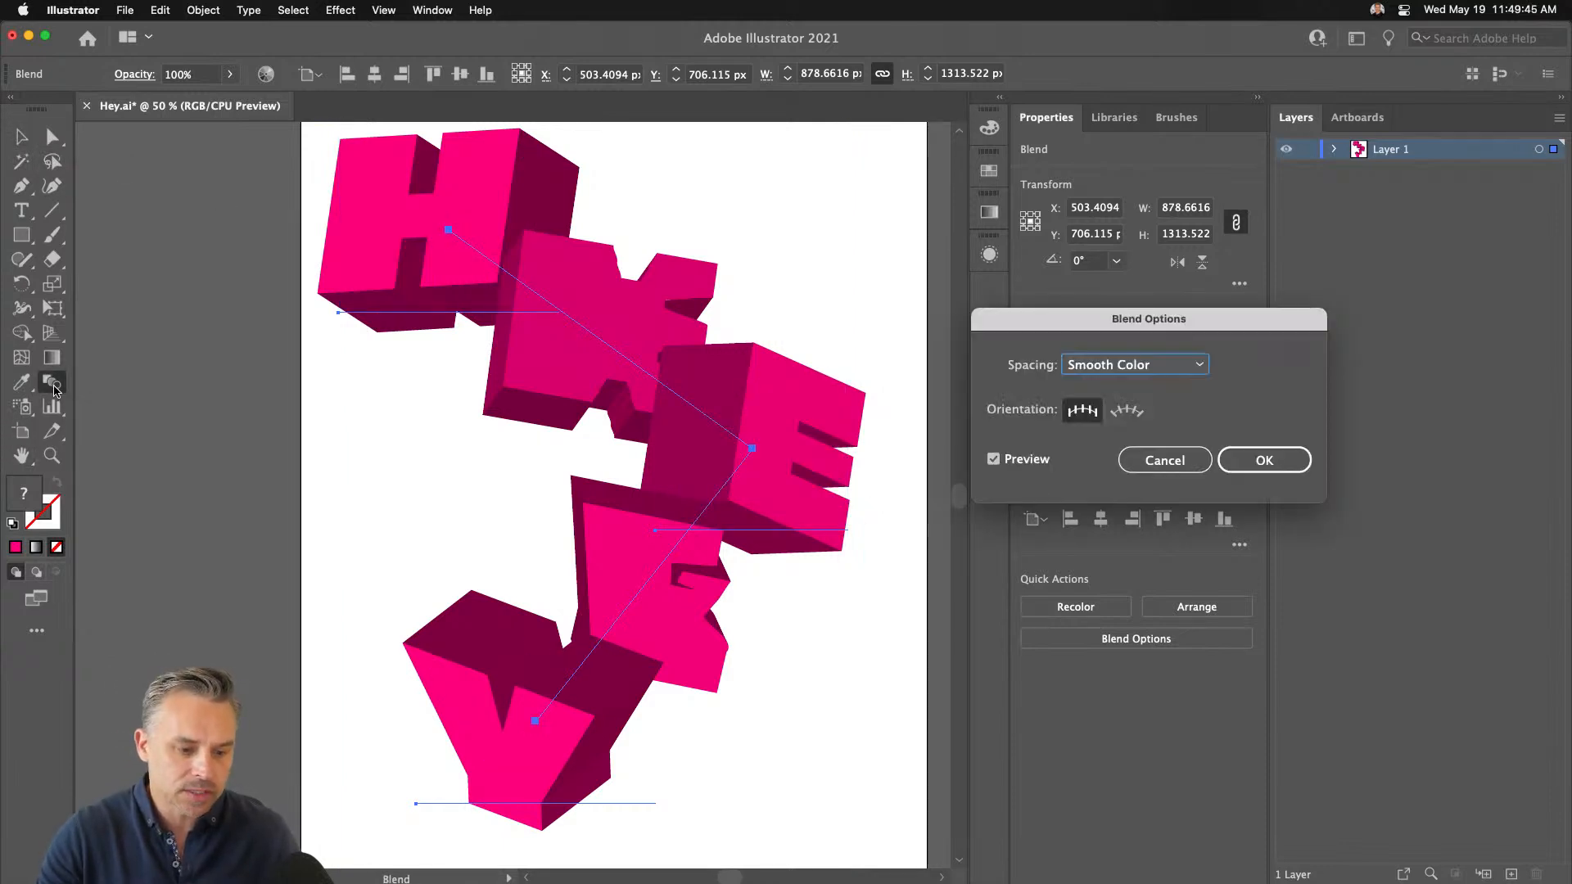
pyautogui.click(1134, 364)
pyautogui.click(1127, 410)
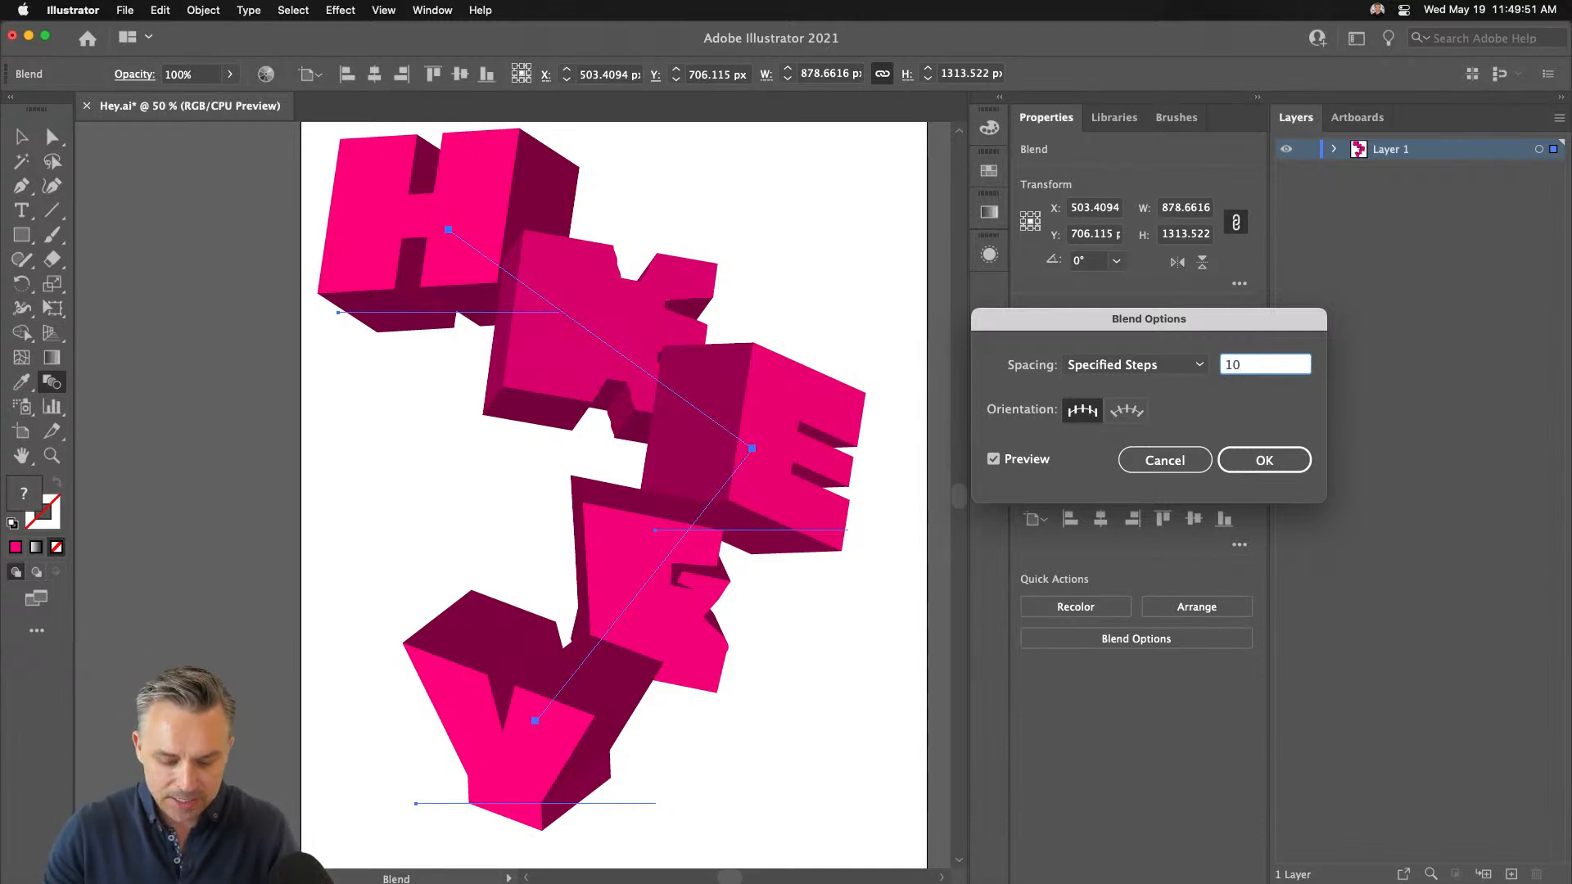
pyautogui.write('10')
pyautogui.press('Tab')
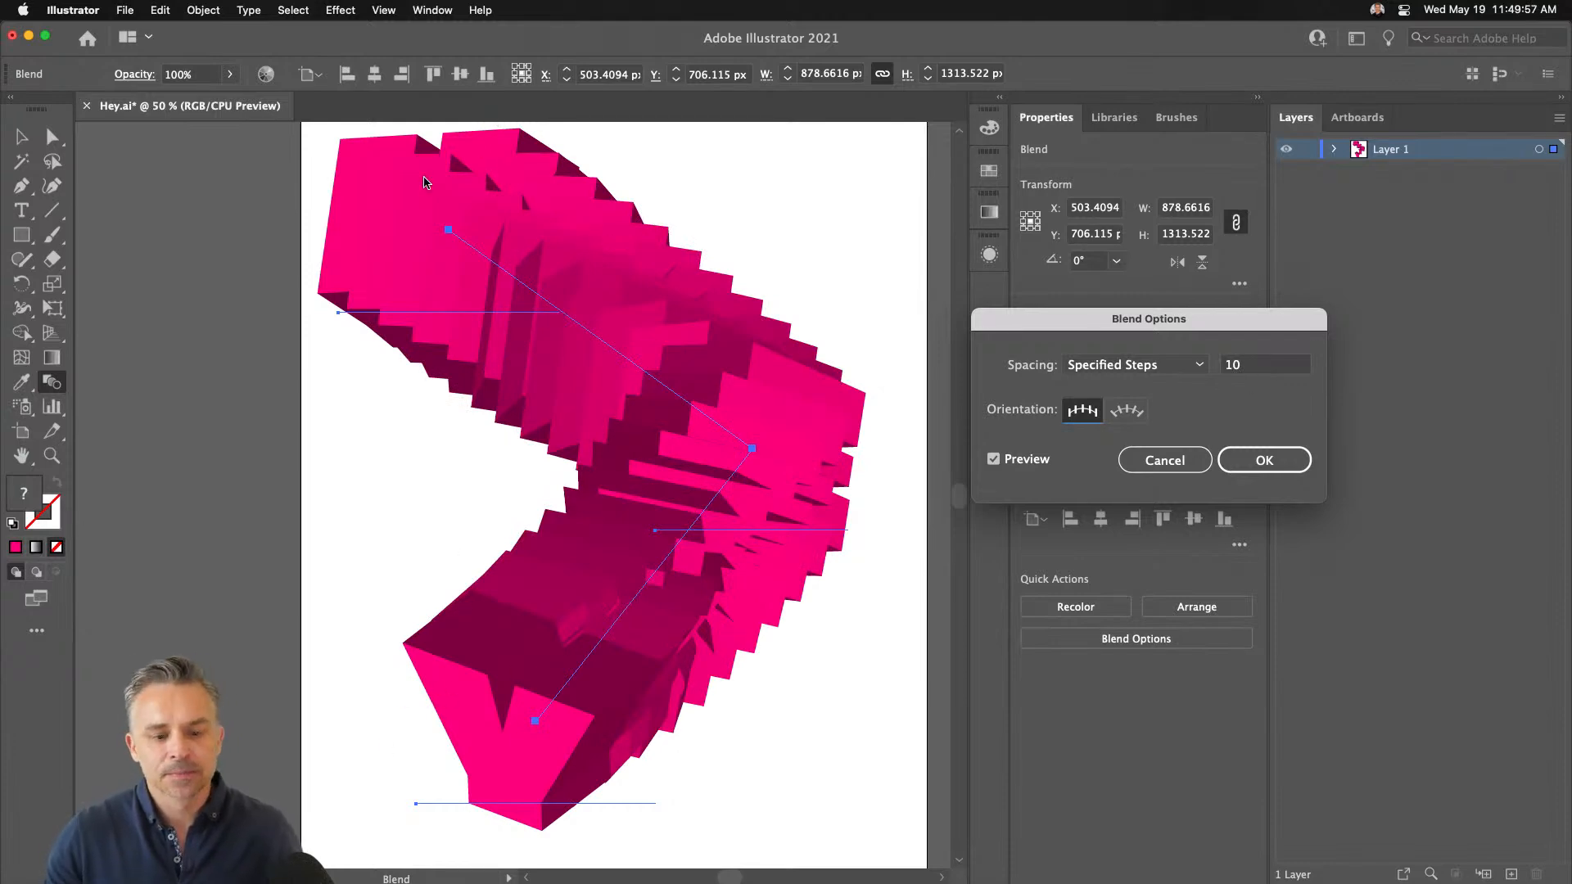
pyautogui.doubleClick(1275, 374)
pyautogui.write('20')
pyautogui.press('Tab')
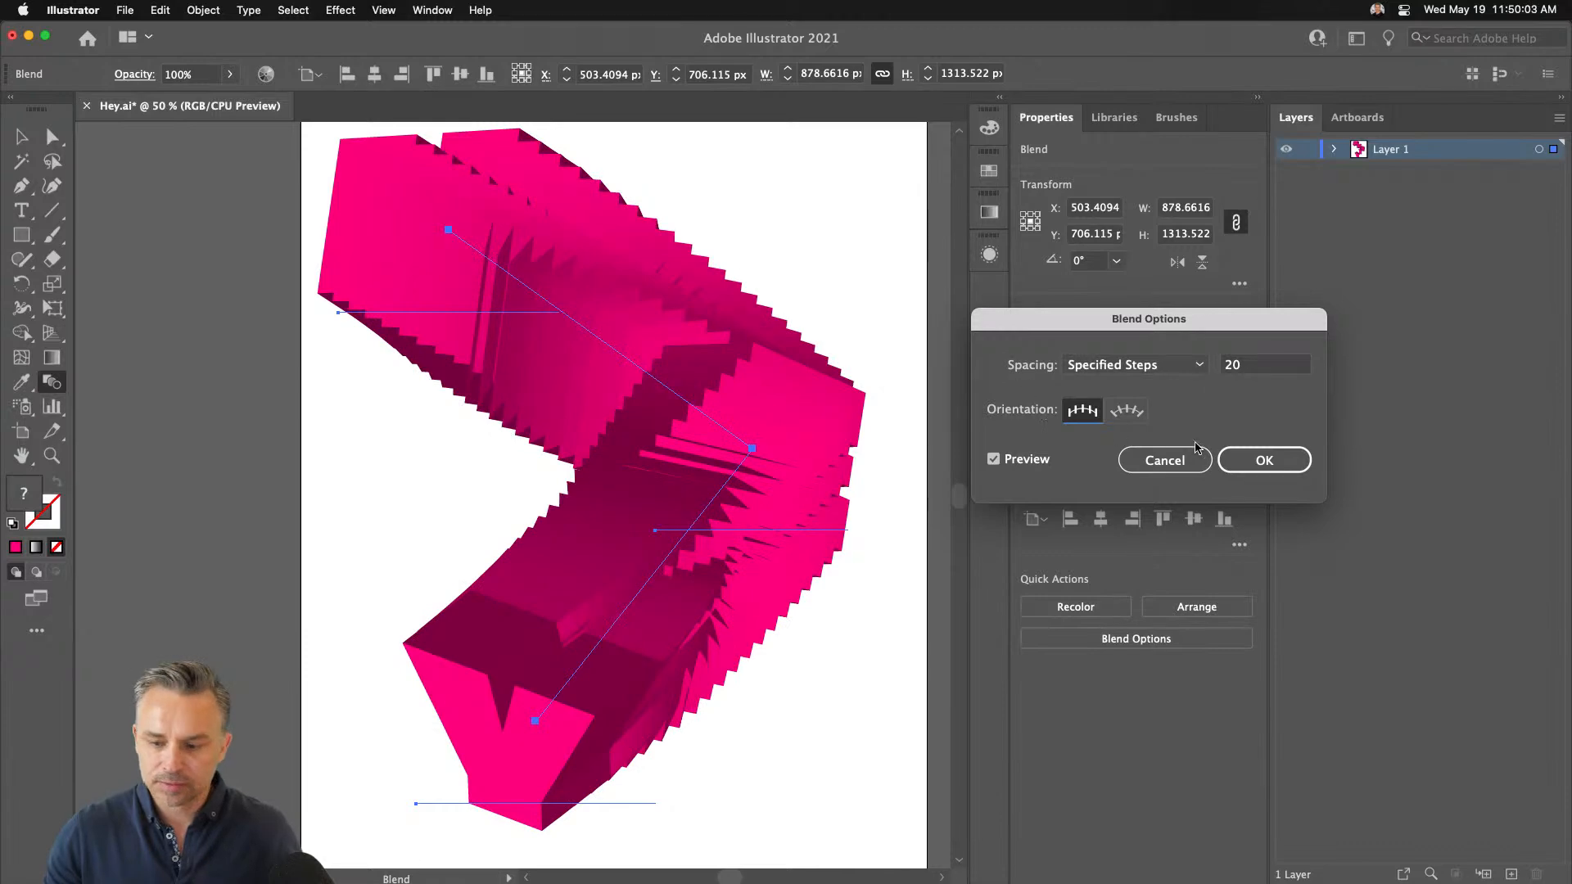
pyautogui.click(1235, 465)
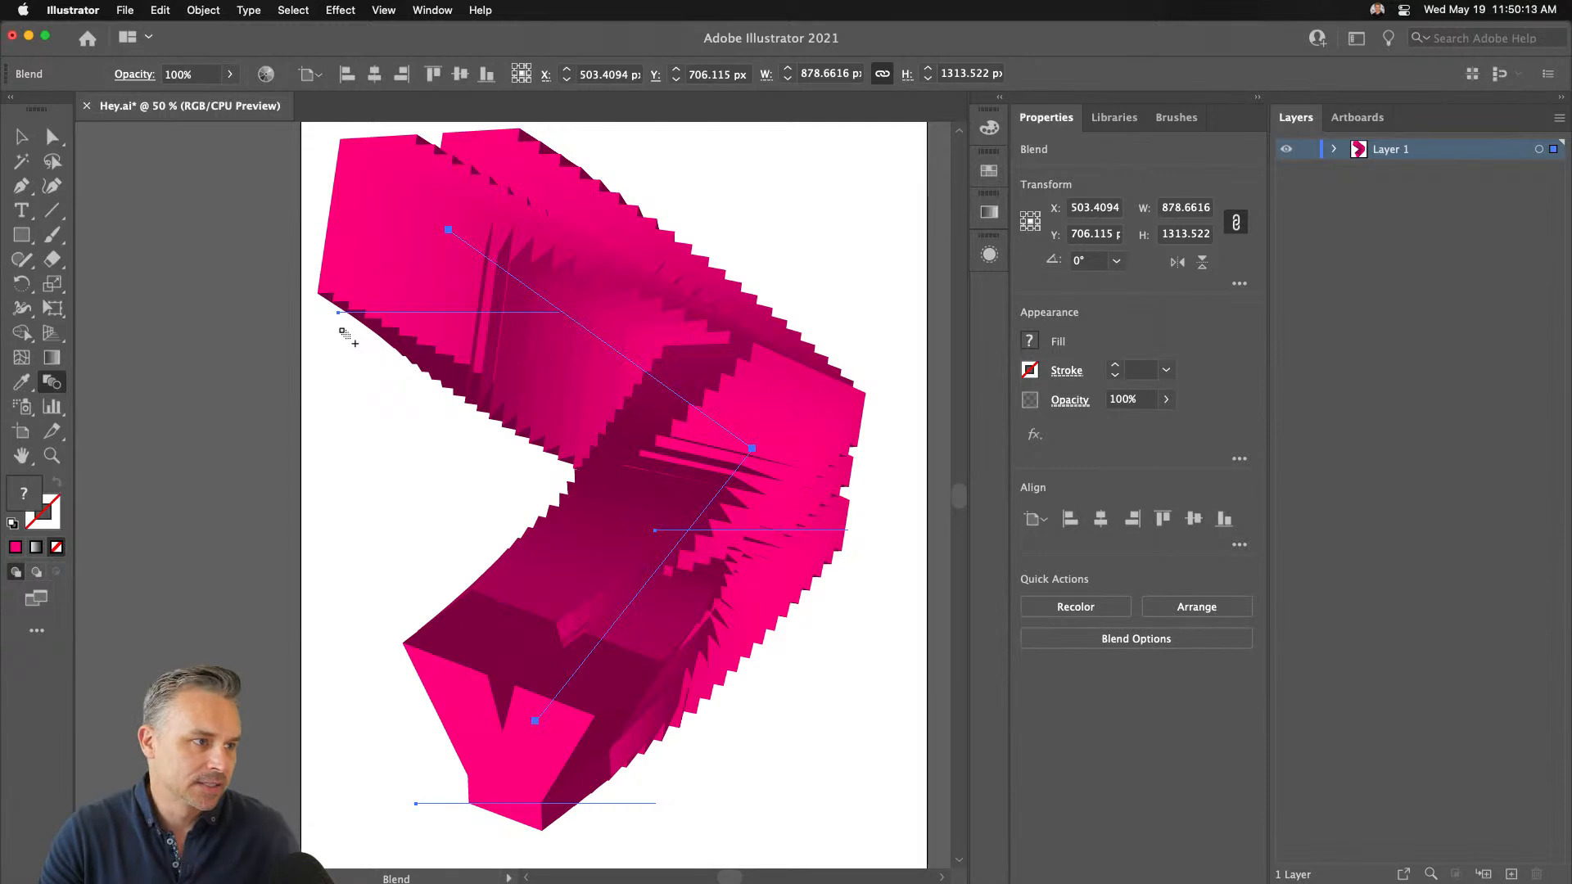
# Duplicate Layer 1, hide the original, and release the blend on the copy into separate letters
pyautogui.click(21, 137)
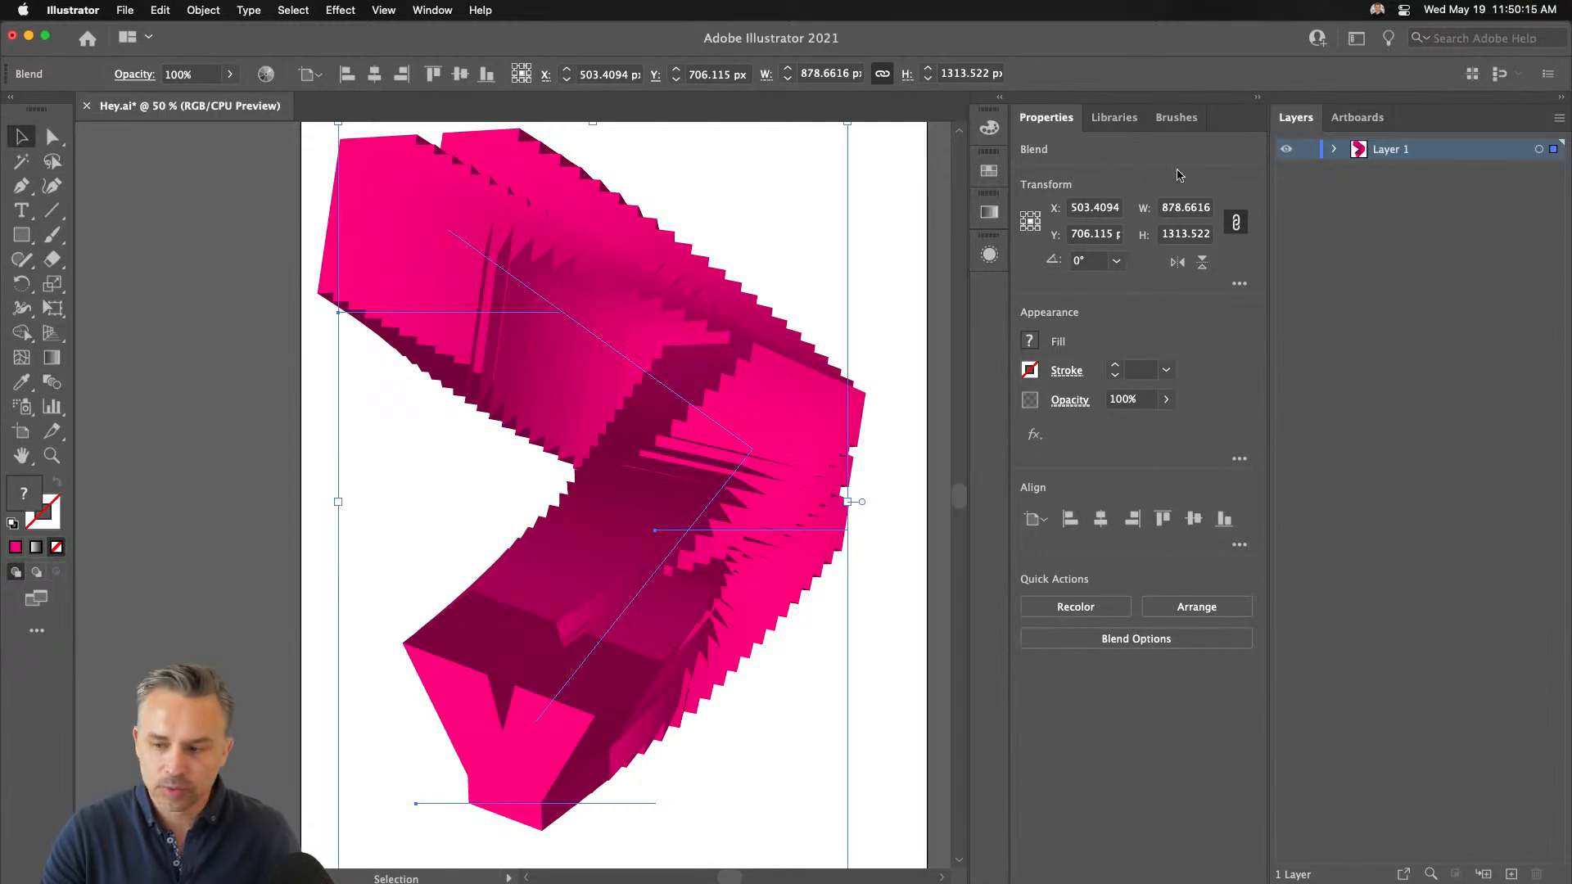
pyautogui.moveTo(1431, 150); pyautogui.dragTo(1511, 874)
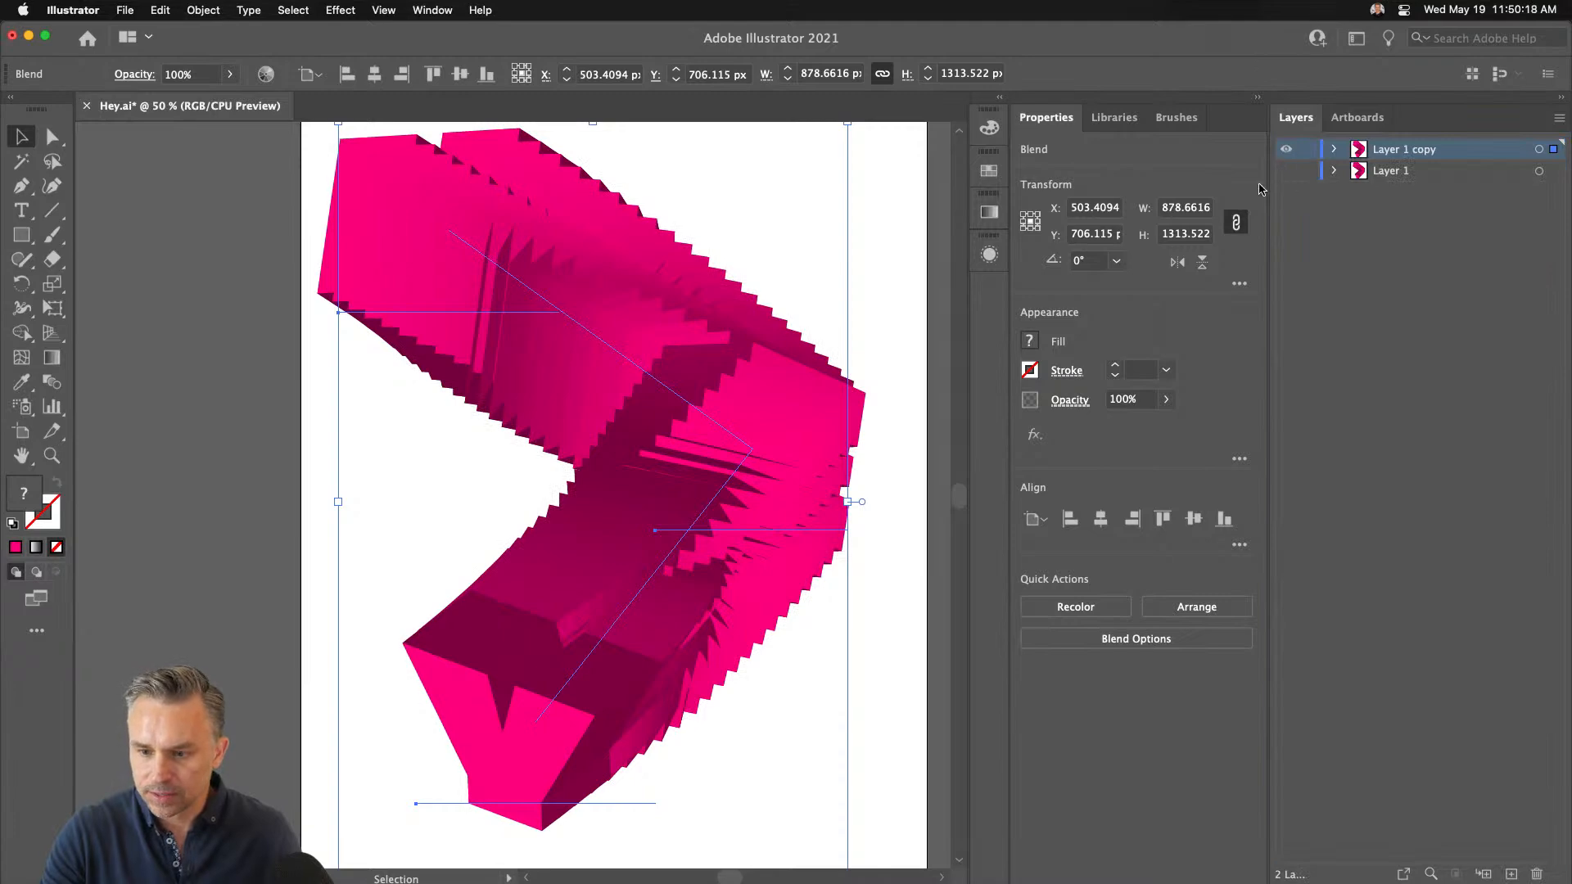
pyautogui.click(203, 9)
pyautogui.moveTo(282, 432)
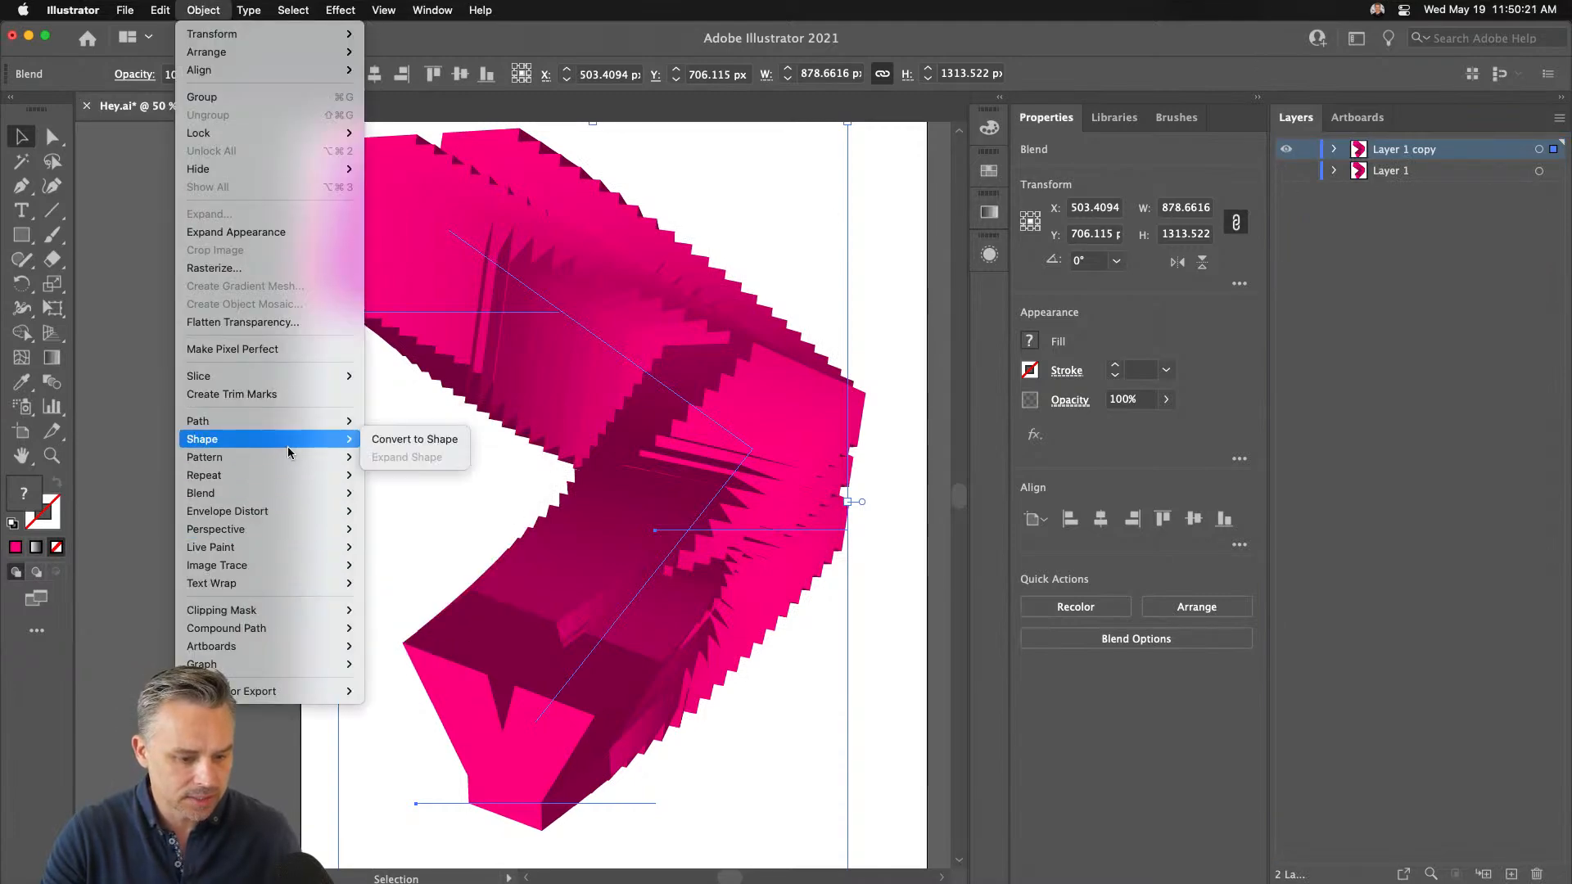
pyautogui.moveTo(283, 493)
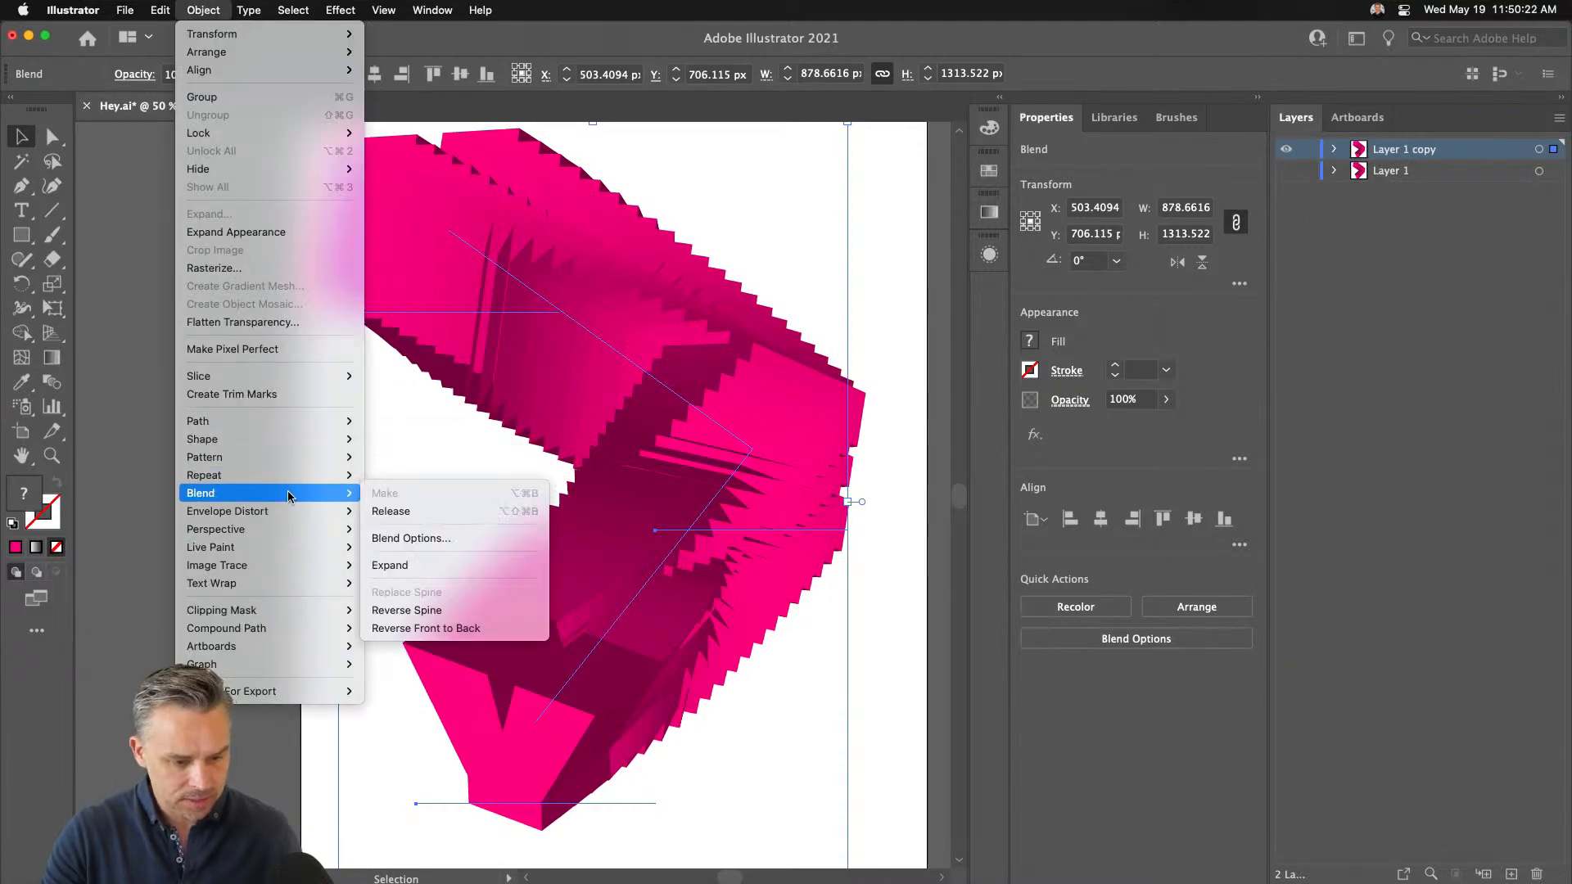
pyautogui.click(421, 513)
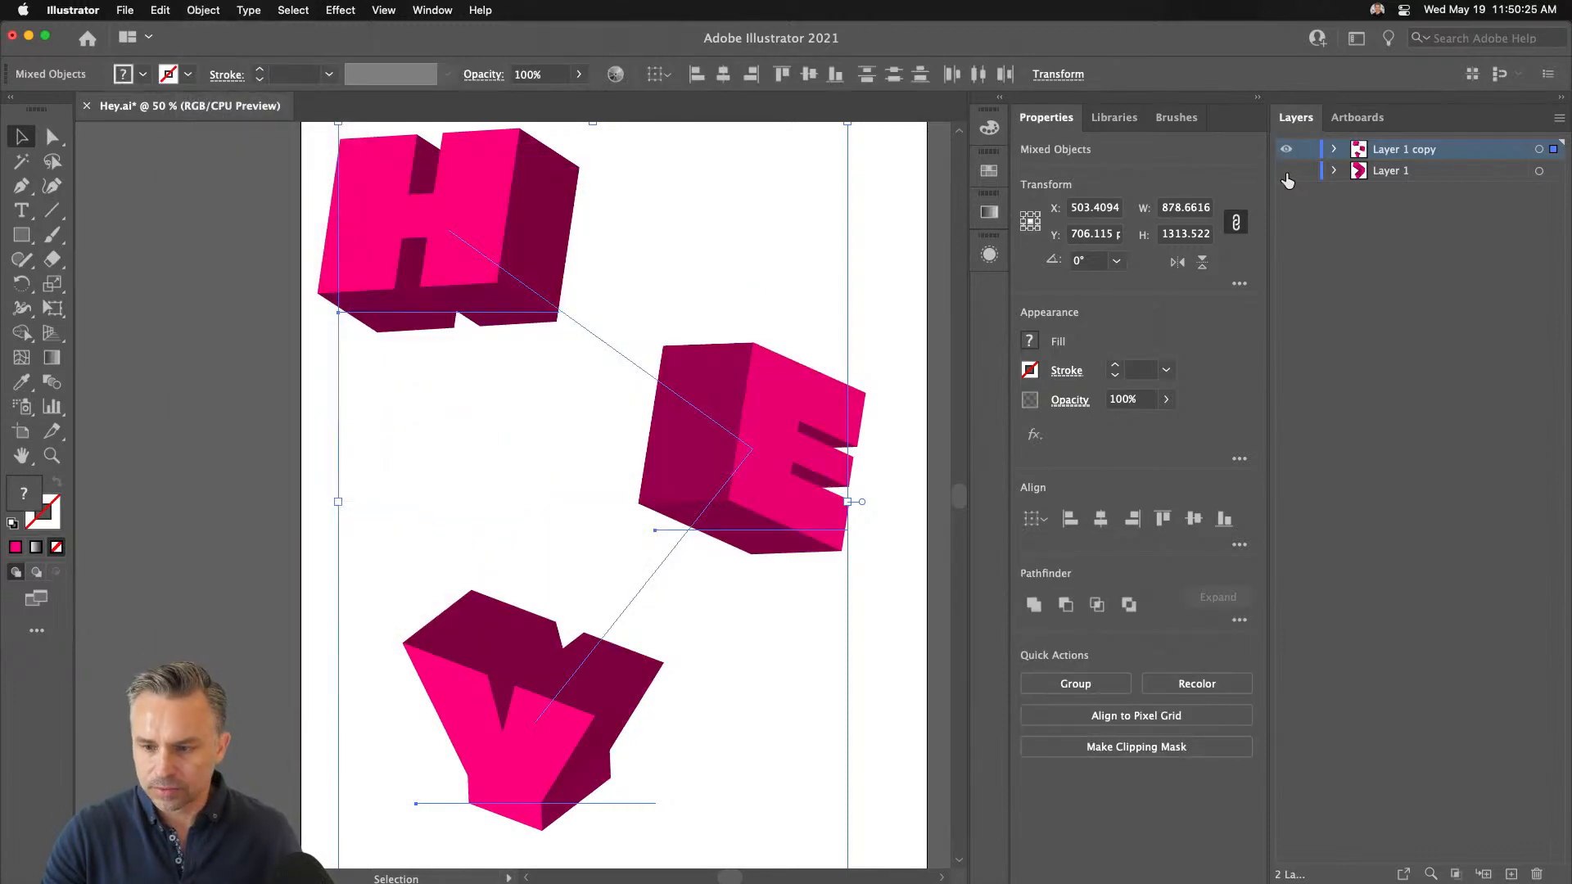
# Show Layer 1 with the layer copy hidden, and reverse its blend front to back
pyautogui.click(1287, 171)
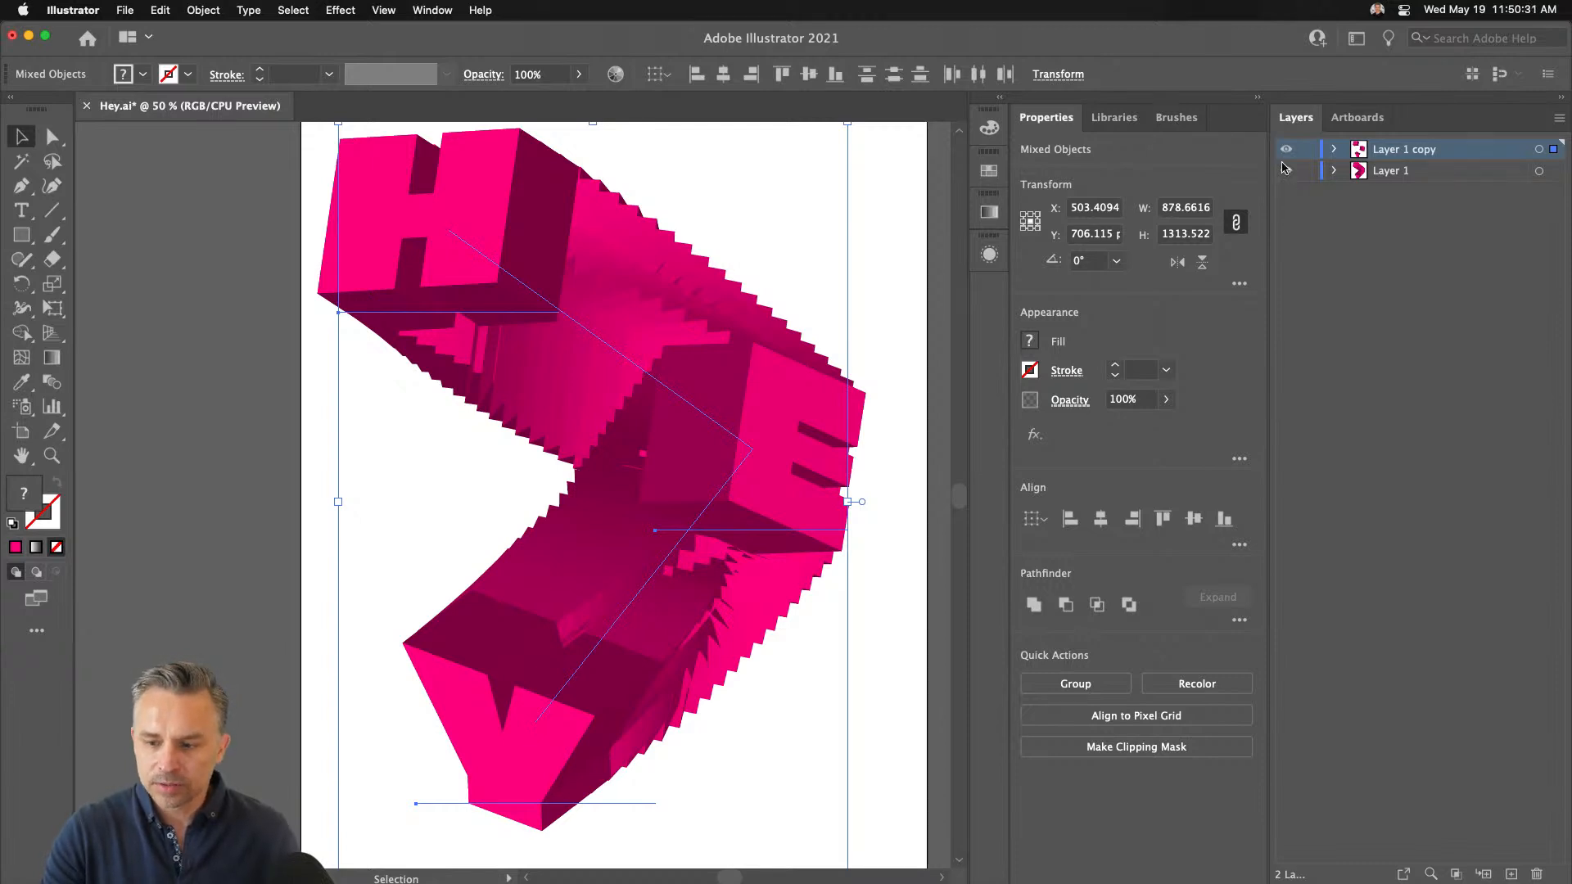
pyautogui.click(1286, 150)
pyautogui.click(553, 315)
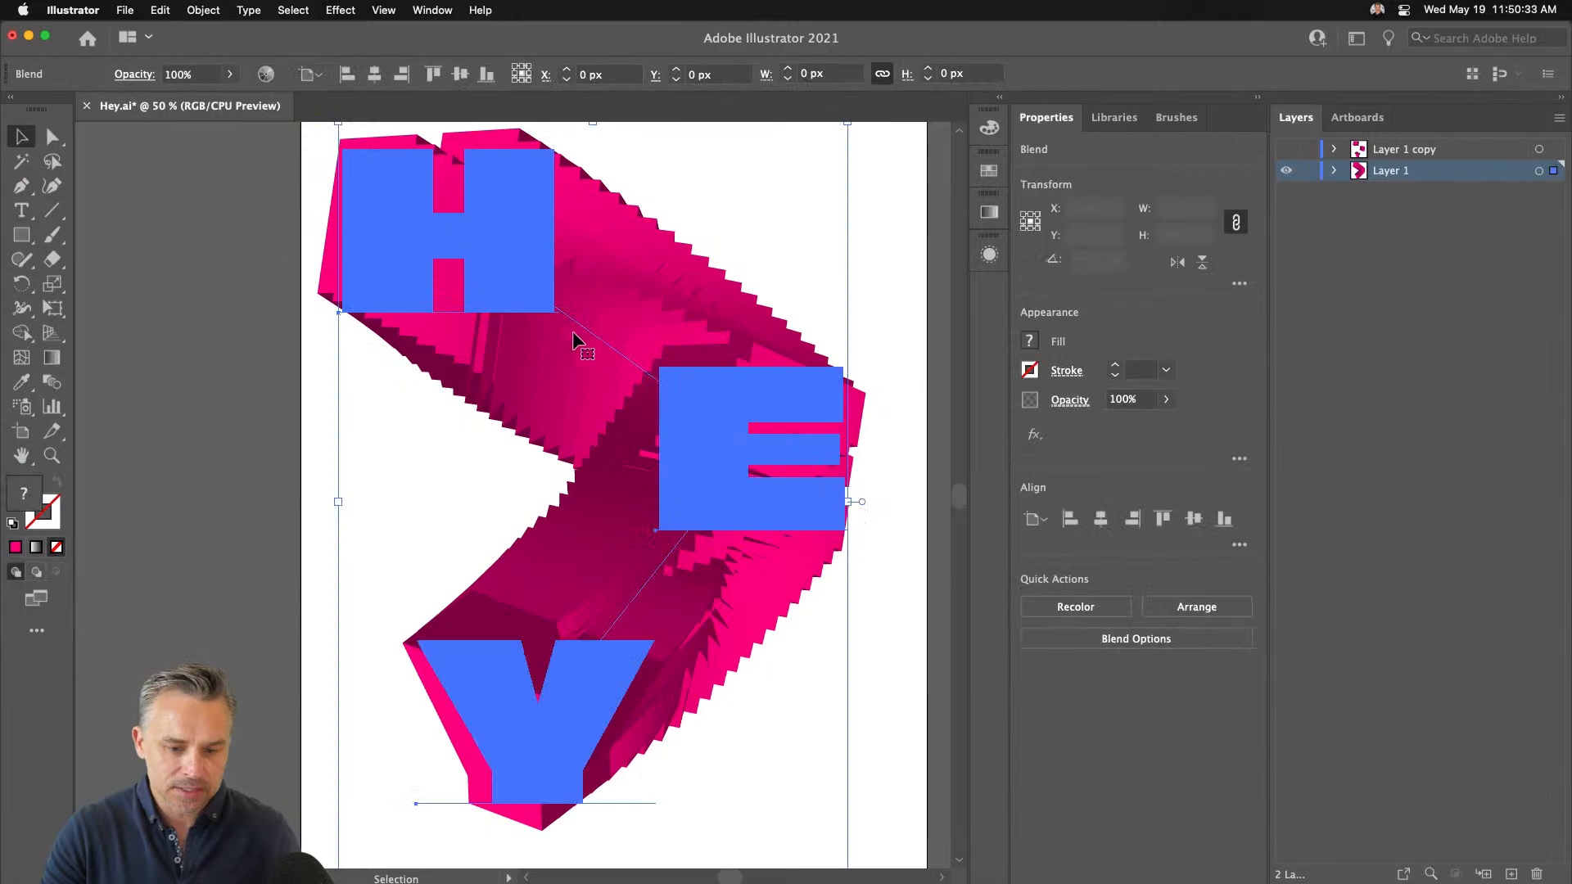
pyautogui.click(197, 9)
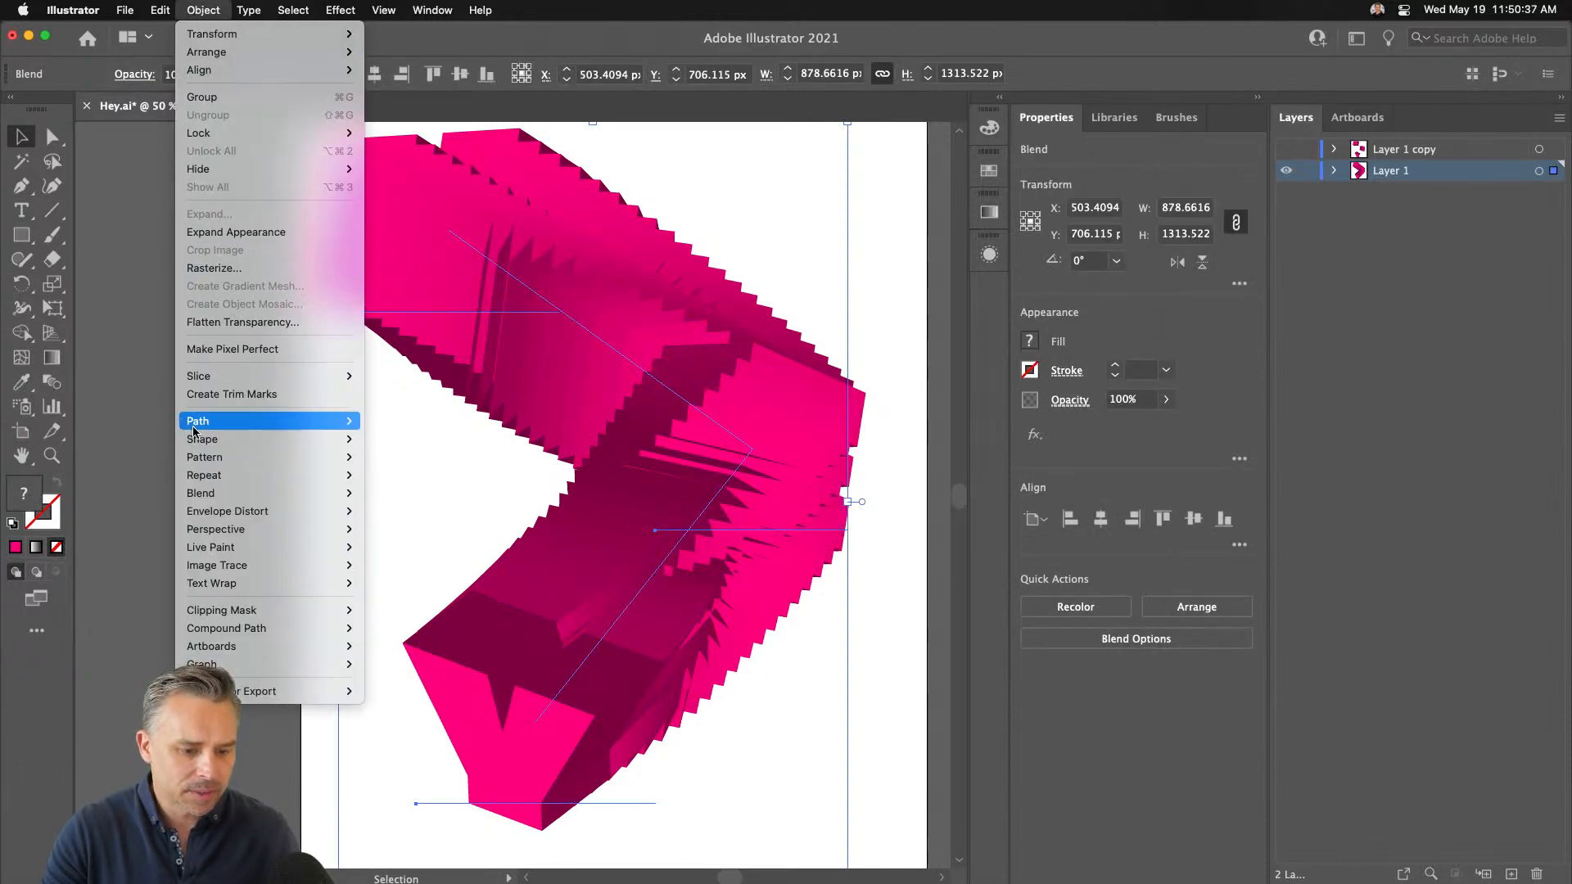
pyautogui.moveTo(201, 501)
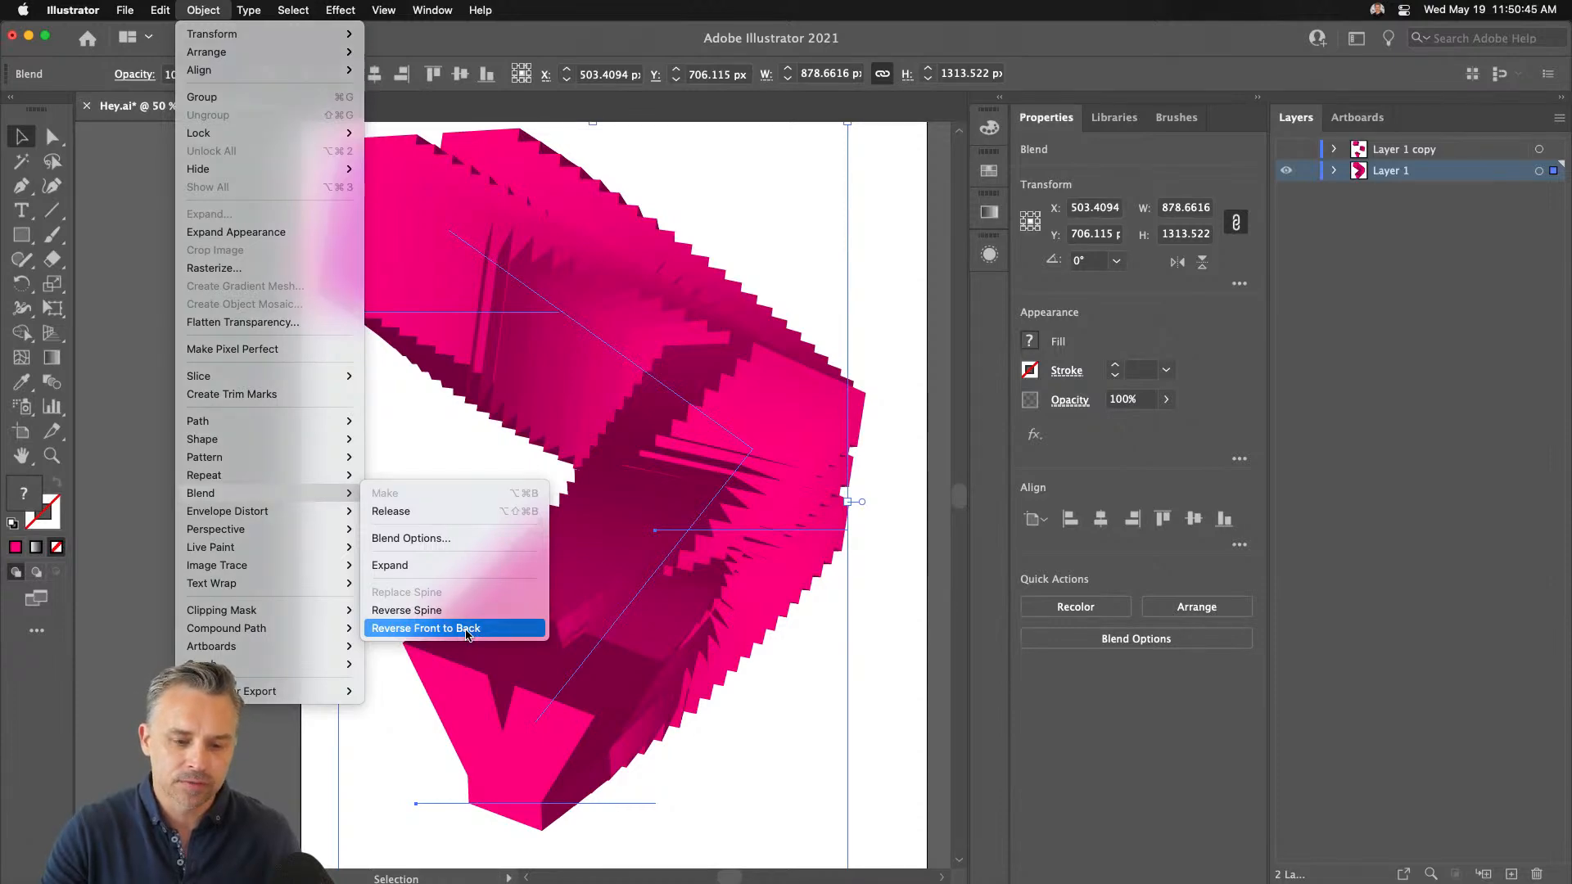
pyautogui.click(467, 629)
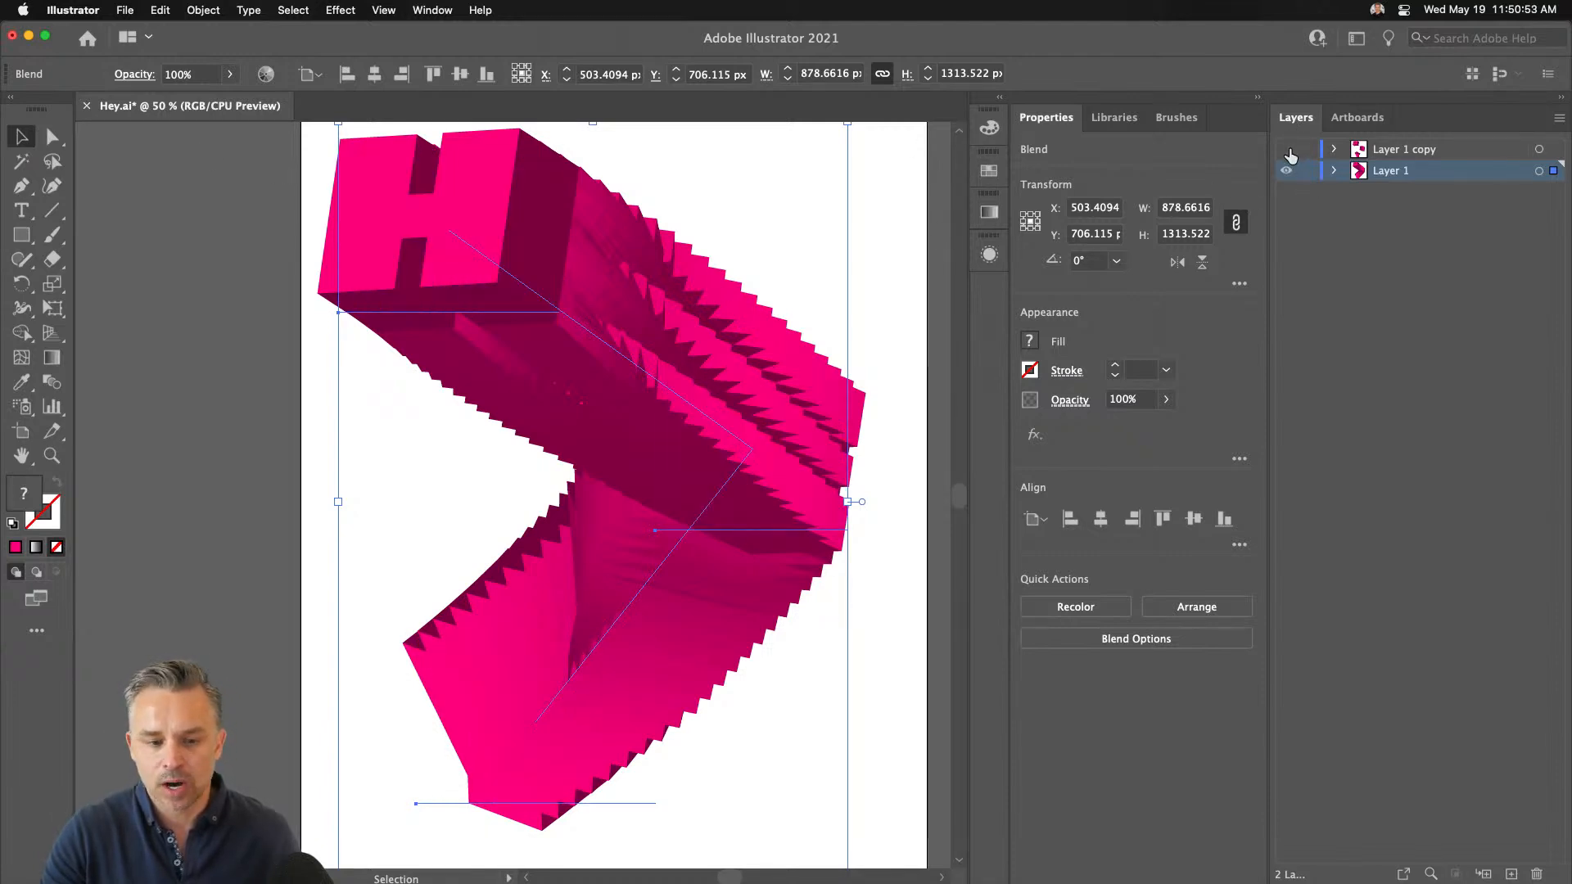
# Show Layer 1 copy again so its separate letters sit above the blend, and deselect everything
pyautogui.click(1287, 151)
pyautogui.click(1395, 153)
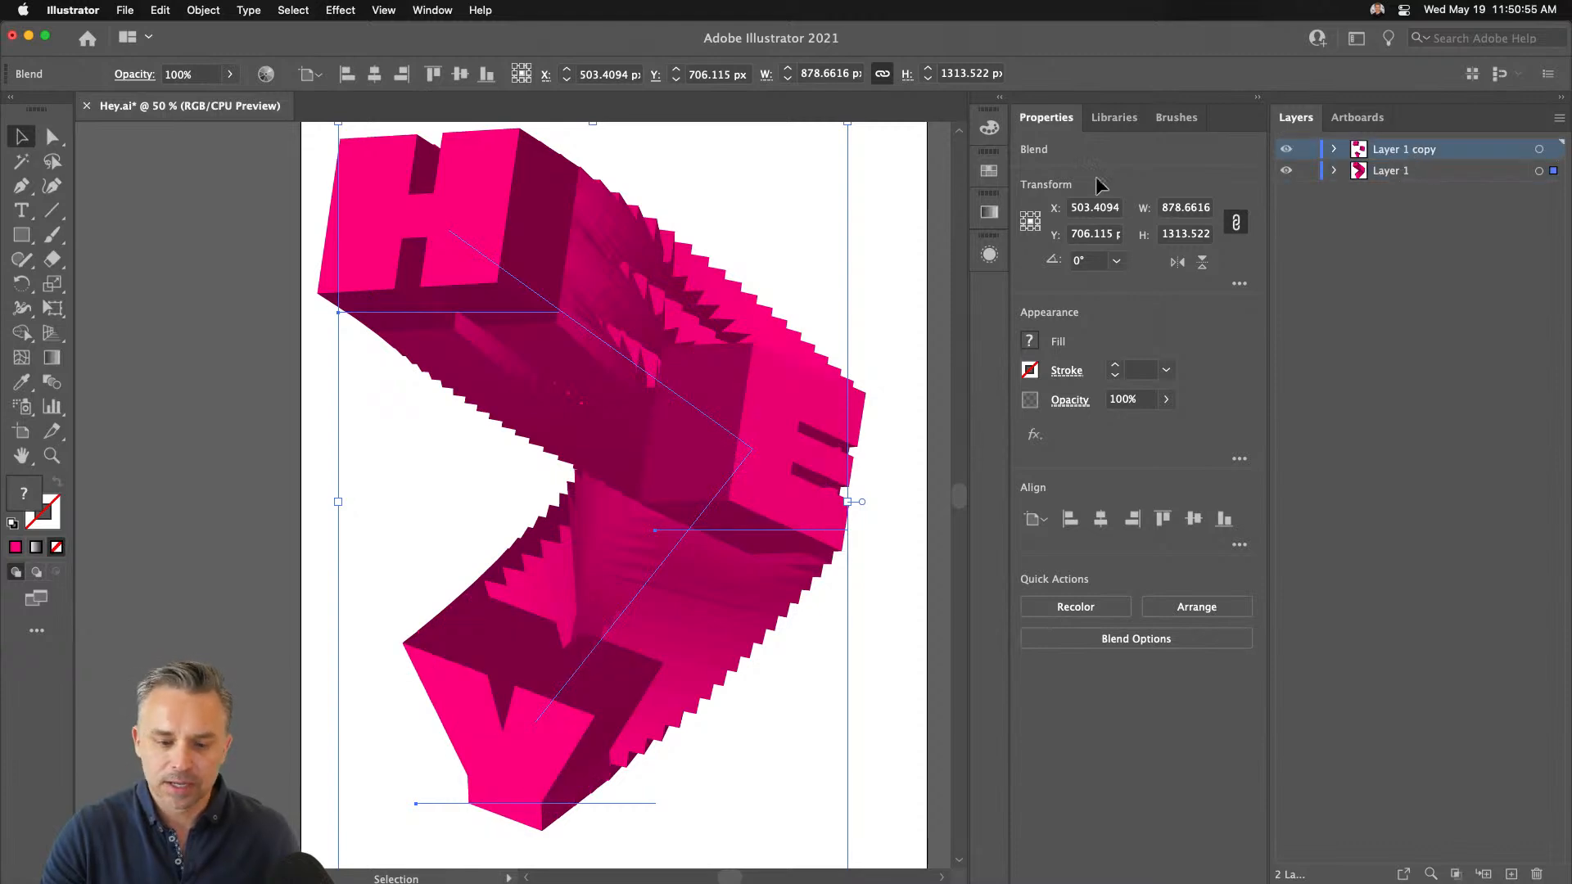
pyautogui.click(218, 270)
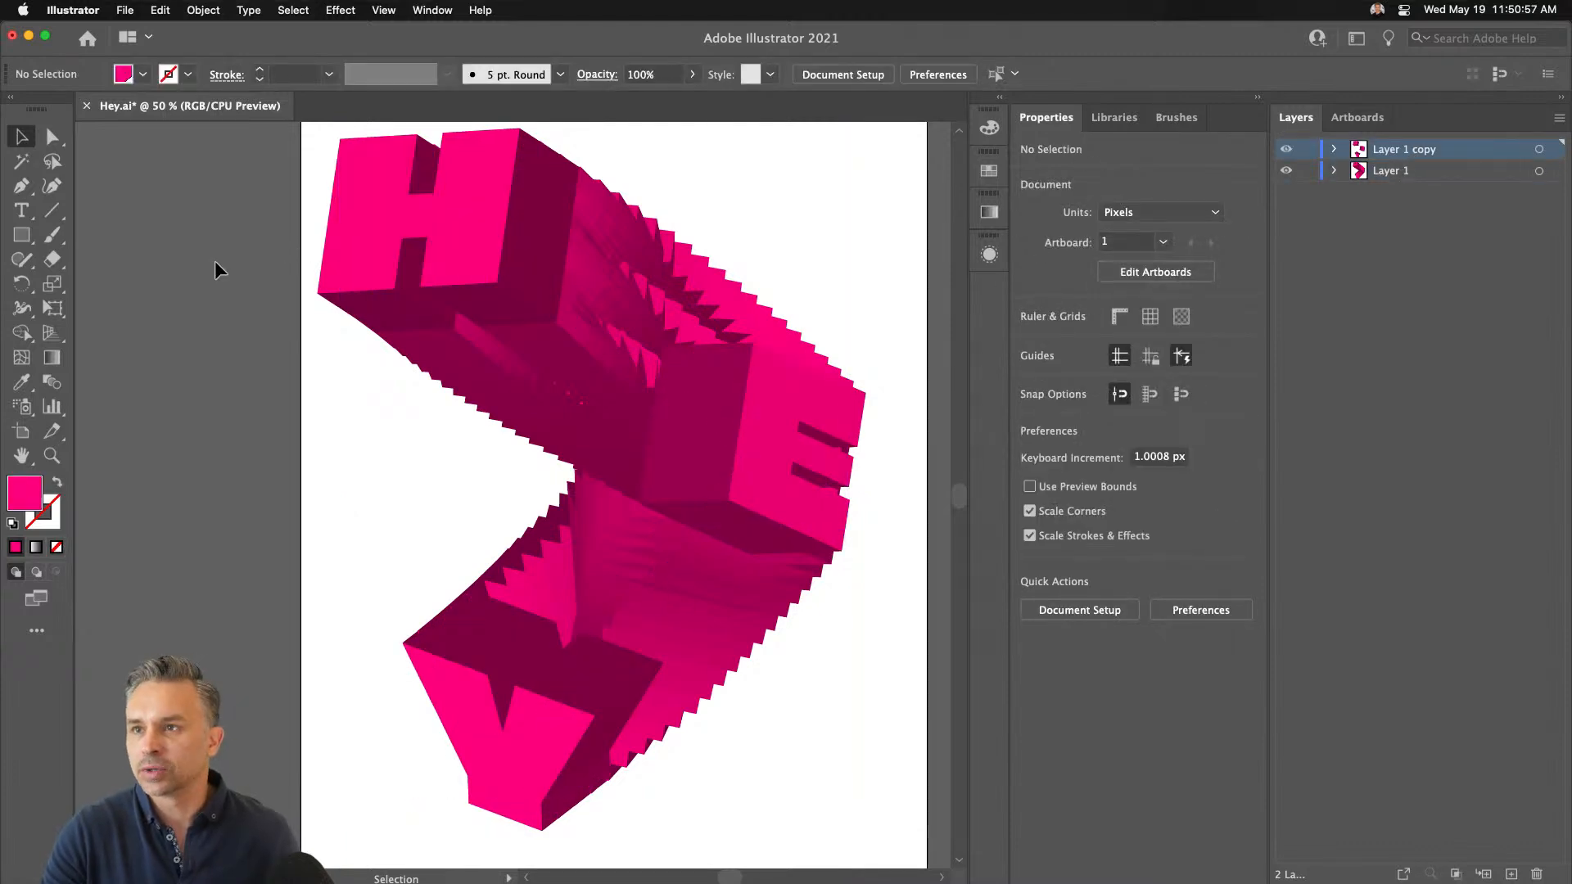
# Bend both straight segments of the blend's spine outward into one smooth arc with the Anchor Point tool
pyautogui.click(565, 348)
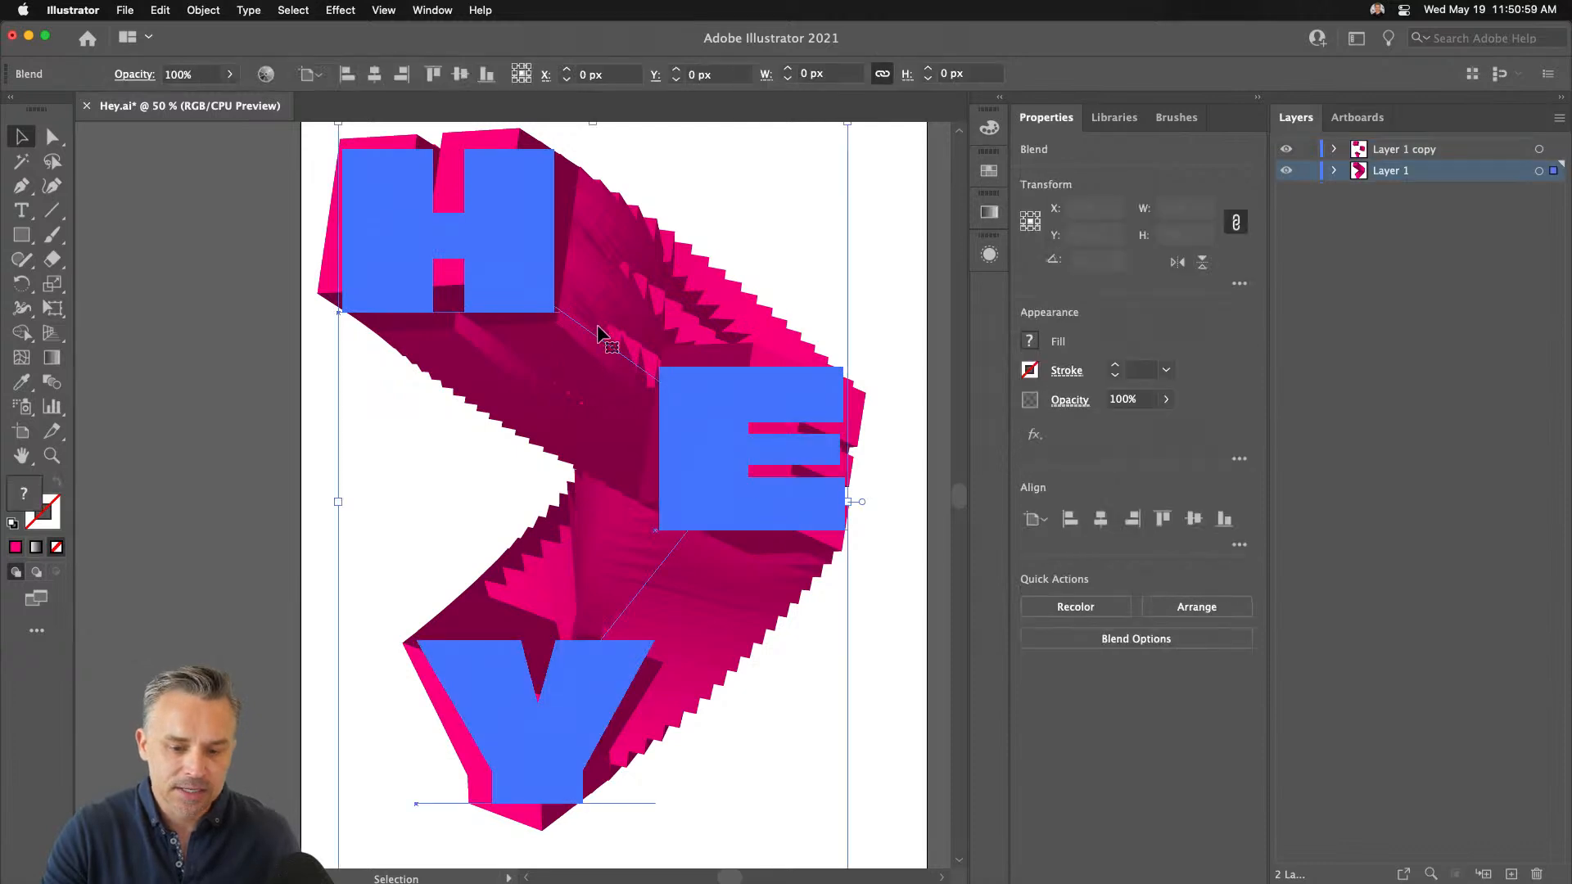
pyautogui.click(52, 136)
pyautogui.click(596, 339)
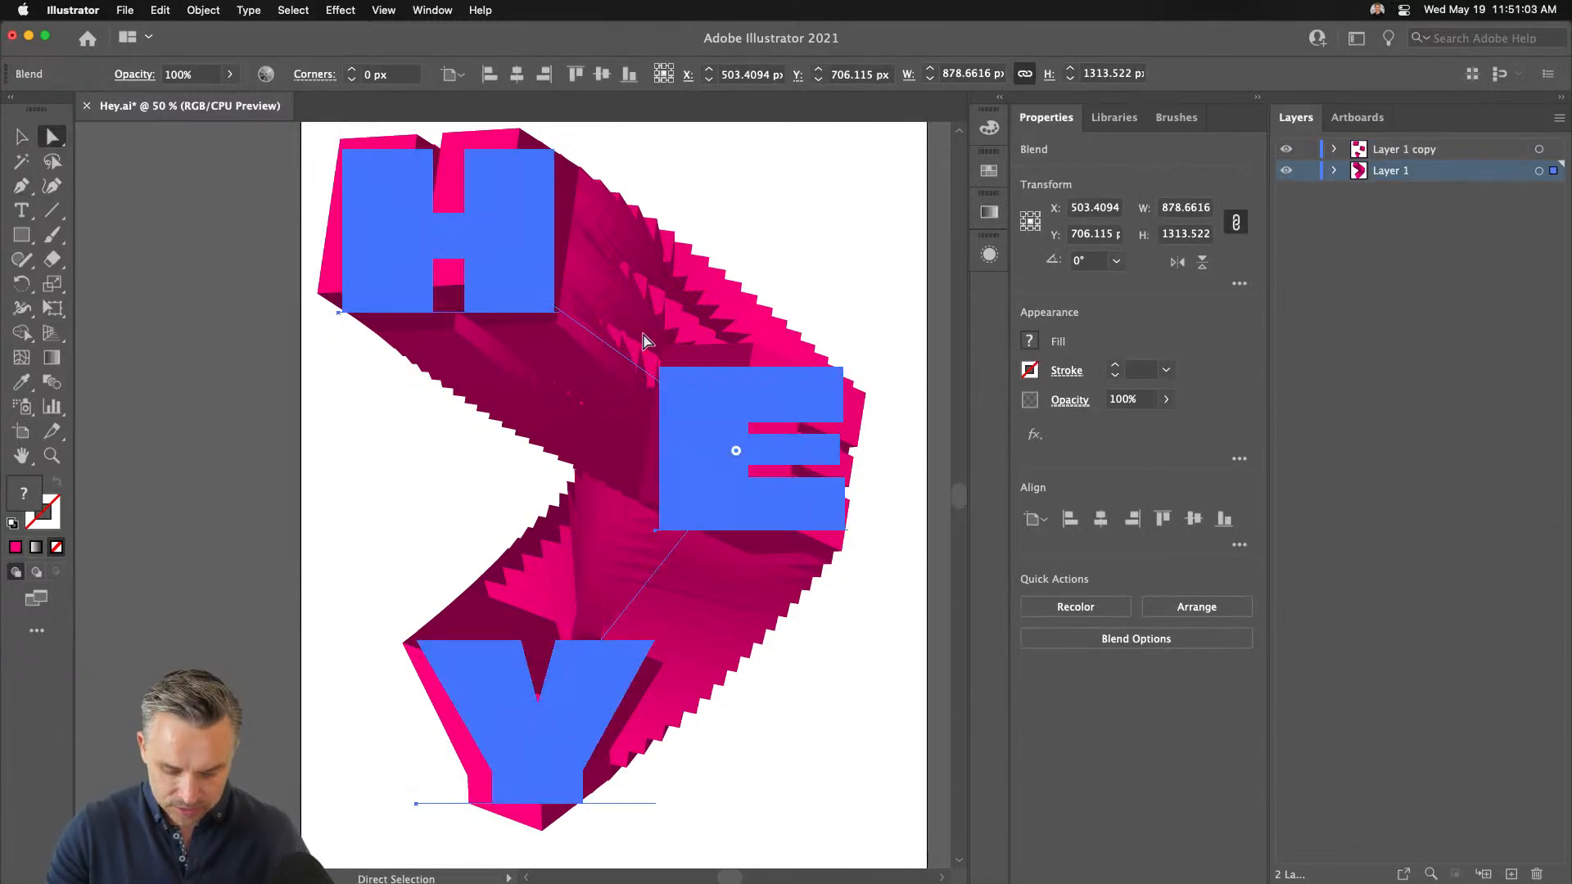
pyautogui.hotkey('shift', 'c')
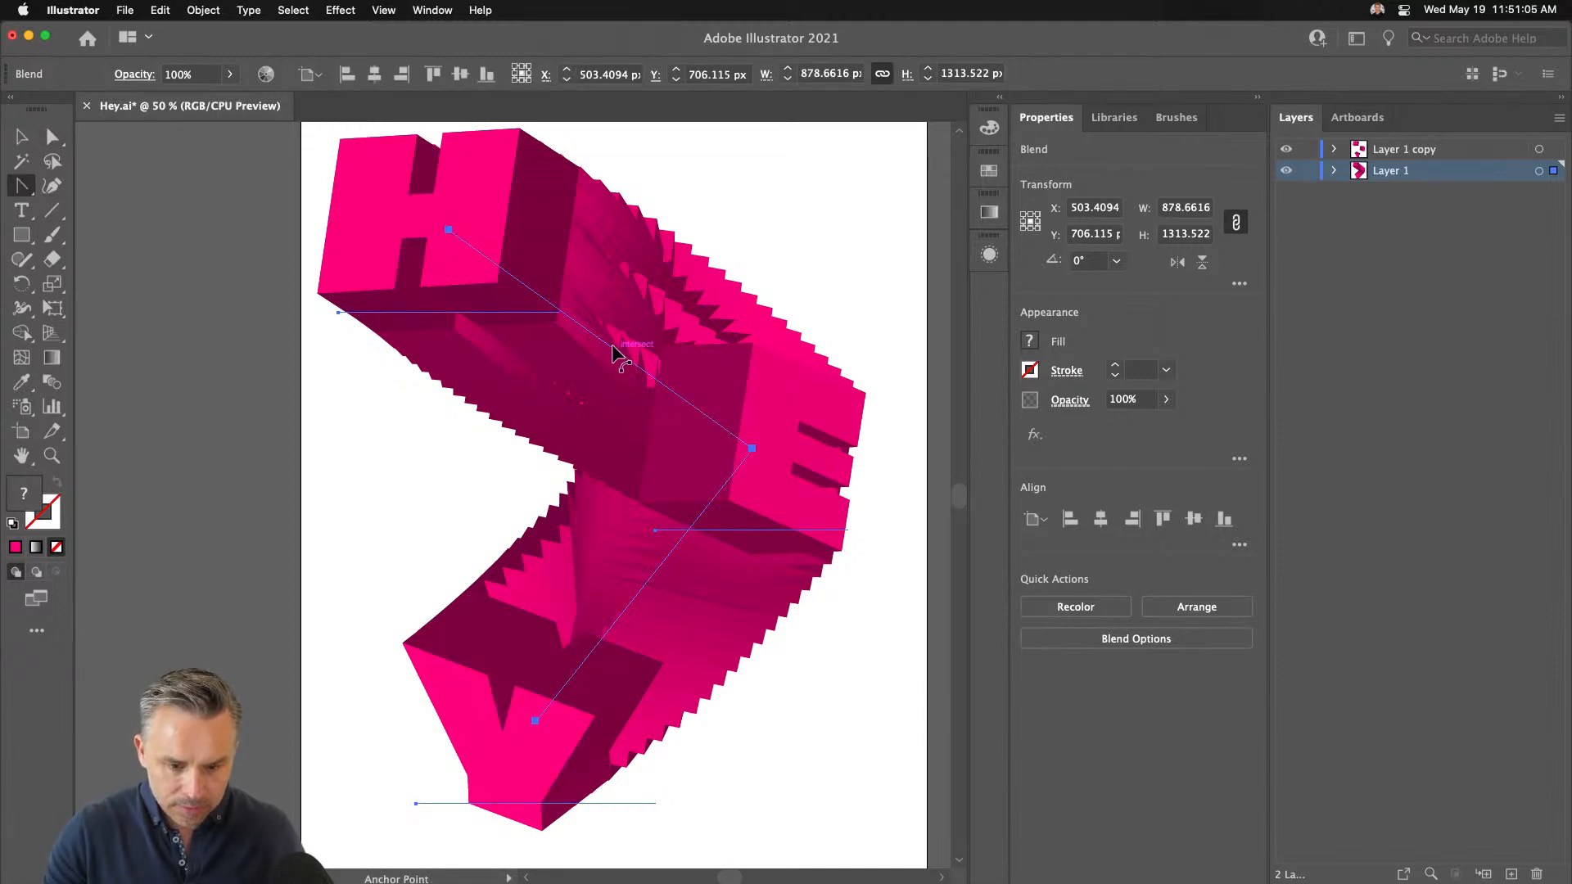
pyautogui.moveTo(620, 352); pyautogui.dragTo(646, 319)
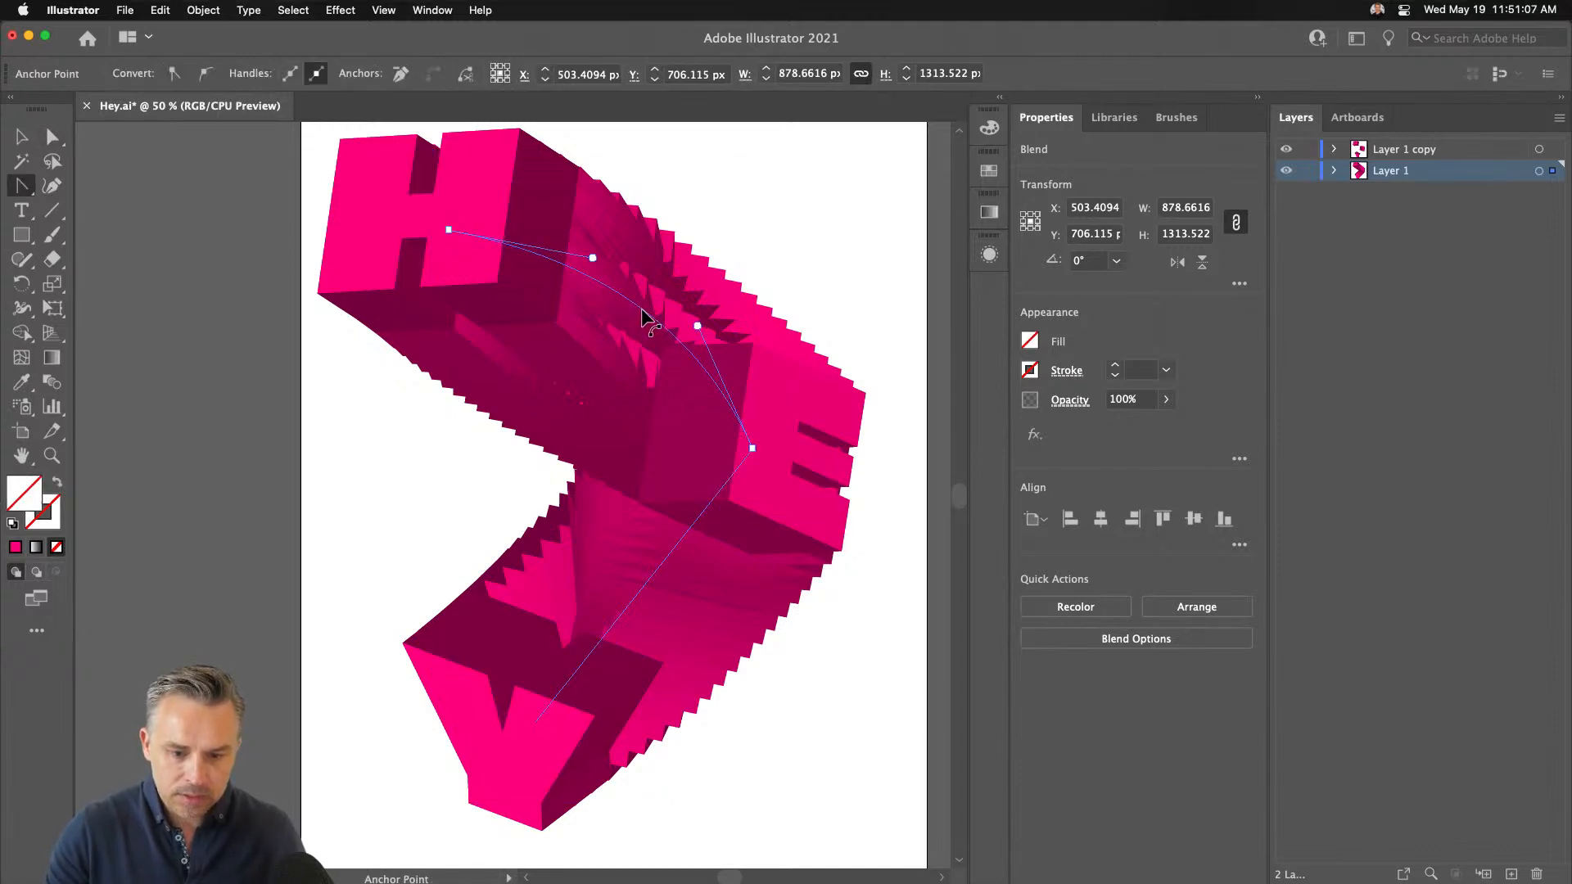
pyautogui.moveTo(643, 586); pyautogui.dragTo(678, 614)
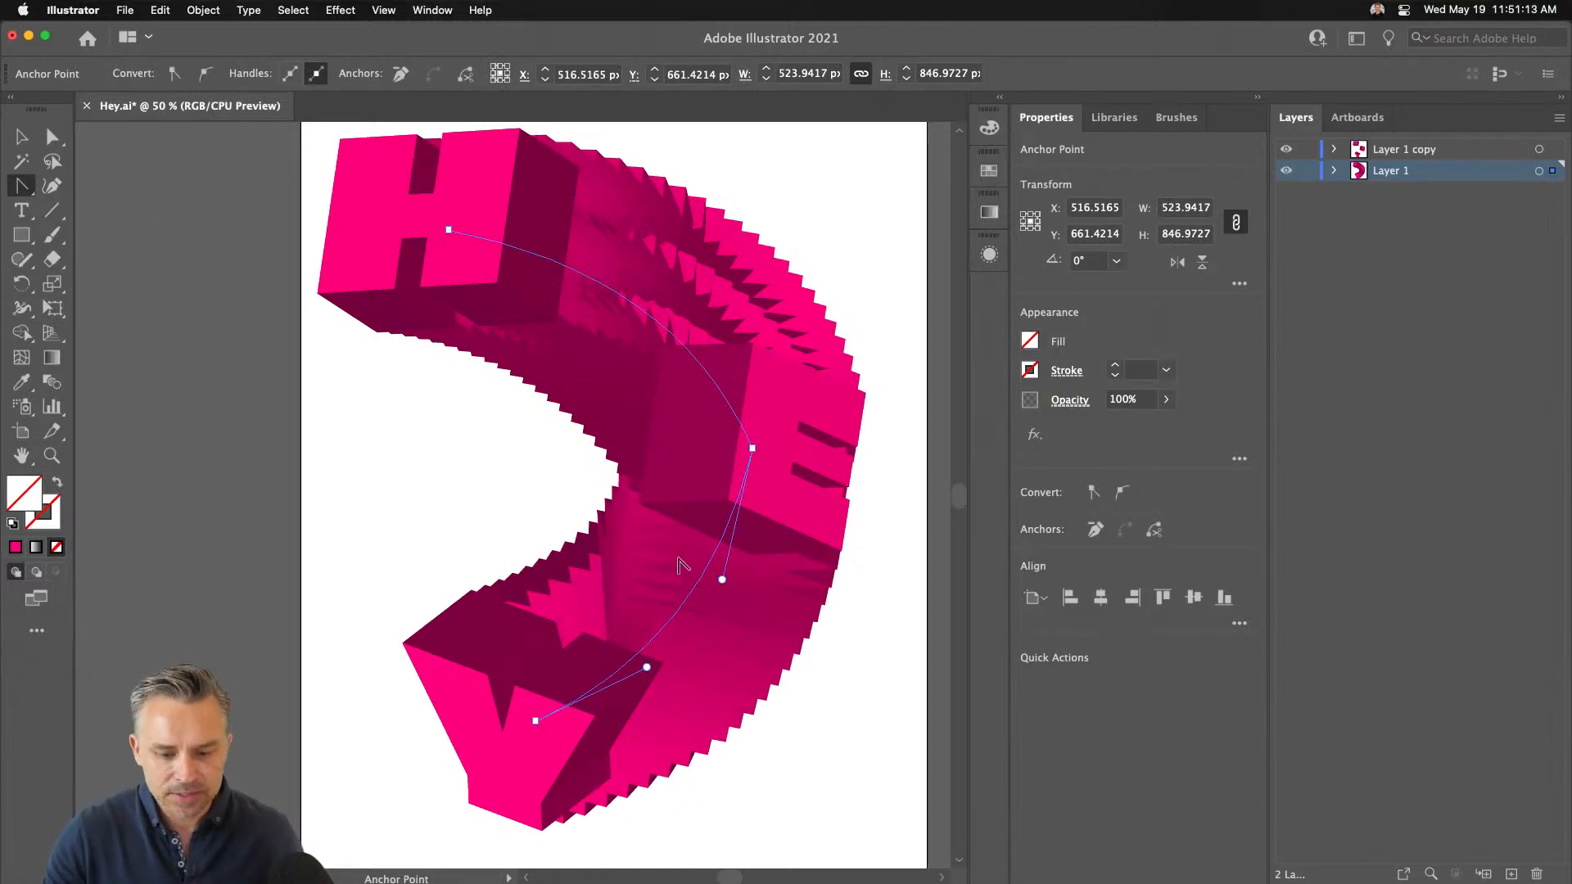
pyautogui.click(20, 141)
pyautogui.click(259, 424)
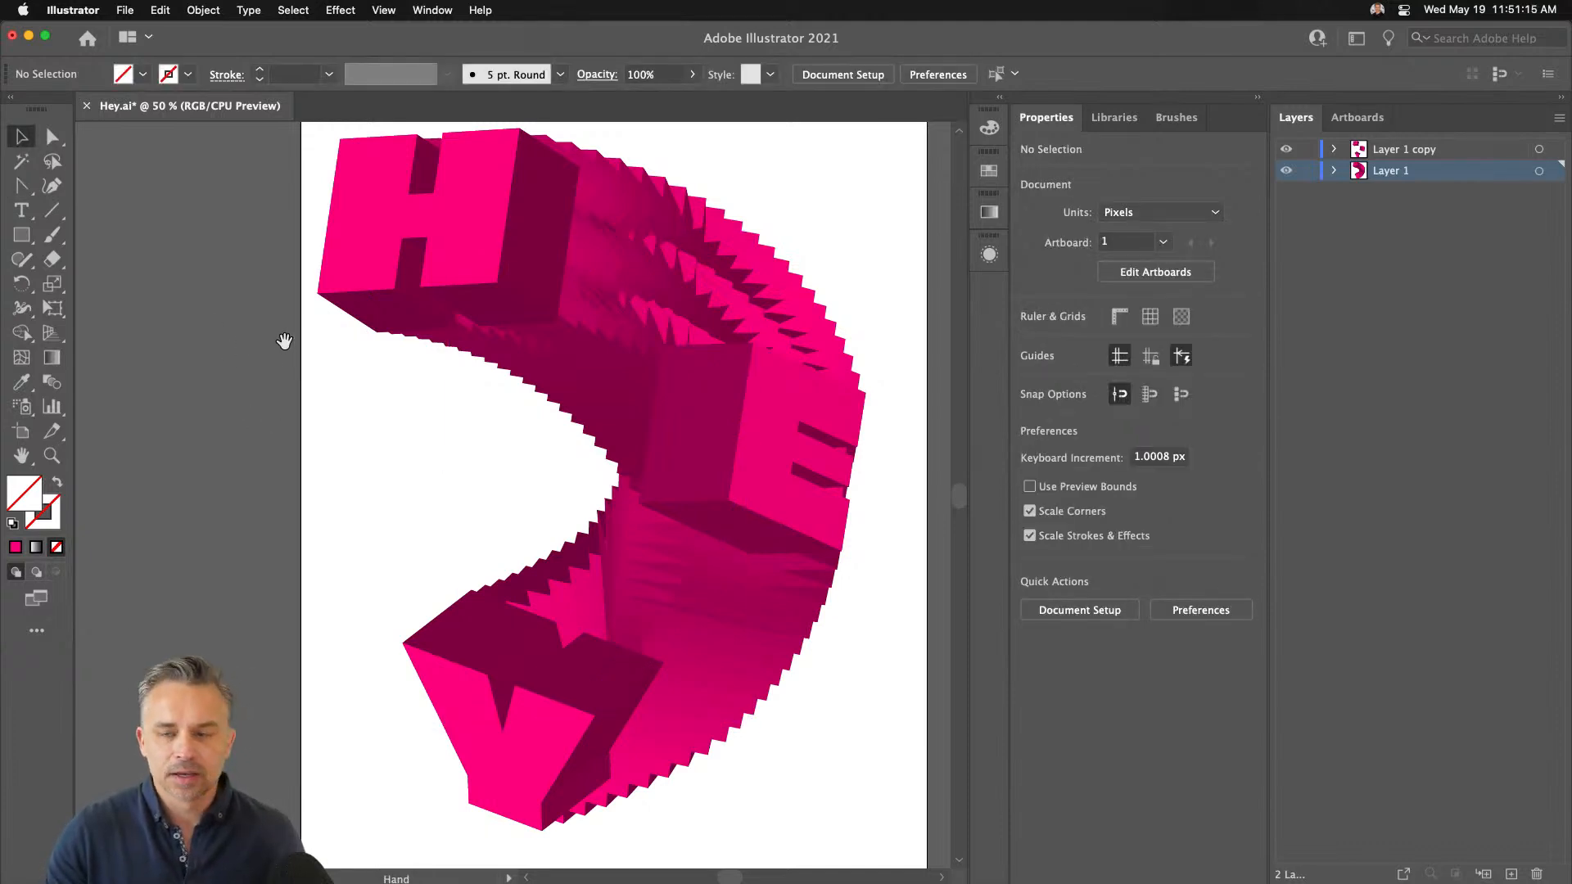
# Select all artwork on both layers and expand its appearance
pyautogui.moveTo(284, 351); pyautogui.dragTo(240, 373)
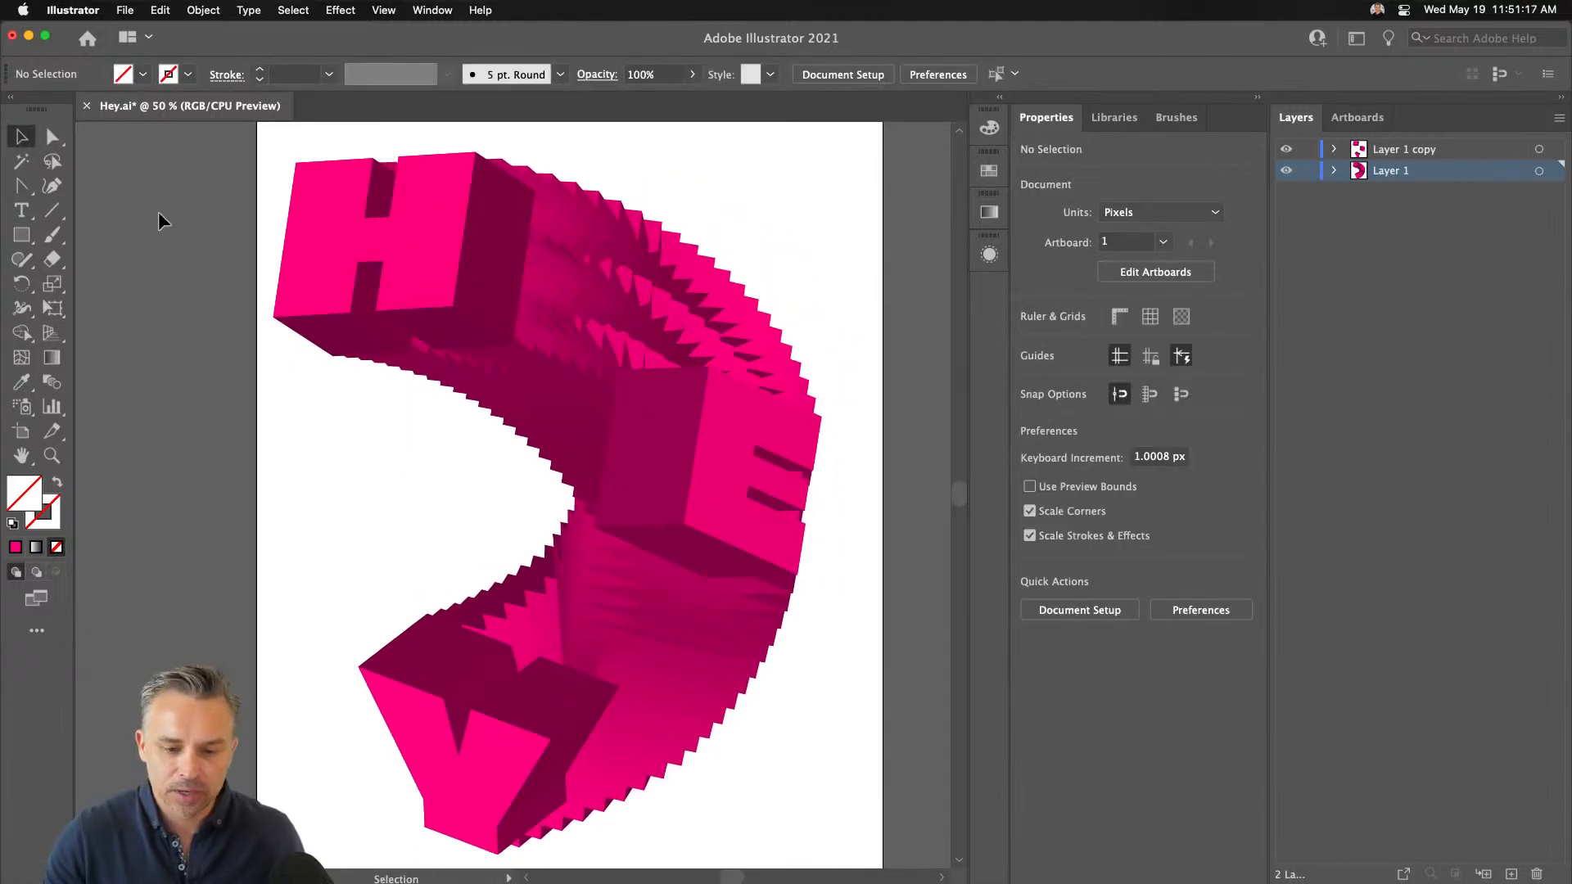
pyautogui.press('super+a')
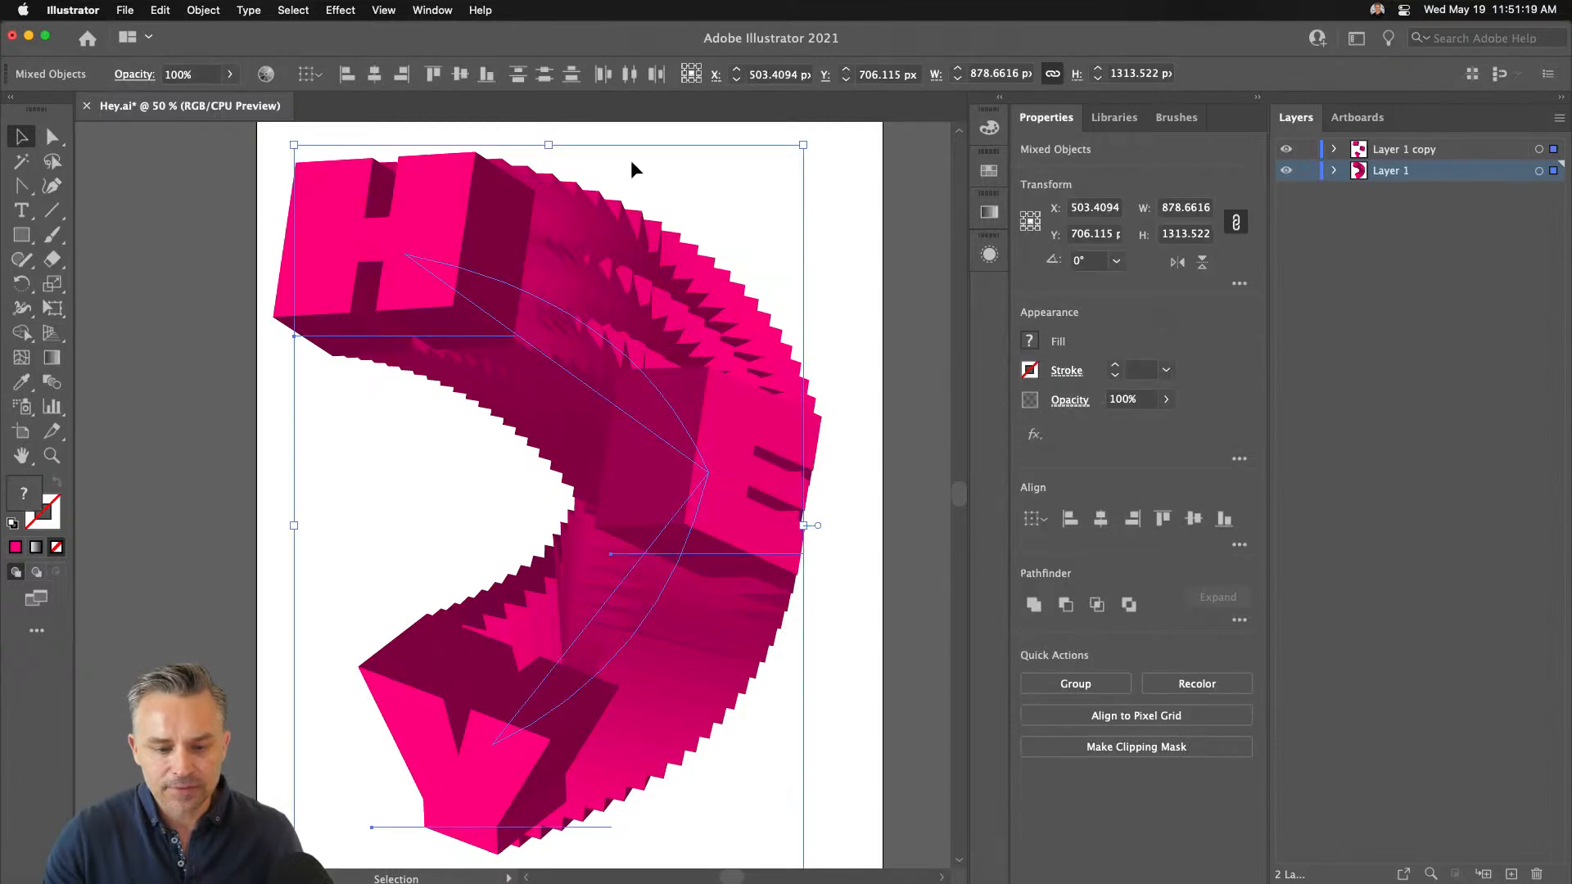
pyautogui.click(203, 9)
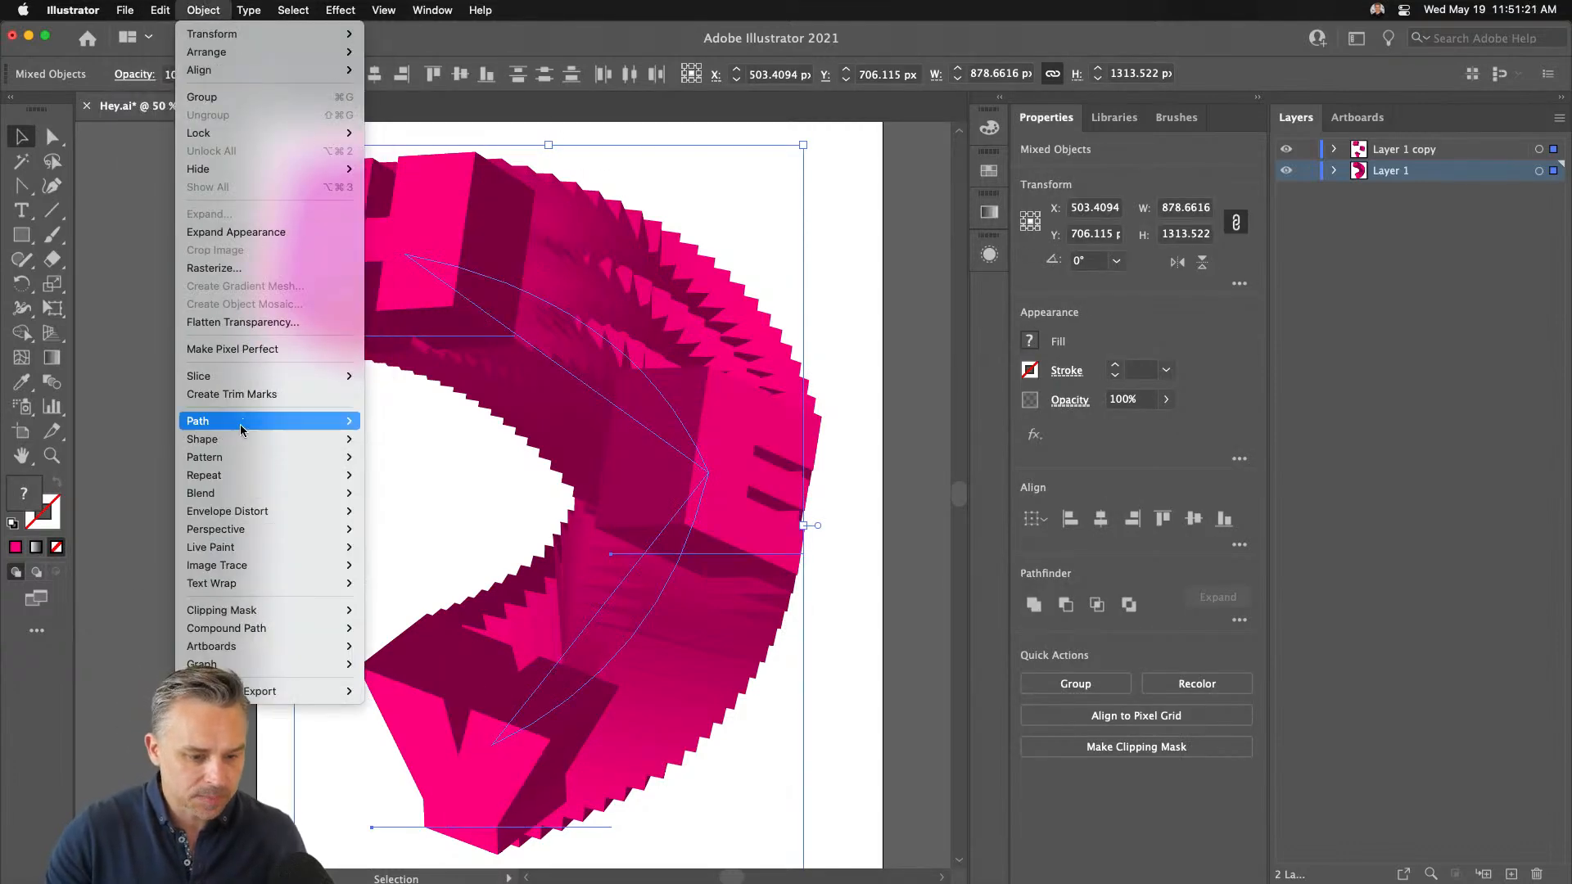
pyautogui.moveTo(161, 10)
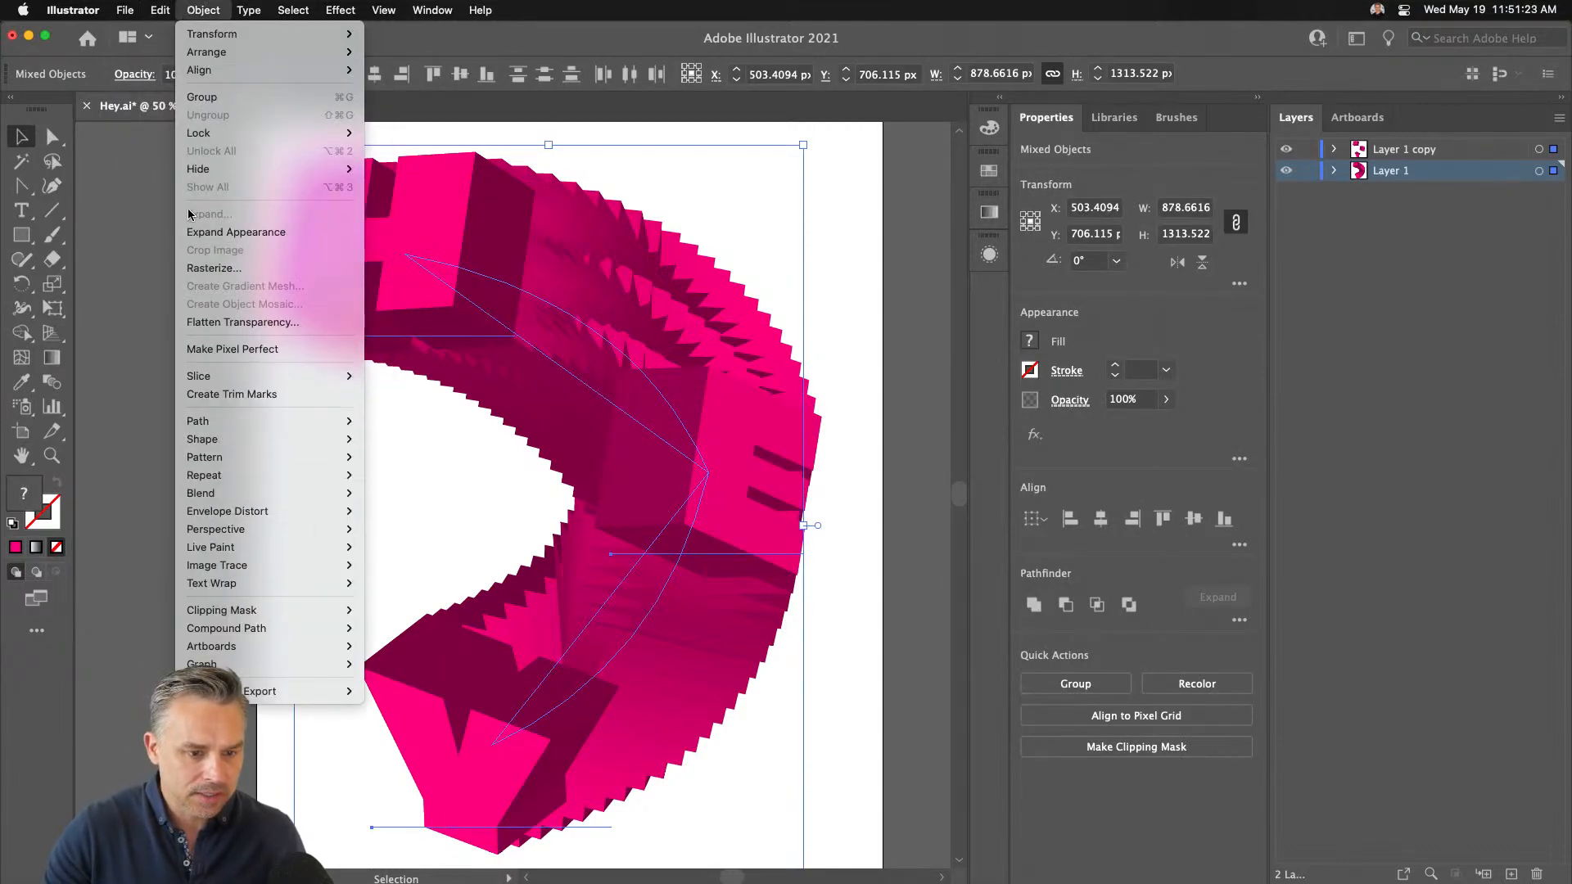
pyautogui.click(190, 233)
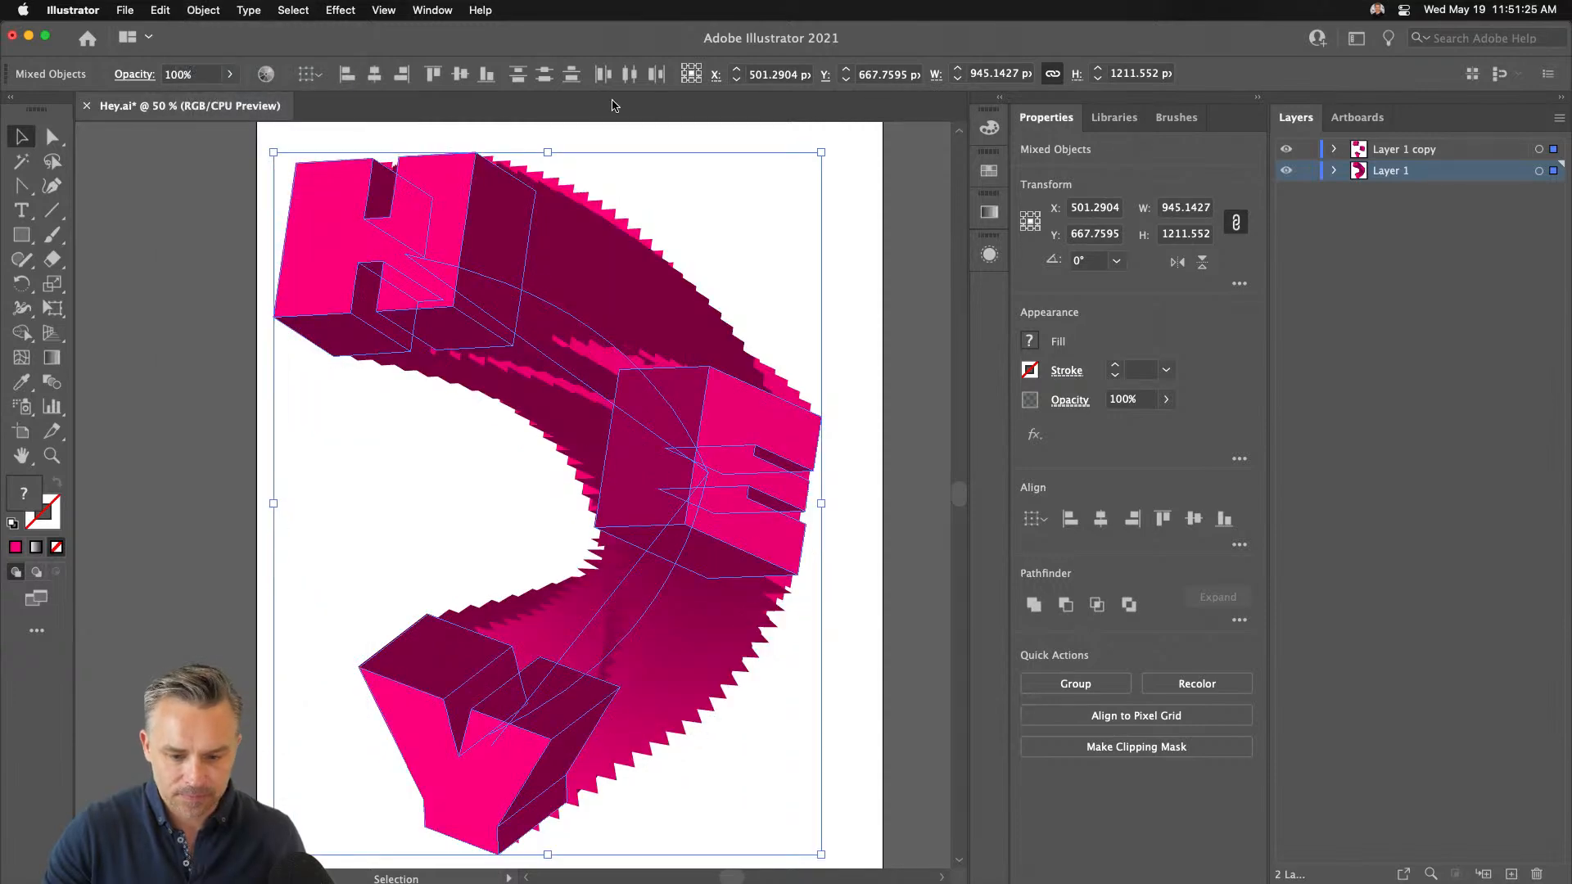
# Select only the curved blend on Layer 1, expand it into its individual step objects, and deselect it
pyautogui.click(161, 10)
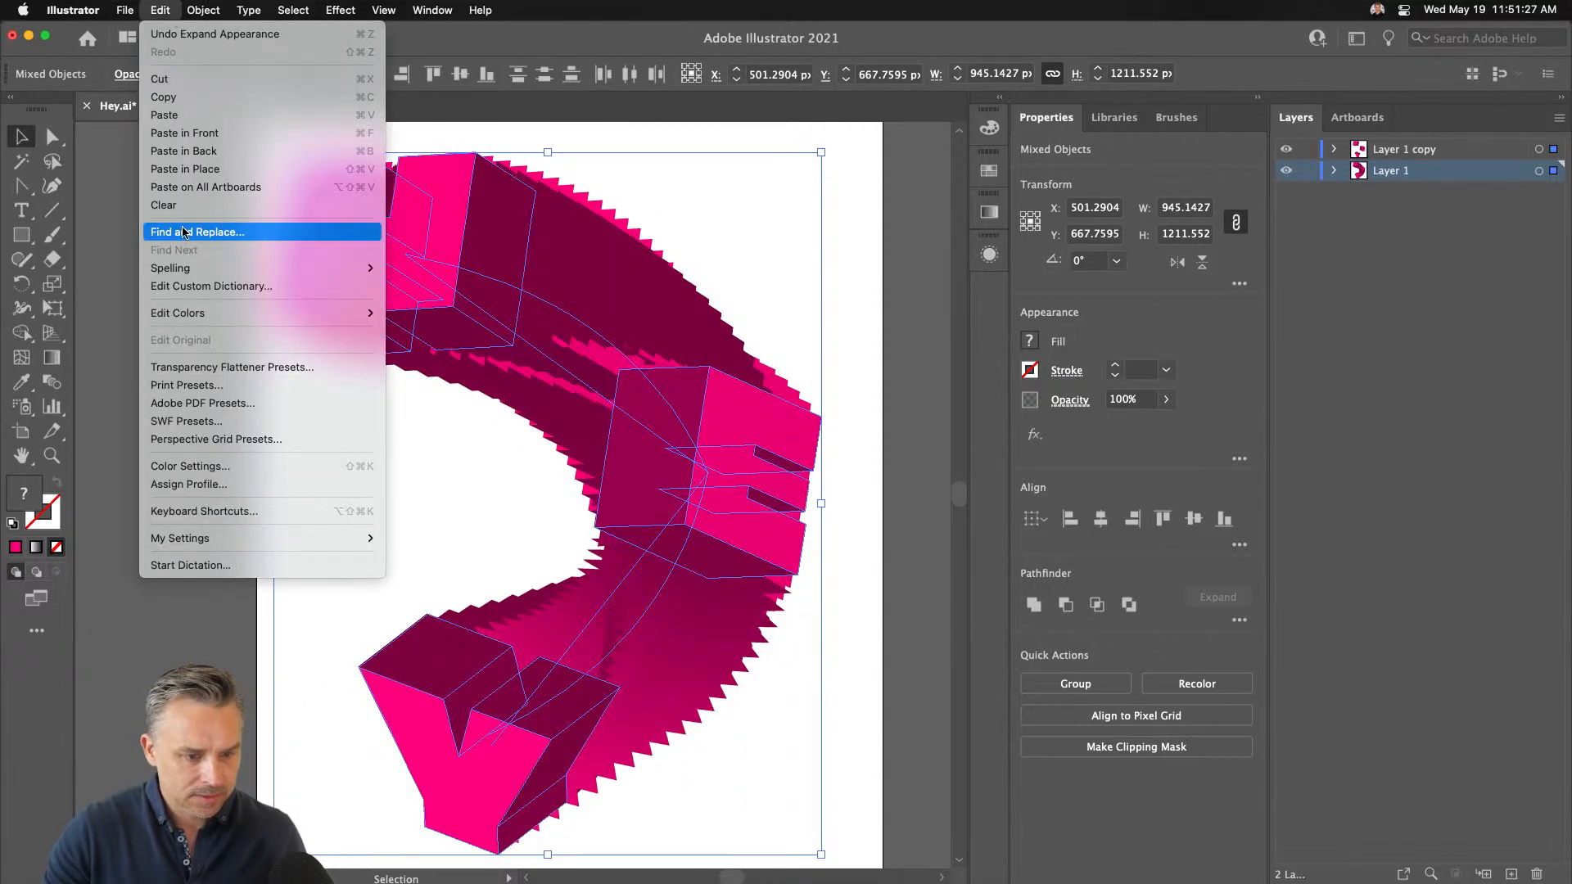
pyautogui.moveTo(187, 7)
pyautogui.click(112, 227)
pyautogui.click(632, 281)
pyautogui.click(694, 203)
pyautogui.click(582, 305)
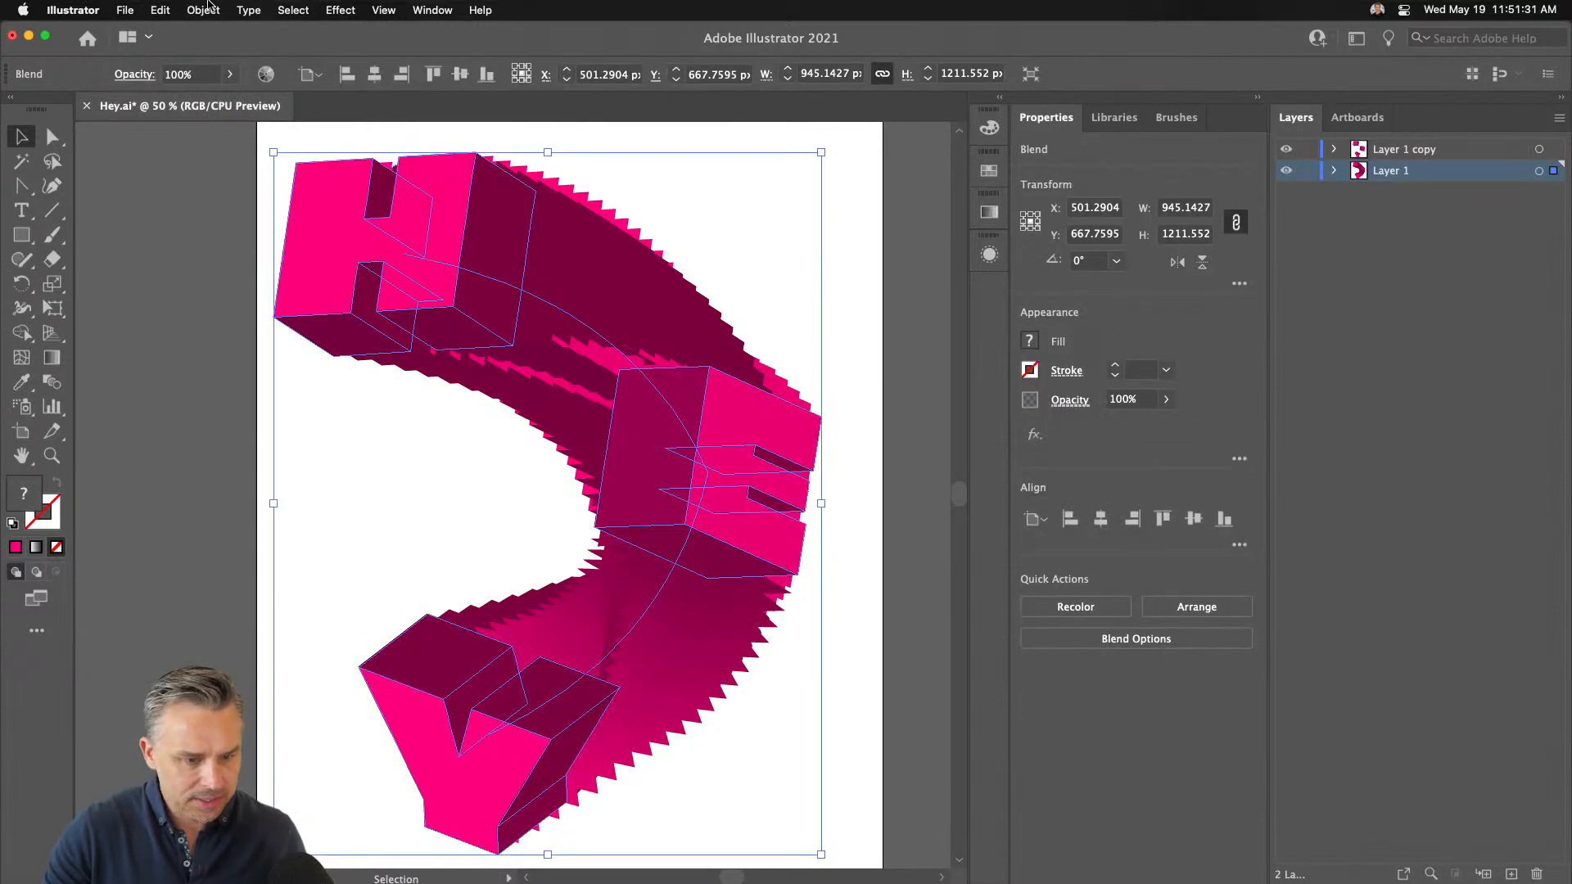
pyautogui.click(190, 12)
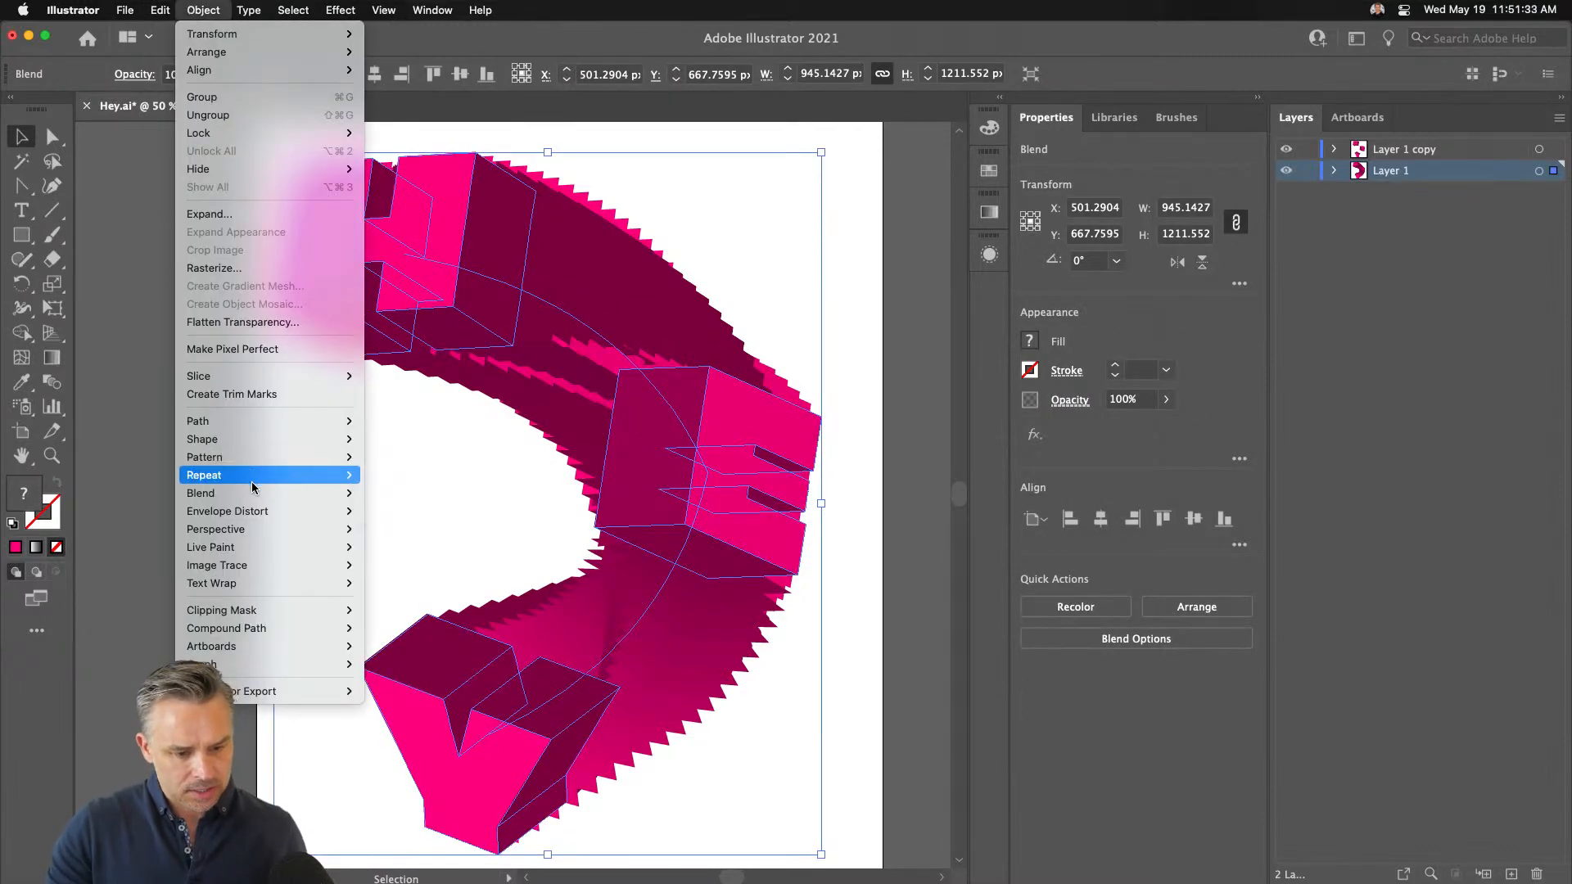
pyautogui.moveTo(253, 494)
pyautogui.click(415, 567)
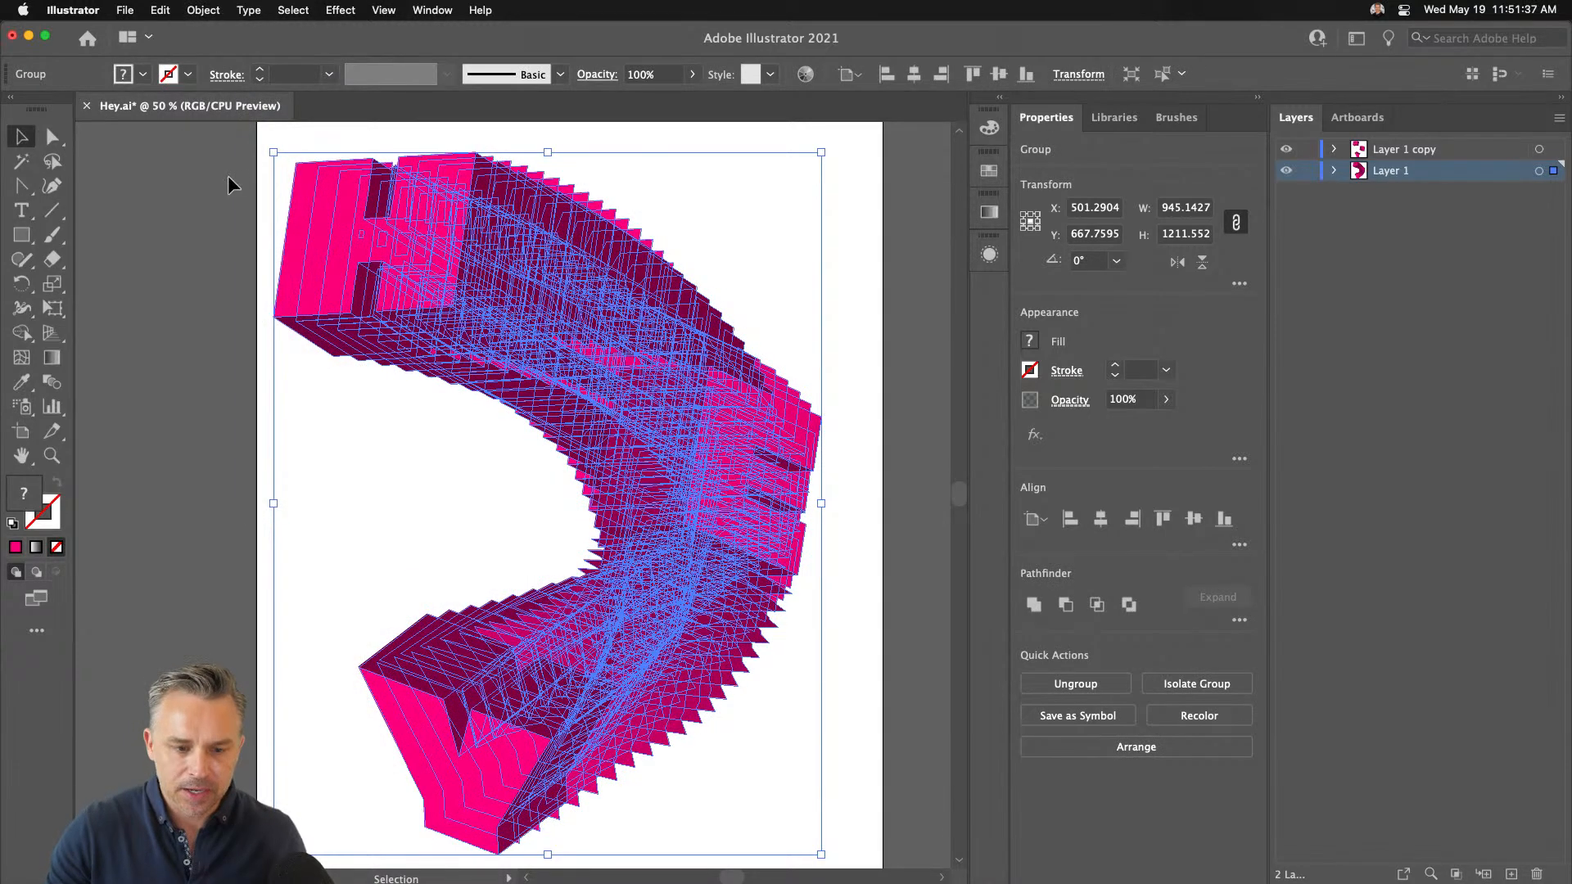
pyautogui.click(193, 172)
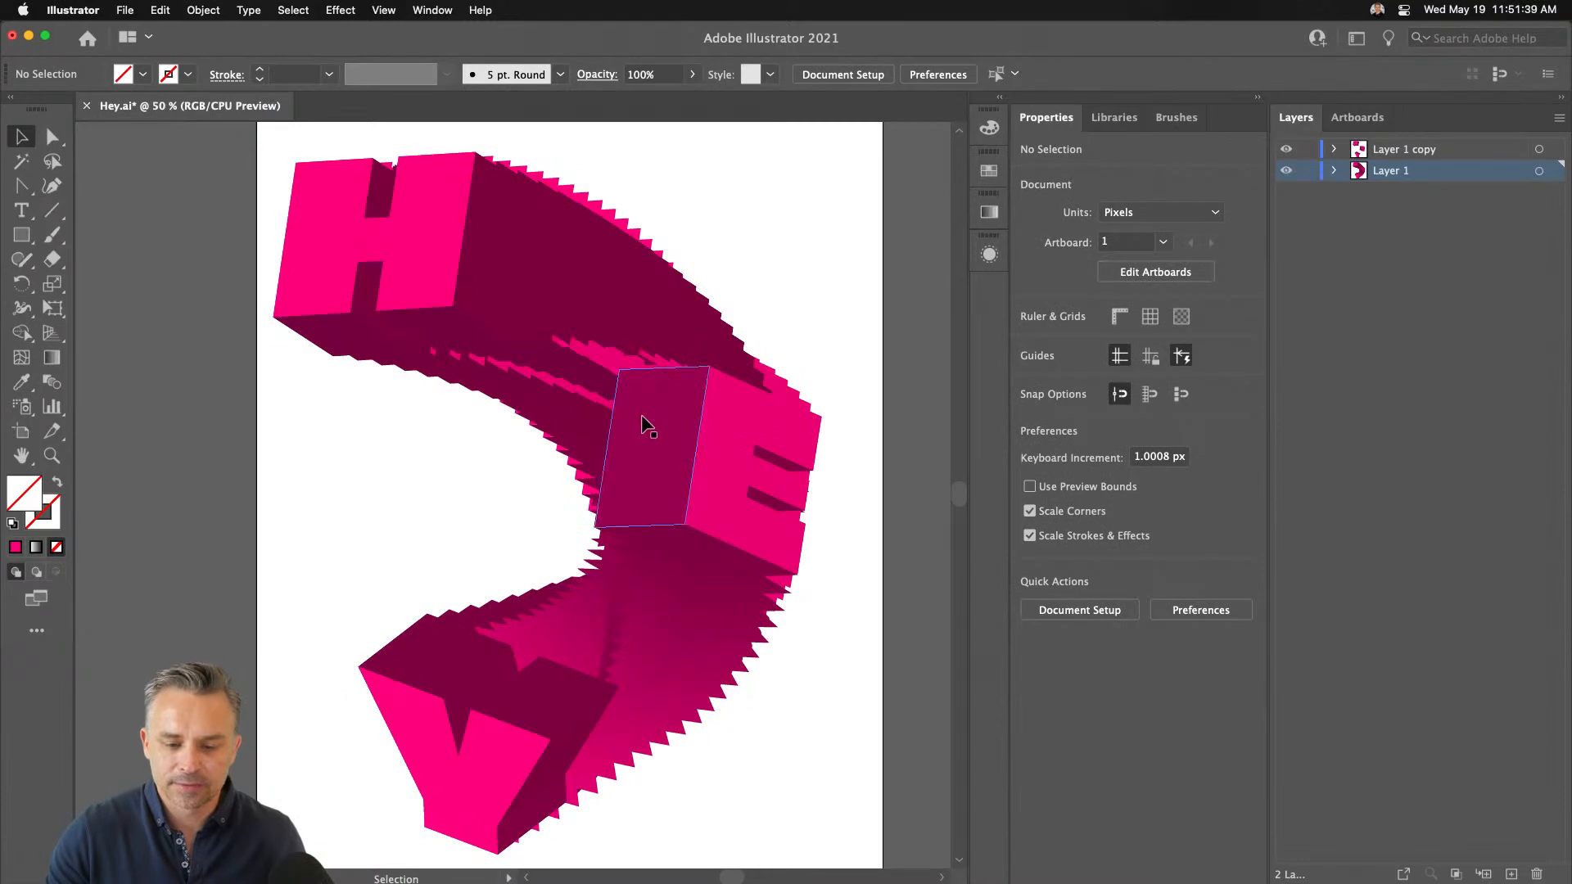
# Try deleting only the dark side face of the E with the Direct Selection tool, and undo the deletion
pyautogui.click(643, 436)
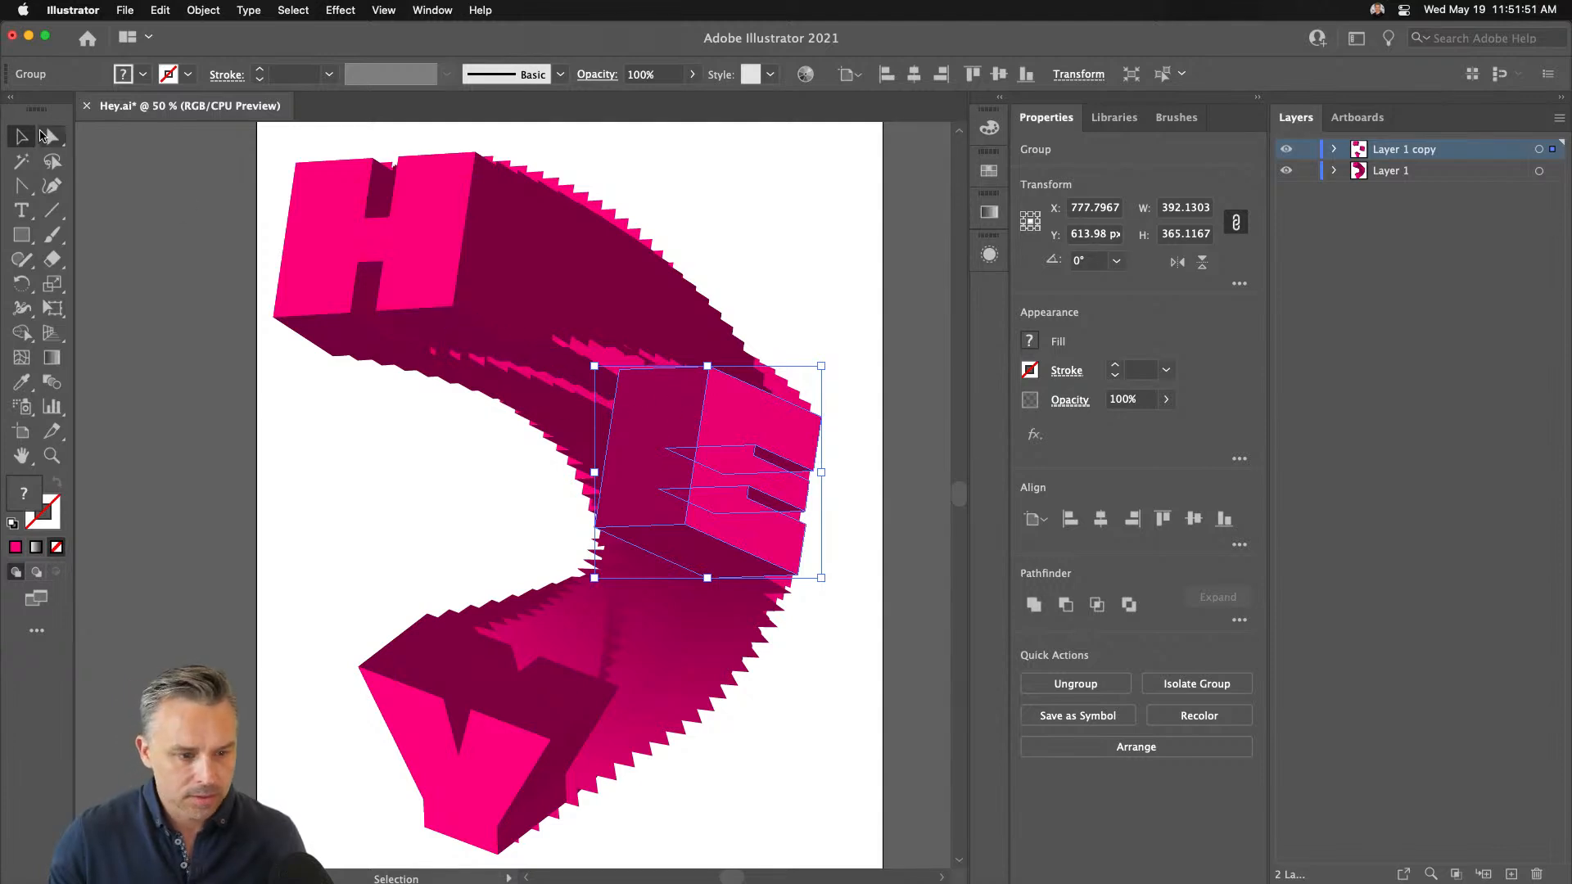
pyautogui.press('a')
pyautogui.click(229, 424)
pyautogui.click(642, 456)
pyautogui.click(325, 398)
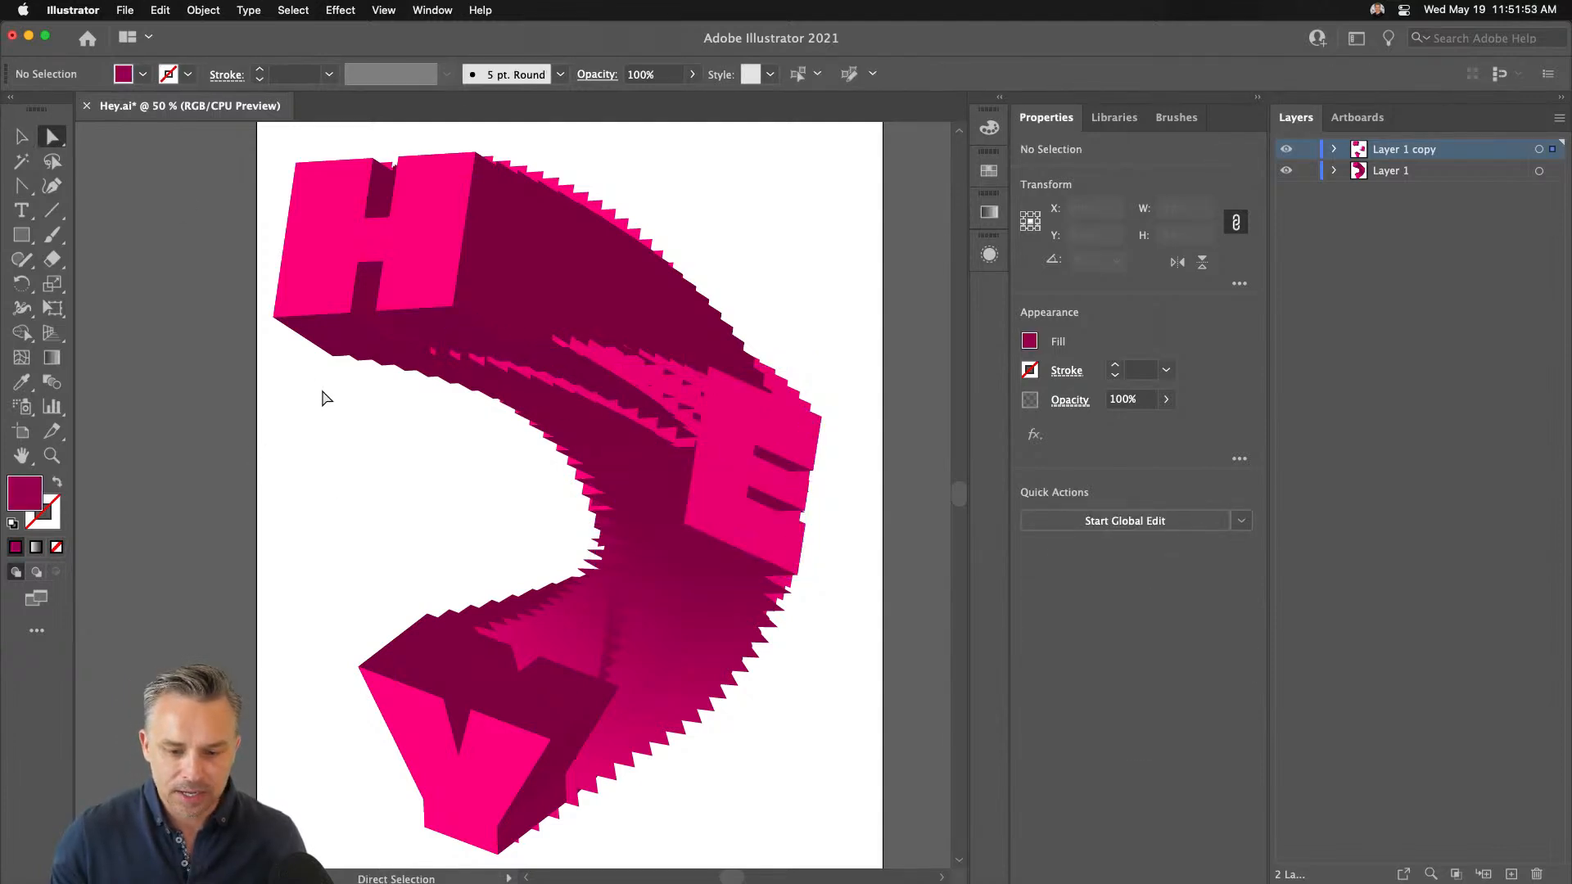
pyautogui.press('v')
pyautogui.press('super+z')
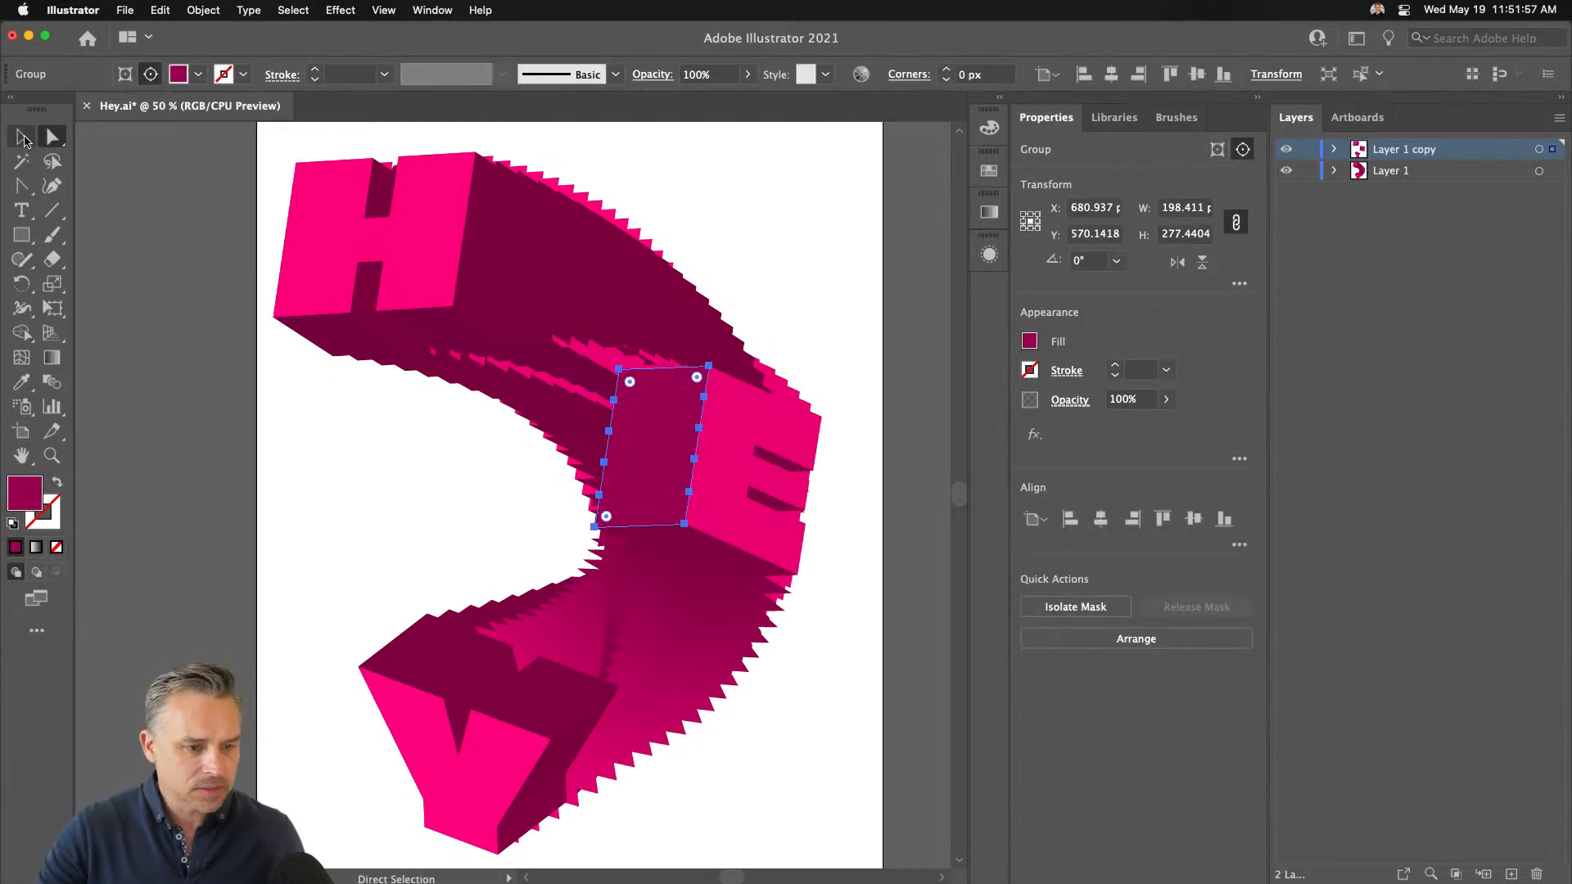
# Give all the lettering artwork on both layers a black 2 pt stroke and deselect it
pyautogui.click(23, 137)
pyautogui.click(231, 463)
pyautogui.moveTo(207, 215); pyautogui.dragTo(860, 852)
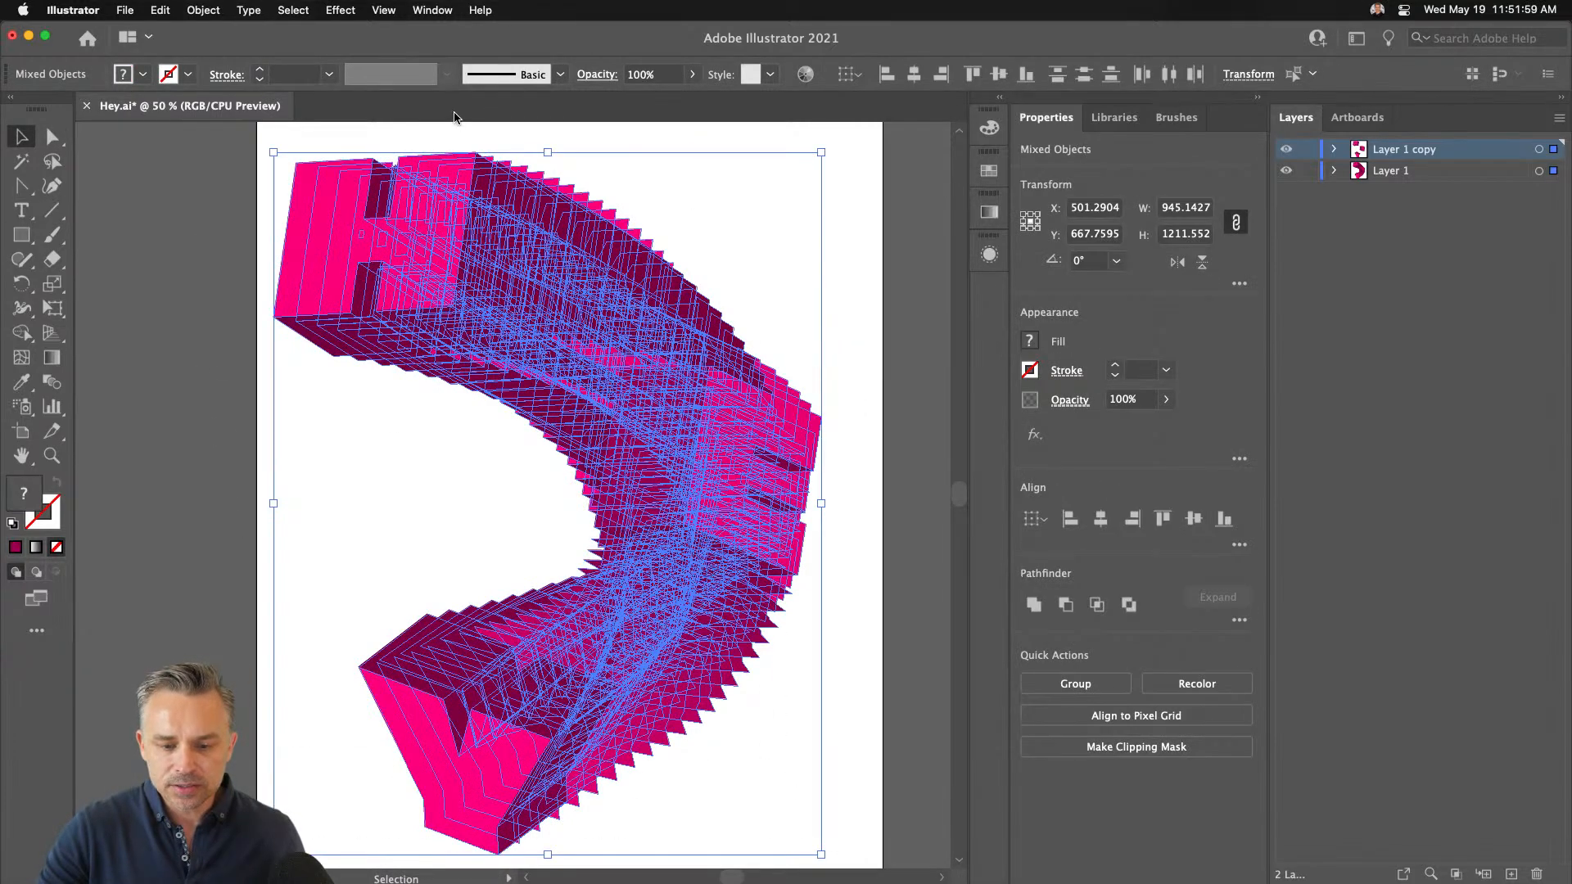
pyautogui.click(1027, 370)
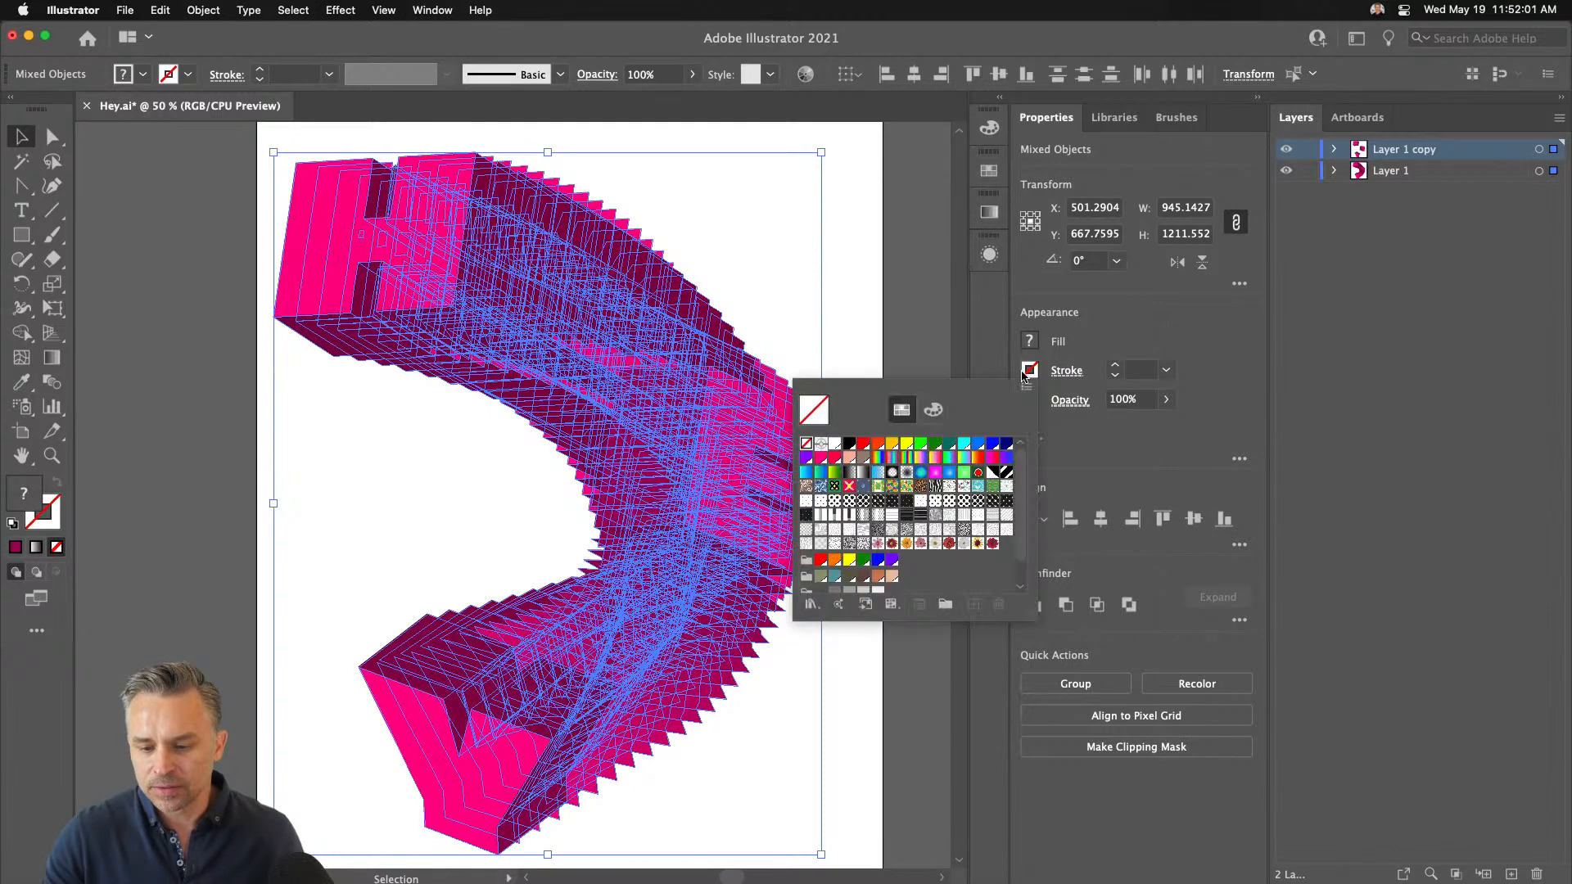
pyautogui.click(849, 443)
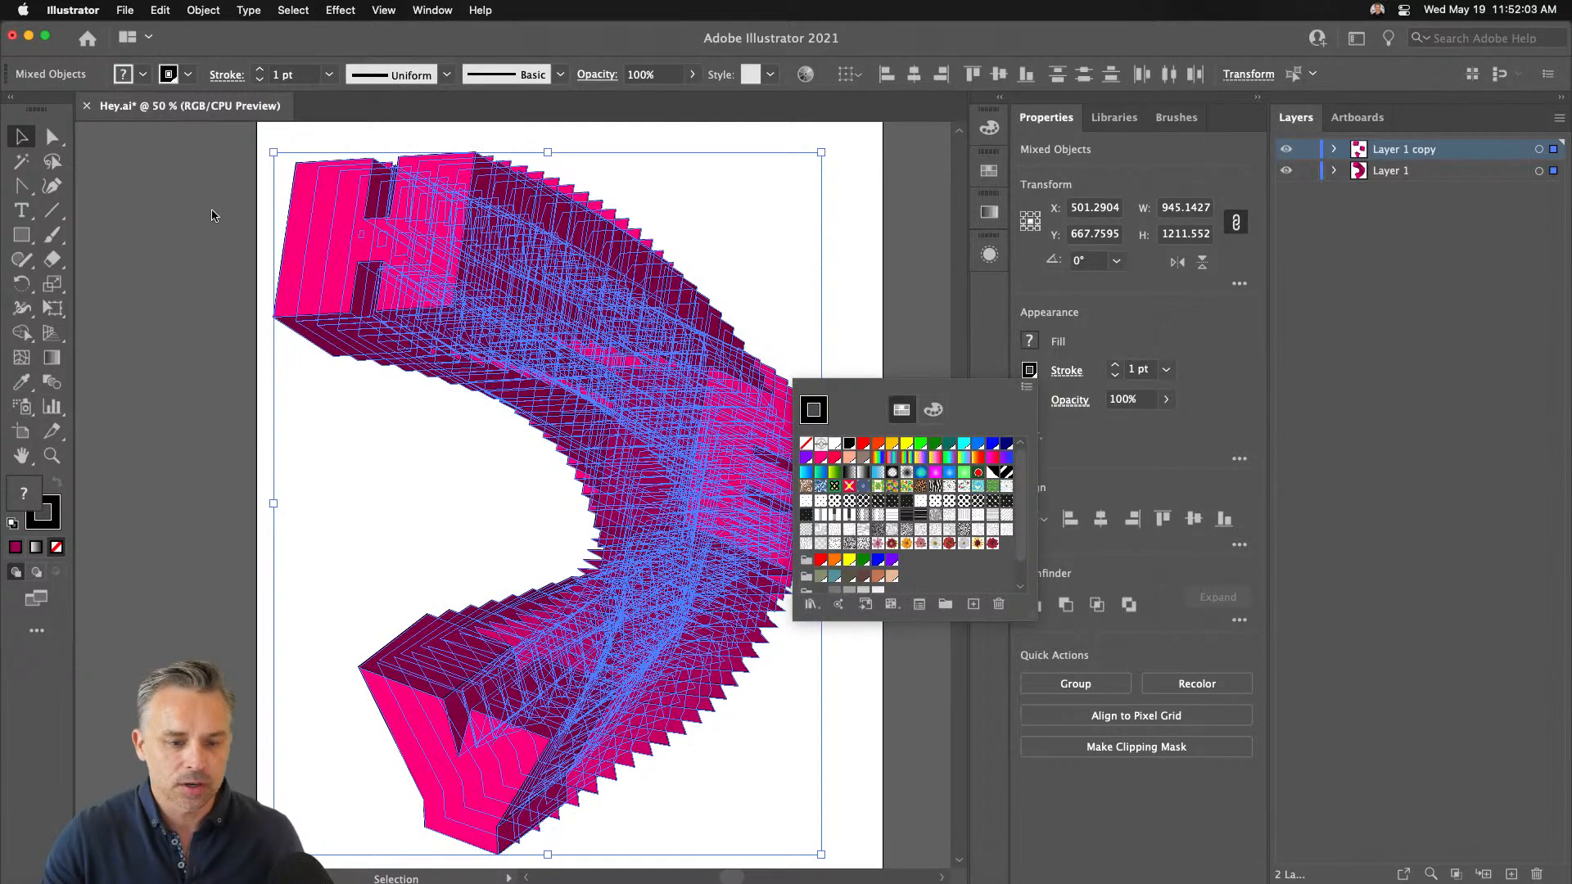
pyautogui.click(258, 68)
pyautogui.click(258, 69)
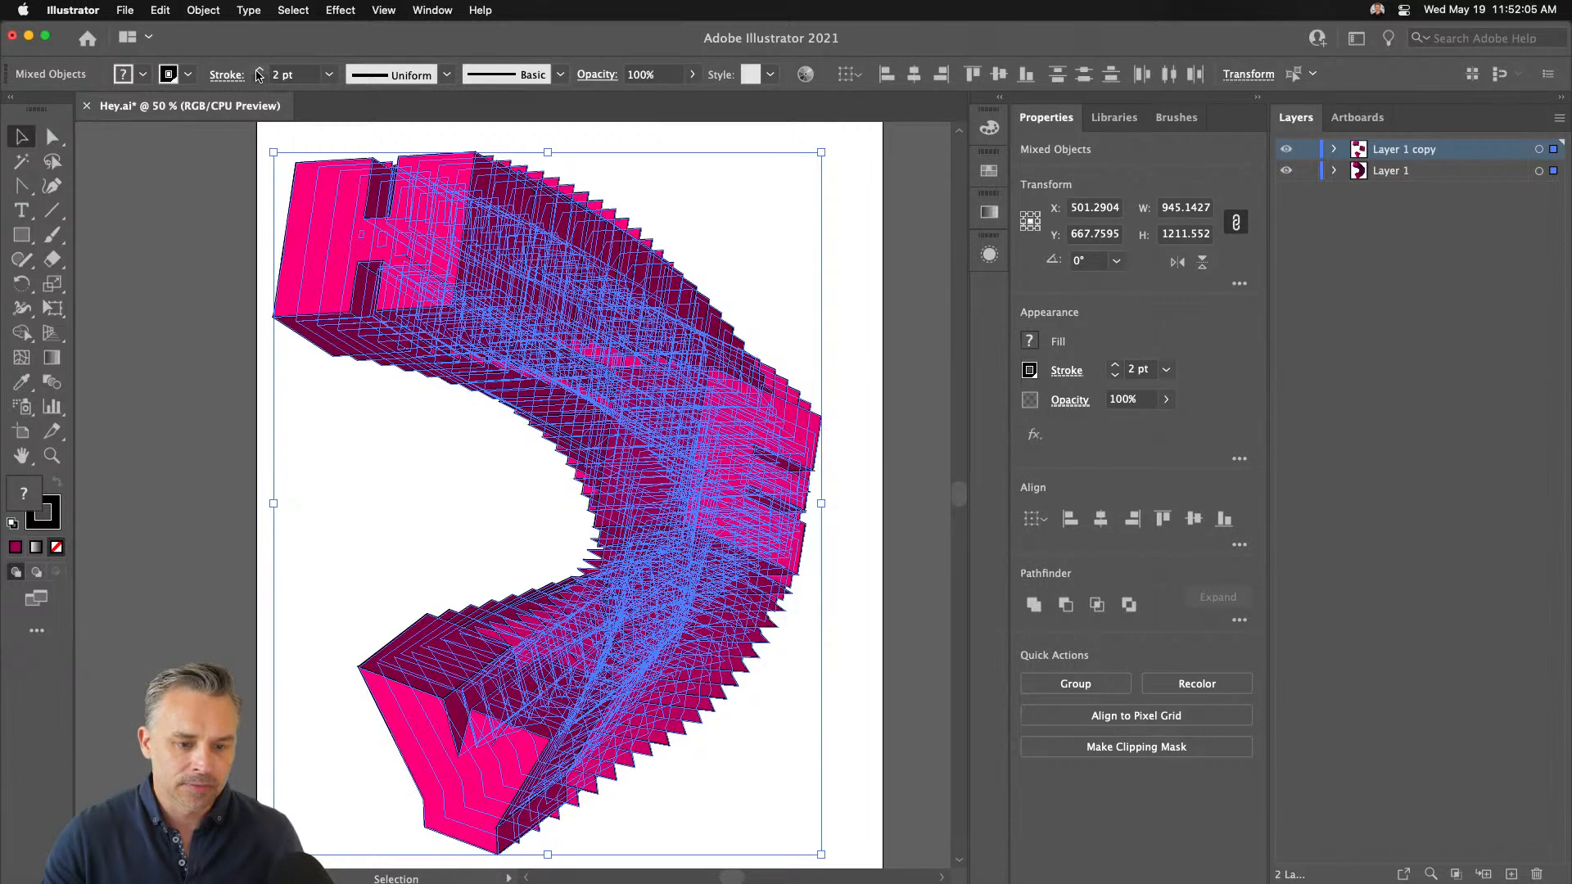
pyautogui.click(217, 243)
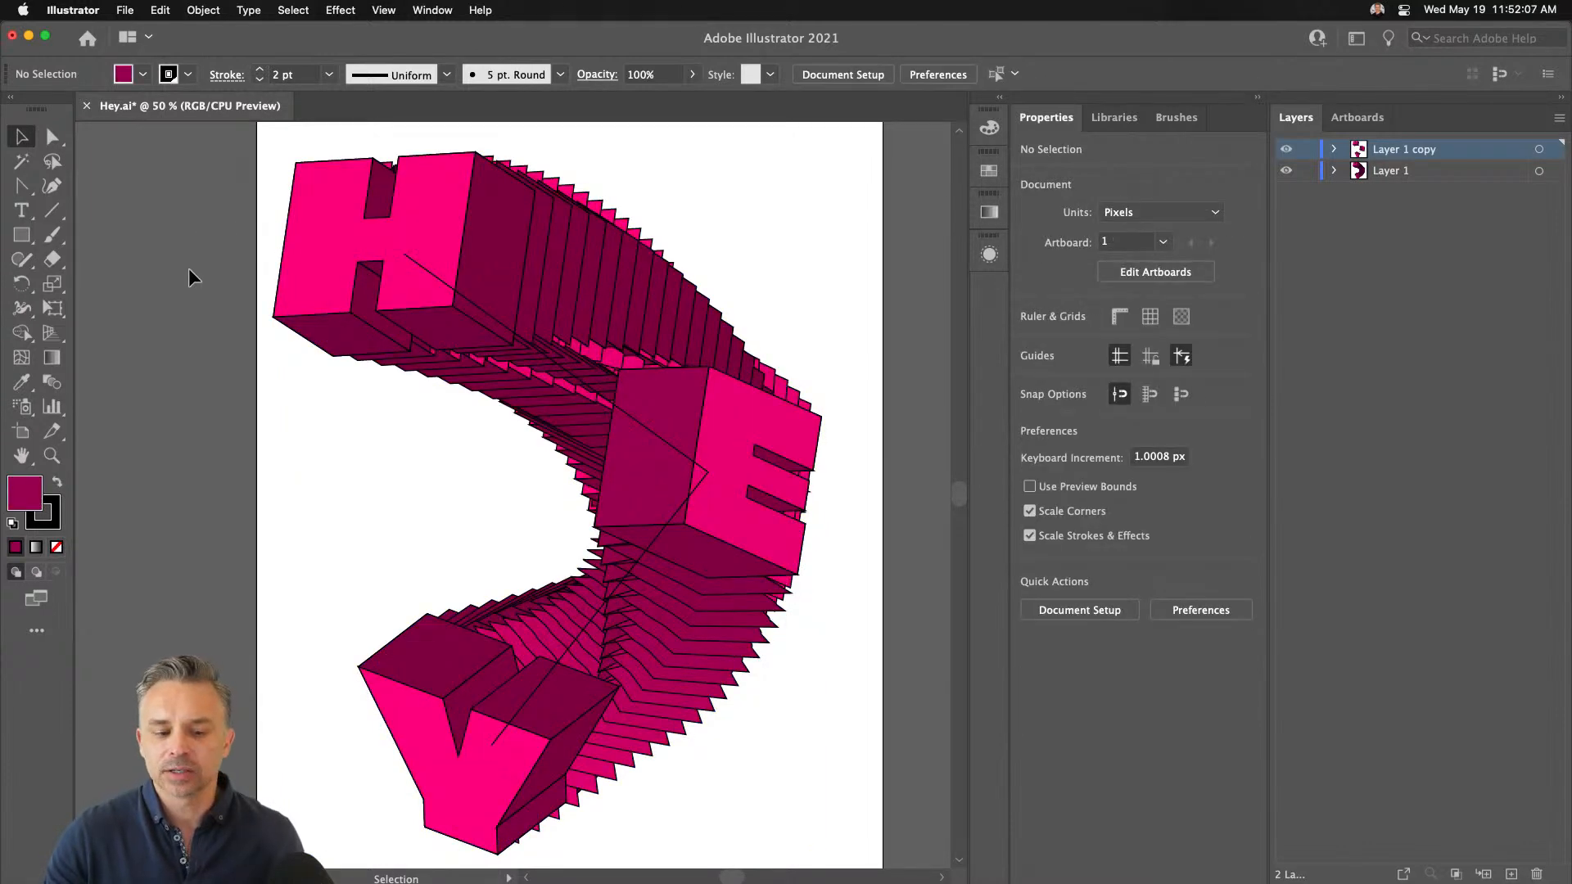
# Examine the outlined blend steps beside the H up close, collapse the properties area, and return to the full artboard
pyautogui.press('/')
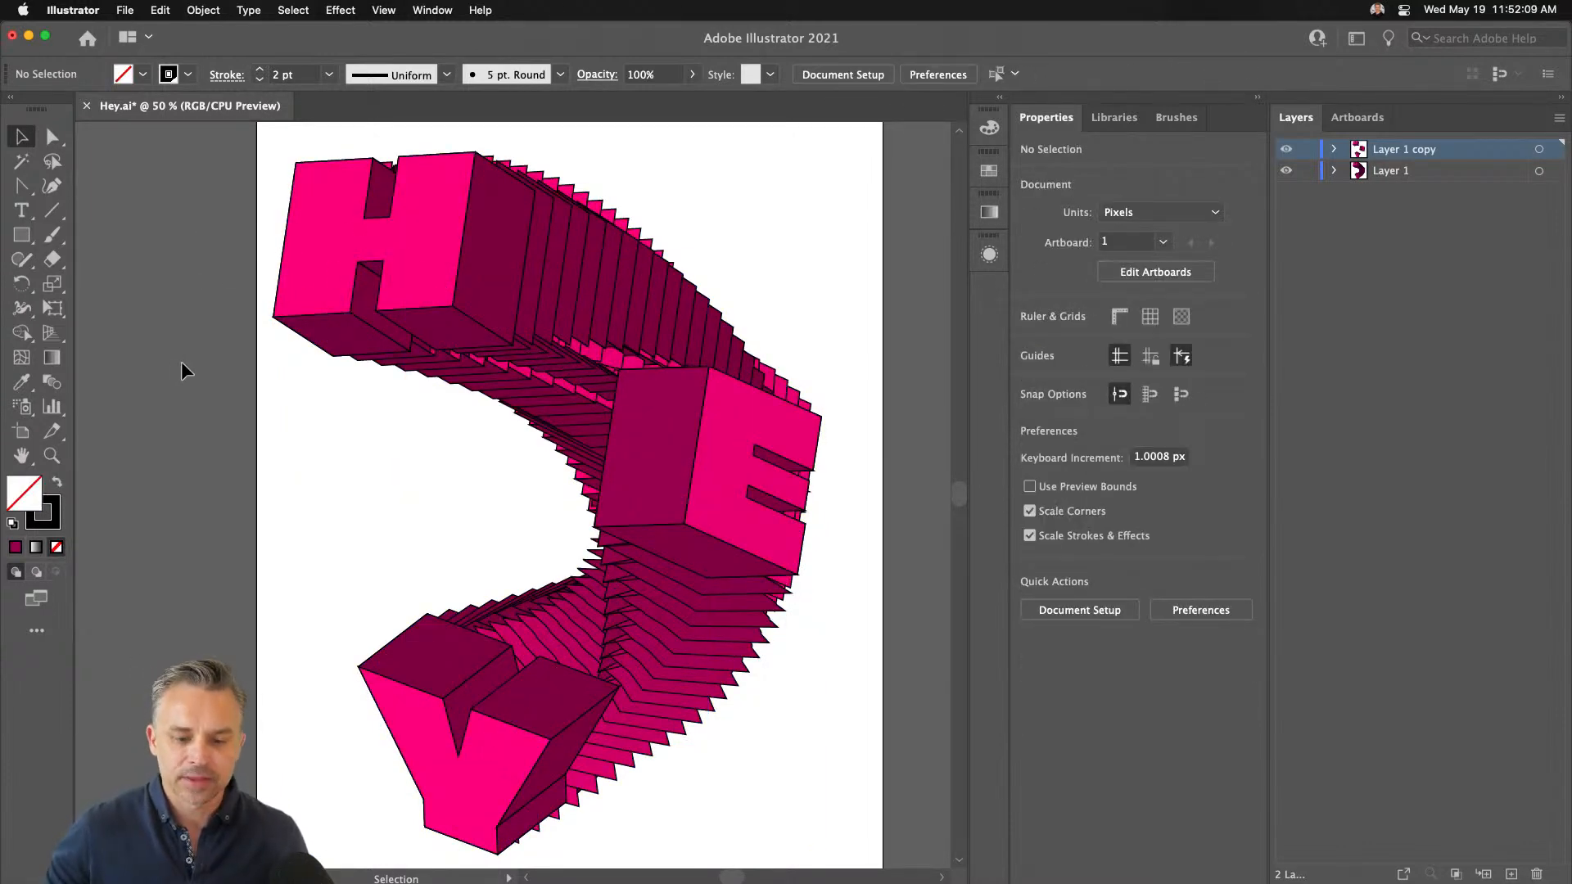
pyautogui.press('super+plus')
pyautogui.press('super+plus')
pyautogui.press('super+plus')
pyautogui.press('space')
pyautogui.moveTo(432, 368); pyautogui.dragTo(579, 842)
pyautogui.moveTo(397, 446); pyautogui.dragTo(194, 468)
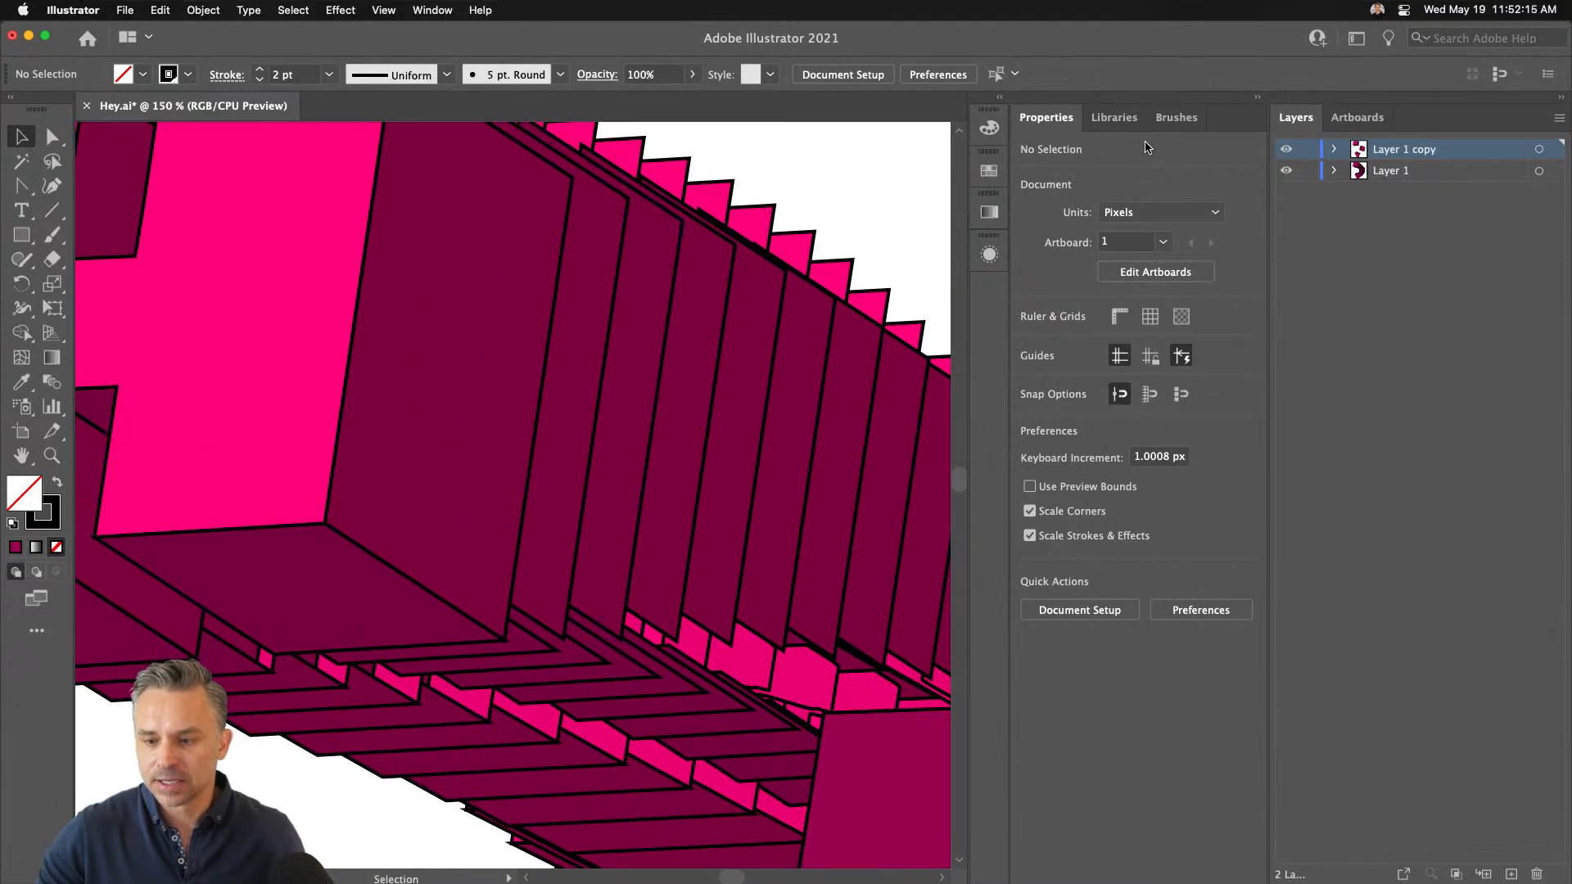
pyautogui.click(1253, 98)
pyautogui.press('super+0')
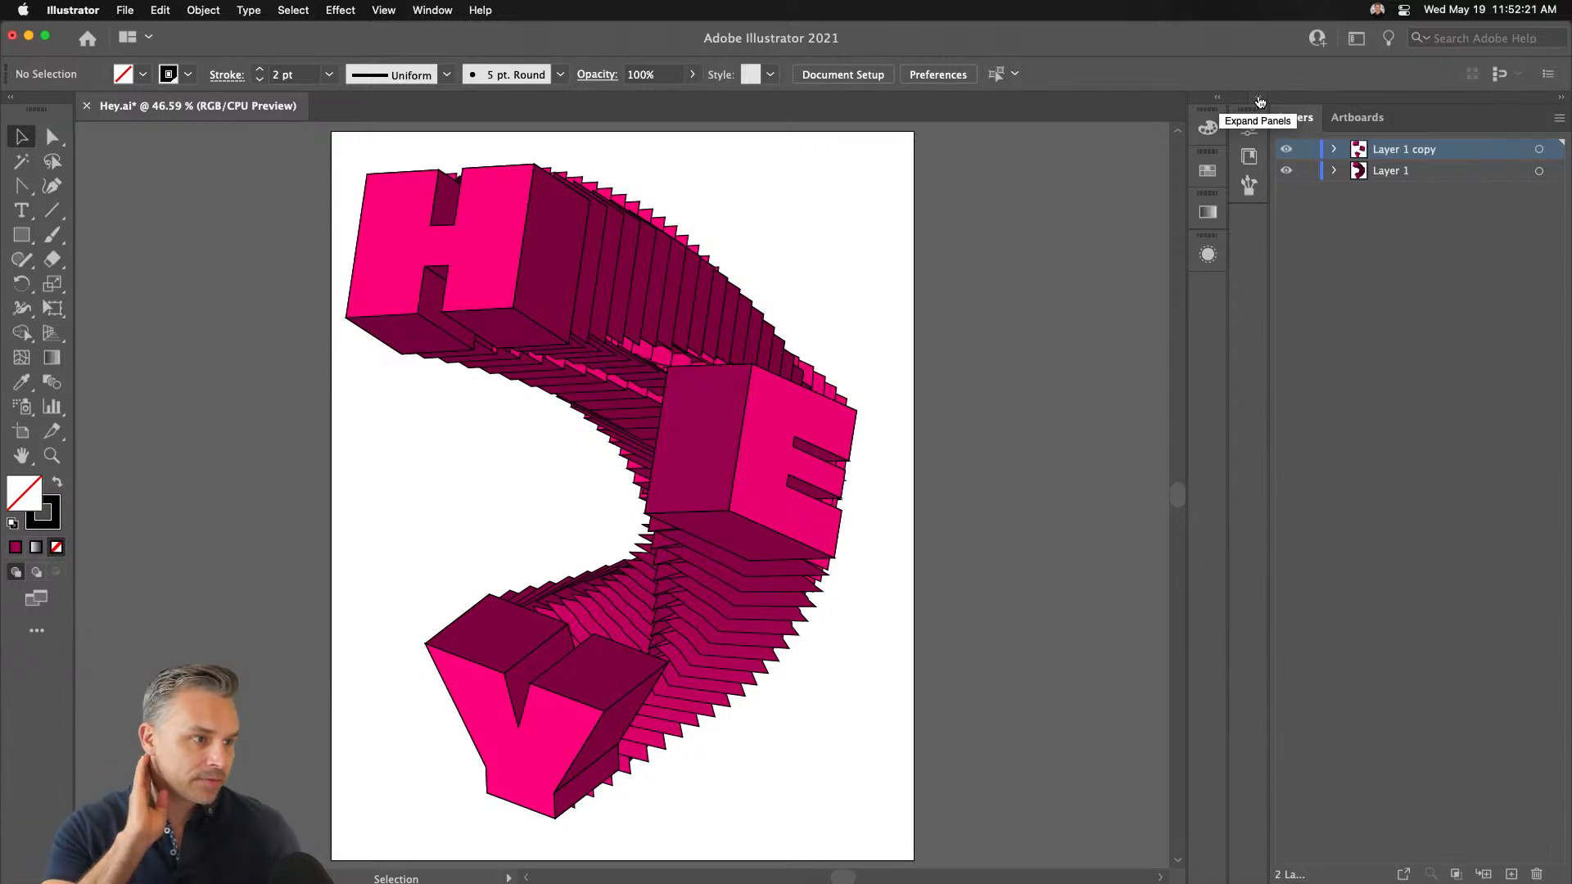
# Switch to Photoshop and add the text HEY to the blank Untitled-1 canvas
pyautogui.moveTo(690, 879)
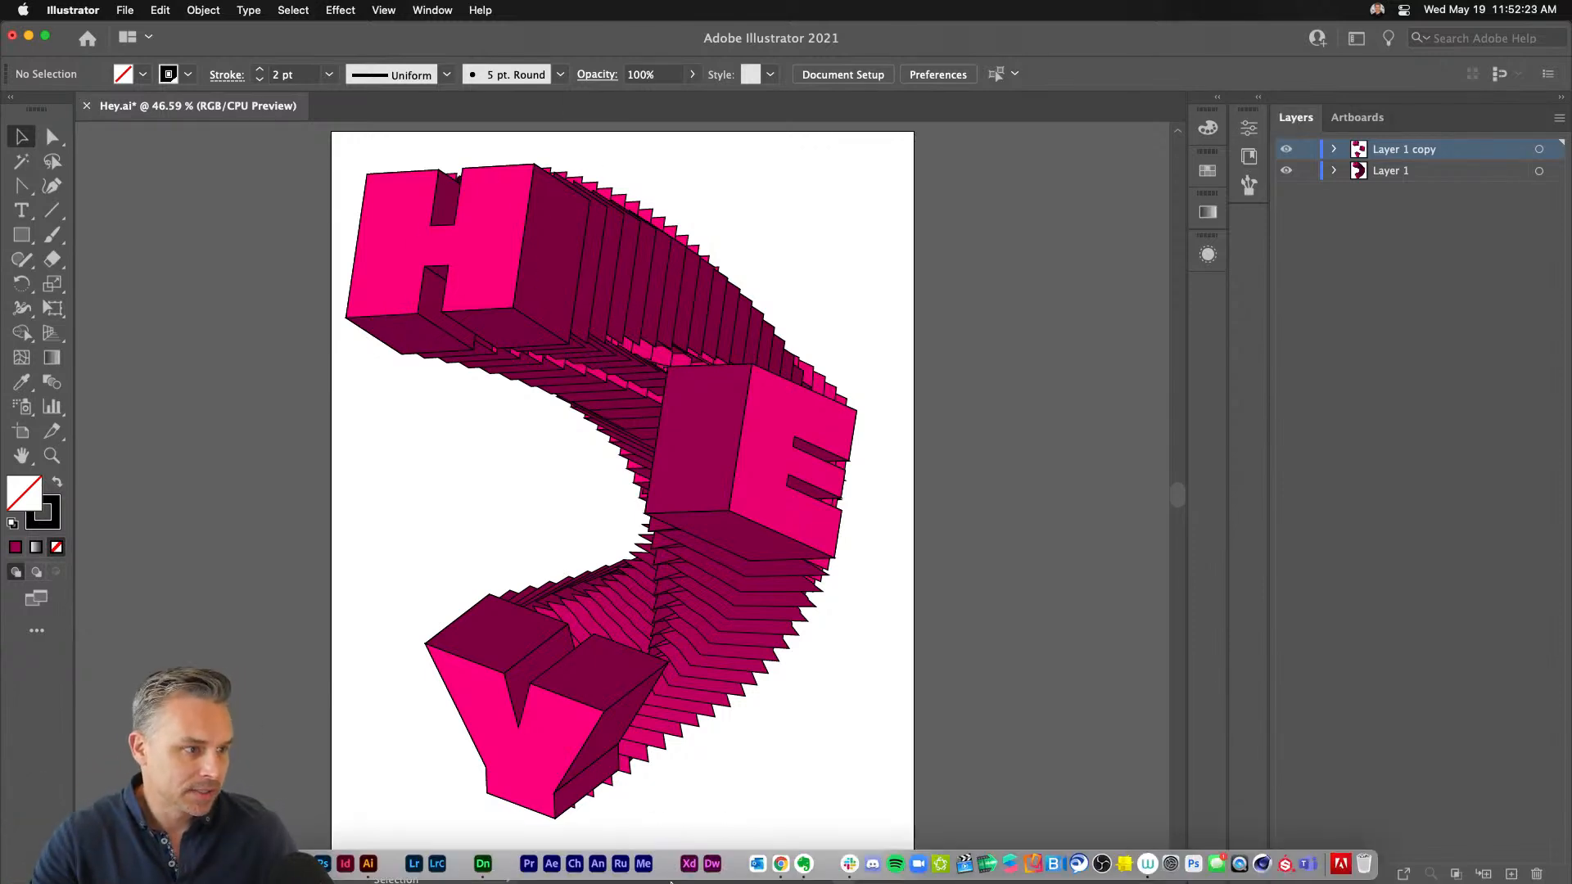
pyautogui.click(322, 865)
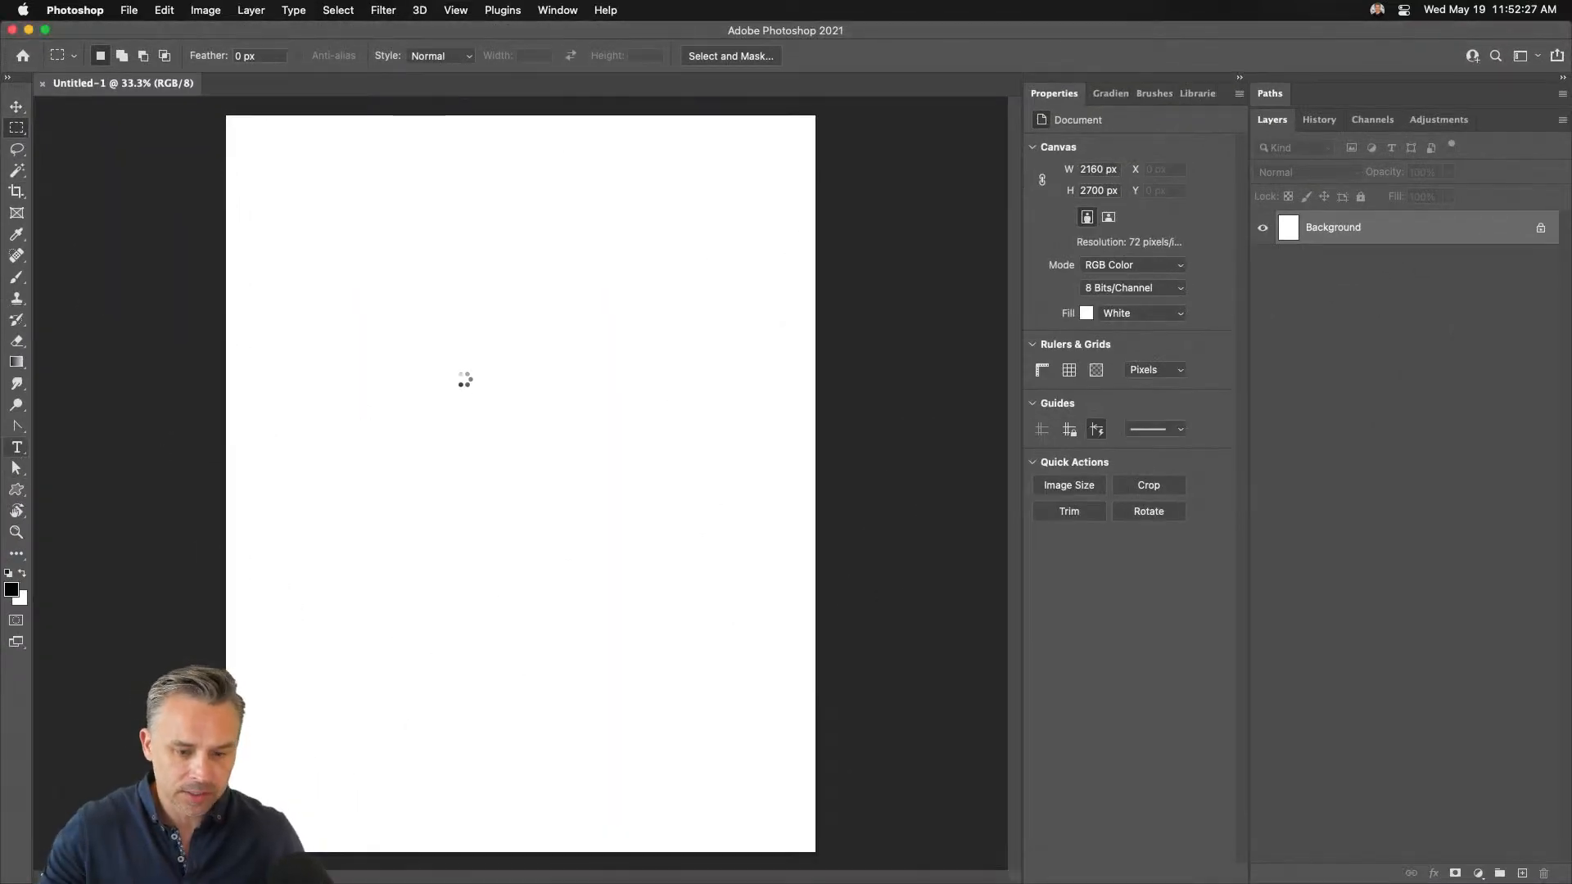
pyautogui.press('t')
pyautogui.click(465, 379)
pyautogui.press('BackSpace')
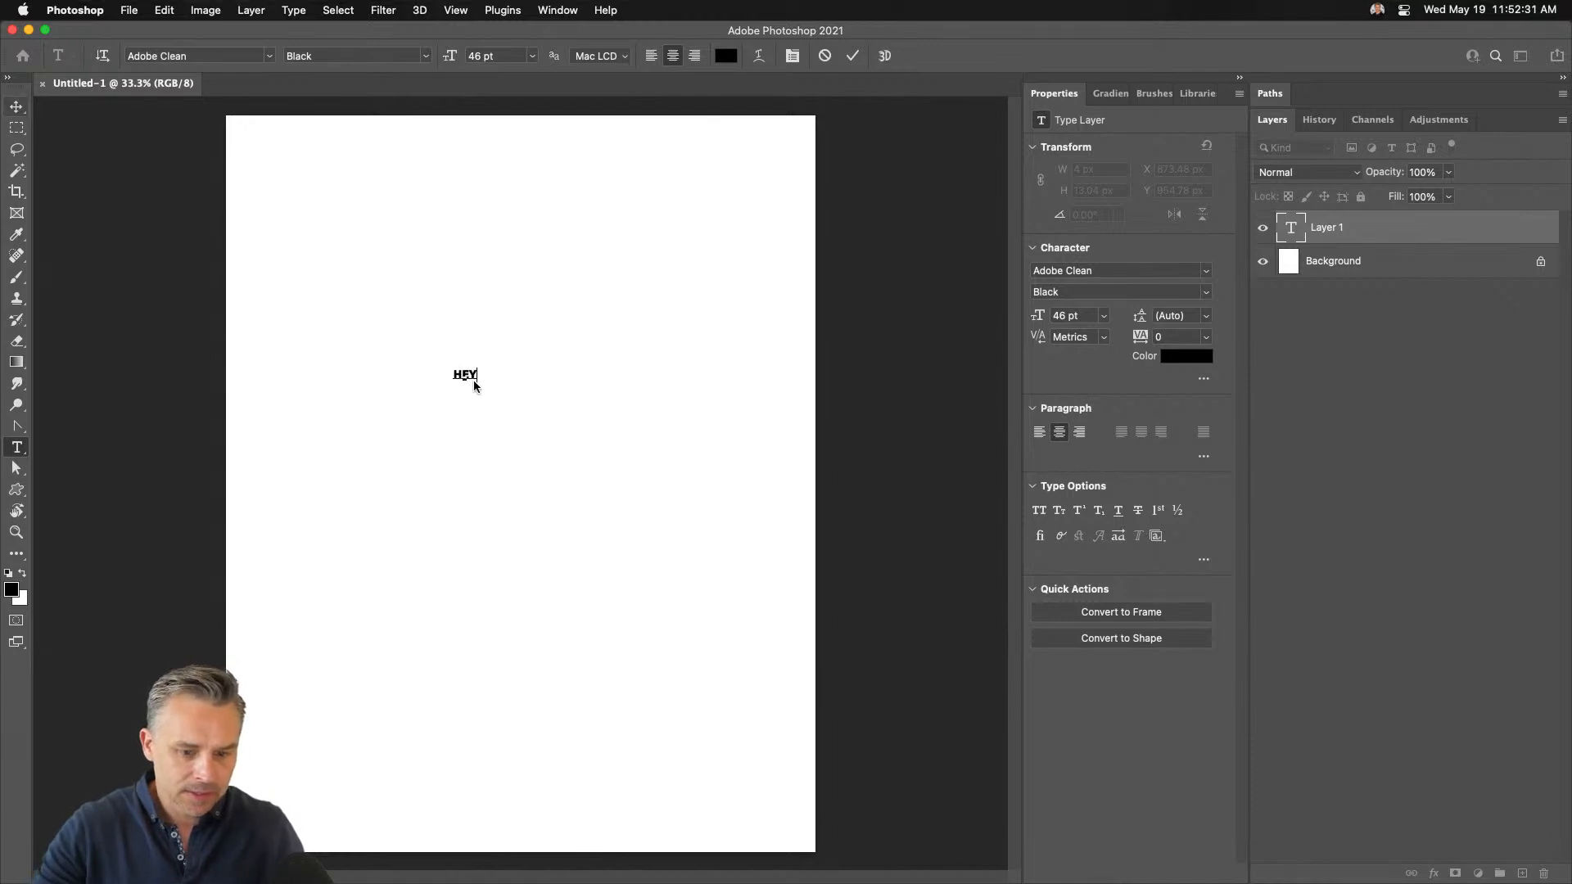
pyautogui.click(16, 106)
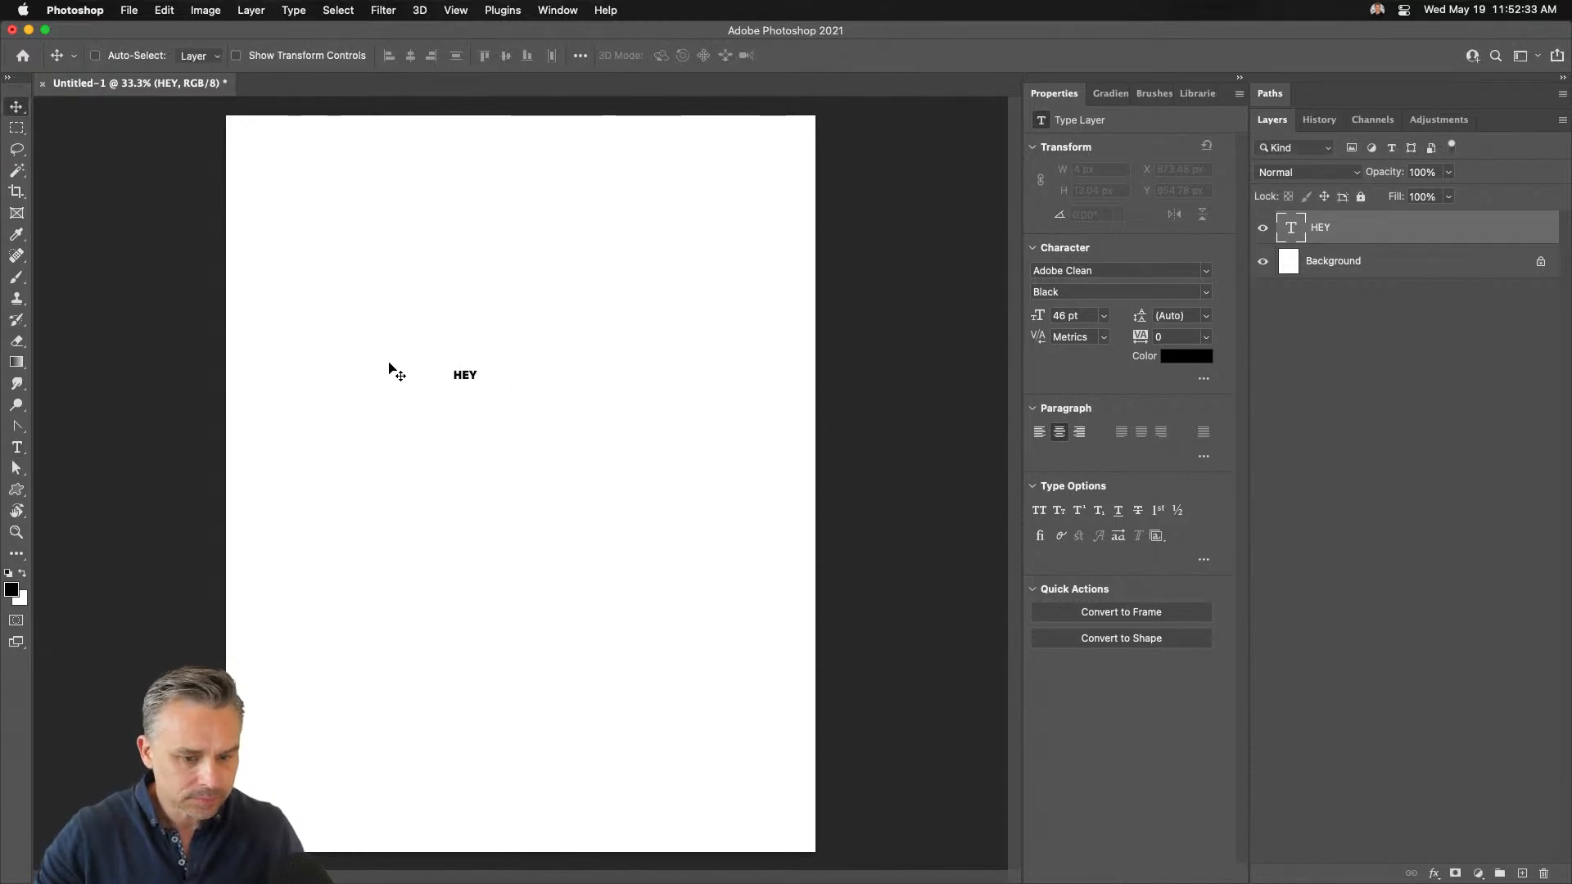
# Scale the HEY text up to about 1459 px wide and place it across the upper half of the canvas
pyautogui.press('super+t')
pyautogui.moveTo(494, 393); pyautogui.dragTo(843, 589)
pyautogui.moveTo(514, 438)
pyautogui.mouseDown()
pyautogui.moveTo(483, 414)
pyautogui.moveTo(490, 430)
pyautogui.mouseUp()
pyautogui.press('Return')
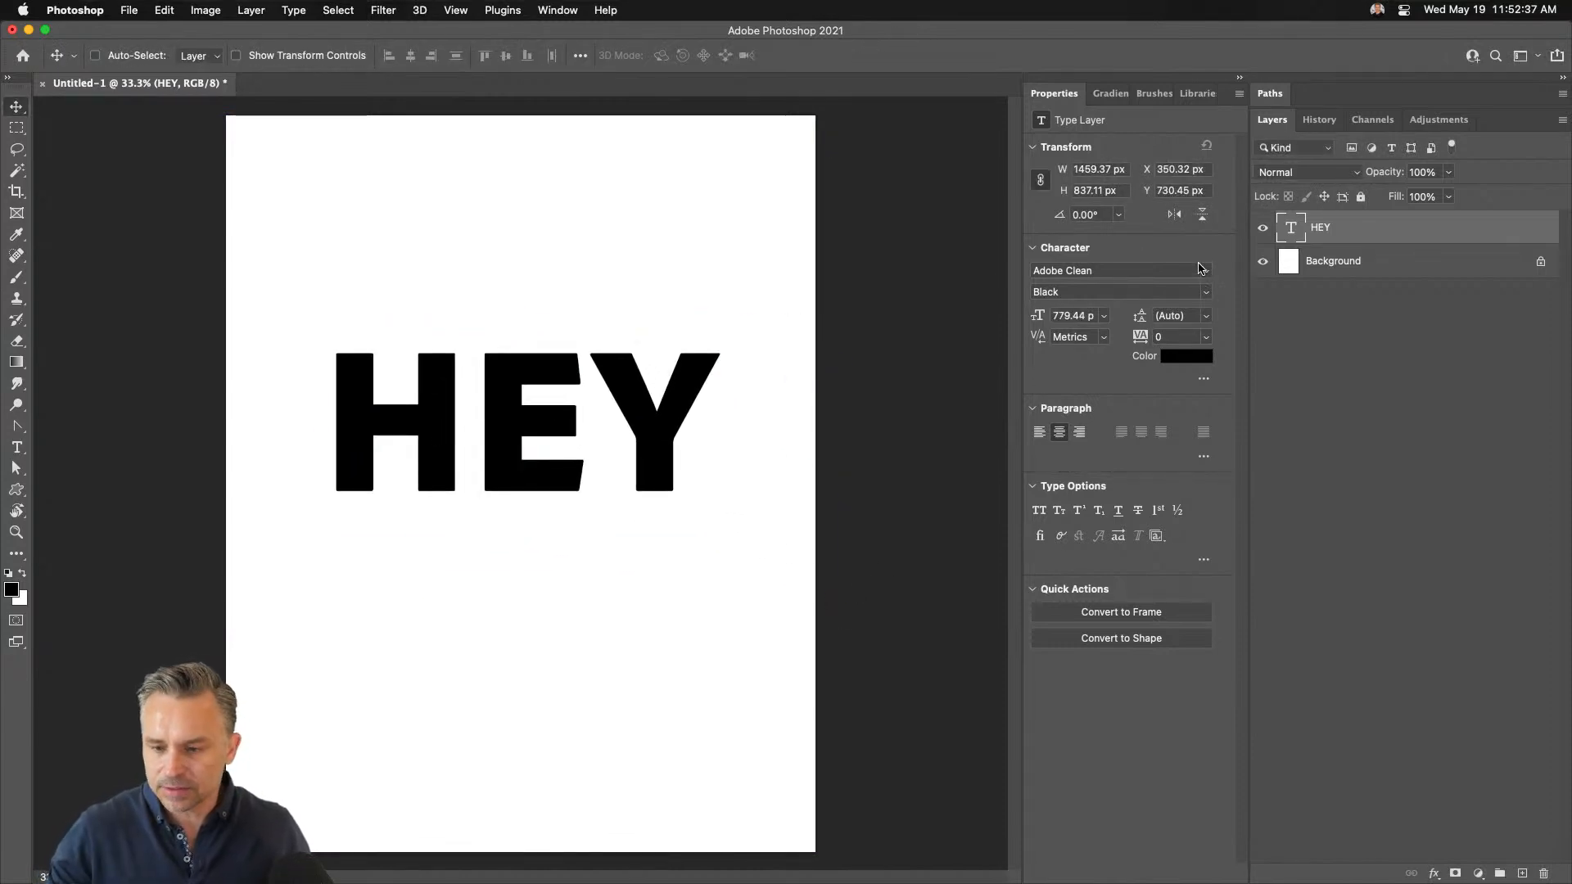
# Change the font of the HEY text to Lust Italic
pyautogui.click(1164, 267)
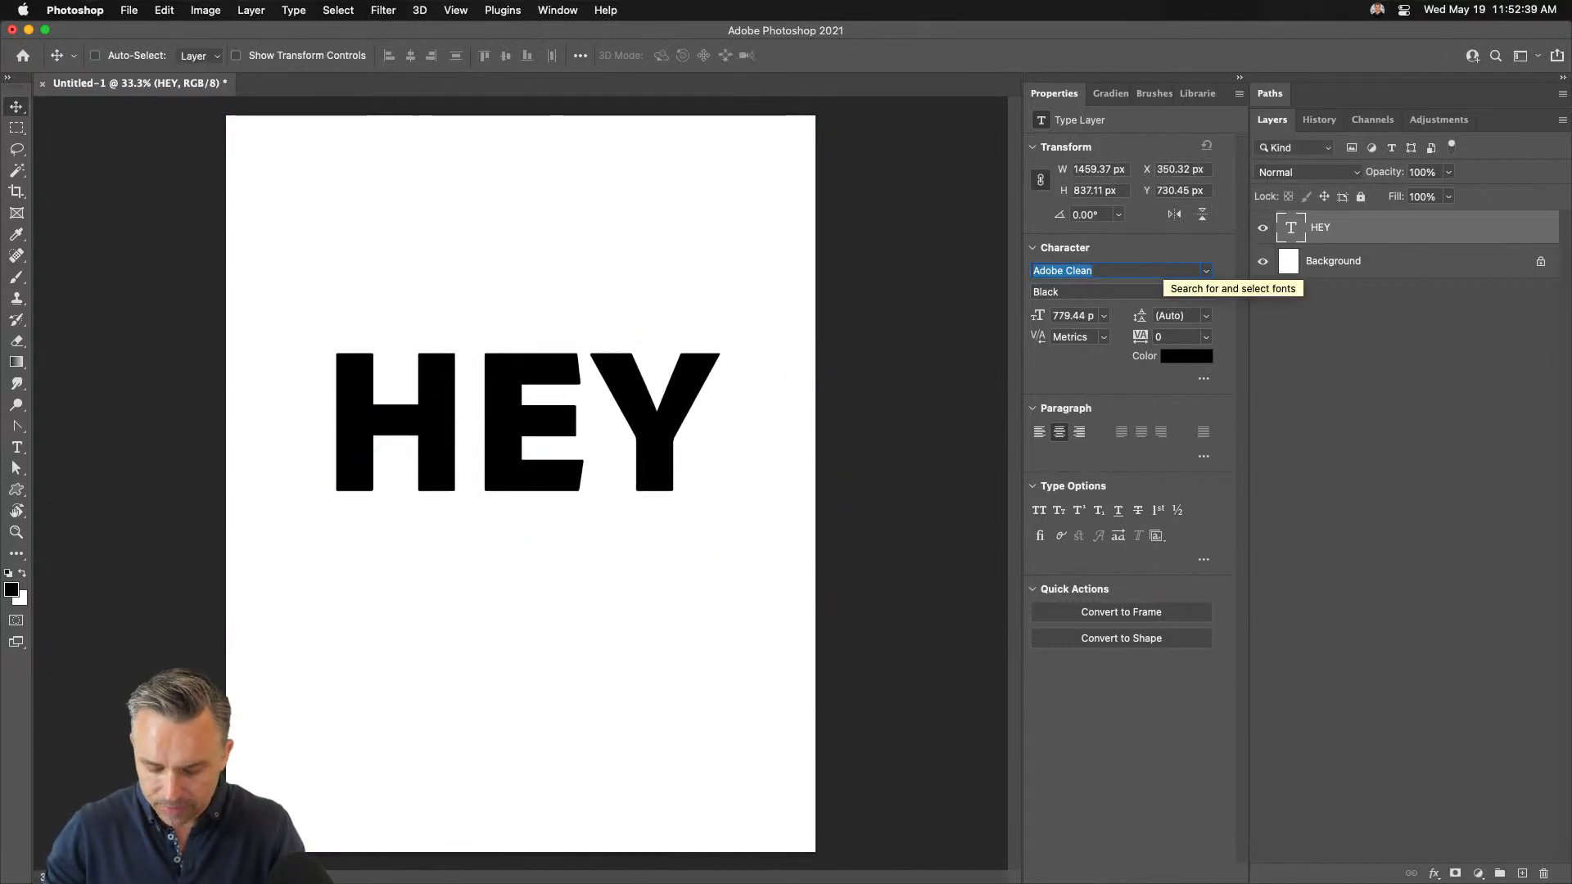
pyautogui.write('lust')
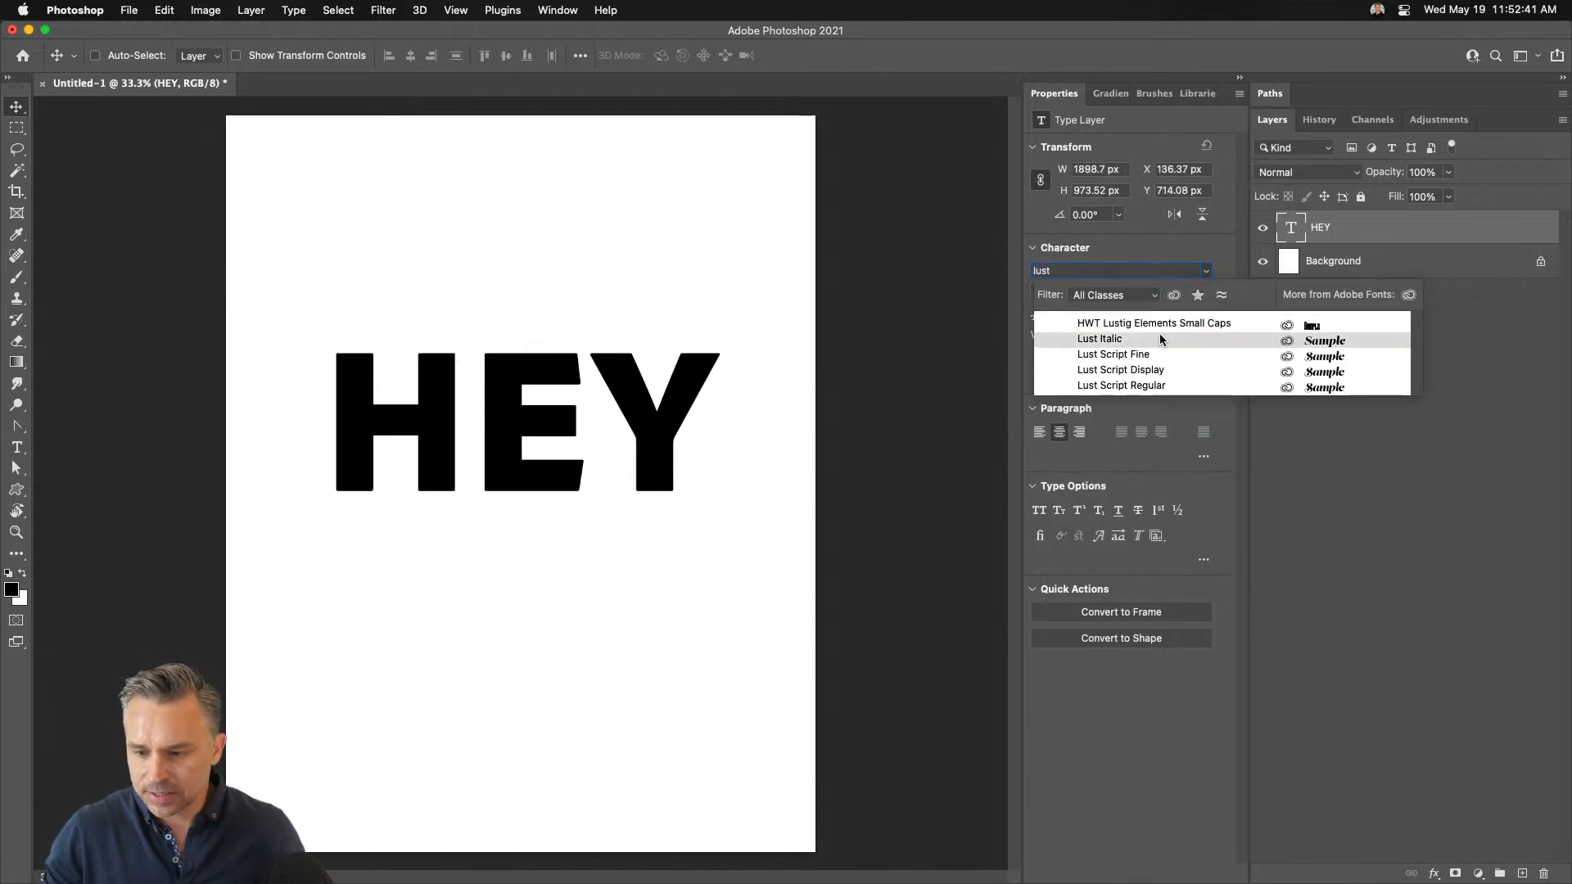
pyautogui.press('Down')
pyautogui.press('Down')
pyautogui.press('Return')
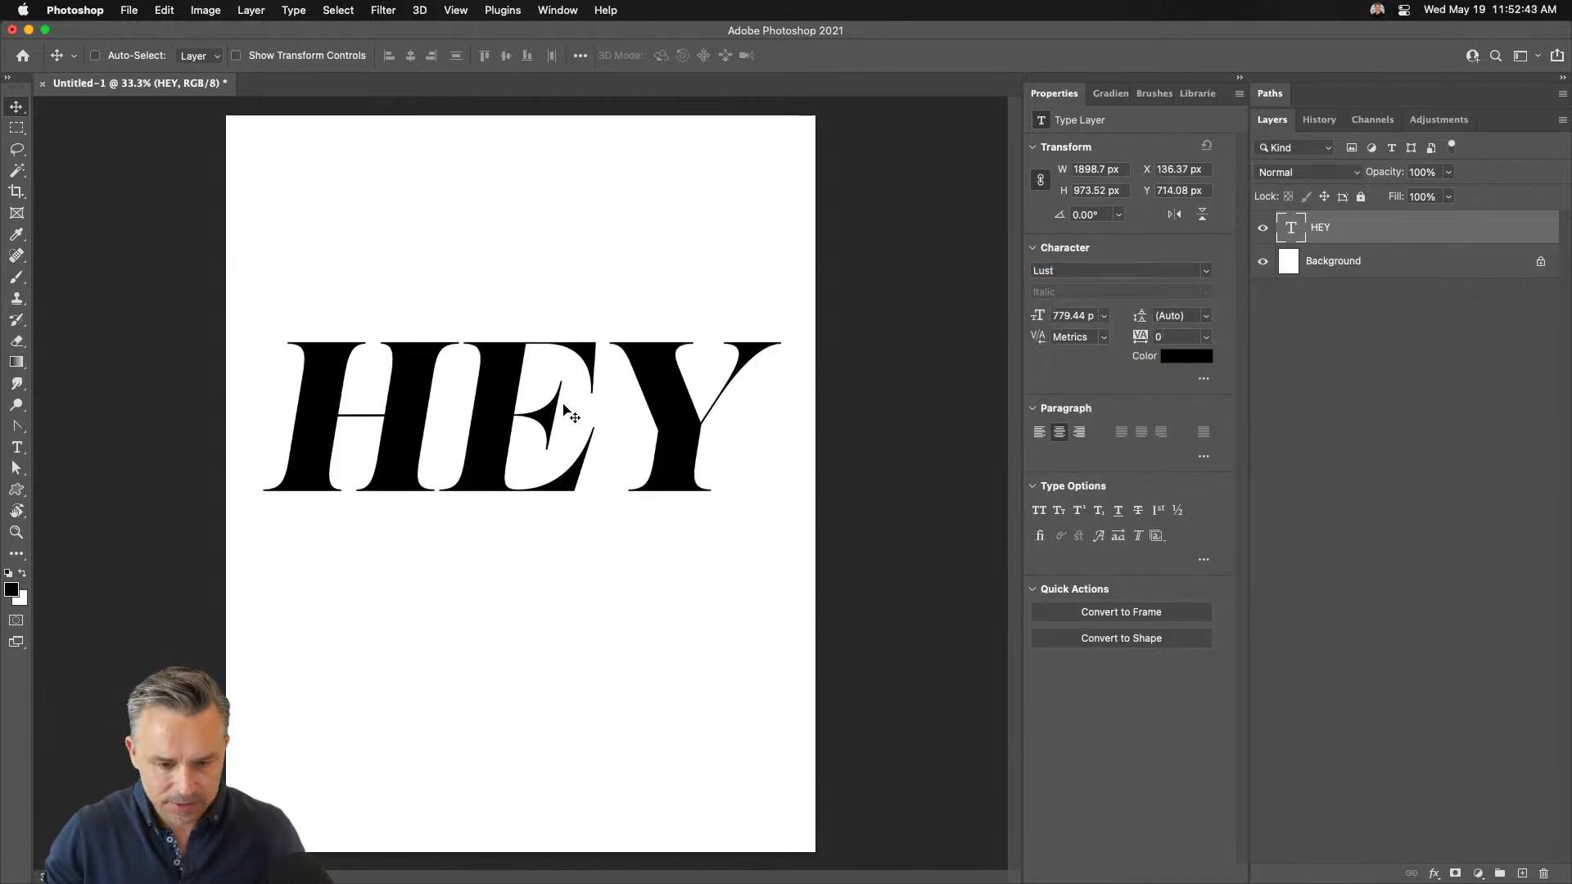
# Replace the text layer's wording with "Hey!" in mixed case
pyautogui.press('t')
pyautogui.click(472, 411)
pyautogui.press('super+a')
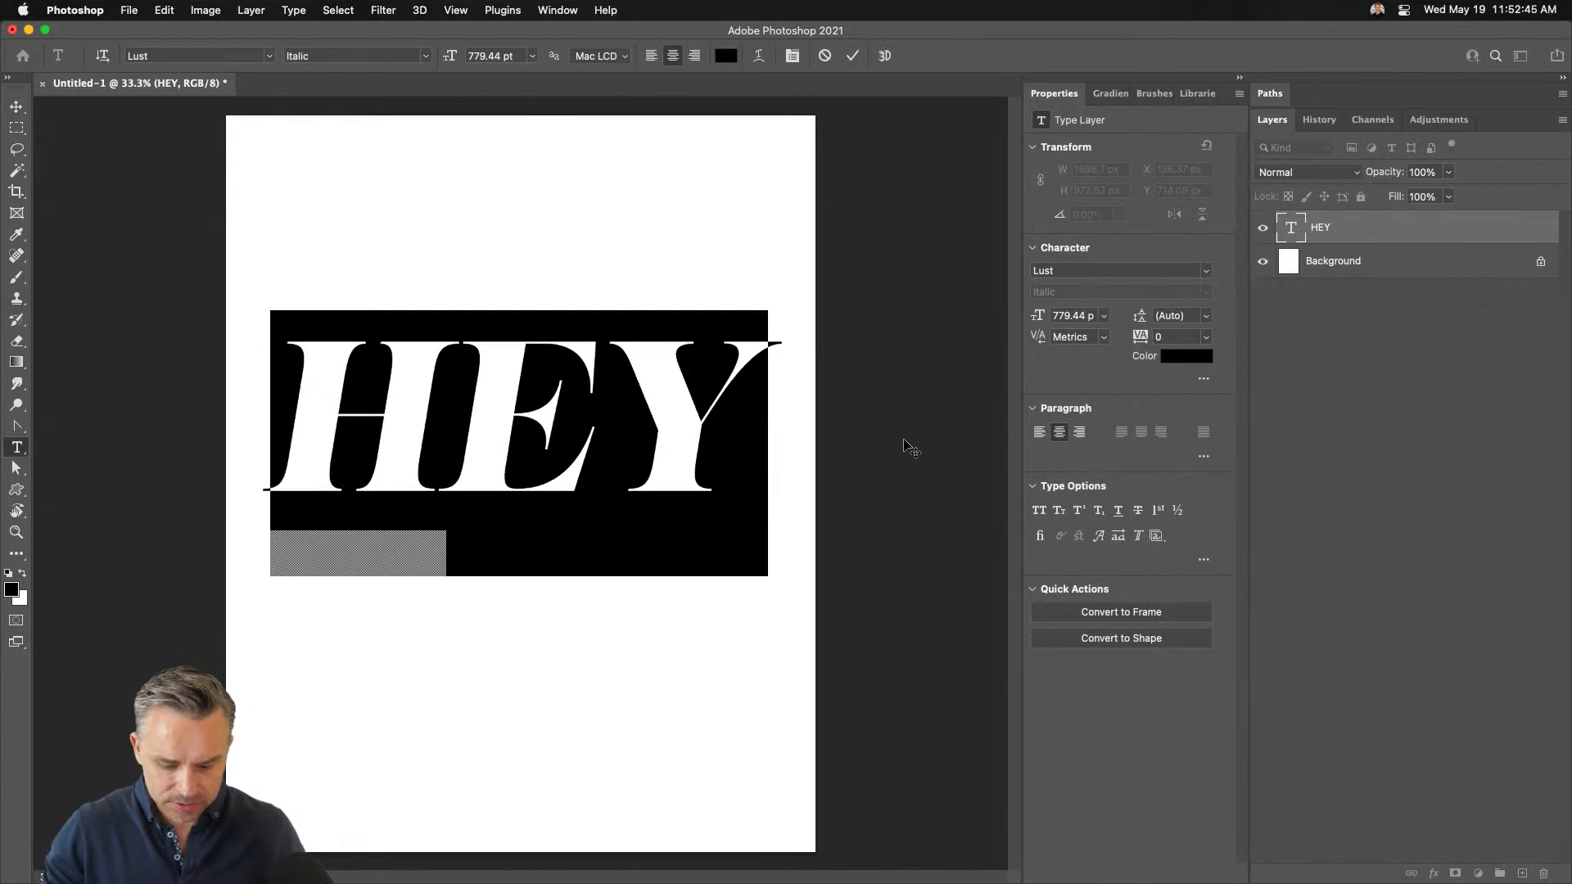
pyautogui.write('Hey')
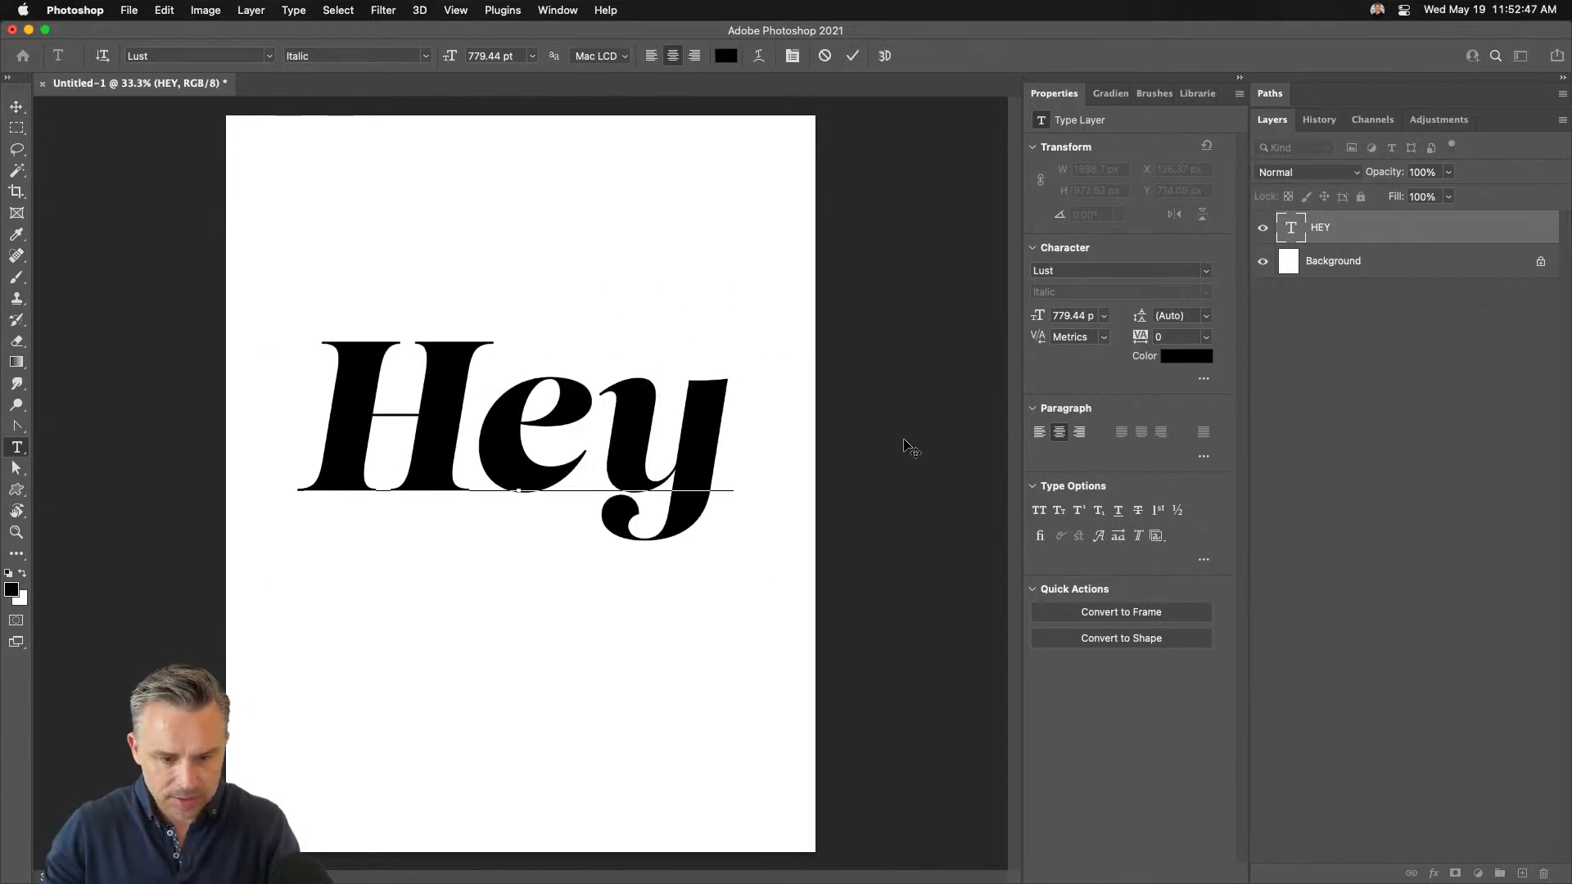
pyautogui.write('!')
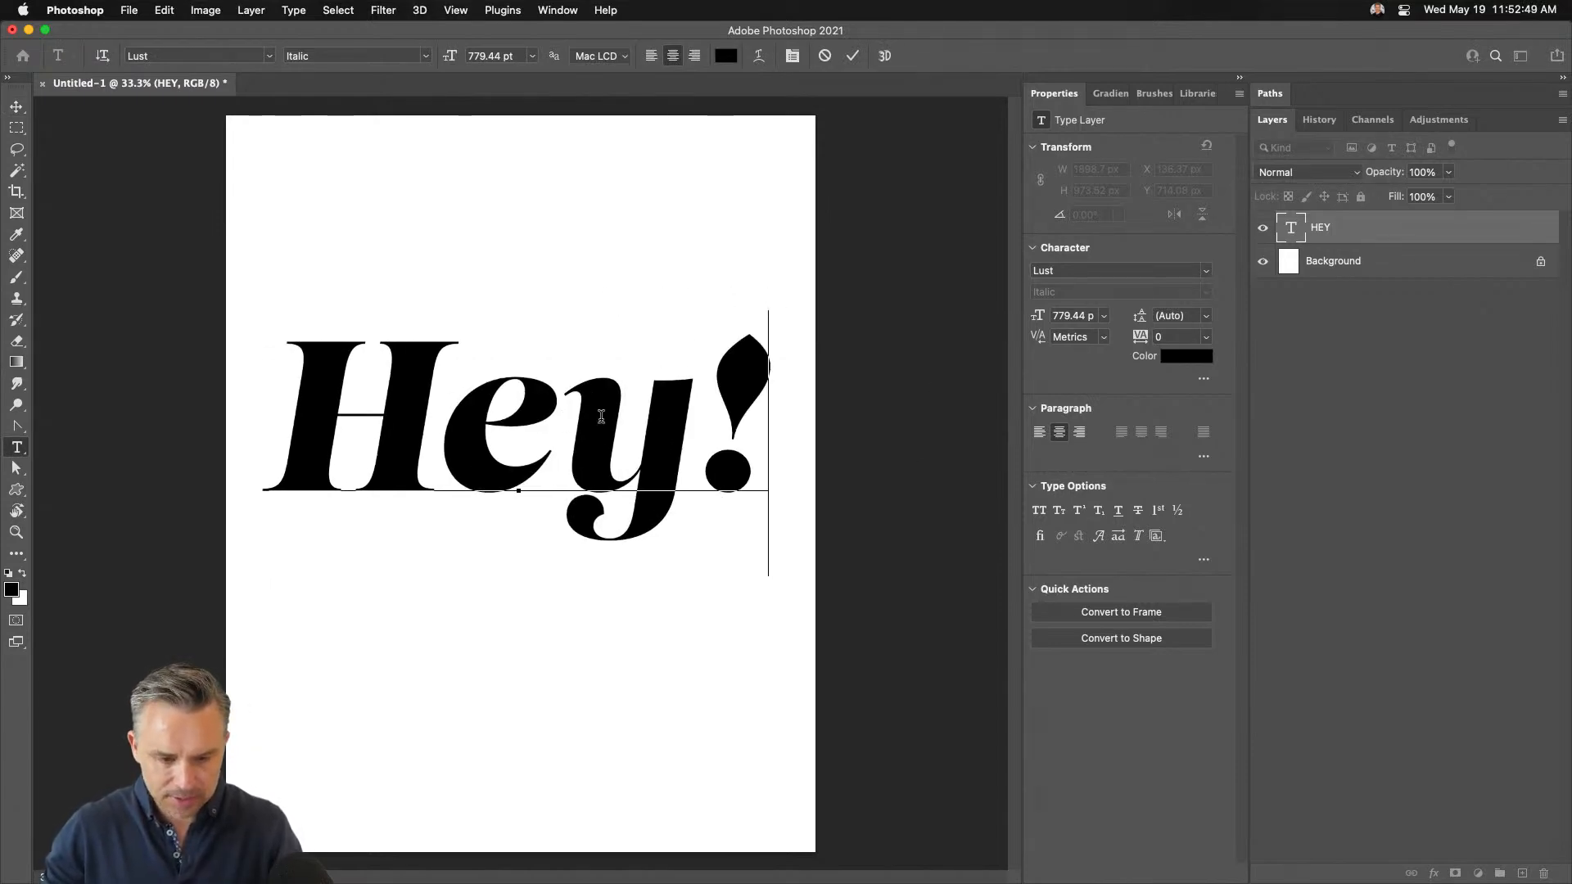
# Swap the y for the alternate glyph with a thin swash and the H for its curled alternate
pyautogui.press('Left')
pyautogui.press('Left')
pyautogui.hotkey('shift', 'Right')
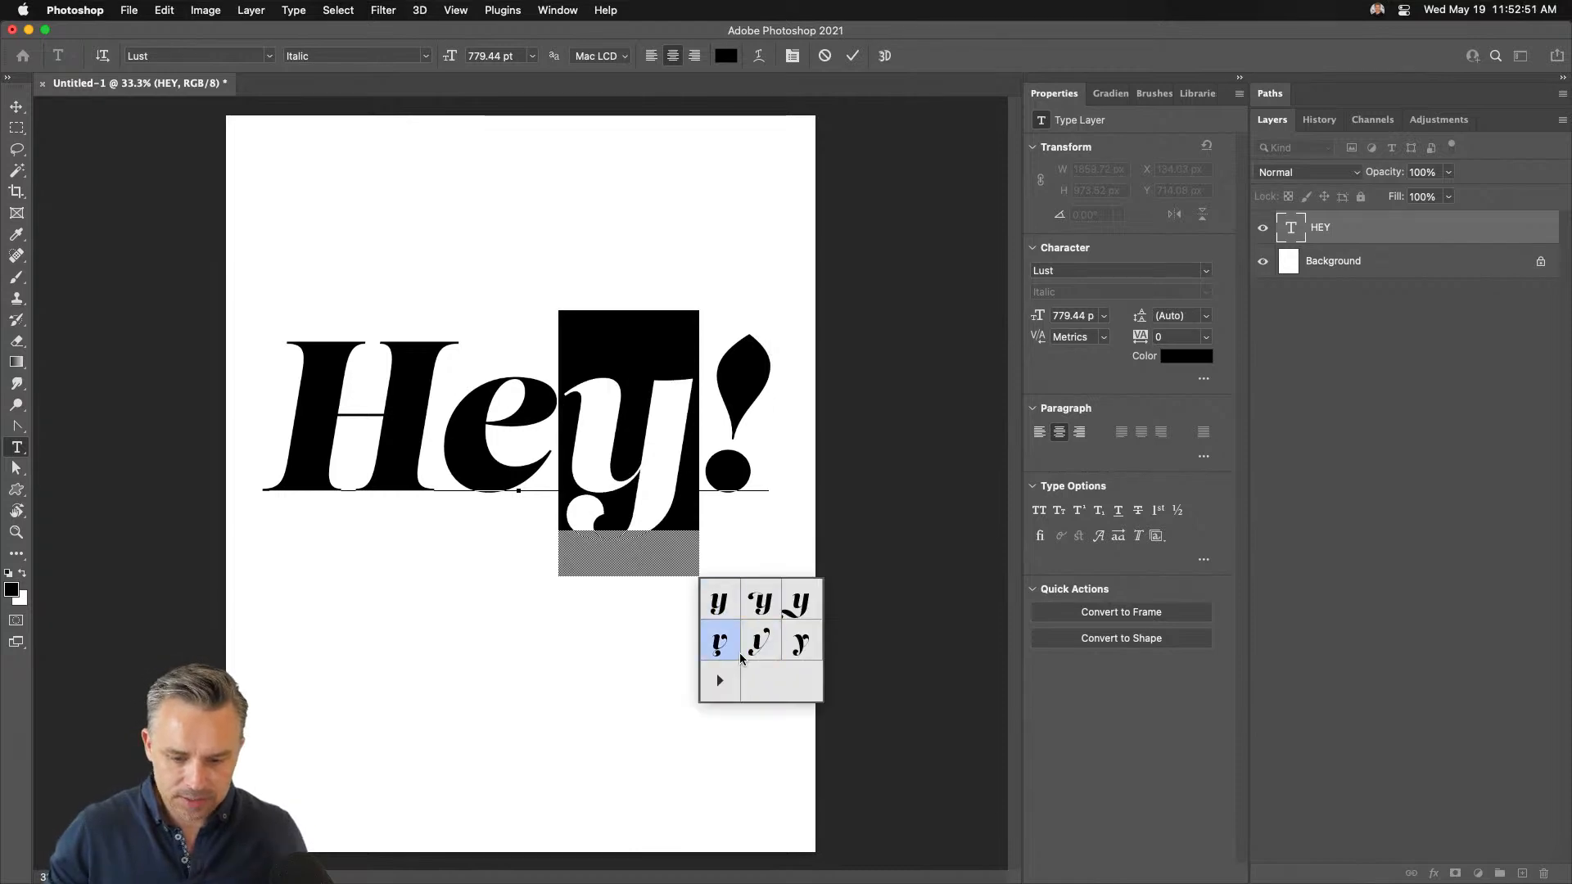
pyautogui.click(760, 642)
pyautogui.moveTo(427, 407); pyautogui.dragTo(342, 416)
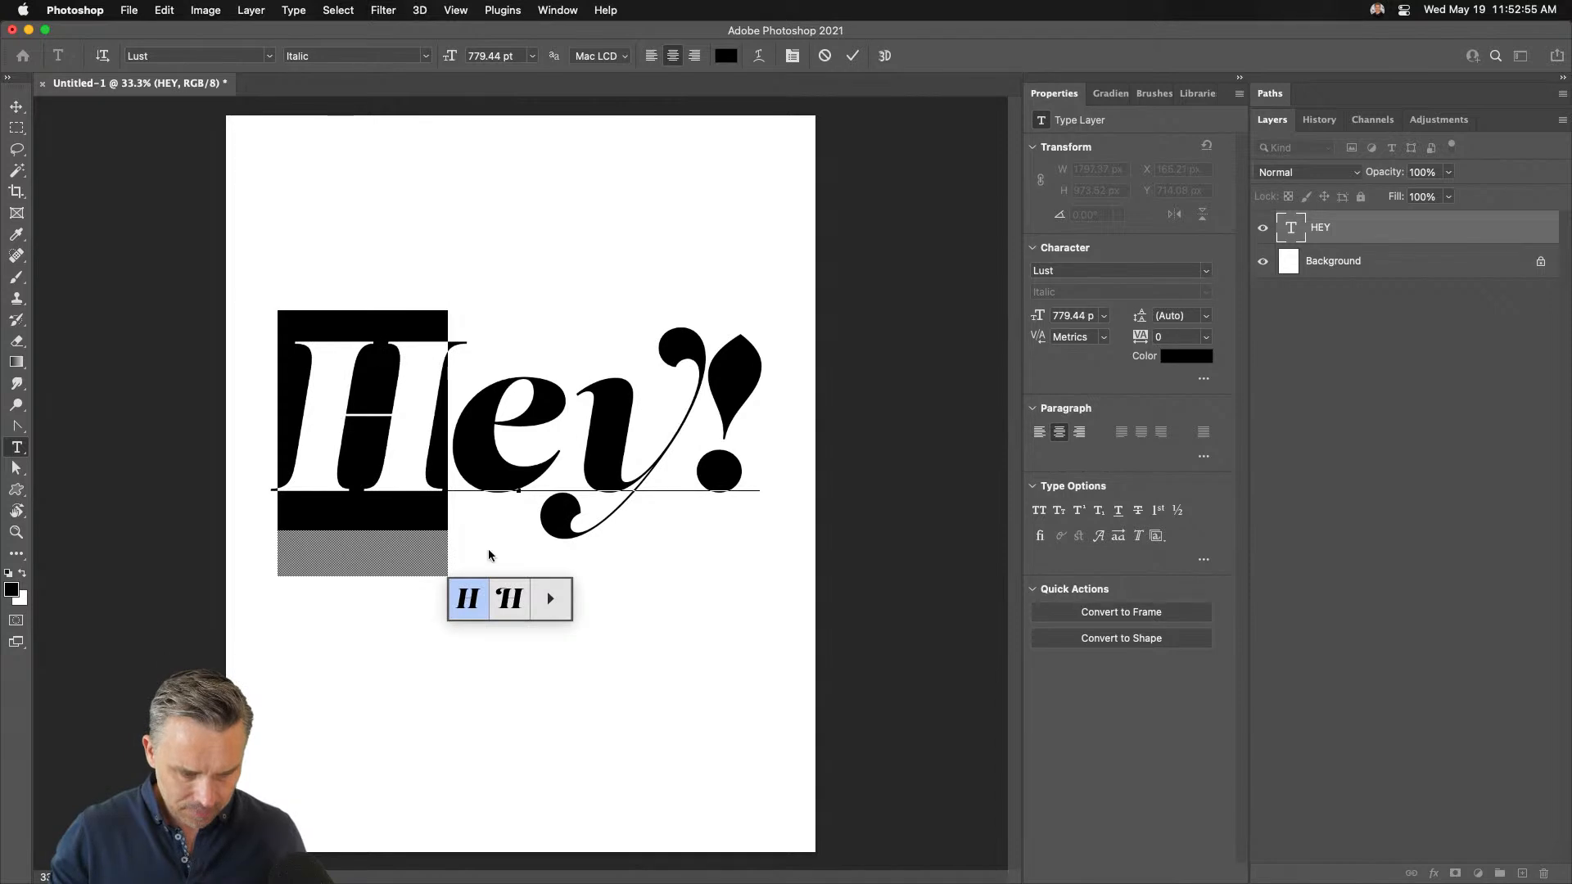
pyautogui.click(510, 598)
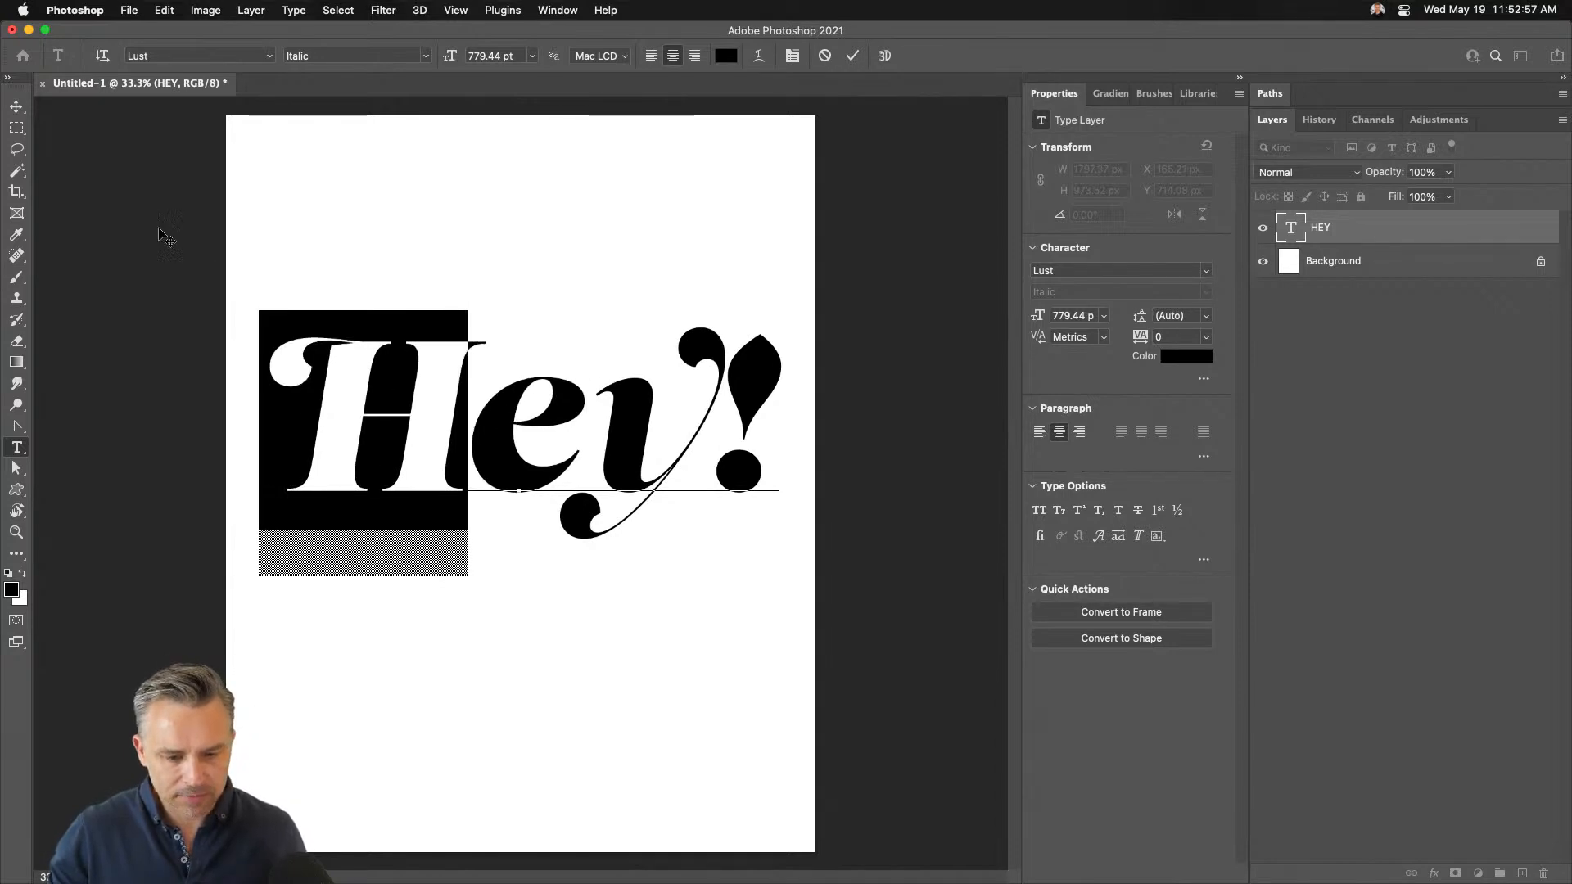
# Nudge the Hey! text slightly up and to the left, and recolor it magenta
pyautogui.click(16, 107)
pyautogui.moveTo(465, 424); pyautogui.dragTo(453, 416)
pyautogui.click(1187, 356)
pyautogui.click(1192, 314)
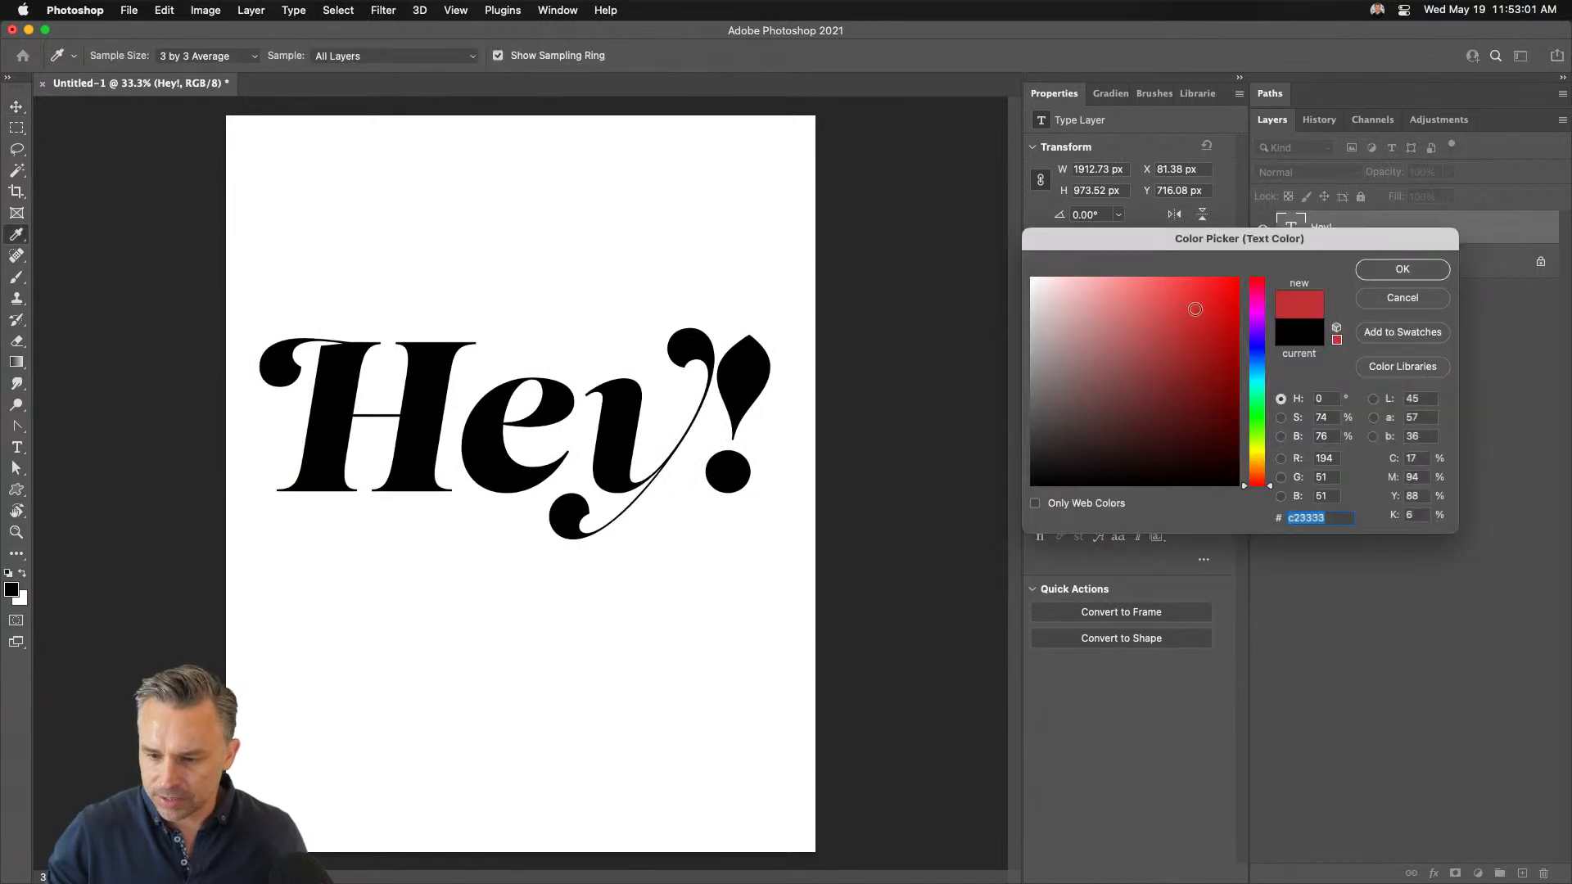
pyautogui.click(1262, 412)
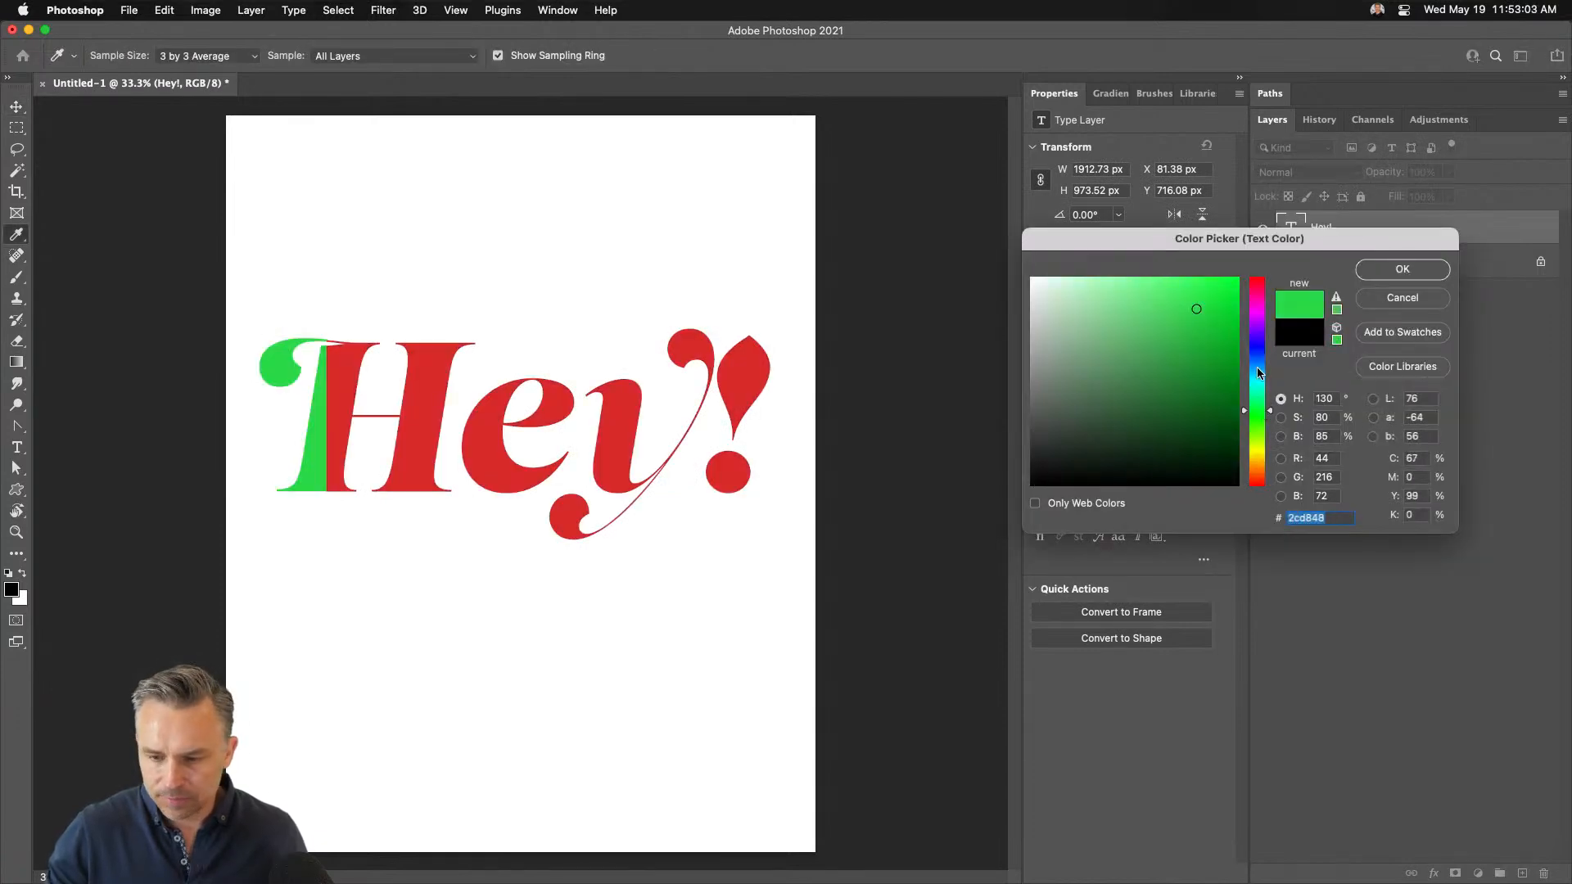
pyautogui.click(1255, 315)
pyautogui.click(1403, 270)
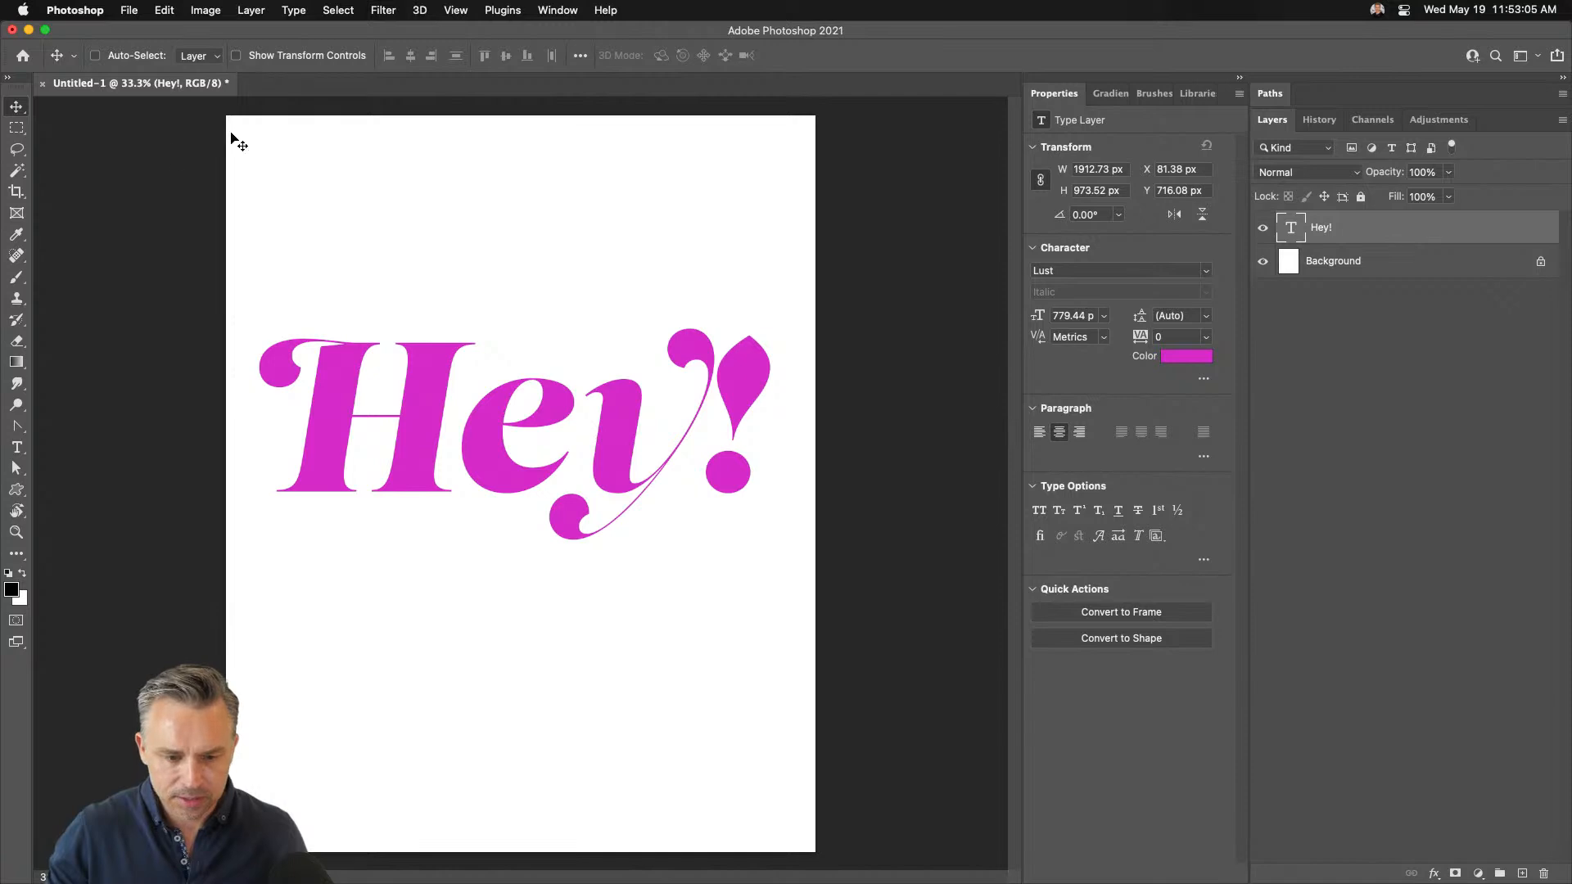
# Create a 3D extrusion from the Hey! text layer
pyautogui.press('super+equal')
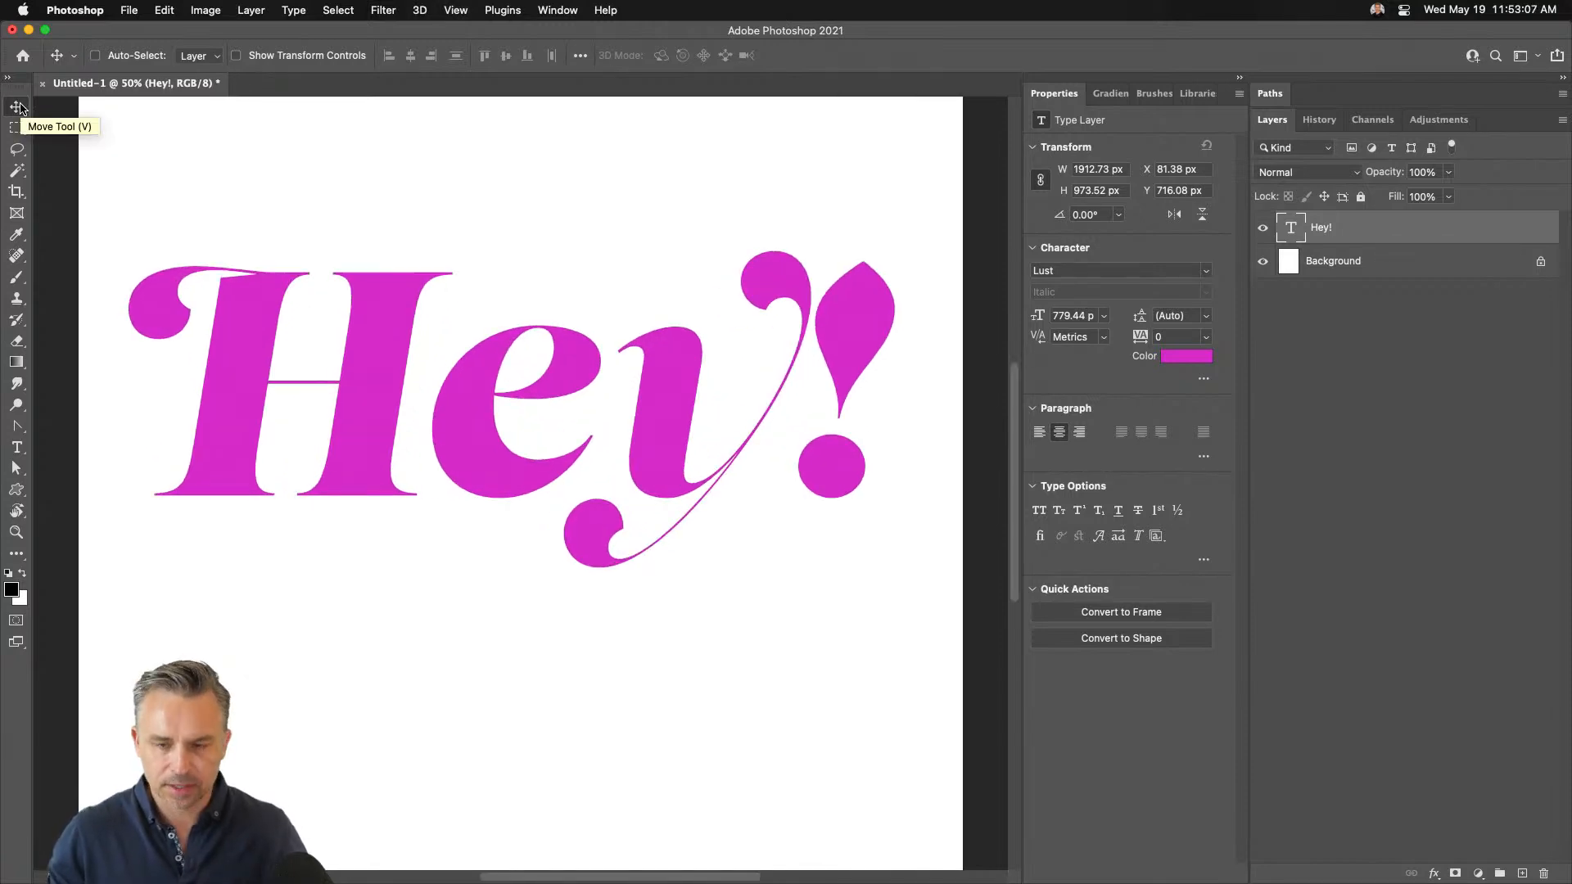
pyautogui.click(415, 11)
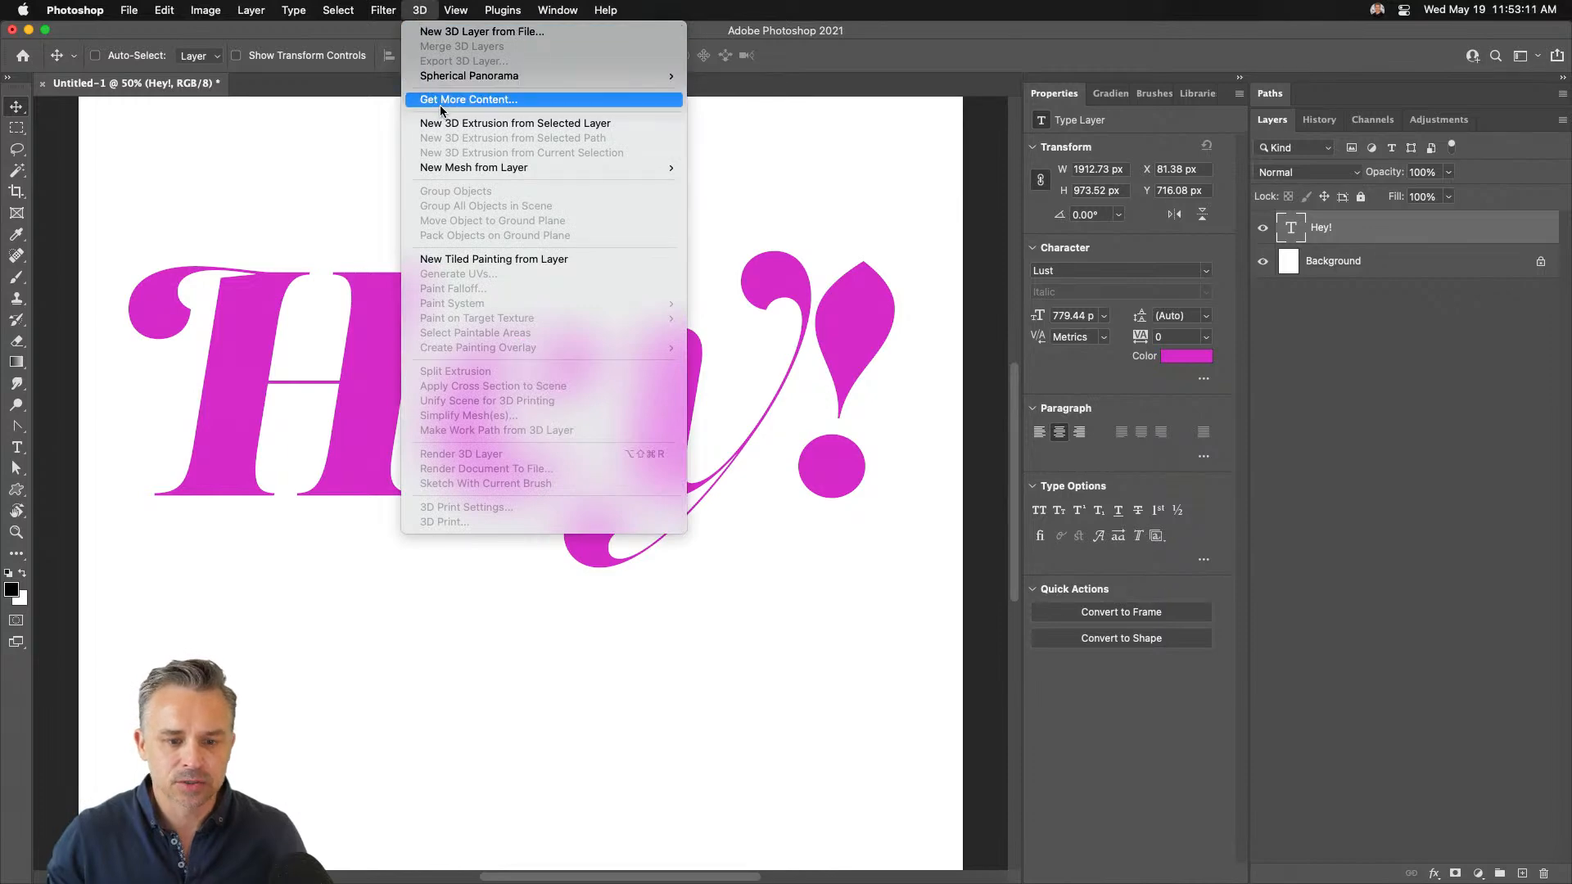
pyautogui.moveTo(558, 10)
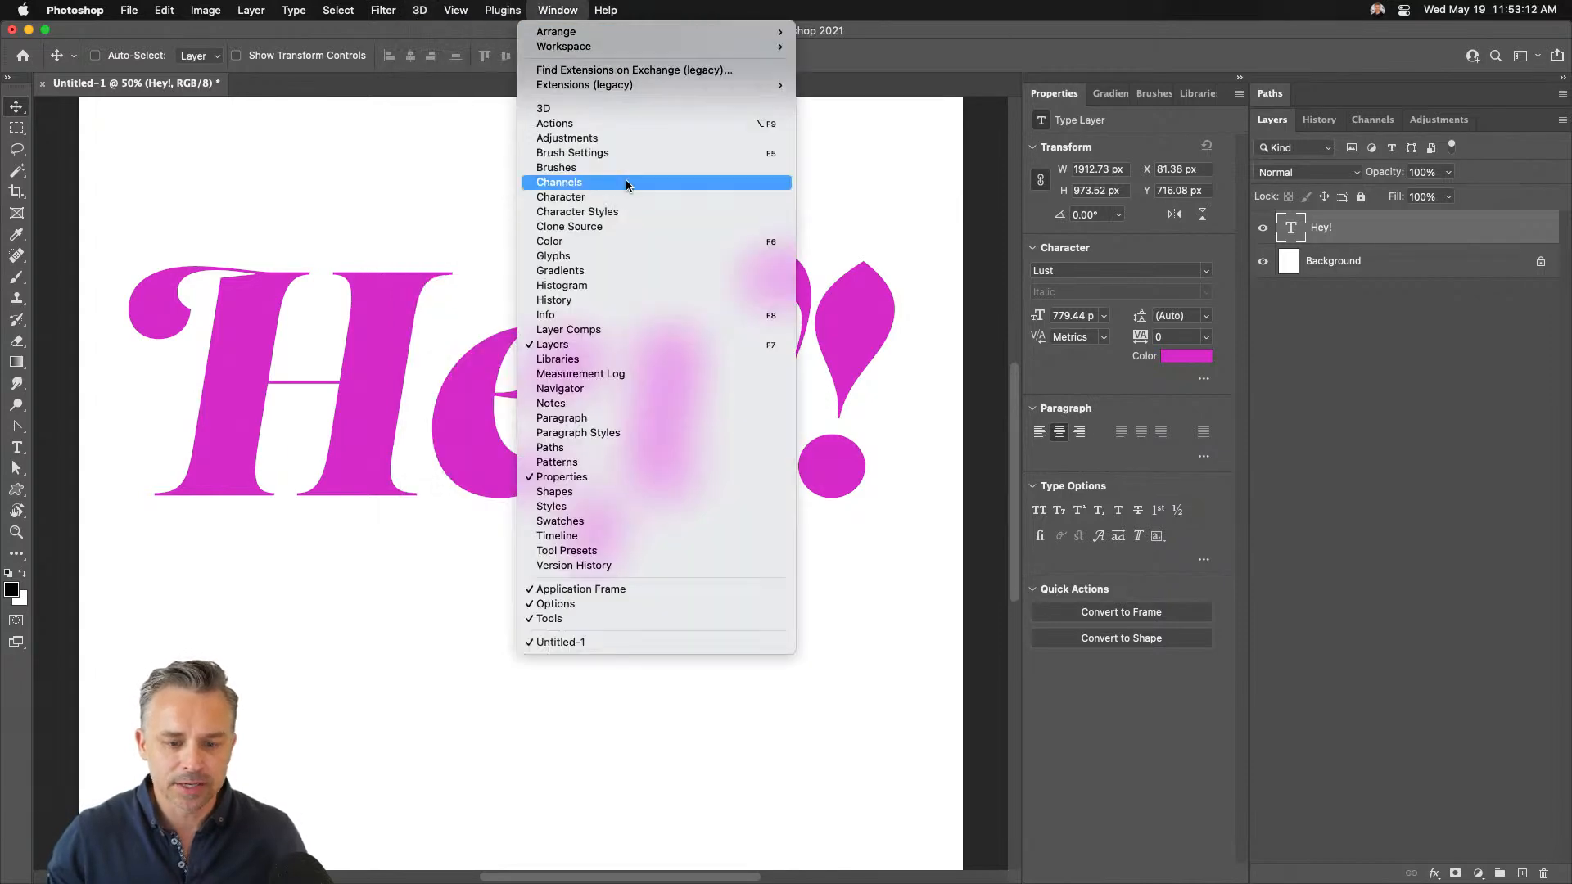
pyautogui.click(617, 110)
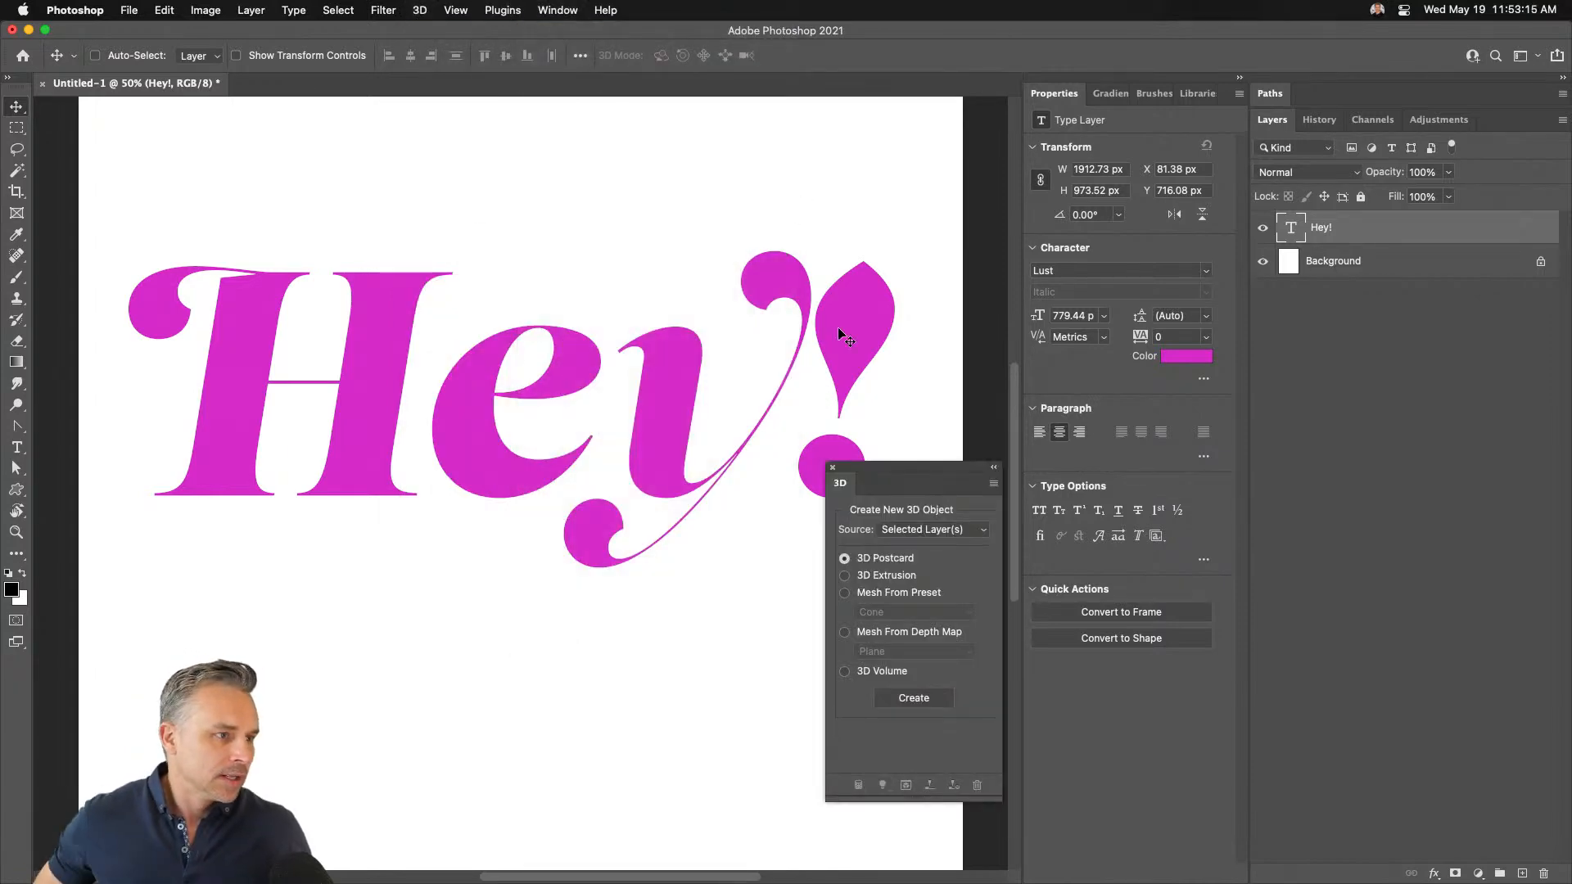
pyautogui.moveTo(877, 477); pyautogui.dragTo(871, 263)
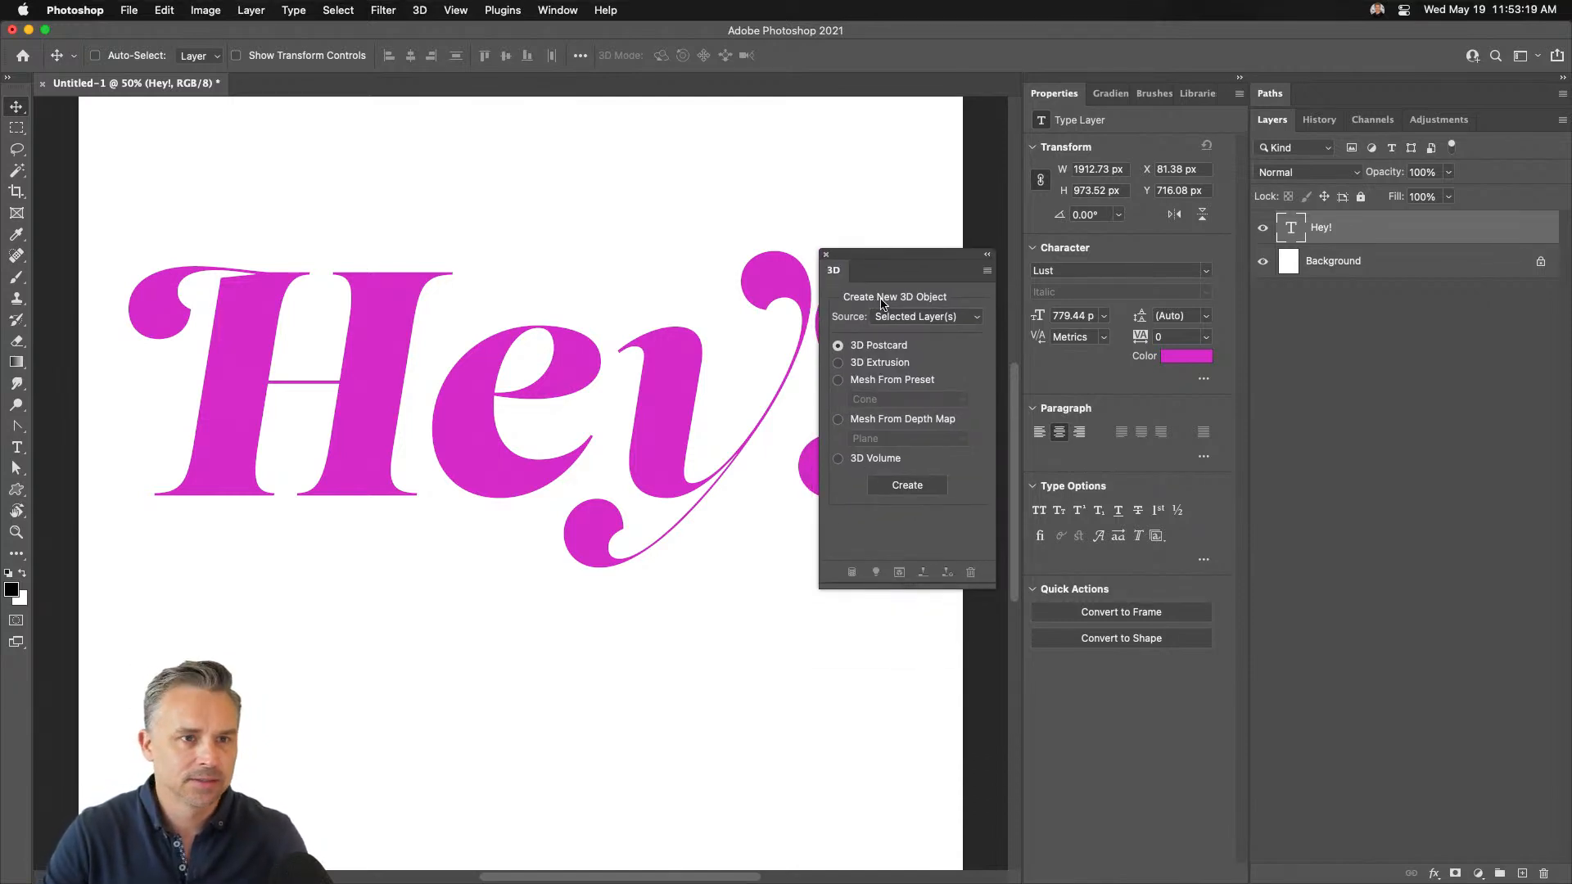
pyautogui.click(840, 363)
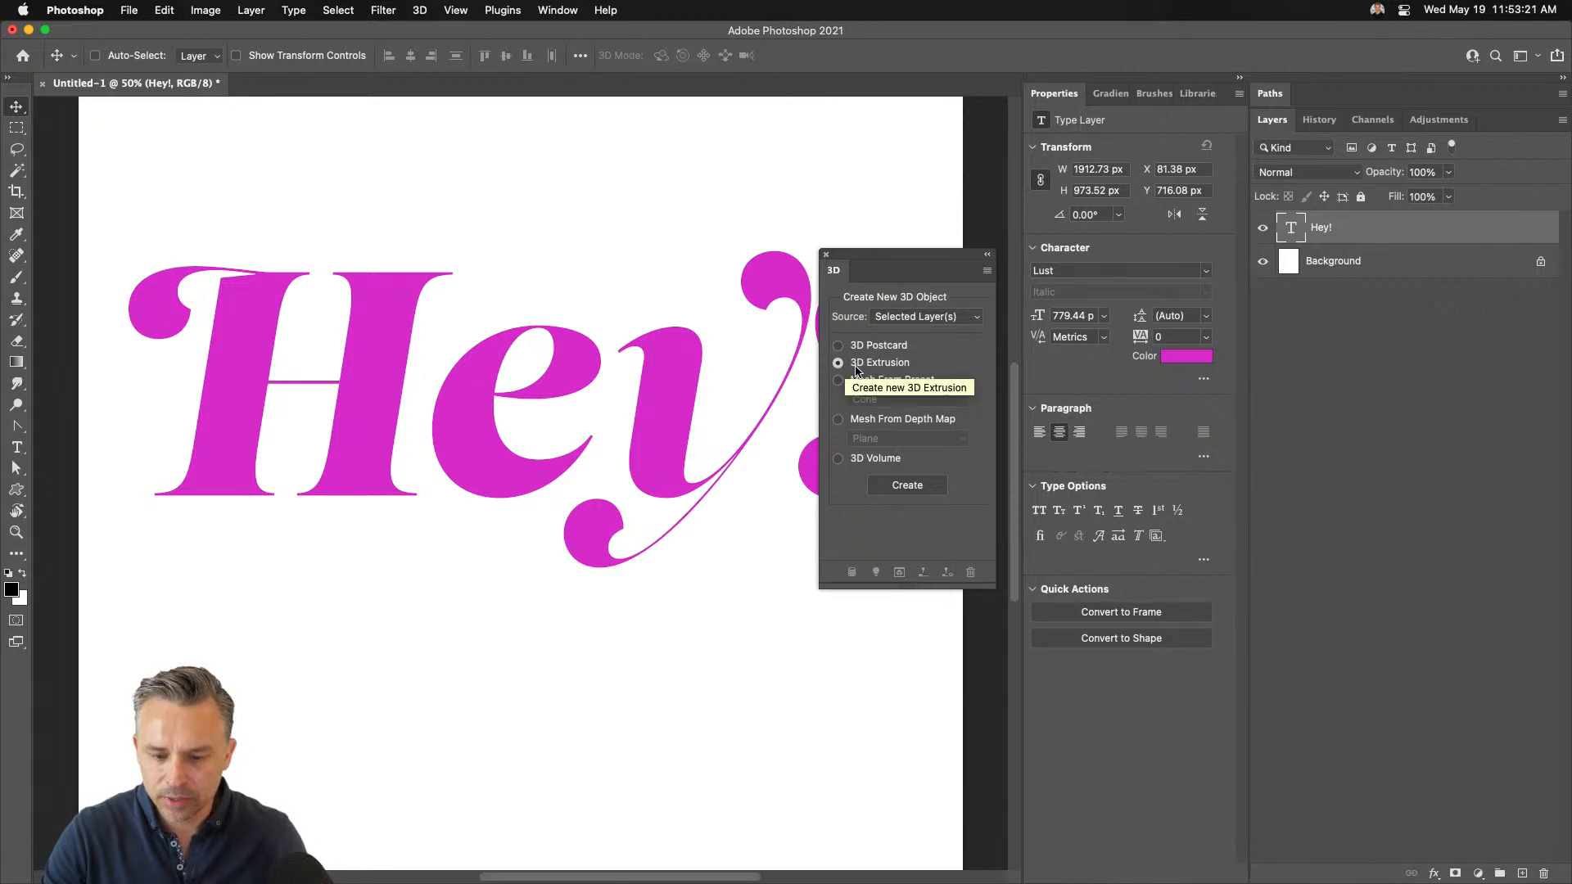
pyautogui.click(890, 488)
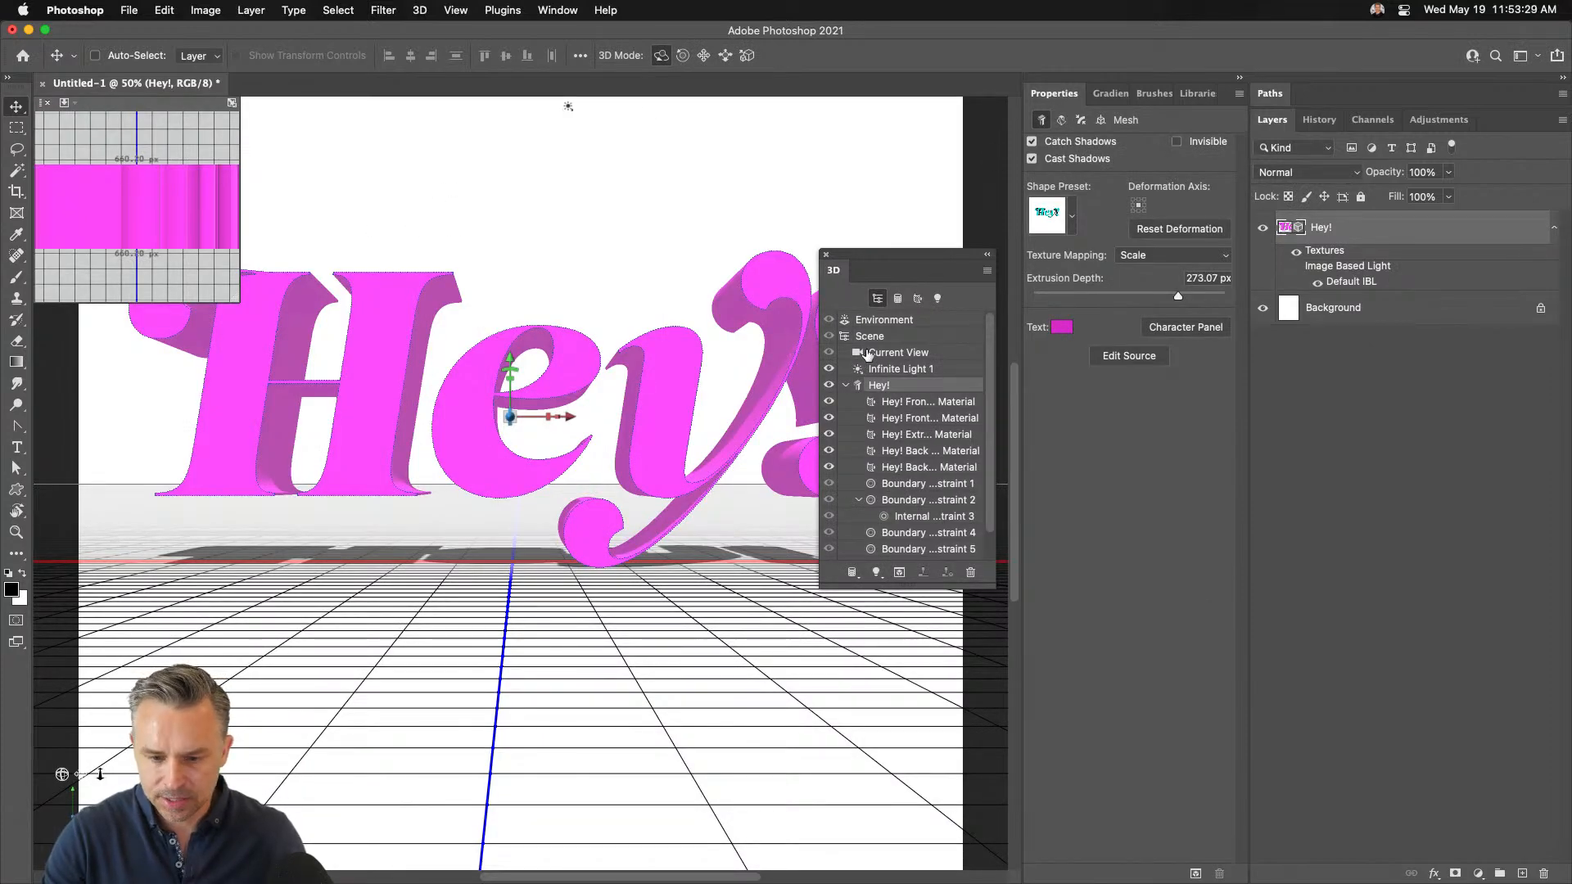
# Orbit the current camera view to see the lettering at an angle and hide the 3D ground grid and overlays
pyautogui.click(900, 354)
pyautogui.moveTo(553, 386); pyautogui.dragTo(551, 395)
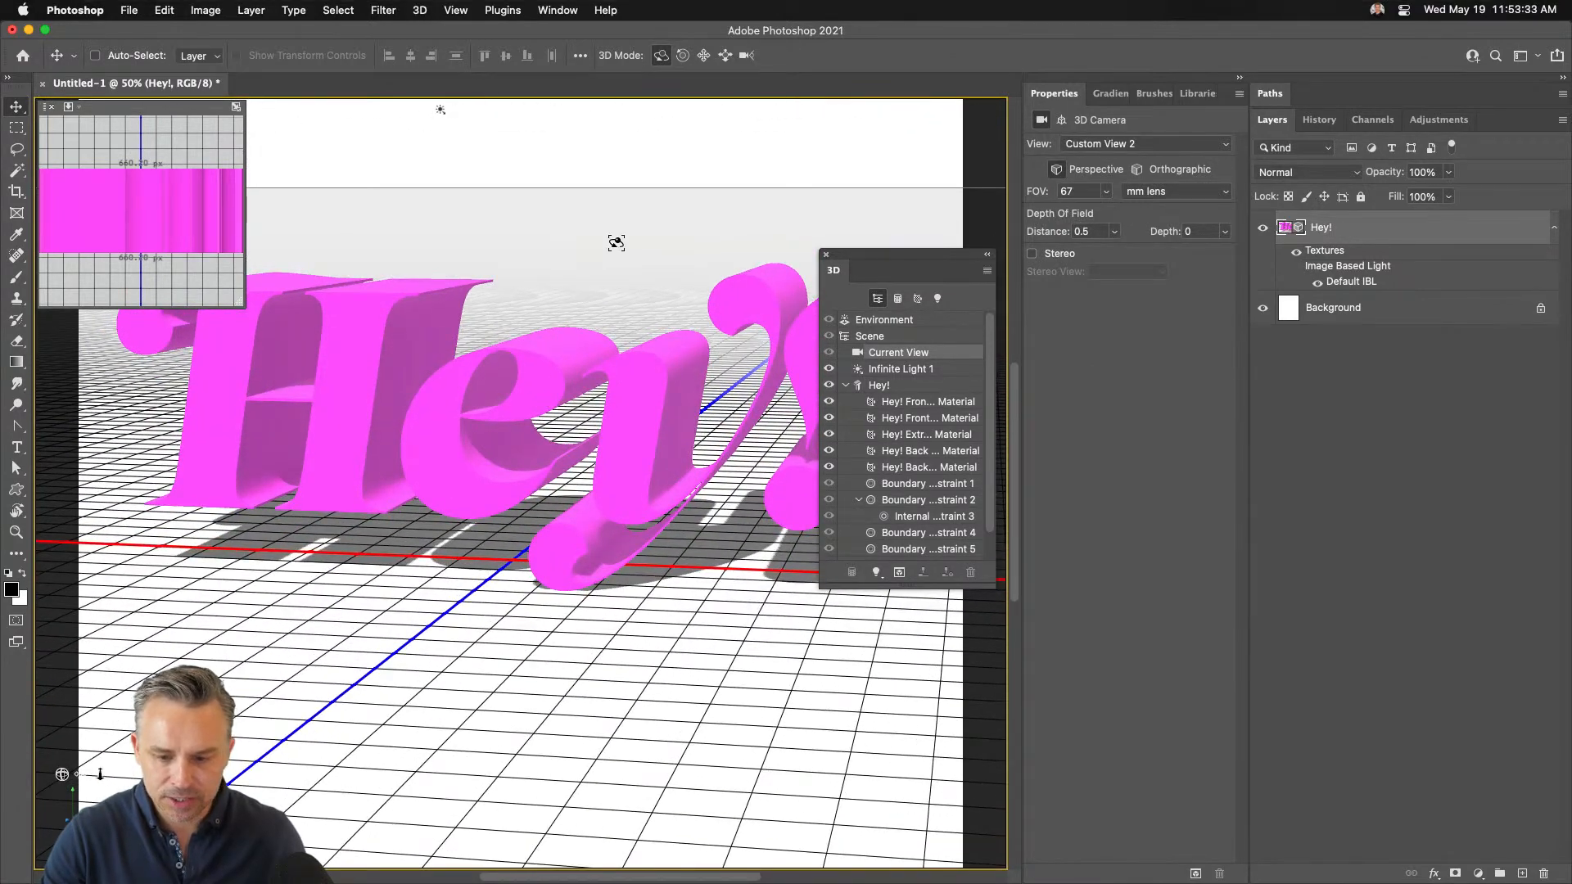
pyautogui.press('super+h')
pyautogui.moveTo(905, 272); pyautogui.dragTo(1136, 369)
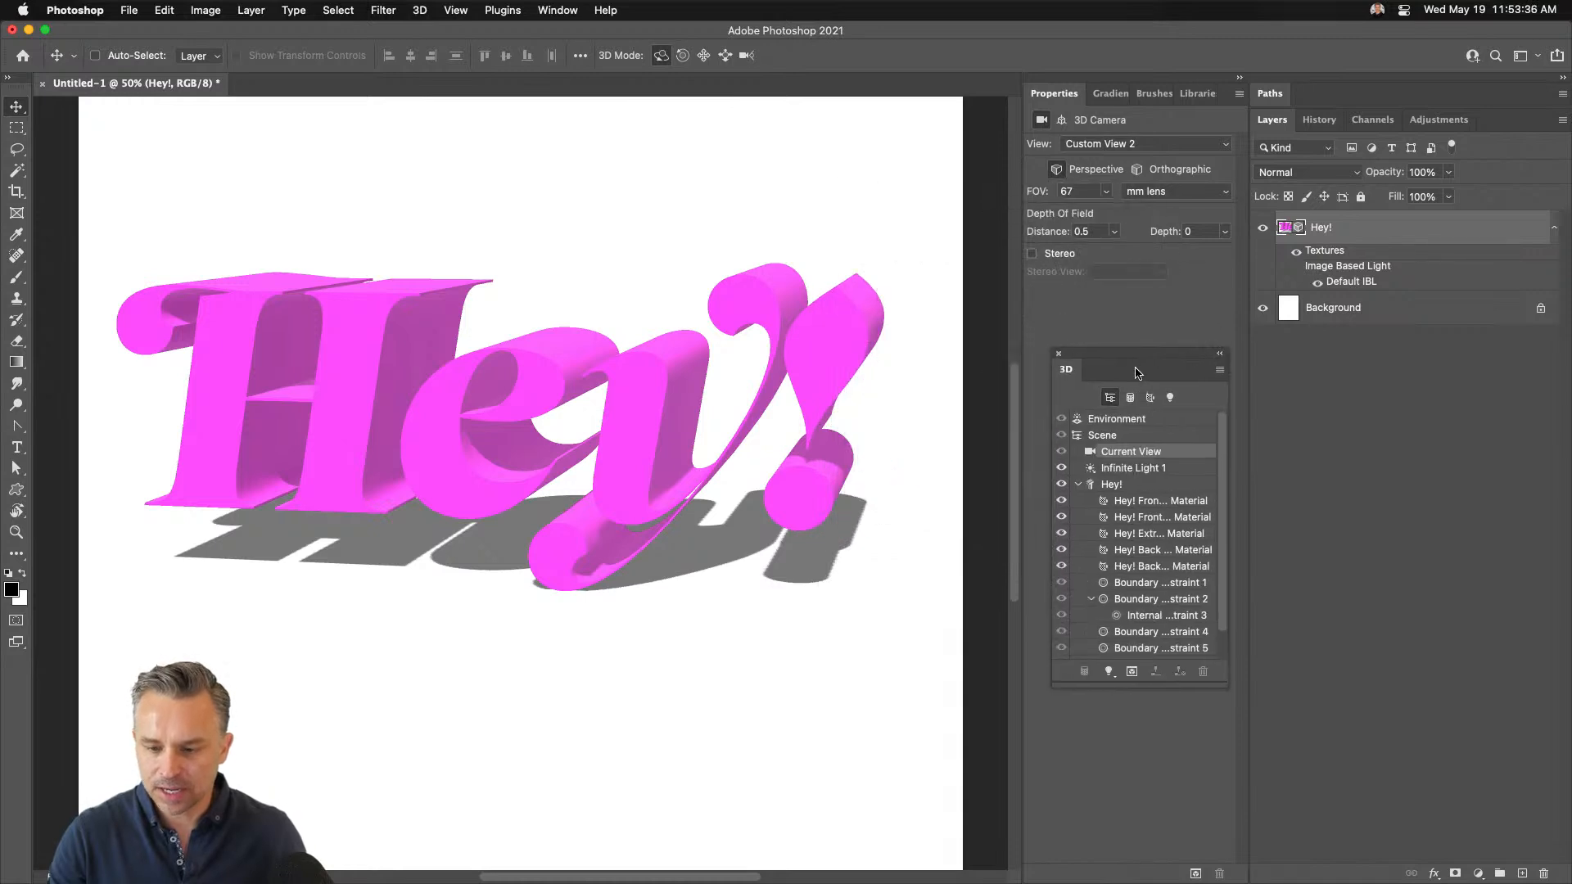
# Try switching off the shadow of the environment's image-based light
pyautogui.click(1125, 419)
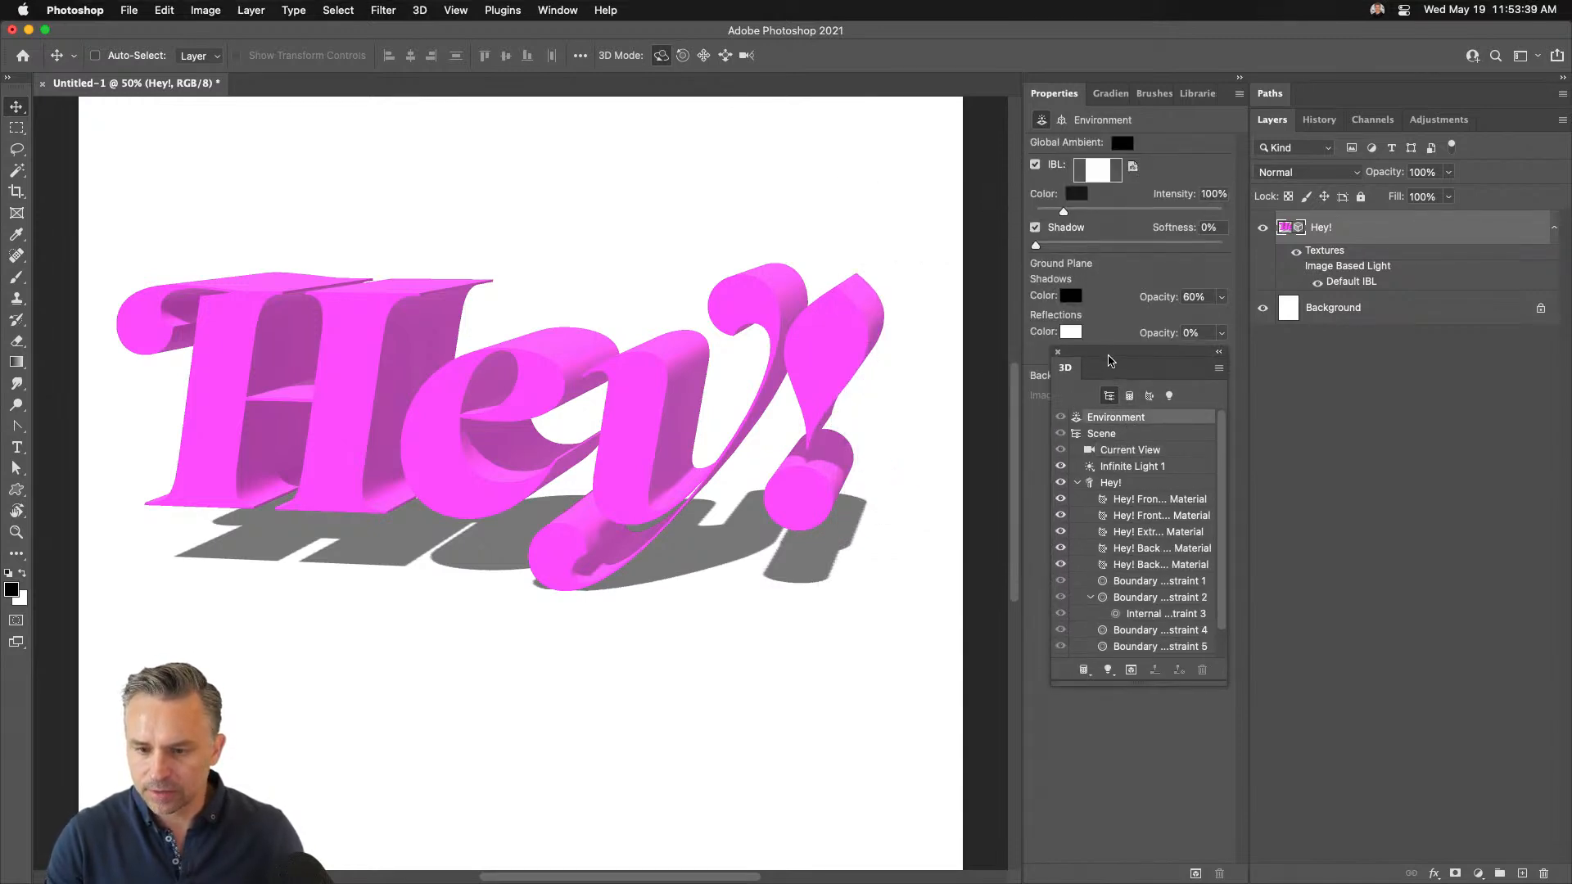
pyautogui.moveTo(1137, 358); pyautogui.dragTo(891, 540)
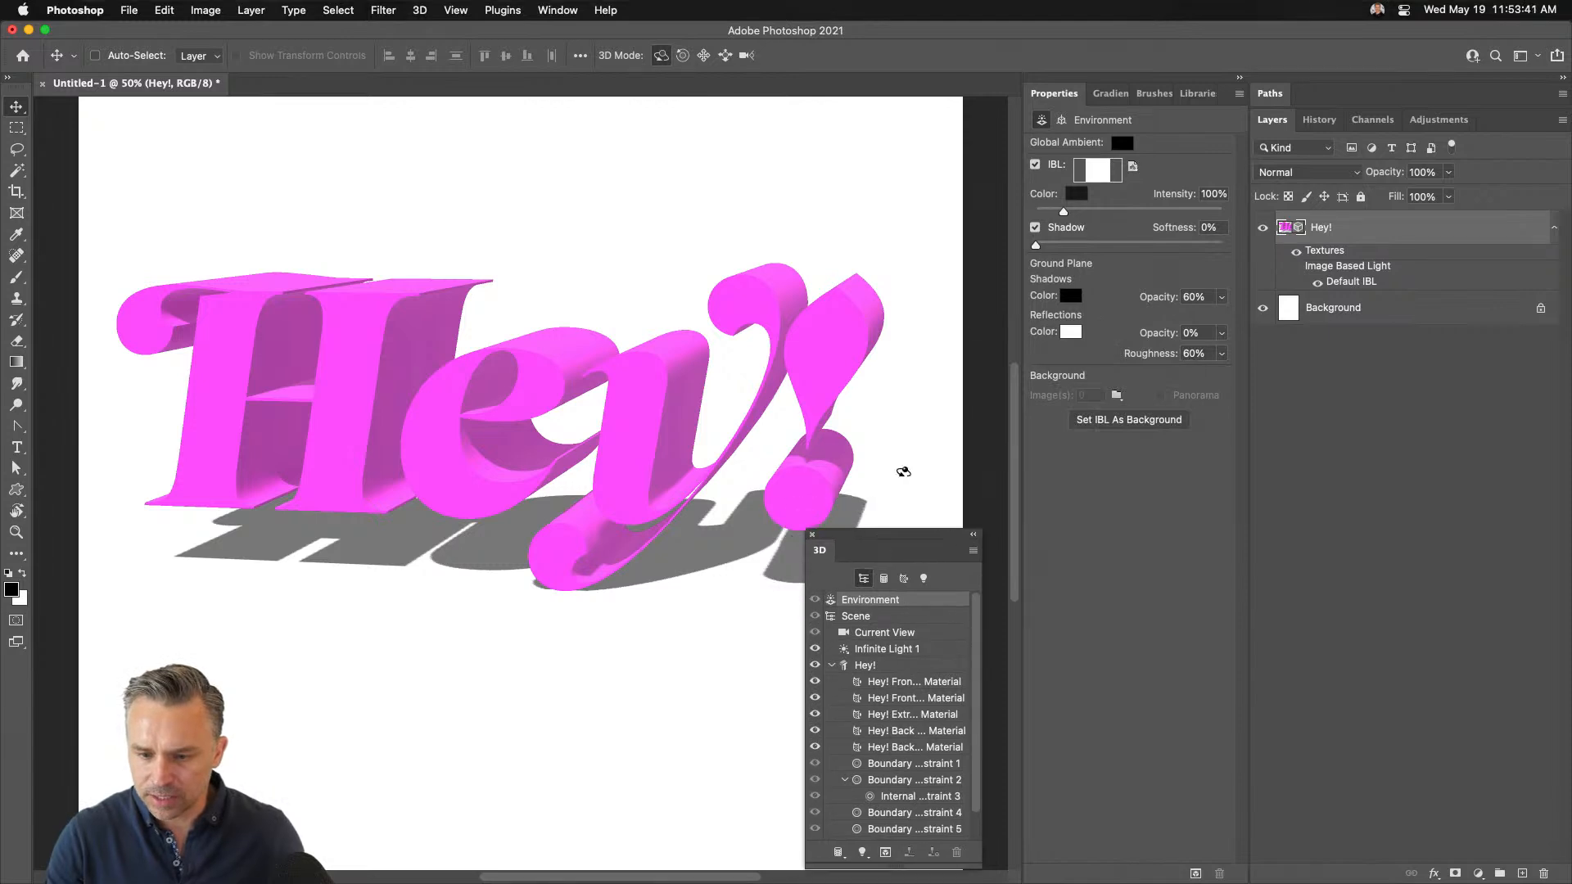
pyautogui.click(1035, 227)
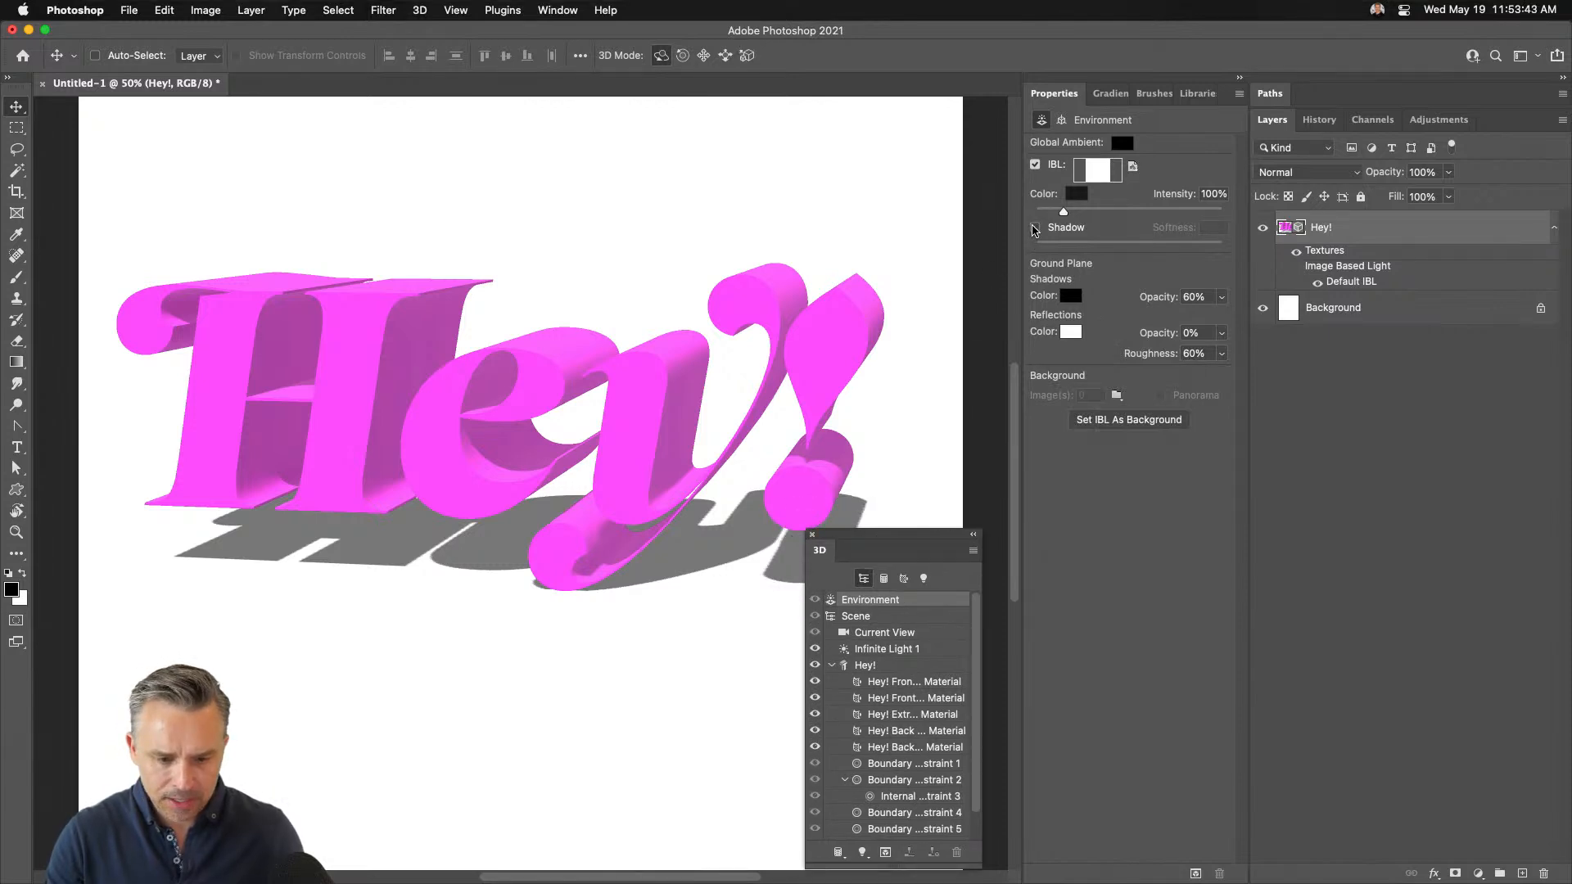
pyautogui.click(1035, 227)
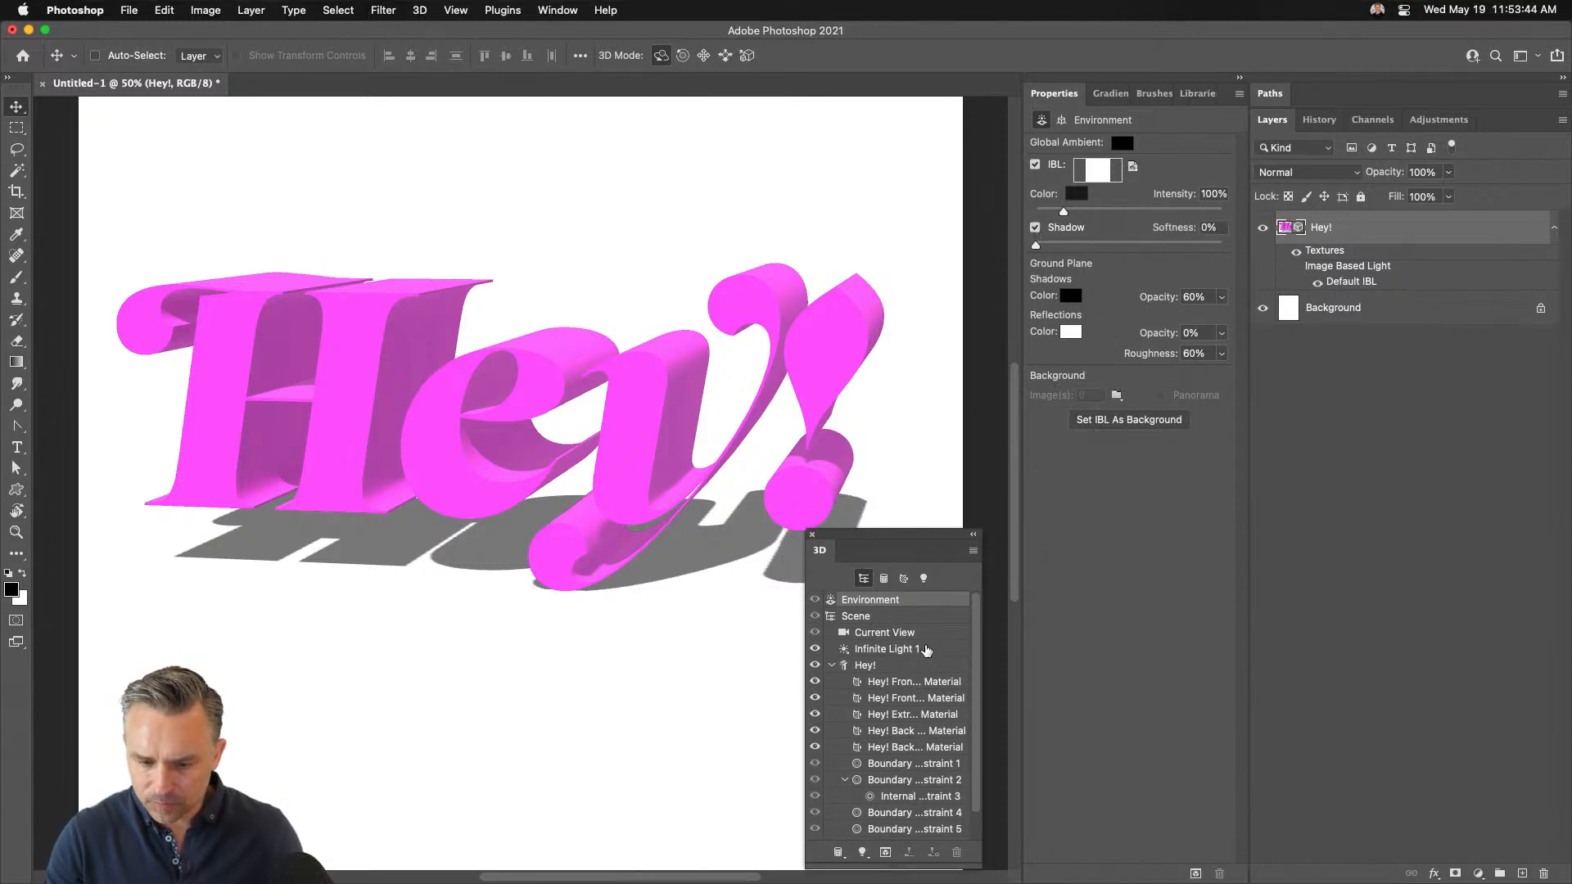
# Turn off the shadow of Infinite Light 1
pyautogui.click(862, 648)
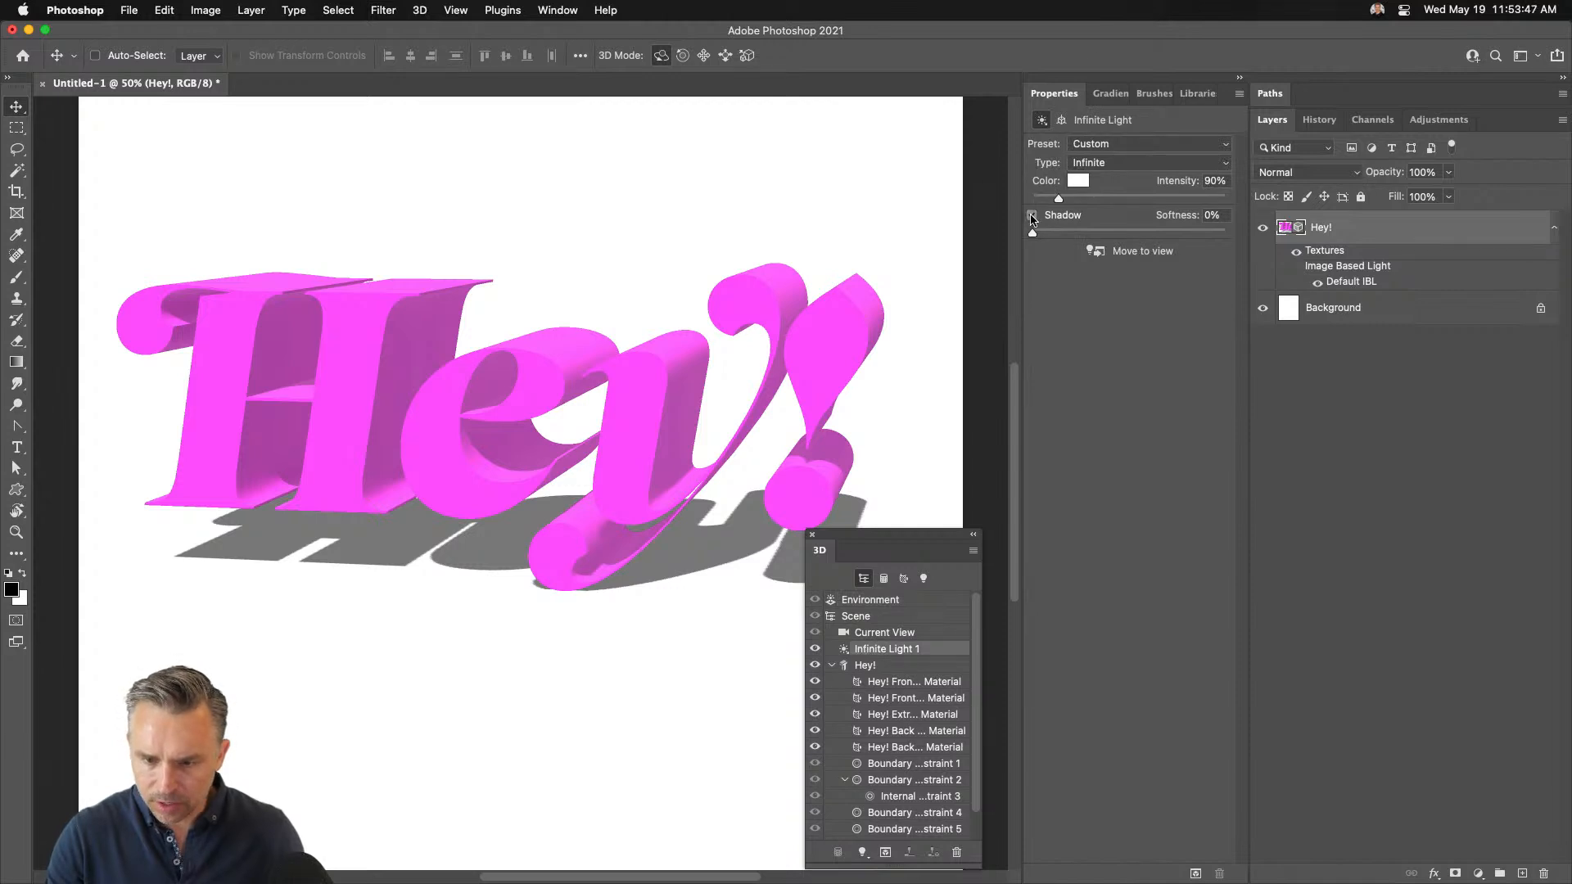
pyautogui.click(1033, 216)
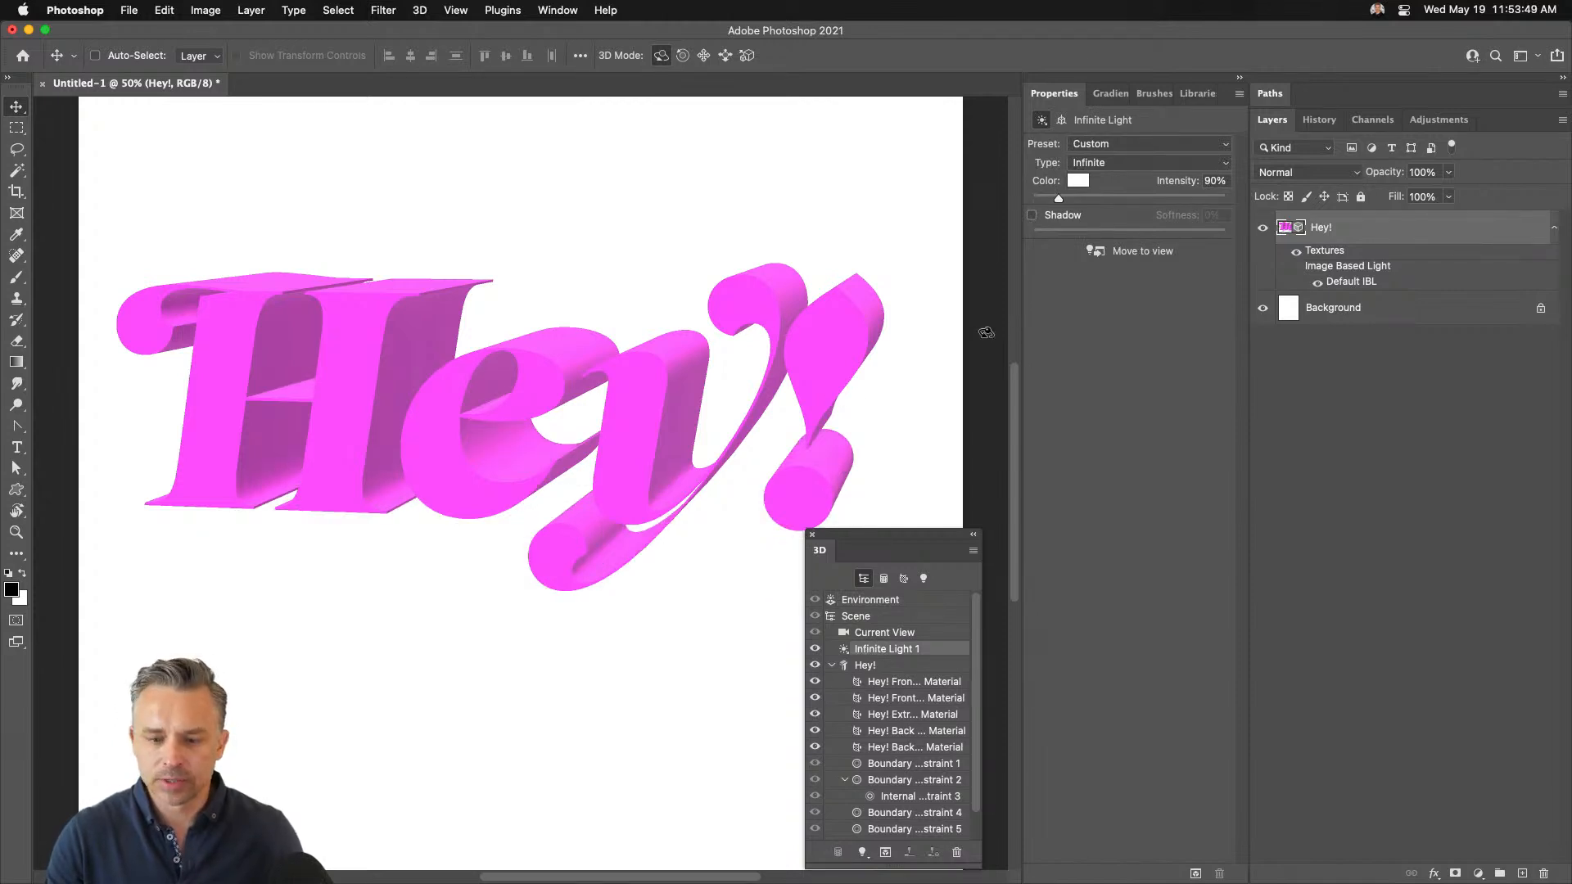
# Give the front cap of the Hey! mesh a rounded, convex bevel contour
pyautogui.click(869, 667)
pyautogui.moveTo(549, 535); pyautogui.dragTo(243, 405)
pyautogui.moveTo(904, 542); pyautogui.dragTo(905, 241)
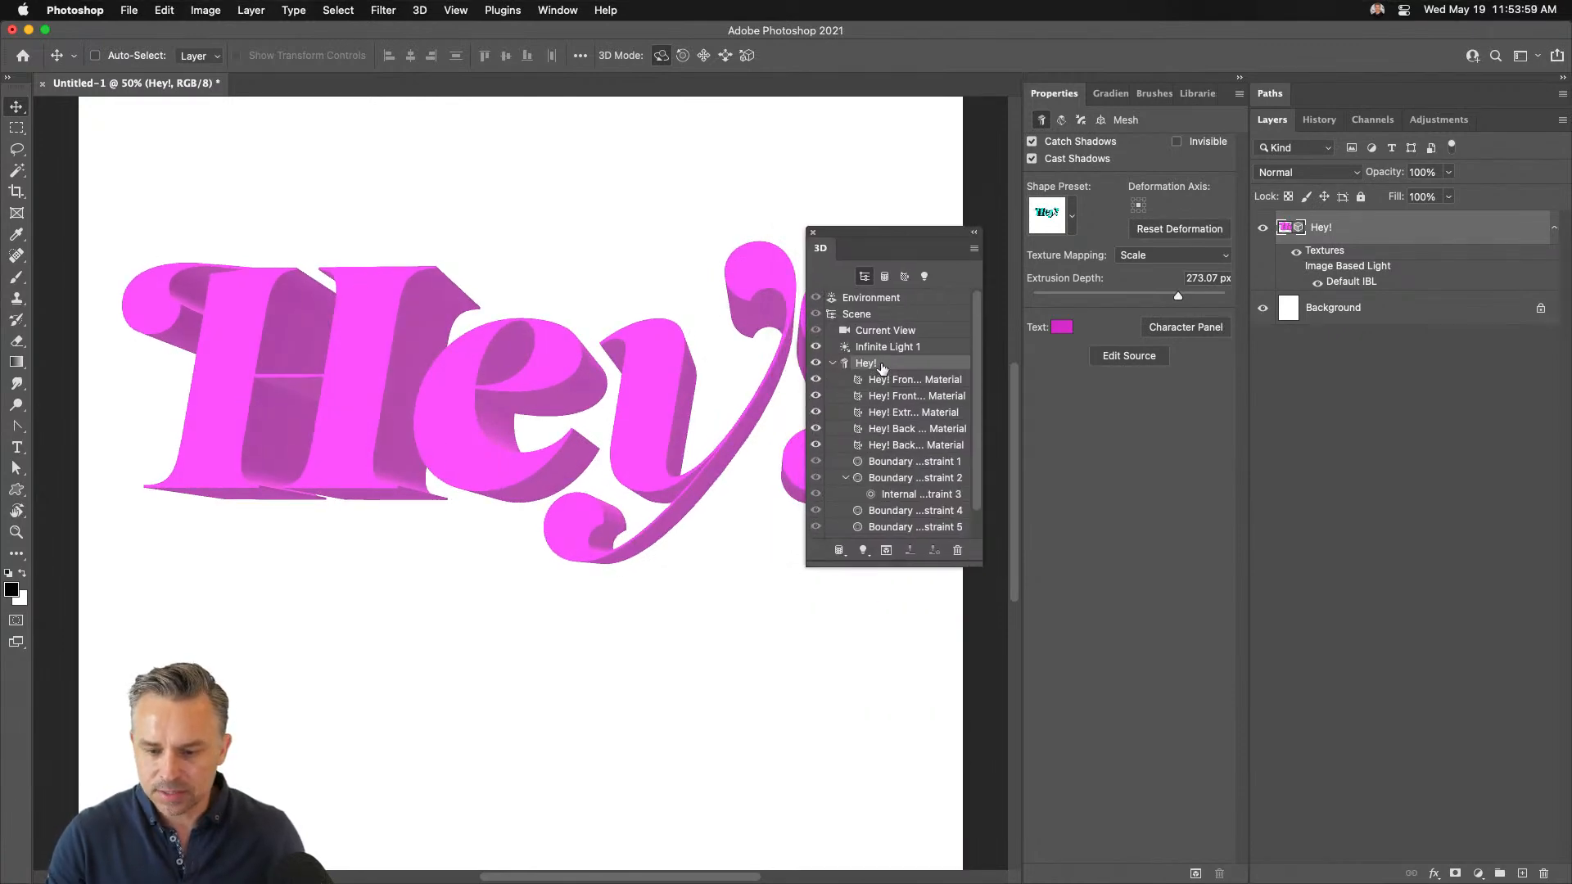
pyautogui.click(1061, 120)
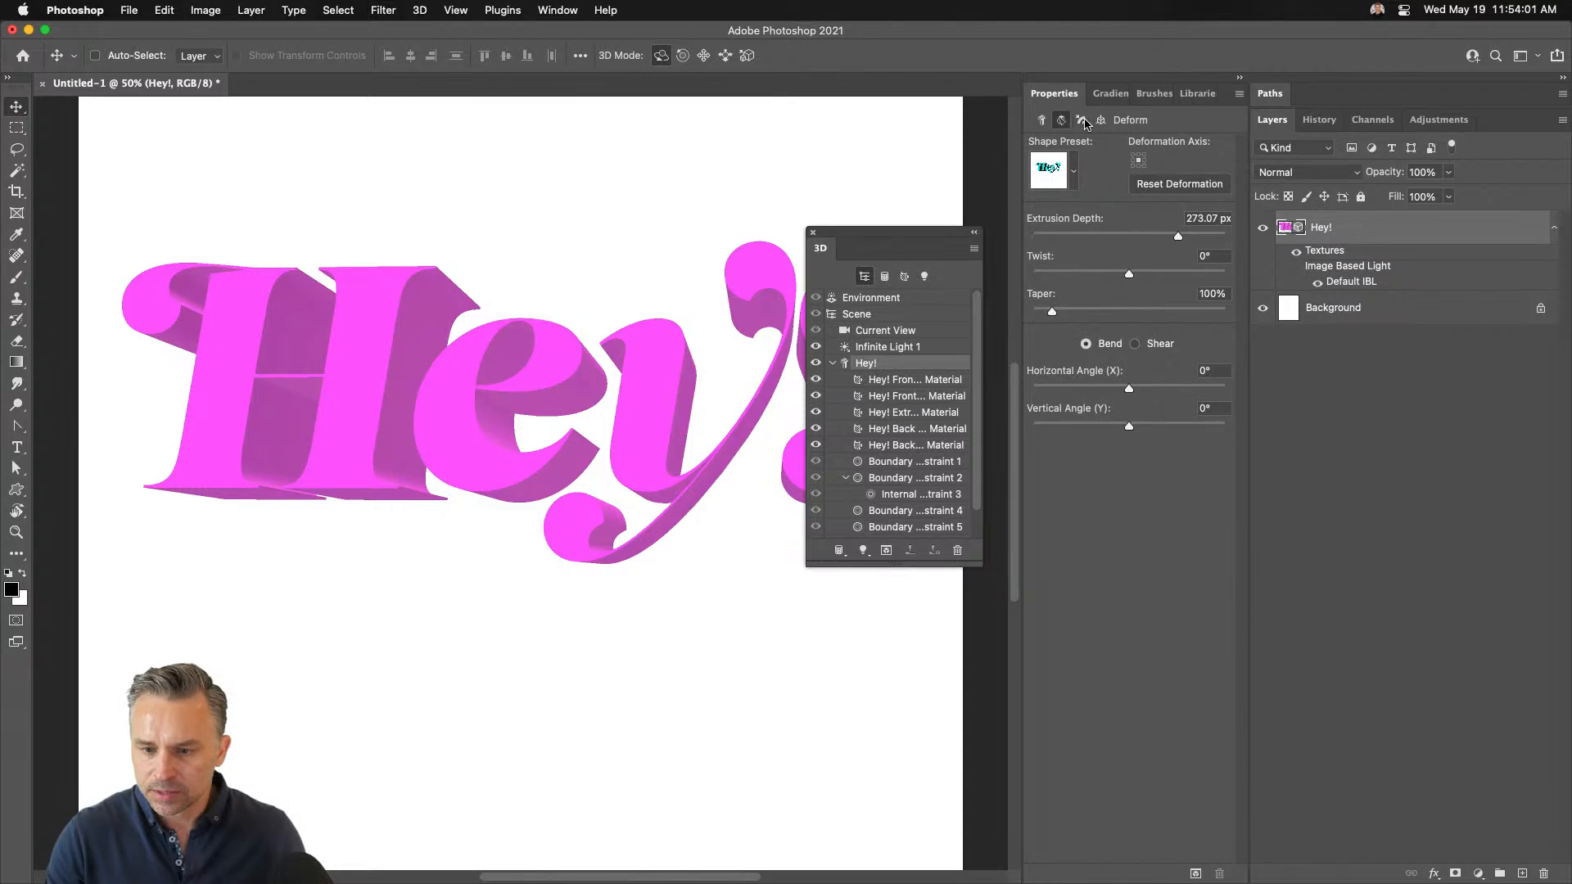
pyautogui.click(1081, 120)
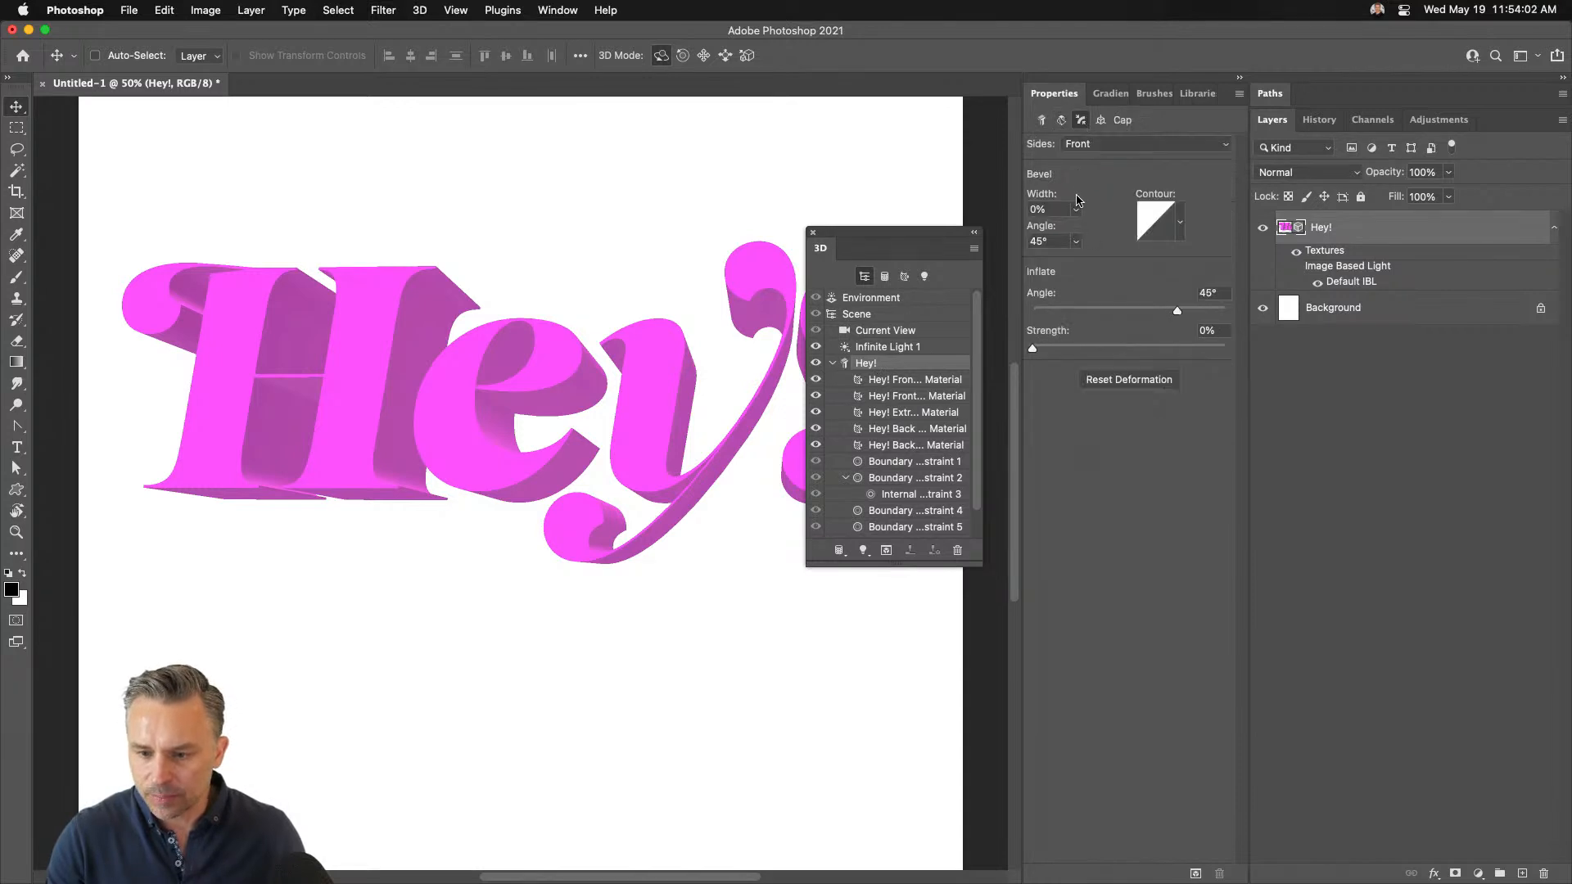
pyautogui.click(1181, 231)
pyautogui.click(1071, 292)
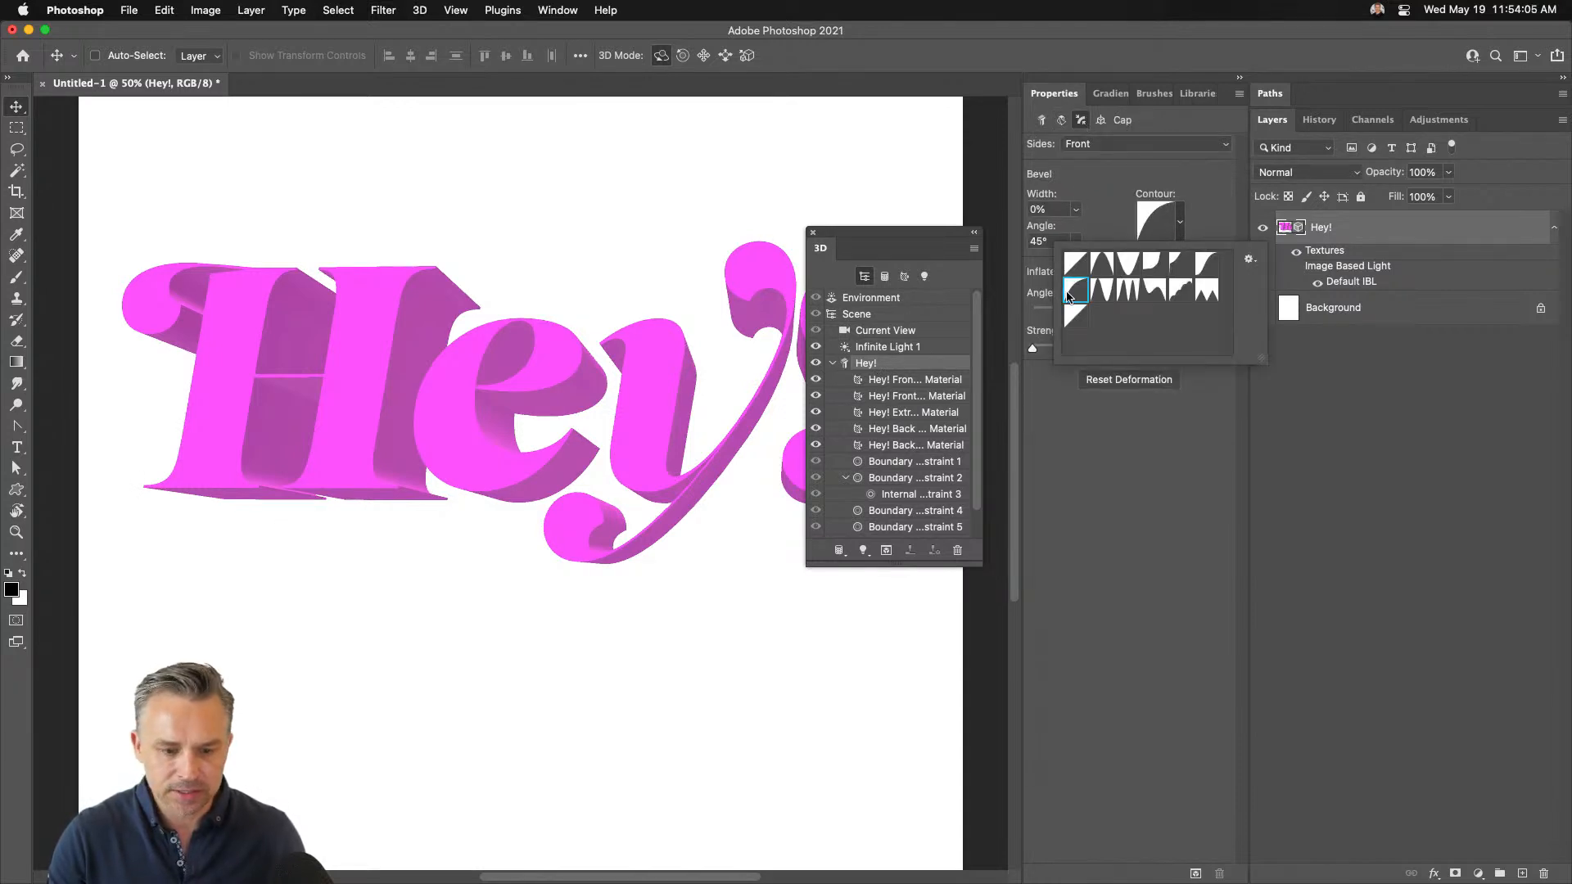
pyautogui.click(1111, 442)
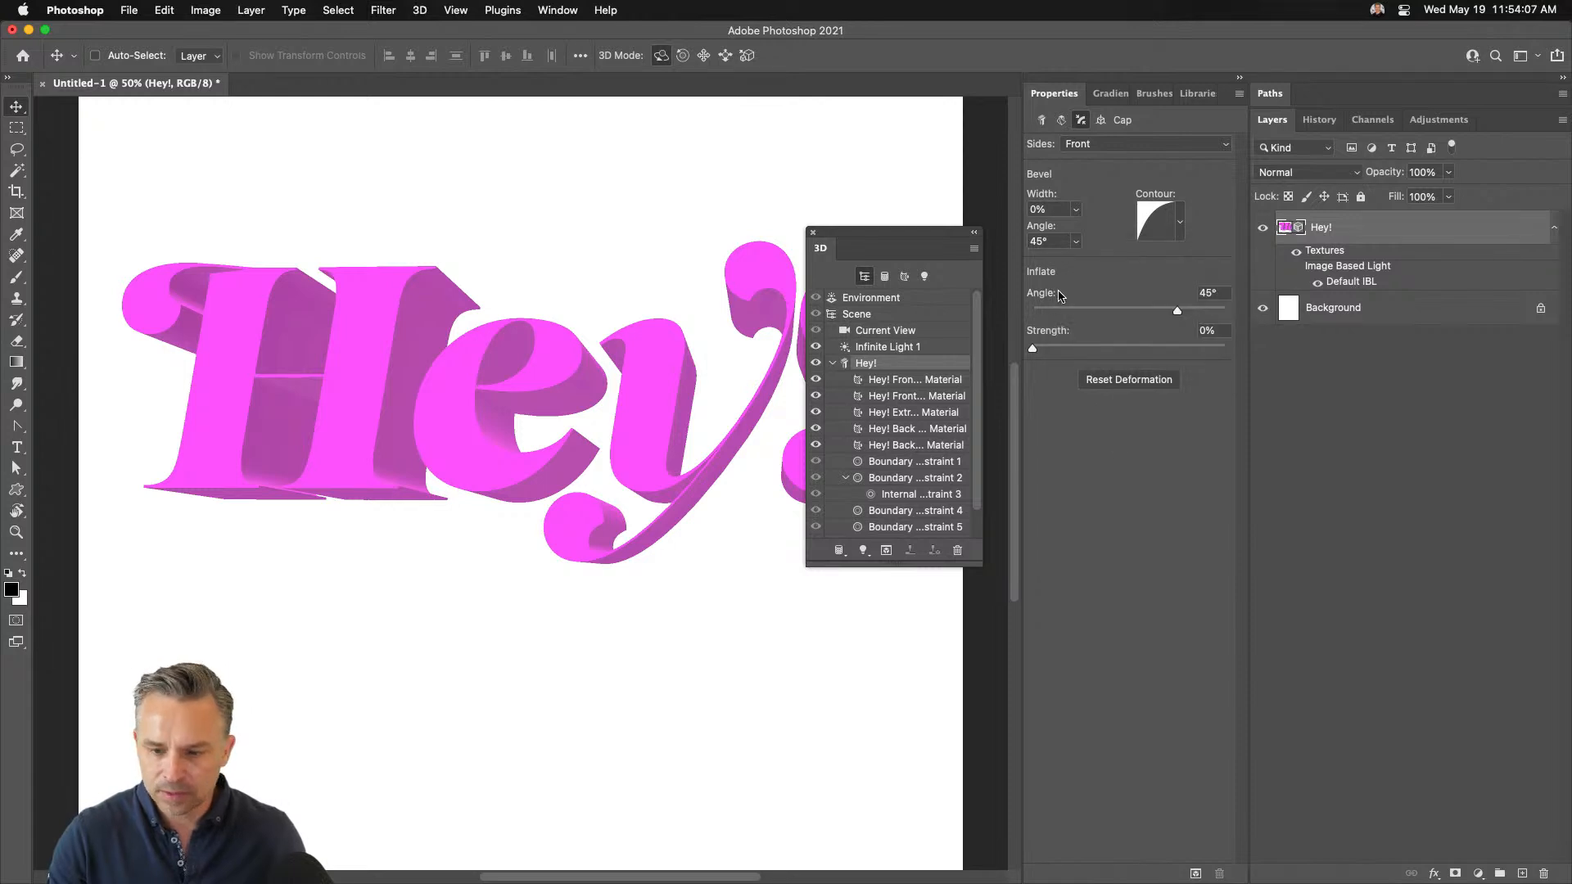
# Test the front cap's inflate strength, return it to 0%, and set the bevel width to 62%
pyautogui.moveTo(1068, 354); pyautogui.dragTo(1108, 357)
pyautogui.moveTo(1178, 354); pyautogui.dragTo(951, 356)
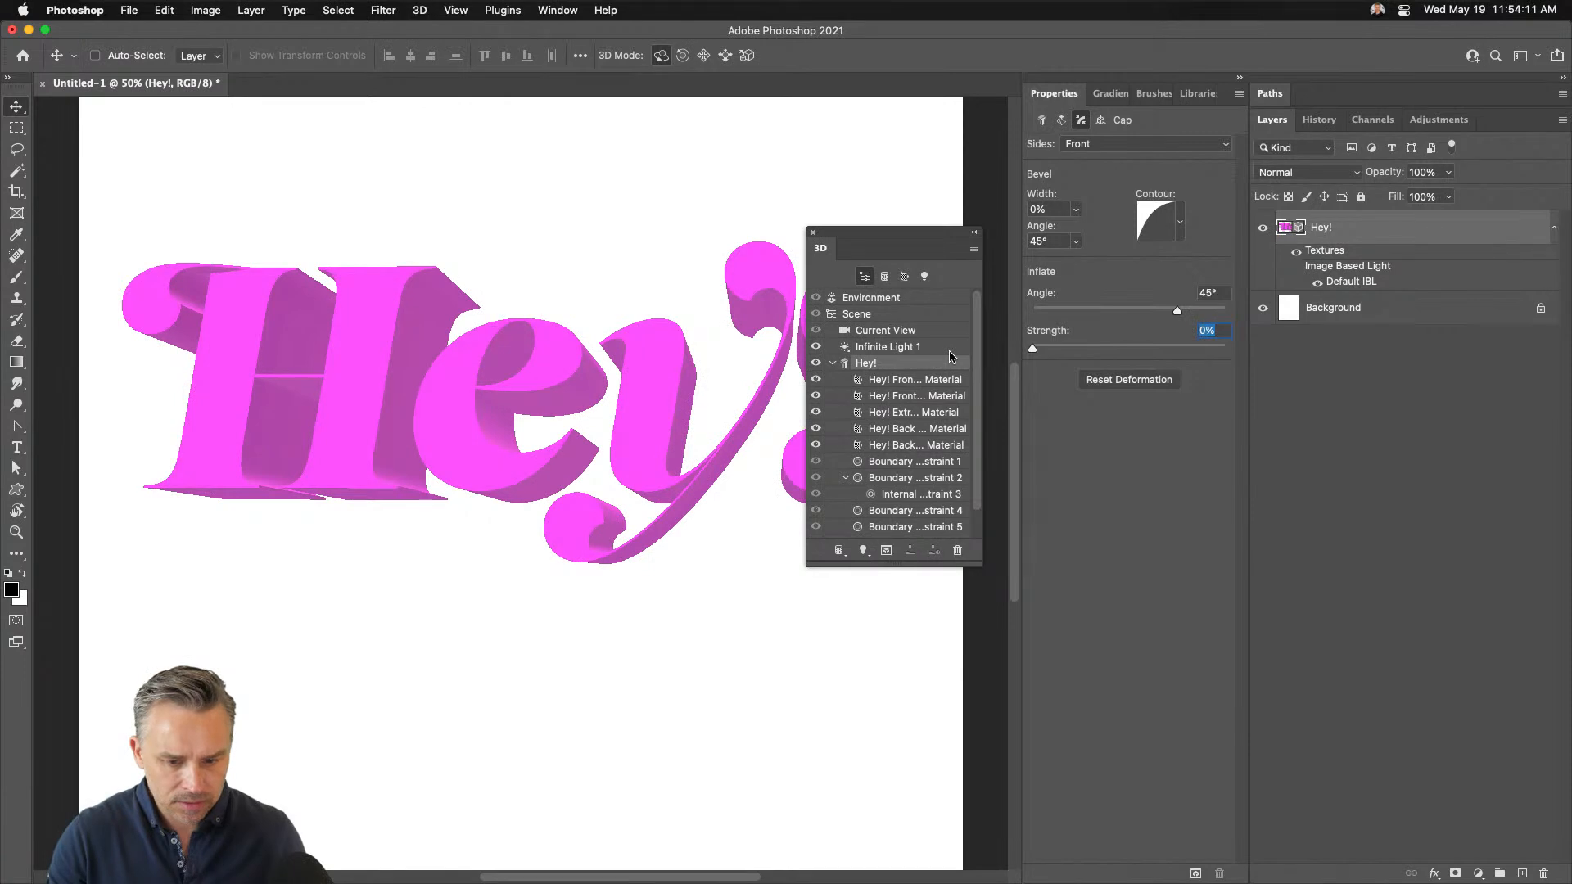
pyautogui.click(1076, 210)
pyautogui.moveTo(1088, 235); pyautogui.dragTo(1124, 237)
pyautogui.moveTo(576, 181); pyautogui.dragTo(781, 307)
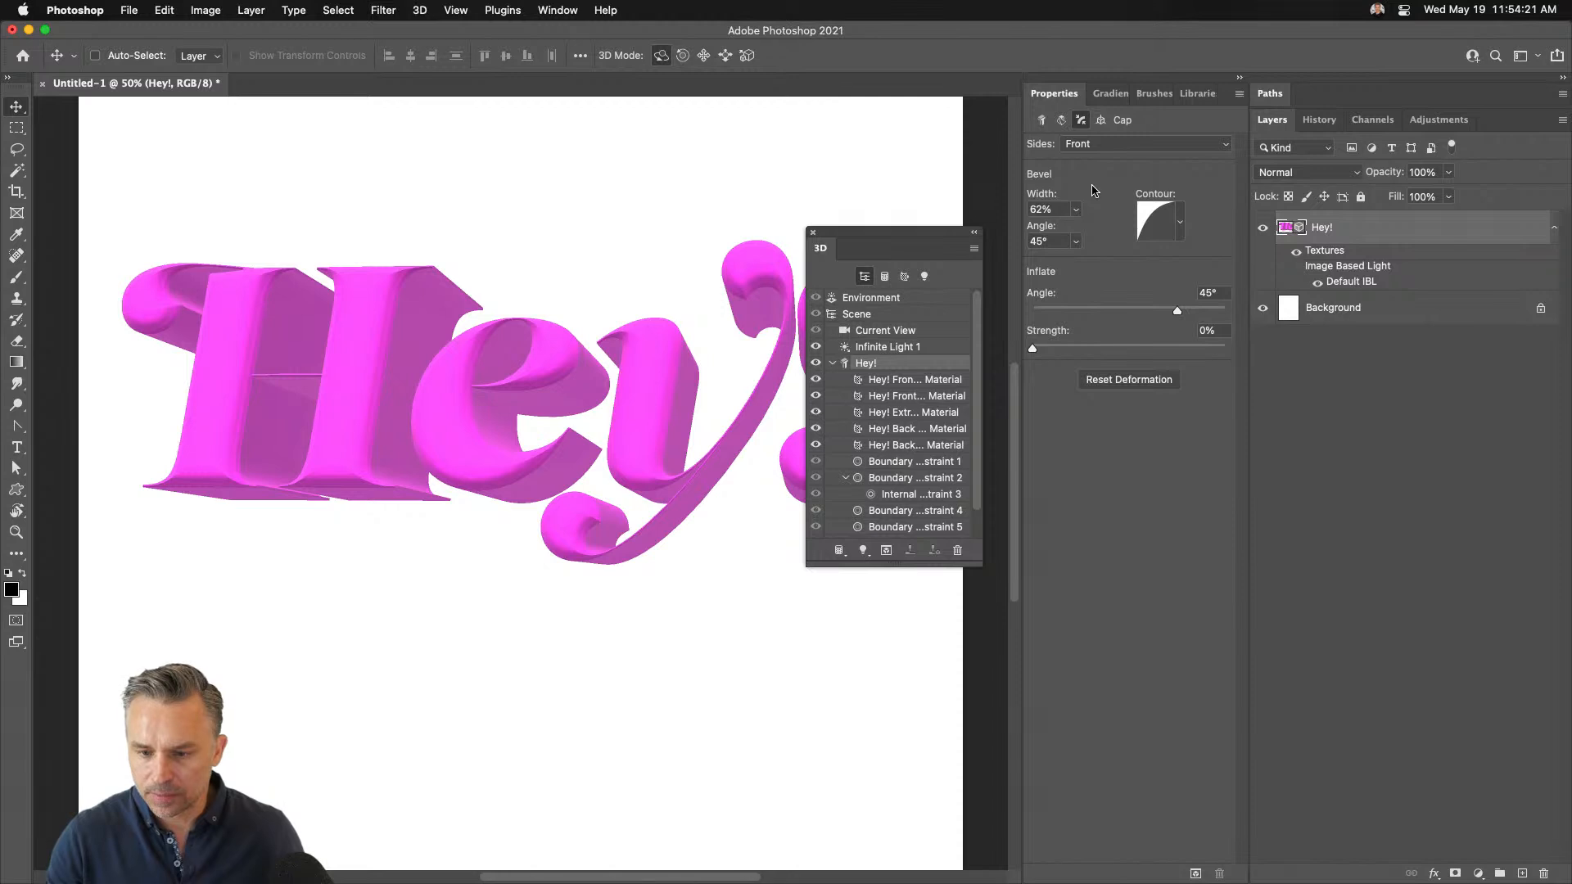
# Reduce the Hey! mesh's extrusion depth to 37.36 px and turn the lettering to a nearly frontal angle
pyautogui.click(1041, 121)
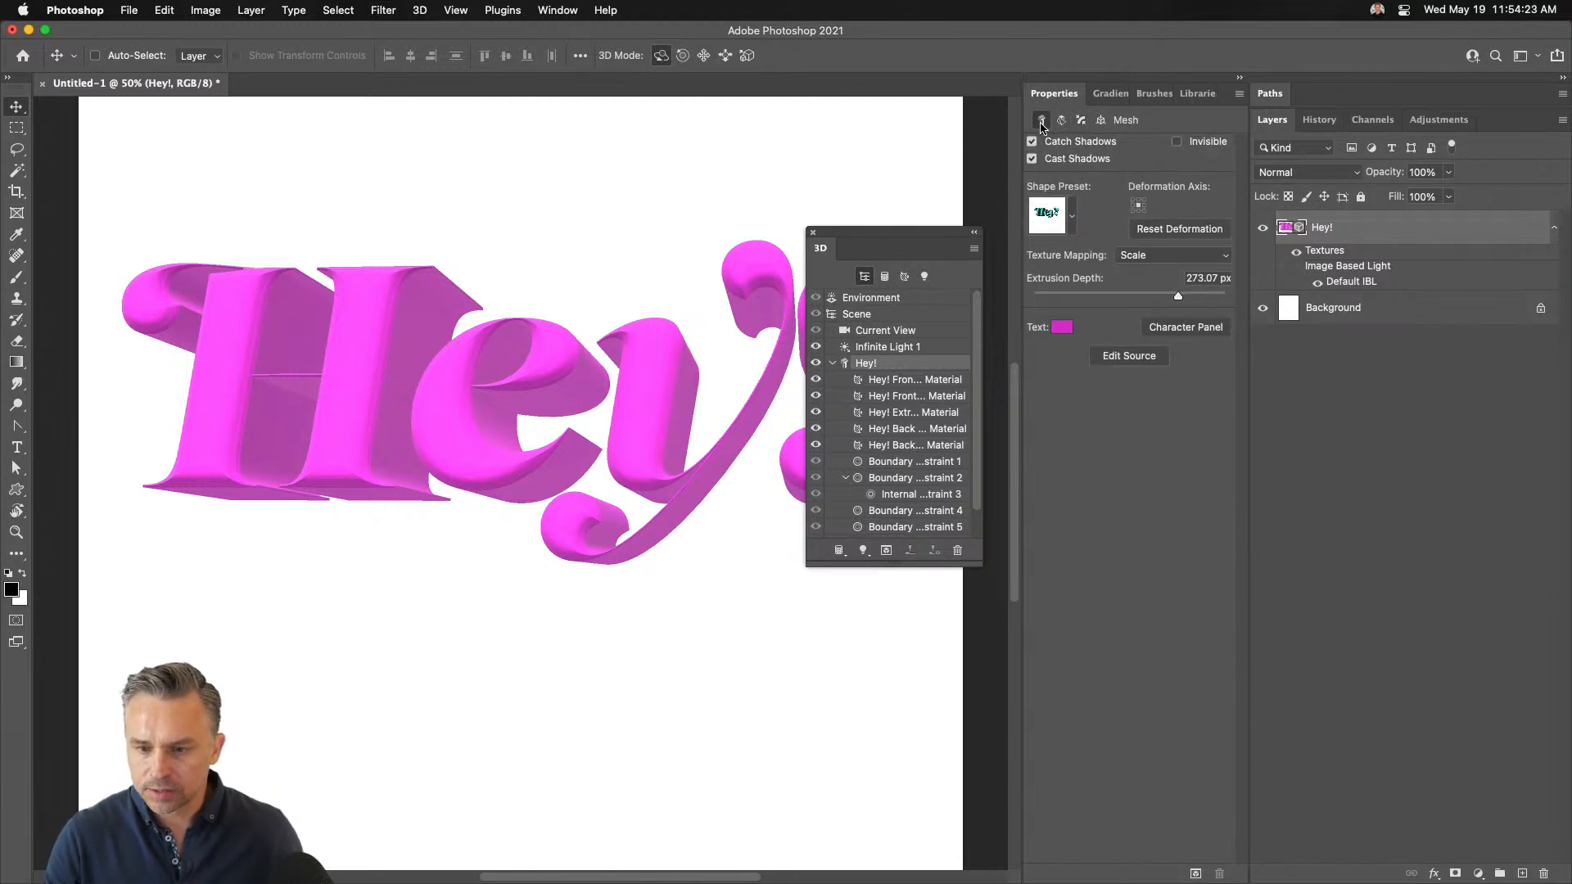
pyautogui.moveTo(1136, 300); pyautogui.dragTo(1136, 302)
pyautogui.moveTo(352, 439); pyautogui.dragTo(319, 375)
pyautogui.moveTo(869, 263); pyautogui.dragTo(891, 540)
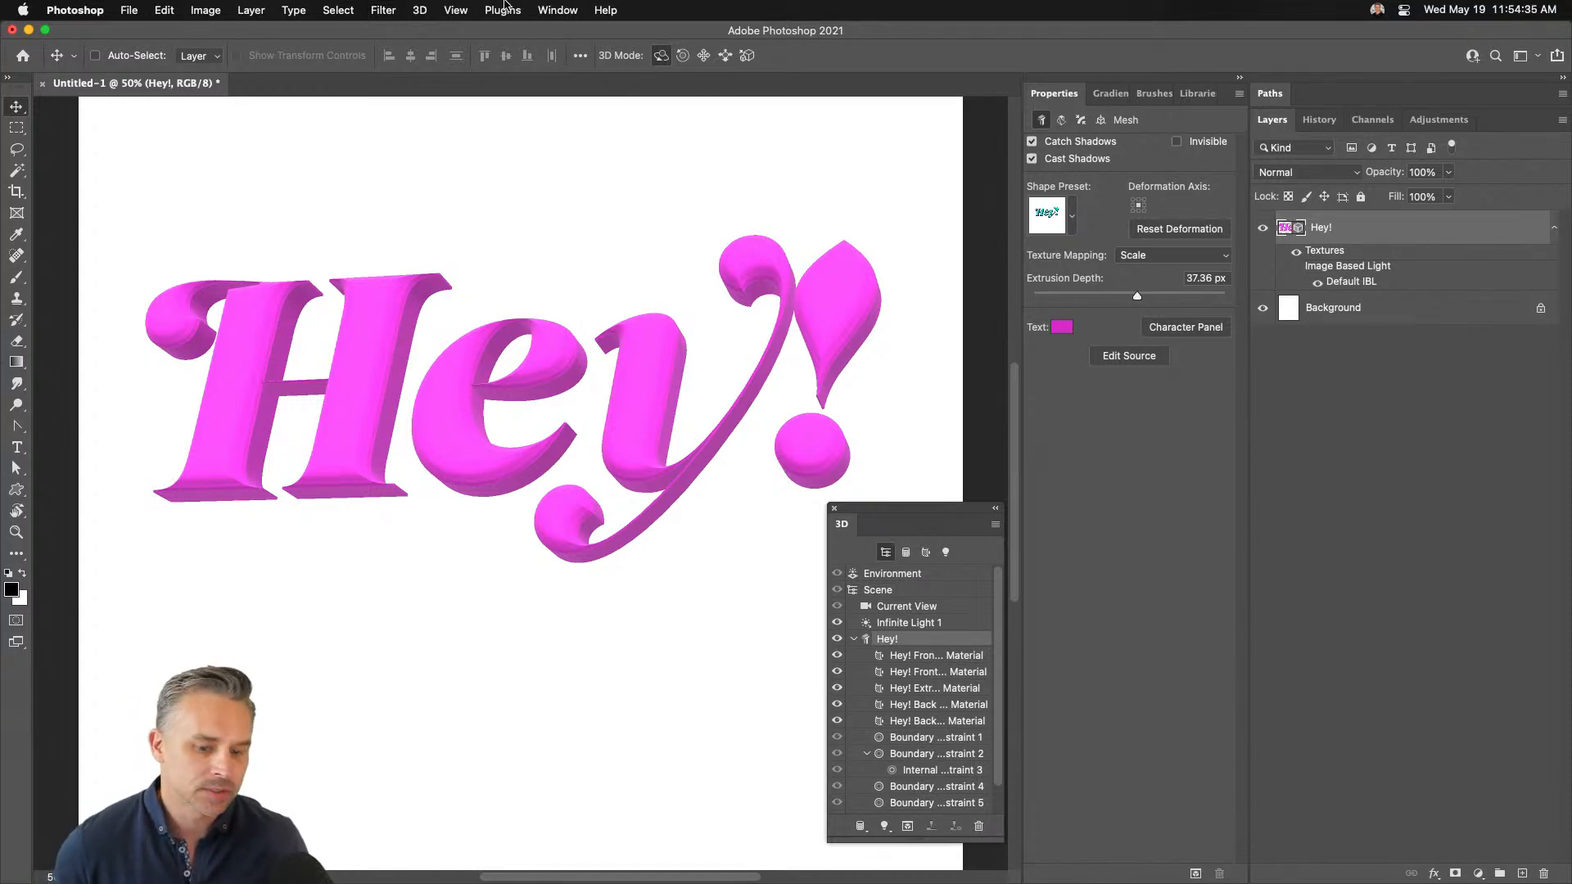
pyautogui.moveTo(432, 277)
pyautogui.mouseDown()
pyautogui.moveTo(614, 354)
pyautogui.moveTo(642, 414)
pyautogui.moveTo(419, 235)
pyautogui.moveTo(422, 259)
pyautogui.mouseUp()
# Swap the y in the 3D object's source text for the alternate with a broad wavy tail, and save it back to the 3D layer
pyautogui.click(1130, 356)
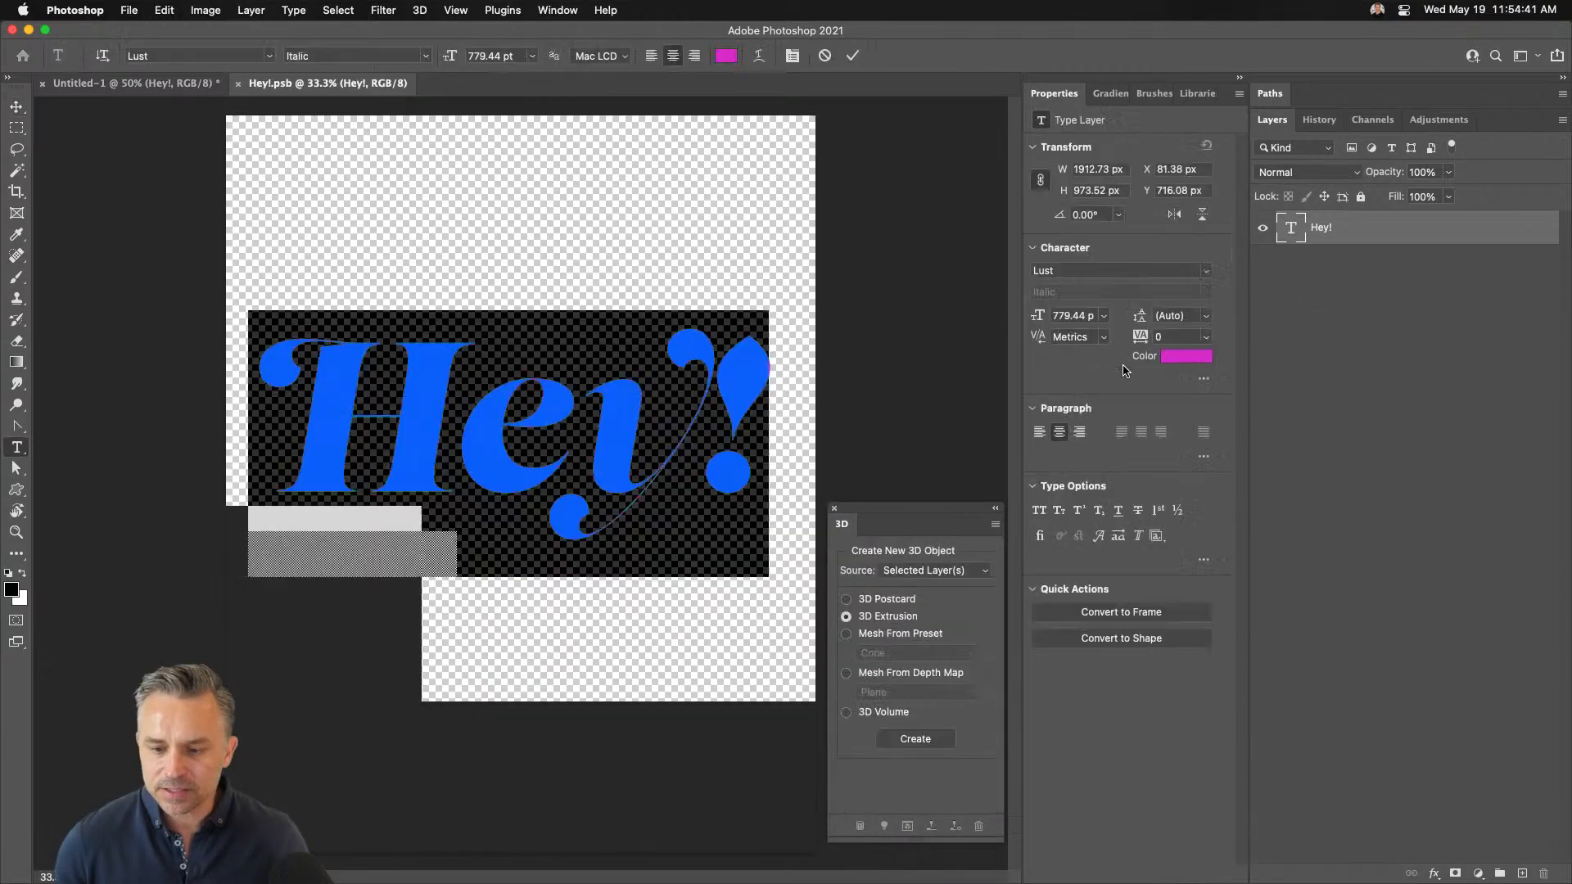
pyautogui.moveTo(569, 489); pyautogui.dragTo(644, 430)
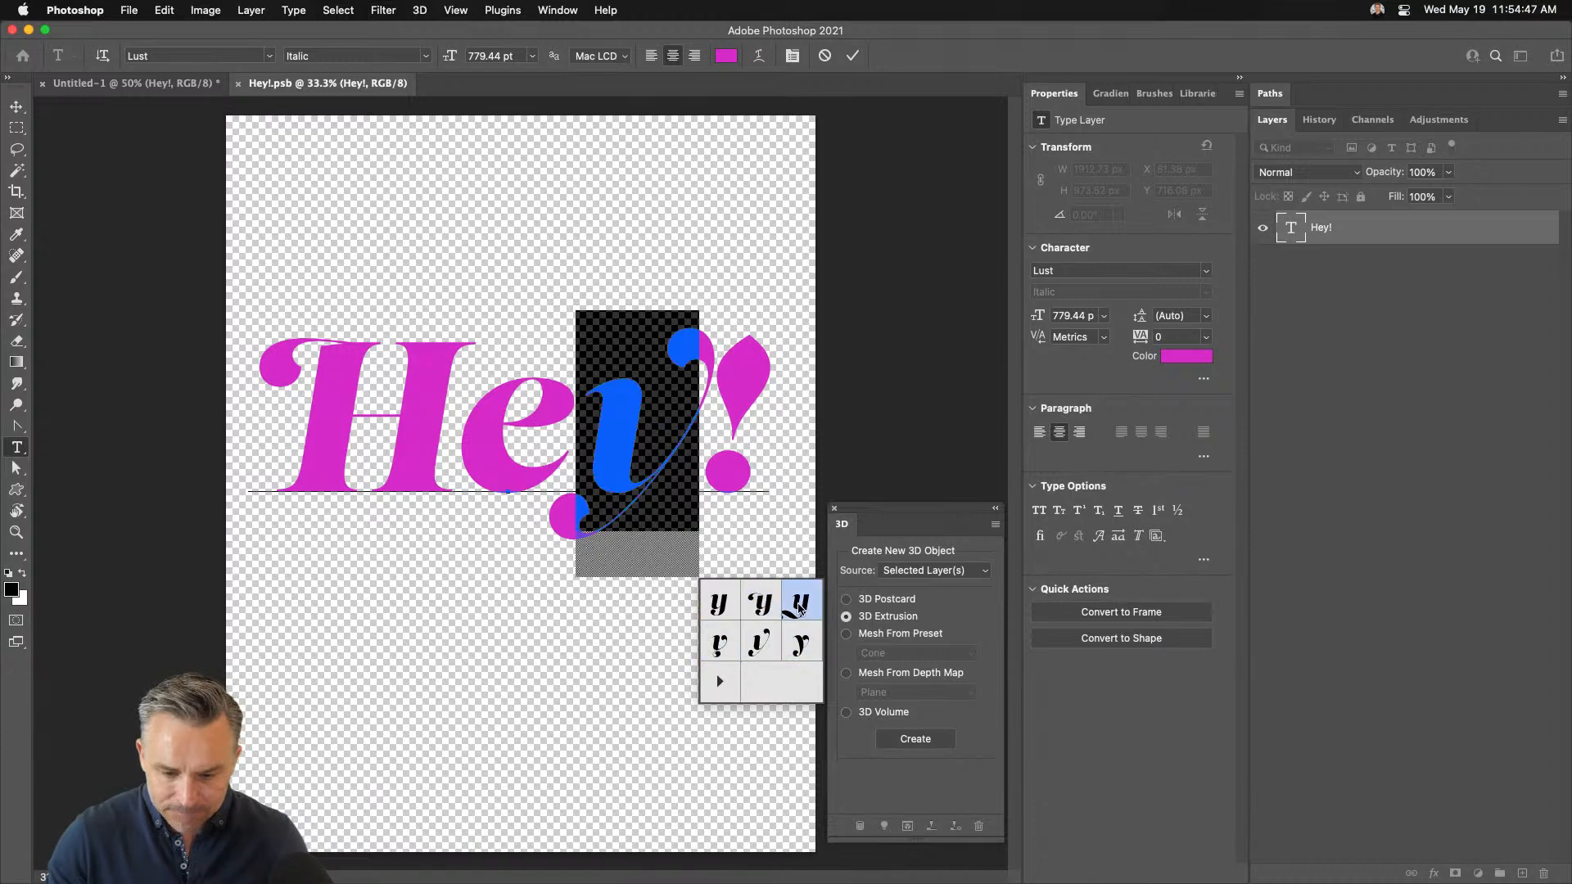
pyautogui.click(800, 605)
pyautogui.click(17, 106)
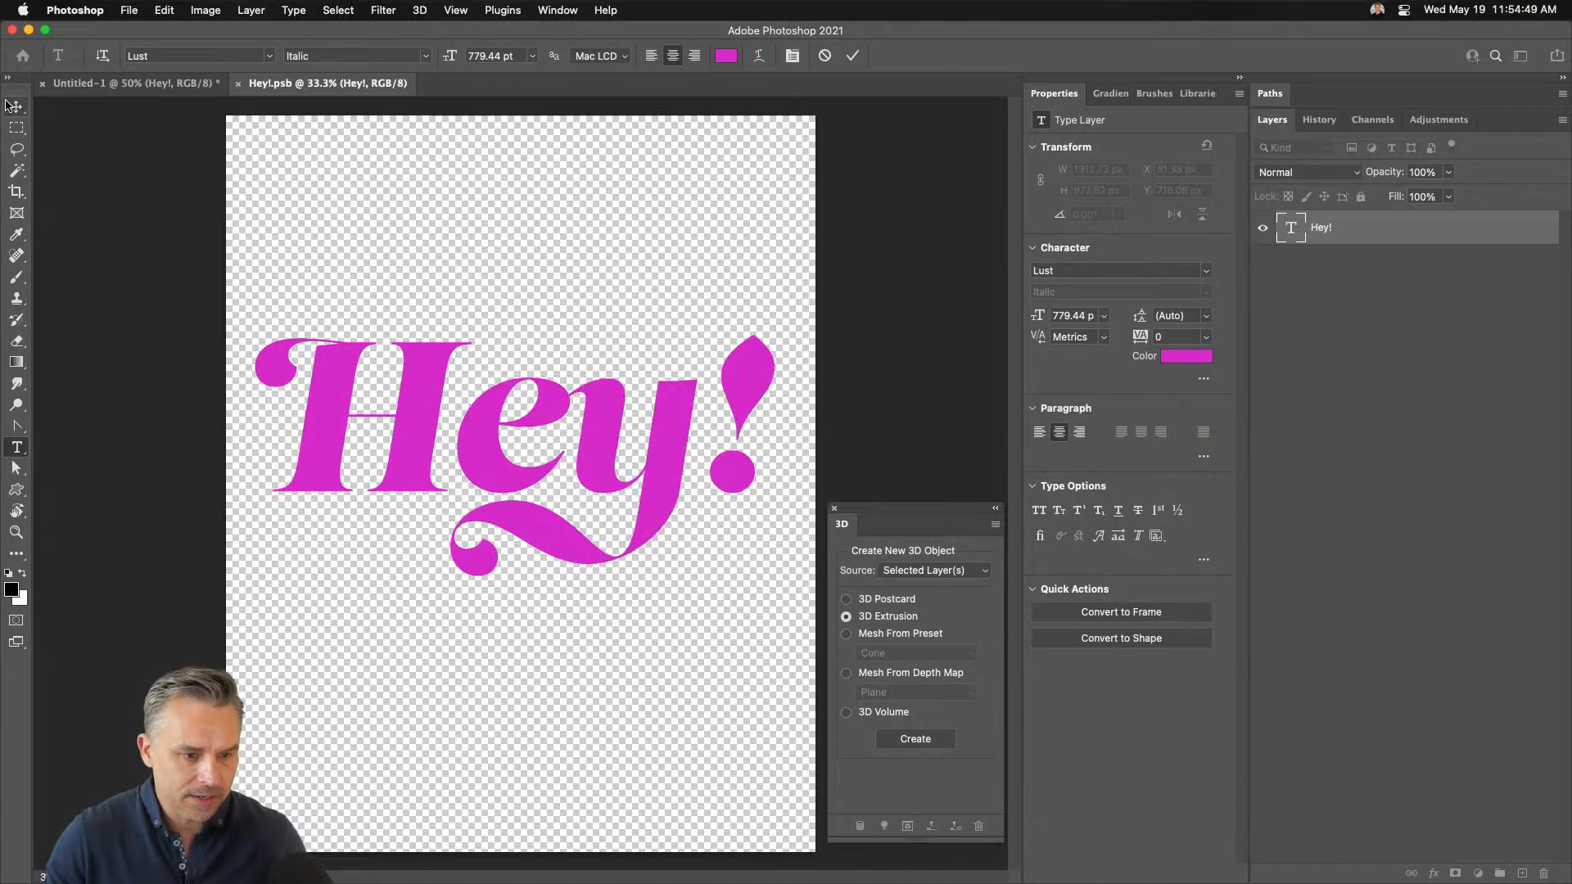
pyautogui.press('super+s')
pyautogui.click(167, 83)
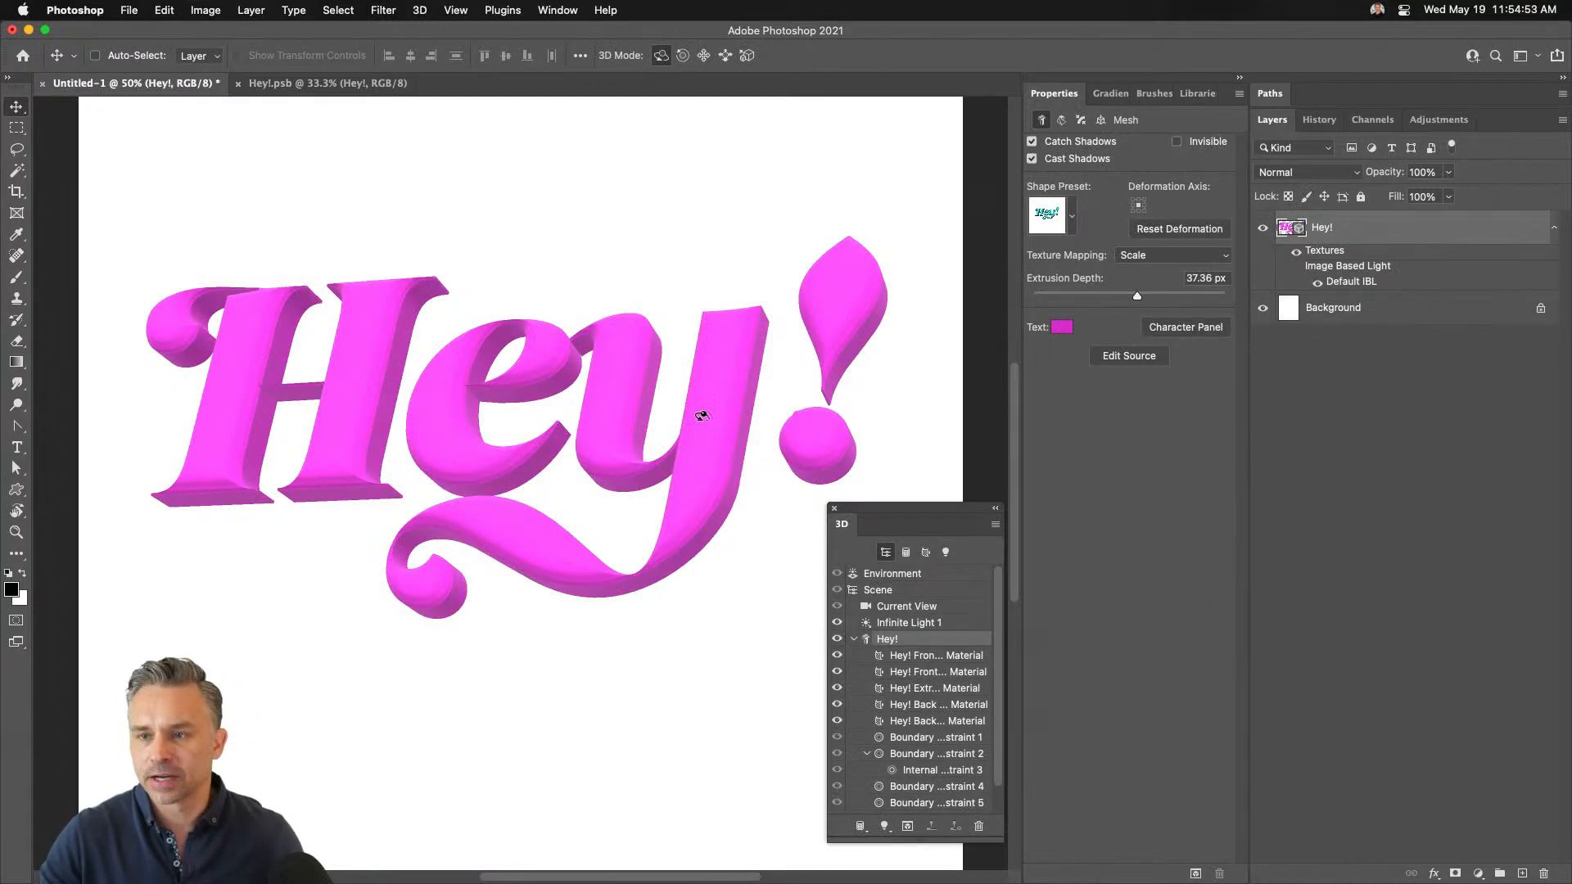
# Export the Hey! 3D layer to the Desktop as a Wavefront|OBJ model named HEY.obj
pyautogui.click(834, 509)
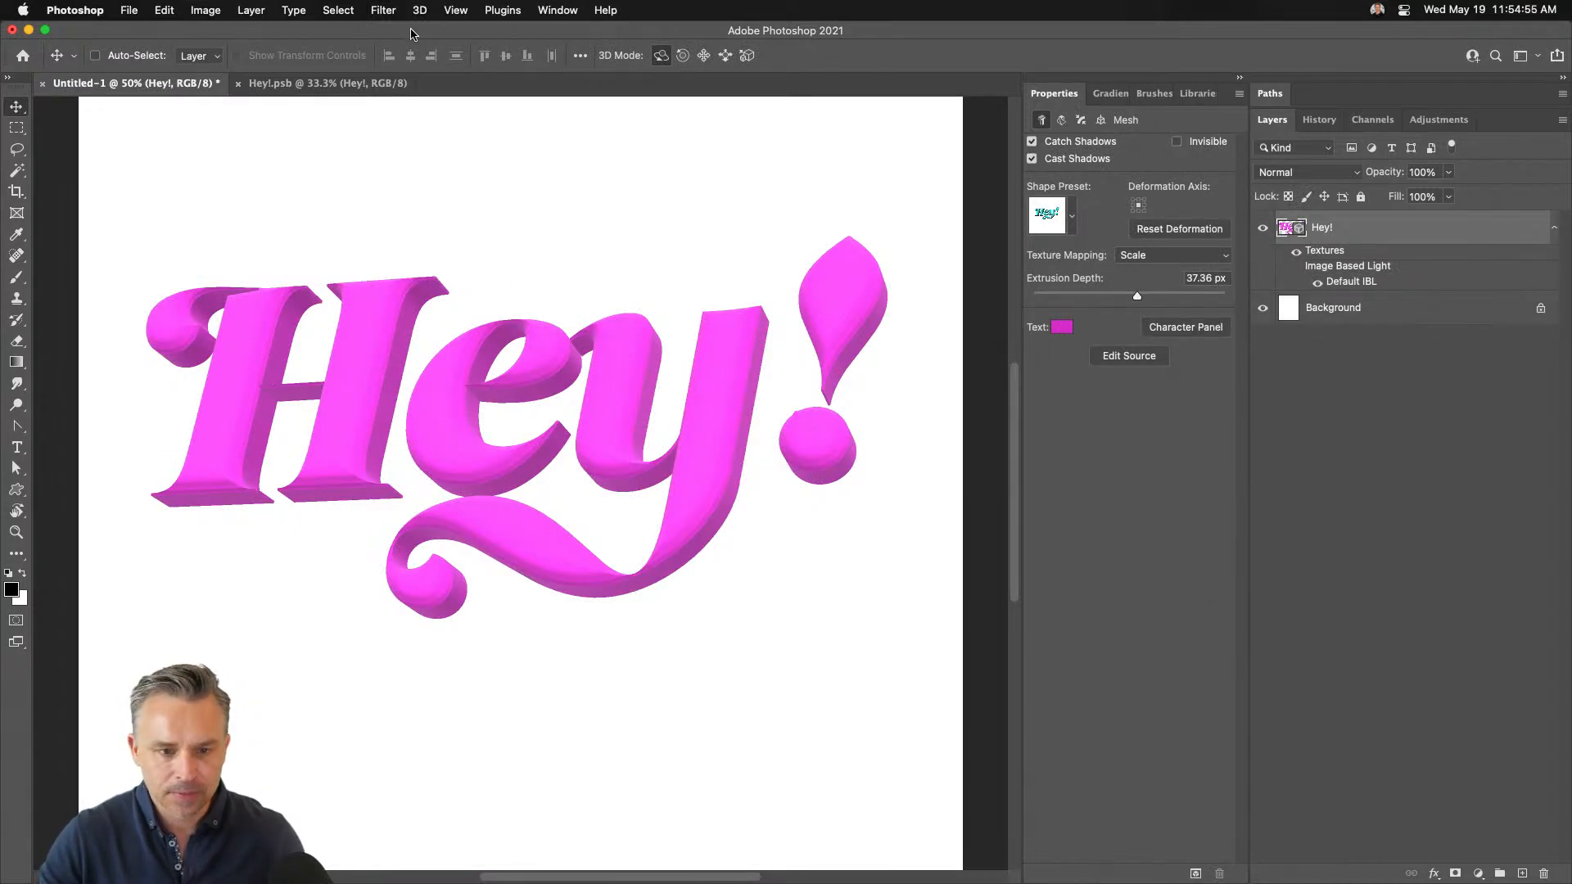
pyautogui.click(449, 11)
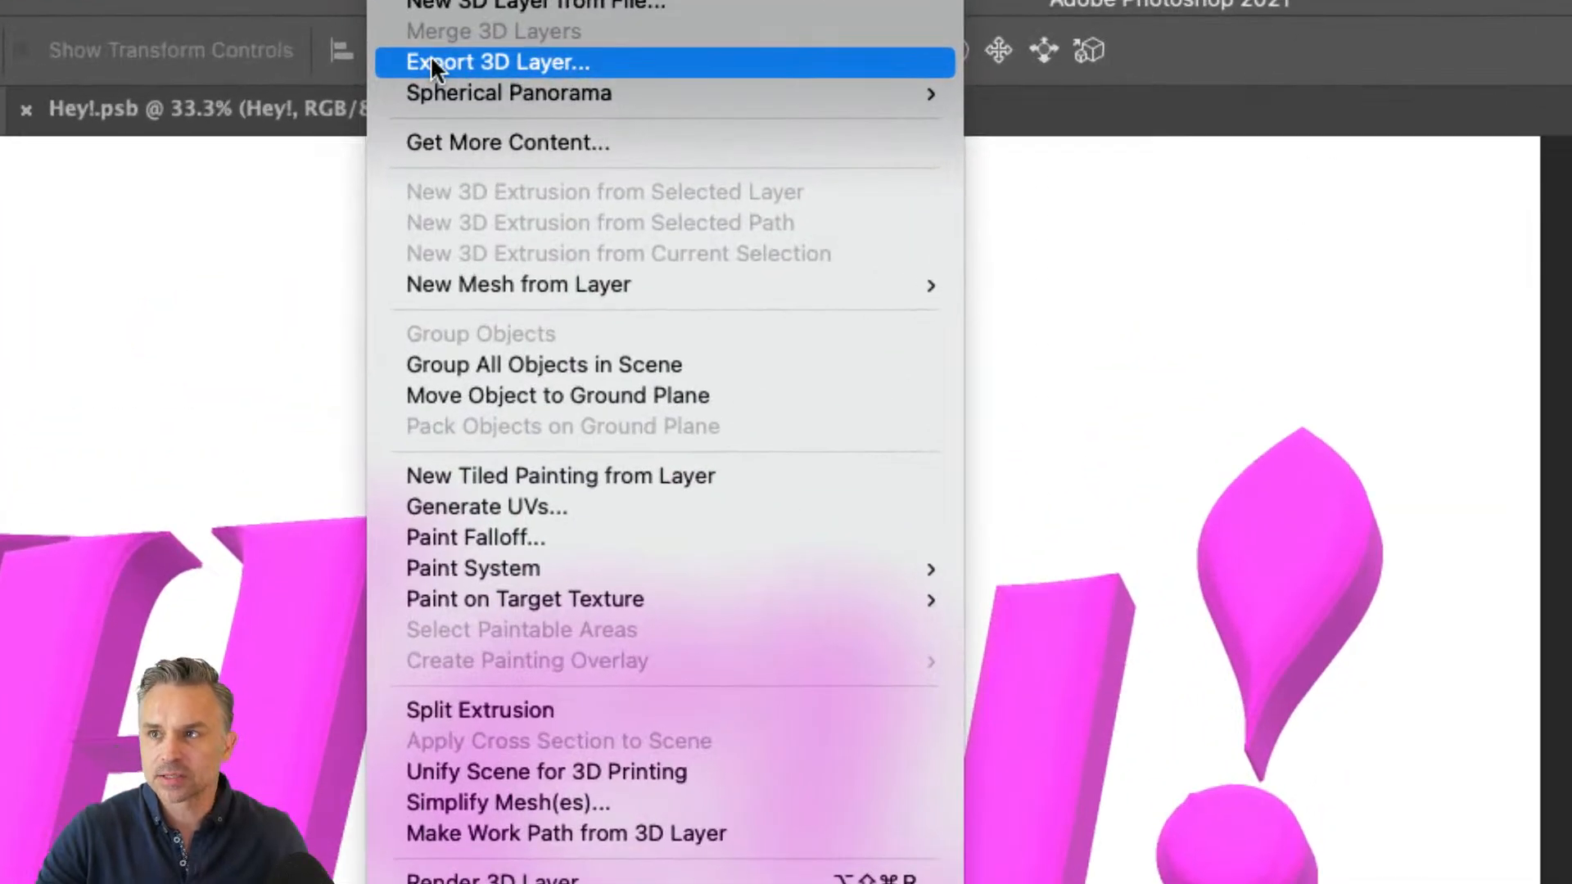
pyautogui.click(433, 60)
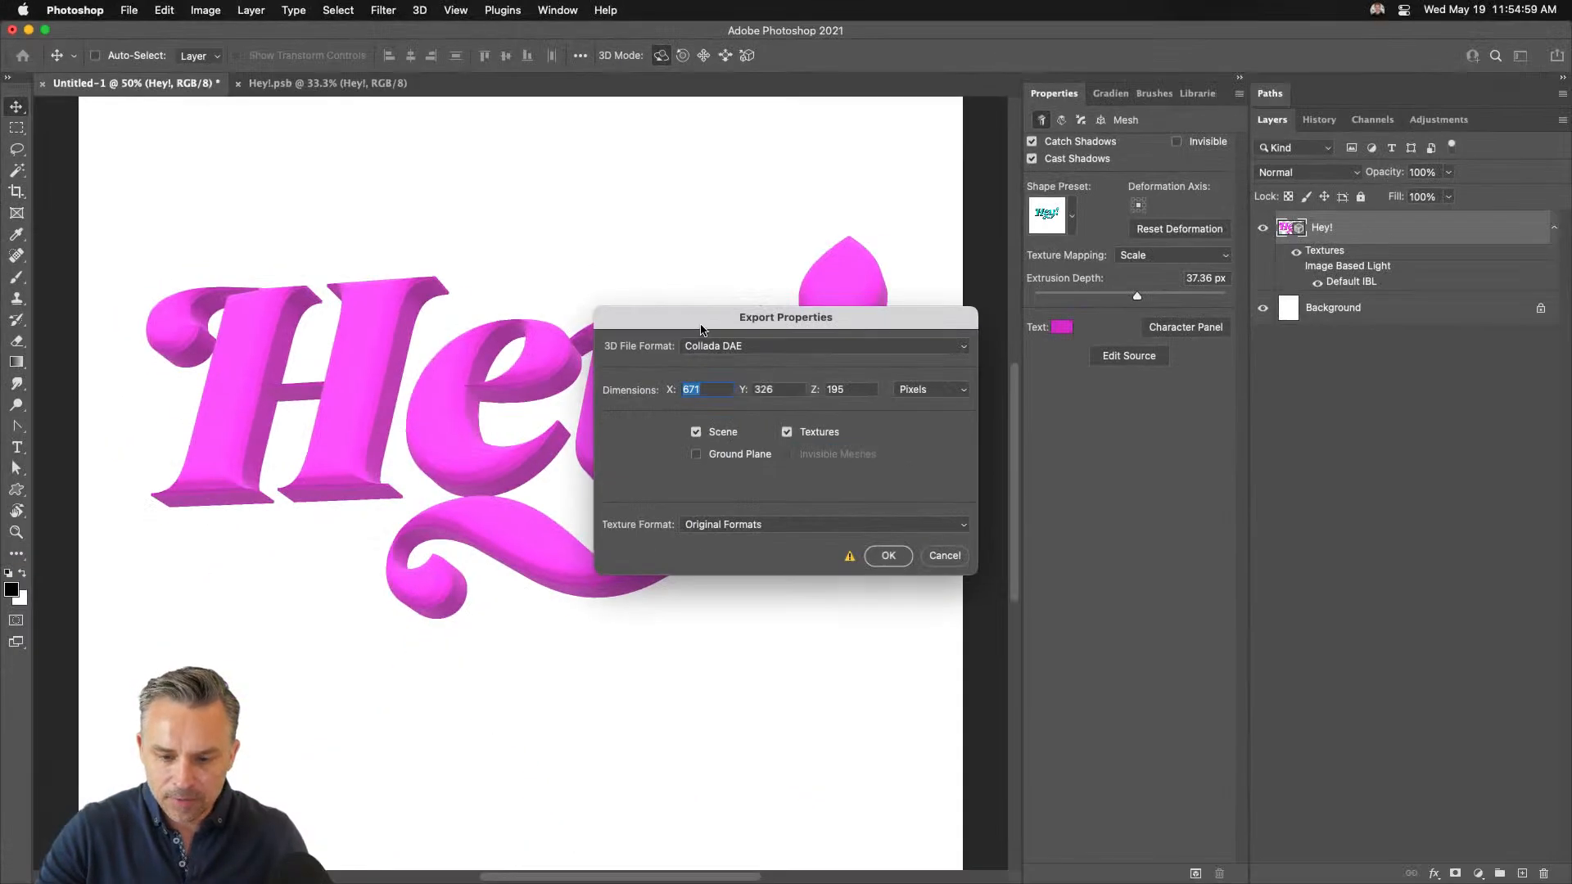
pyautogui.moveTo(698, 324); pyautogui.dragTo(657, 322)
pyautogui.click(664, 345)
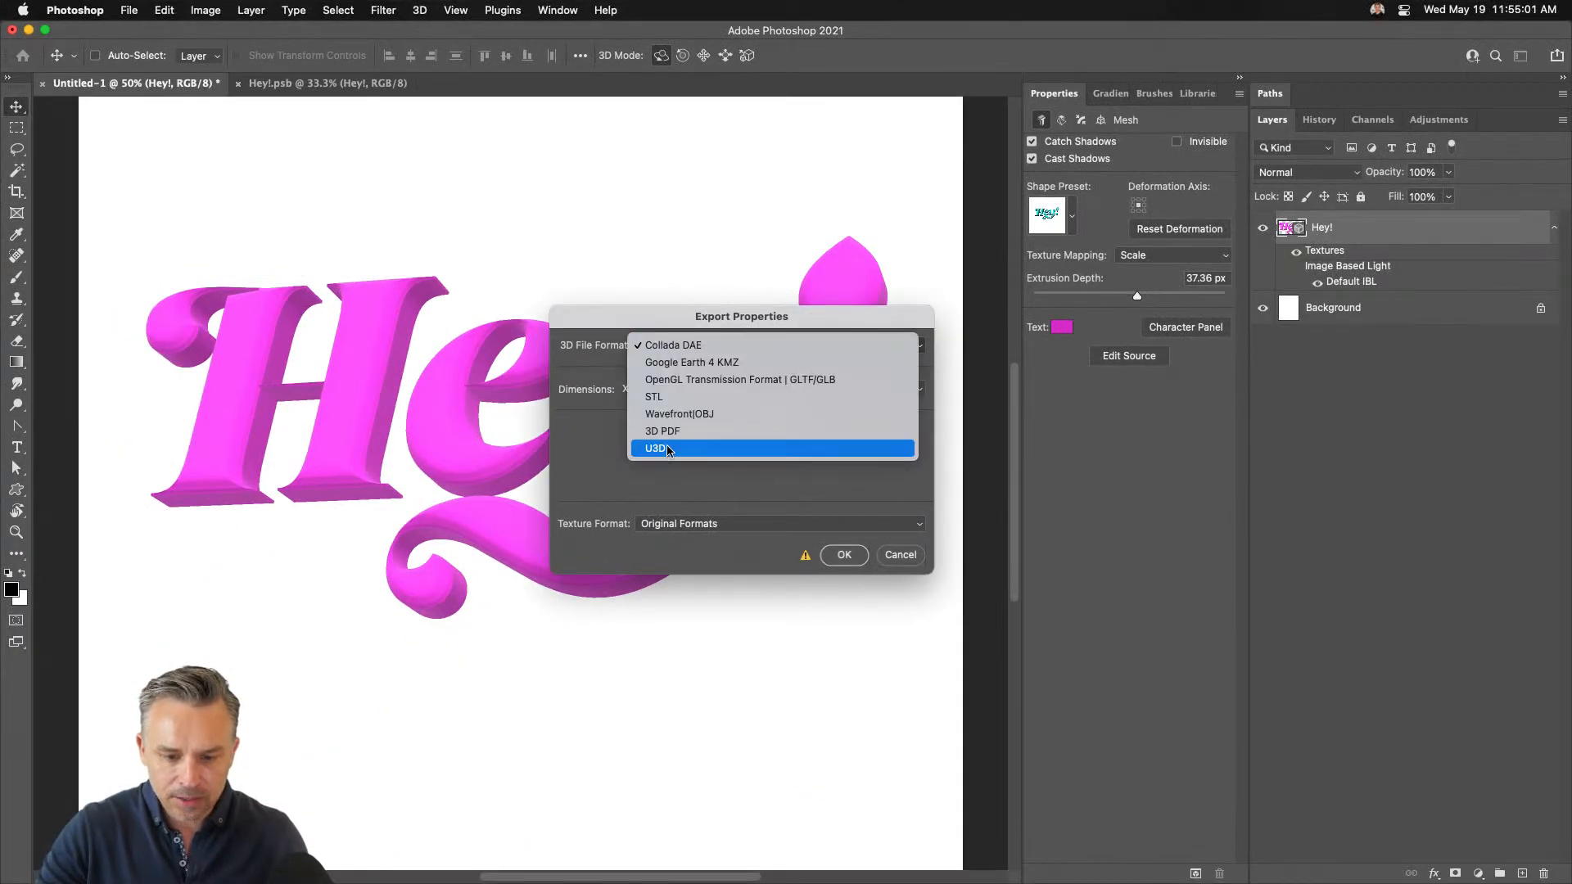
pyautogui.click(681, 414)
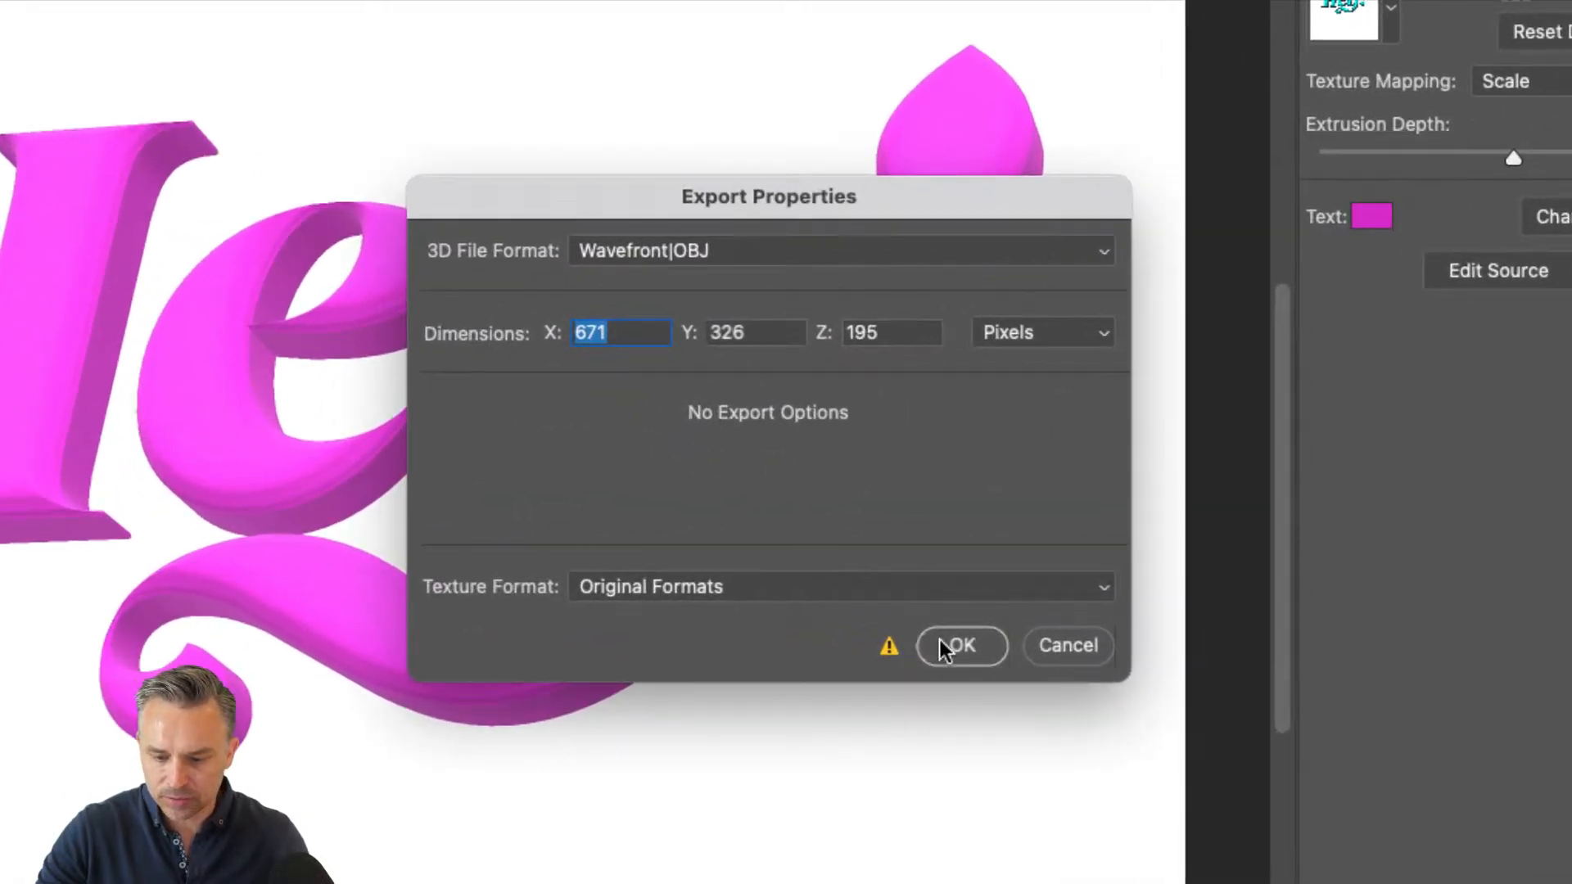
pyautogui.click(940, 641)
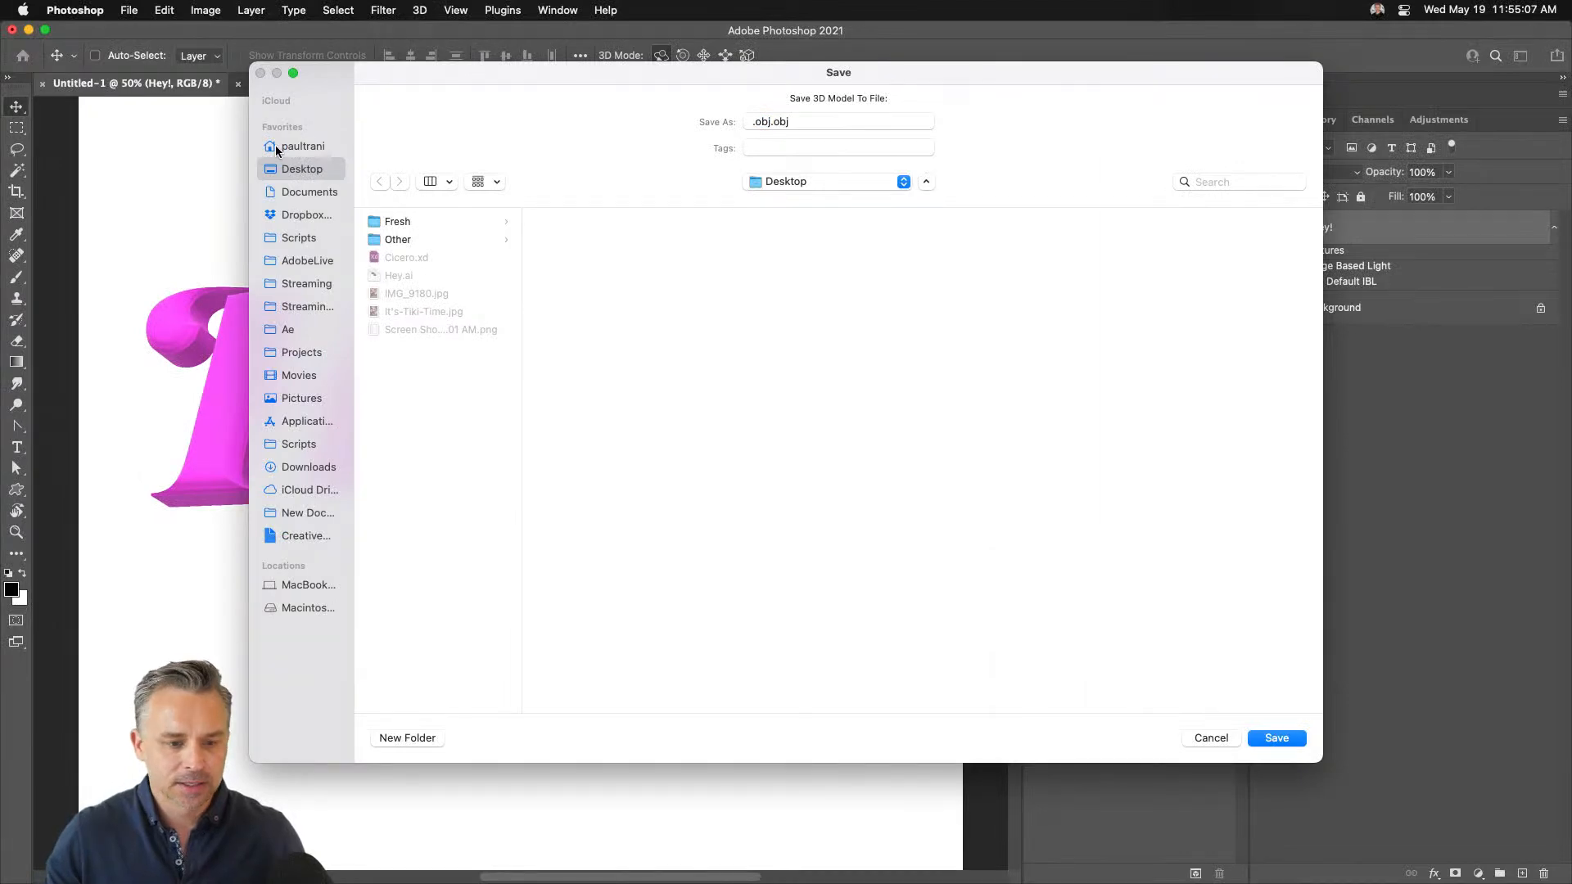
pyautogui.click(765, 127)
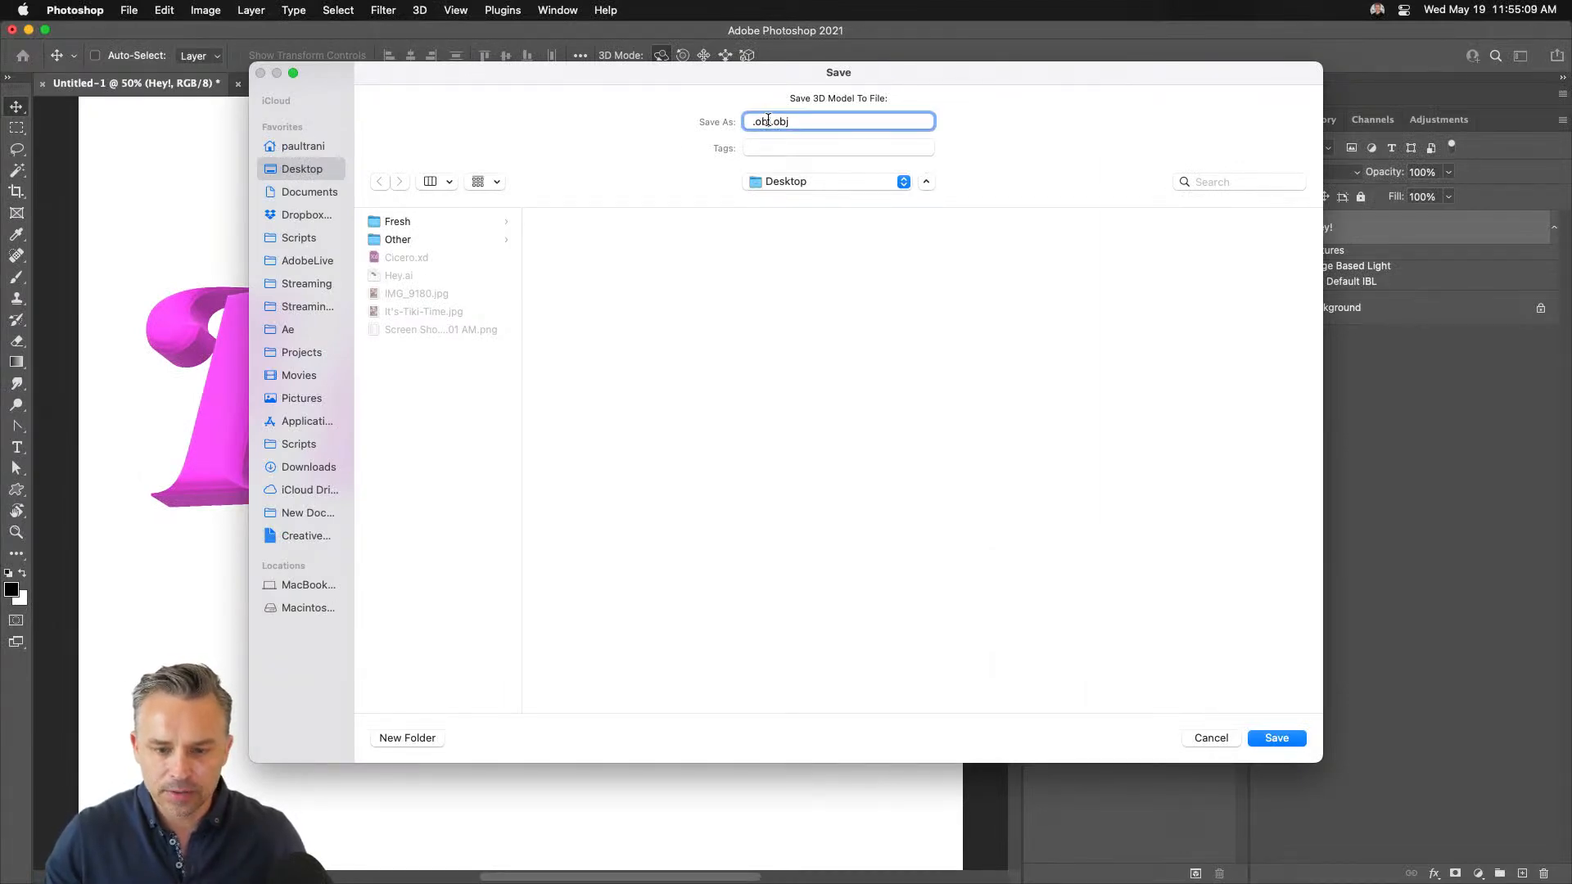
pyautogui.write('HEY')
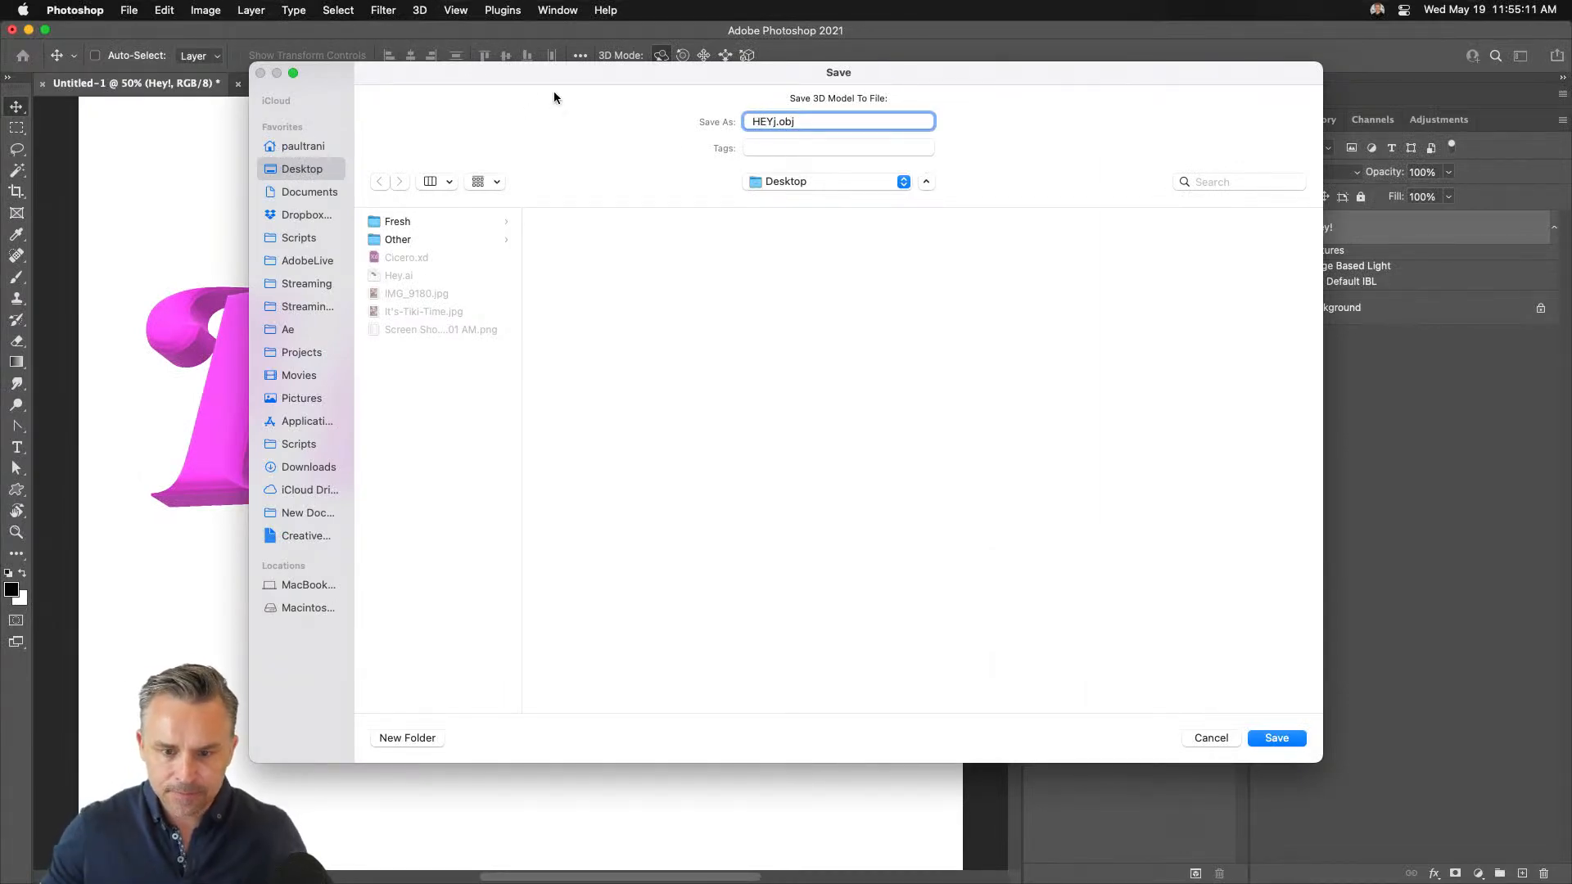
pyautogui.press('Return')
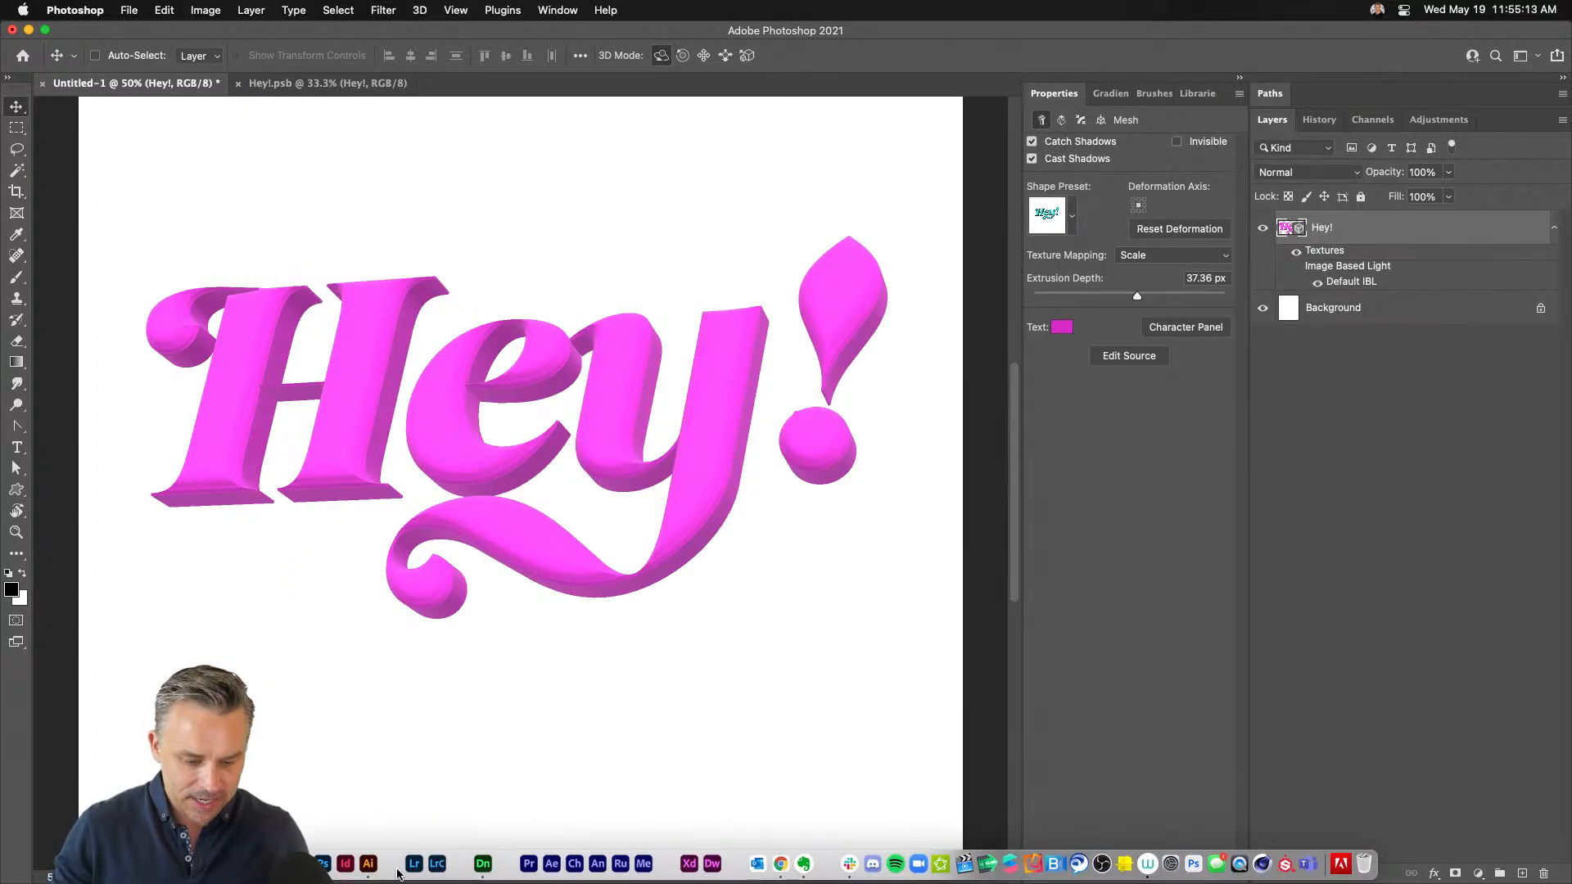
# Switch to Adobe Dimension and import HEY.obj from the Desktop into the empty scene
pyautogui.click(483, 867)
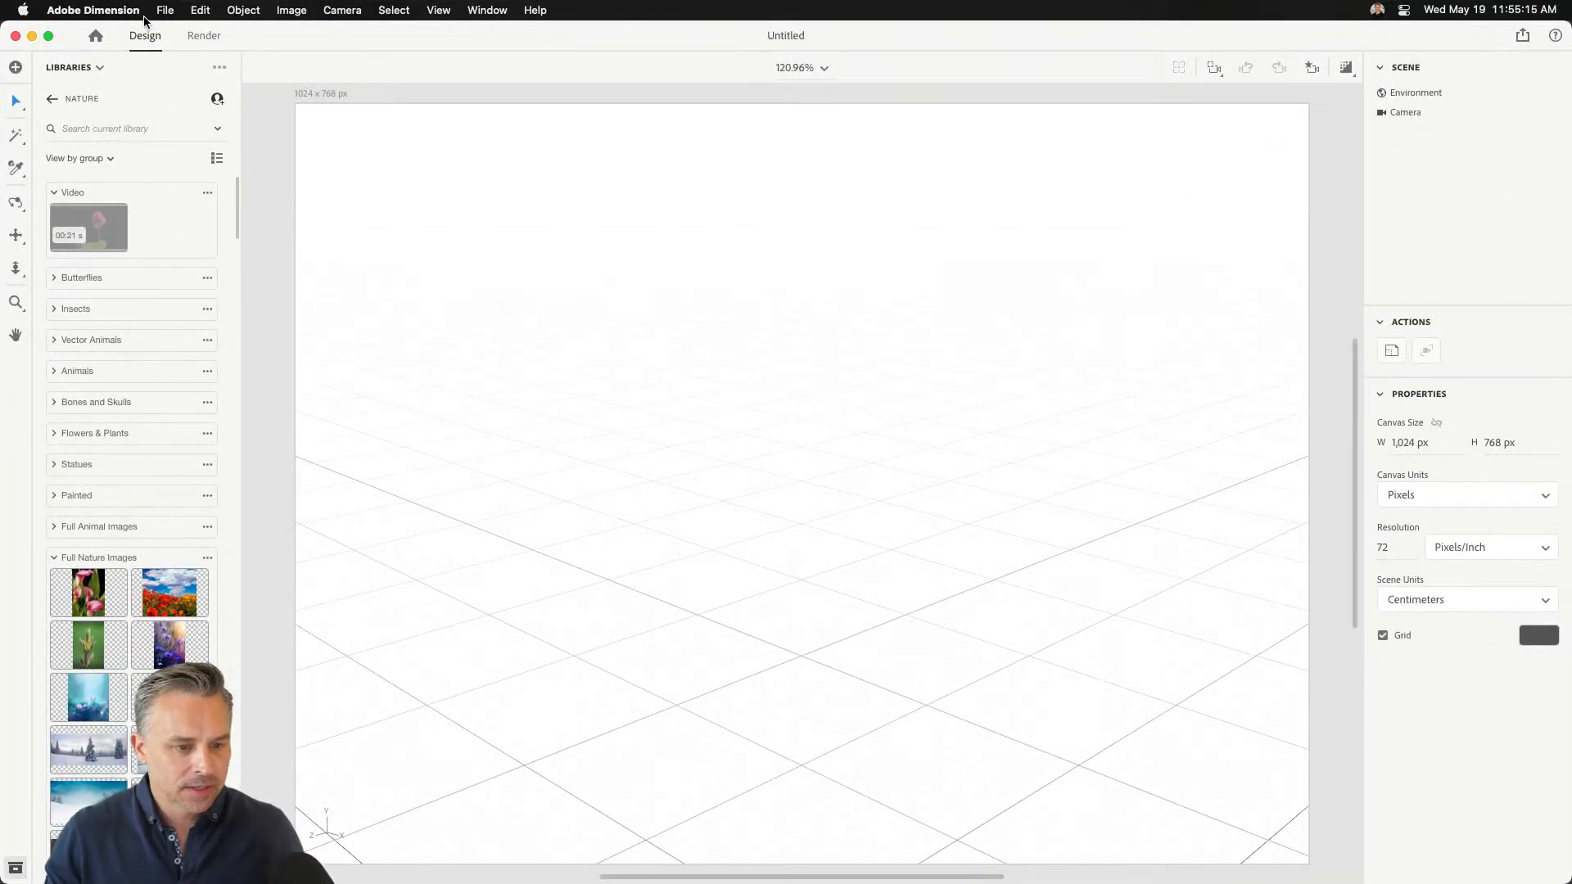
pyautogui.click(162, 10)
pyautogui.moveTo(198, 223)
pyautogui.click(416, 221)
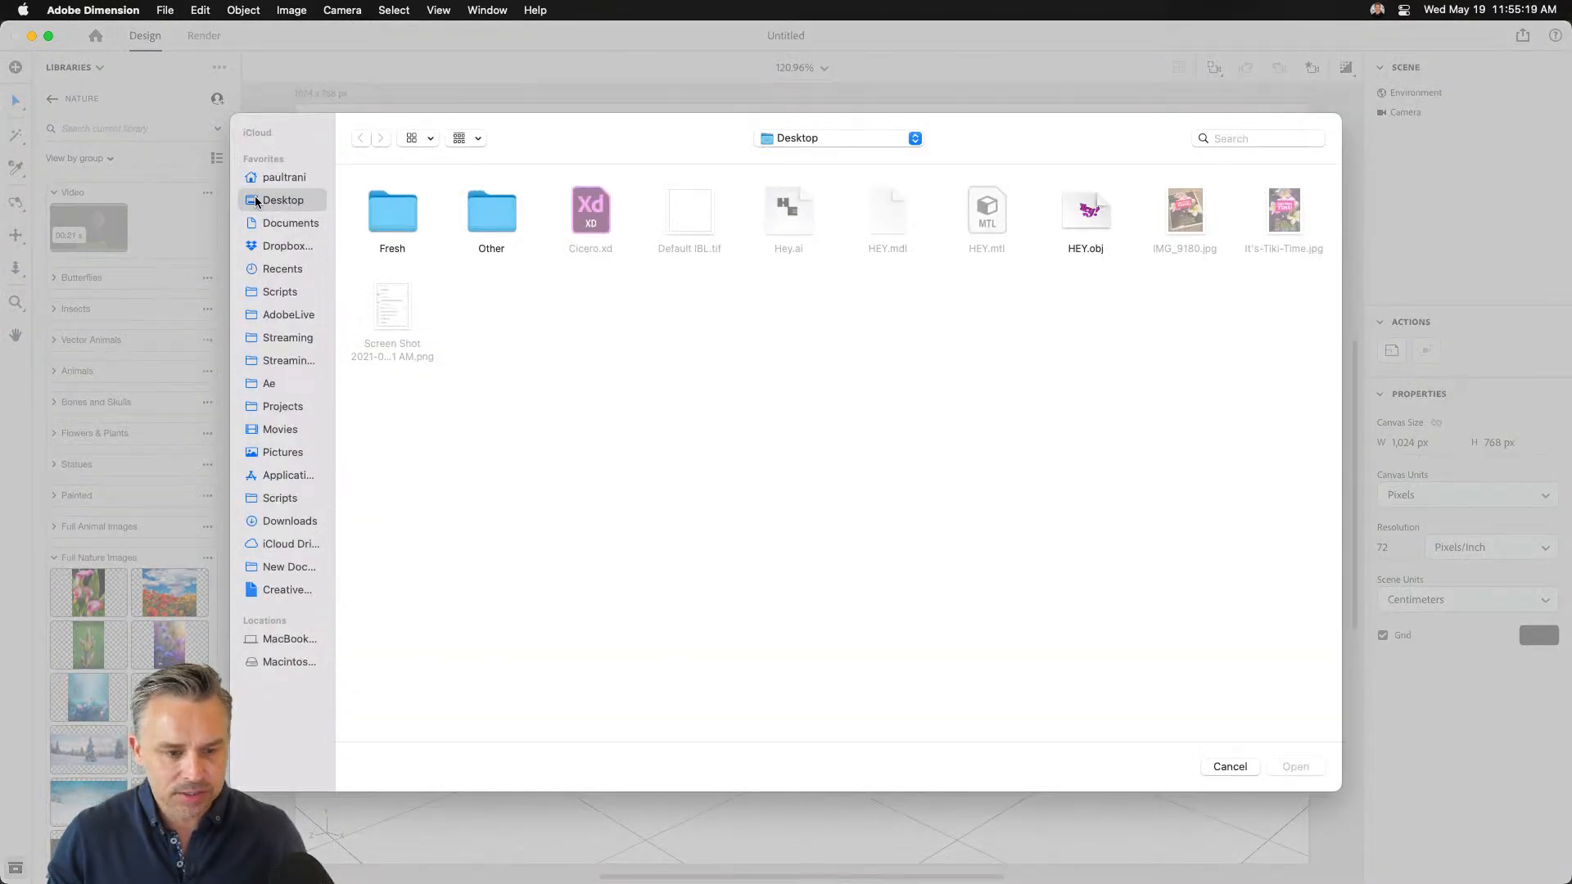
pyautogui.doubleClick(1086, 211)
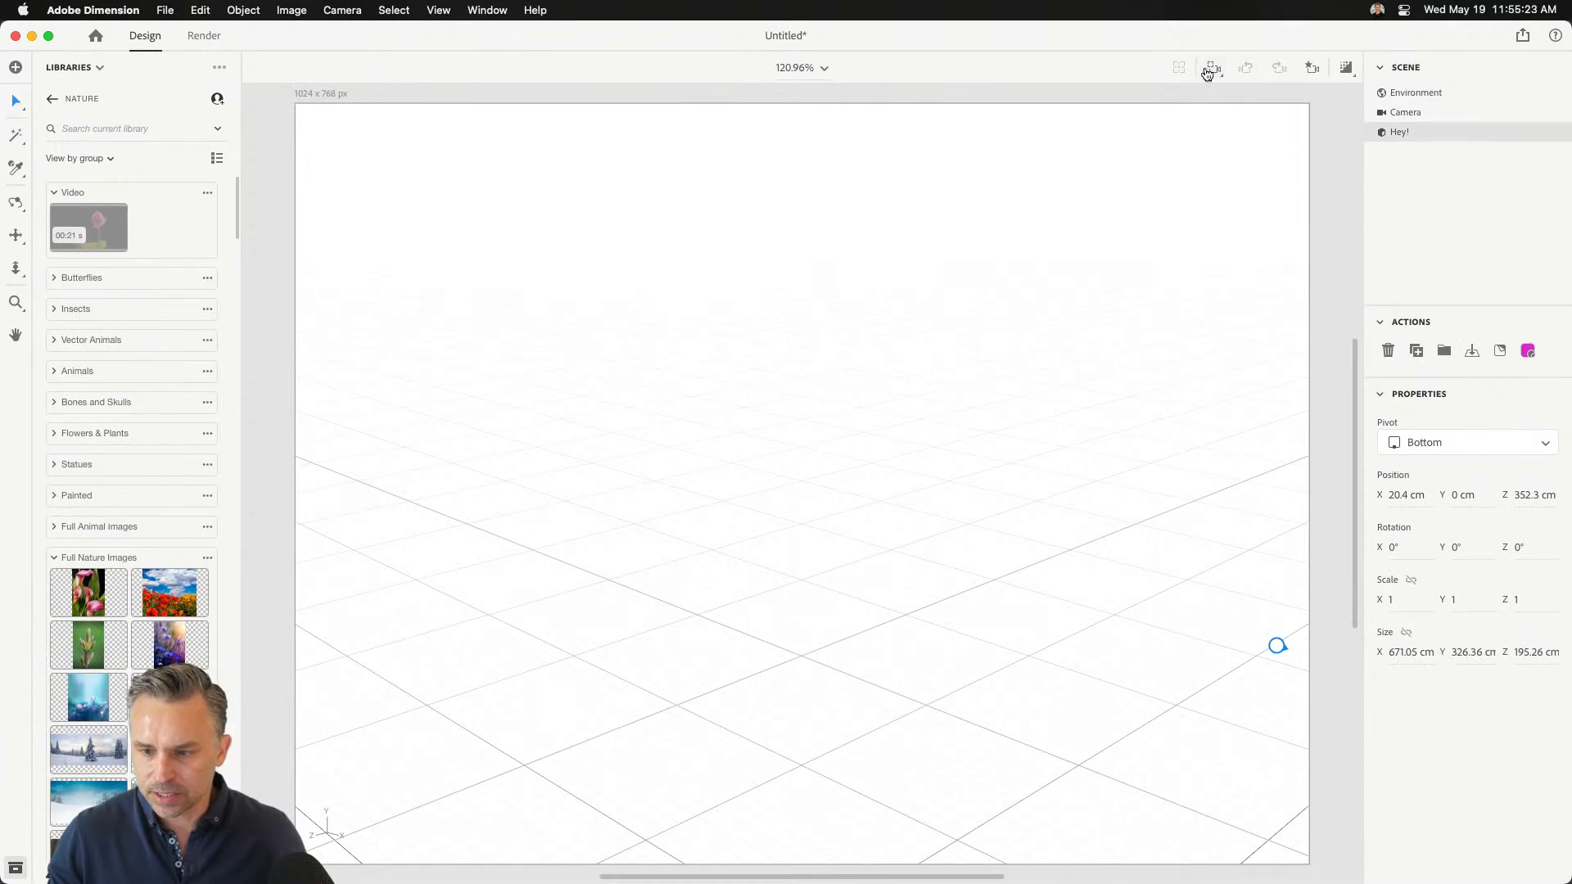
# Move the Hey! model along X to 42.5 cm and rotate it 13° about the Y axis
pyautogui.moveTo(607, 465); pyautogui.dragTo(624, 420)
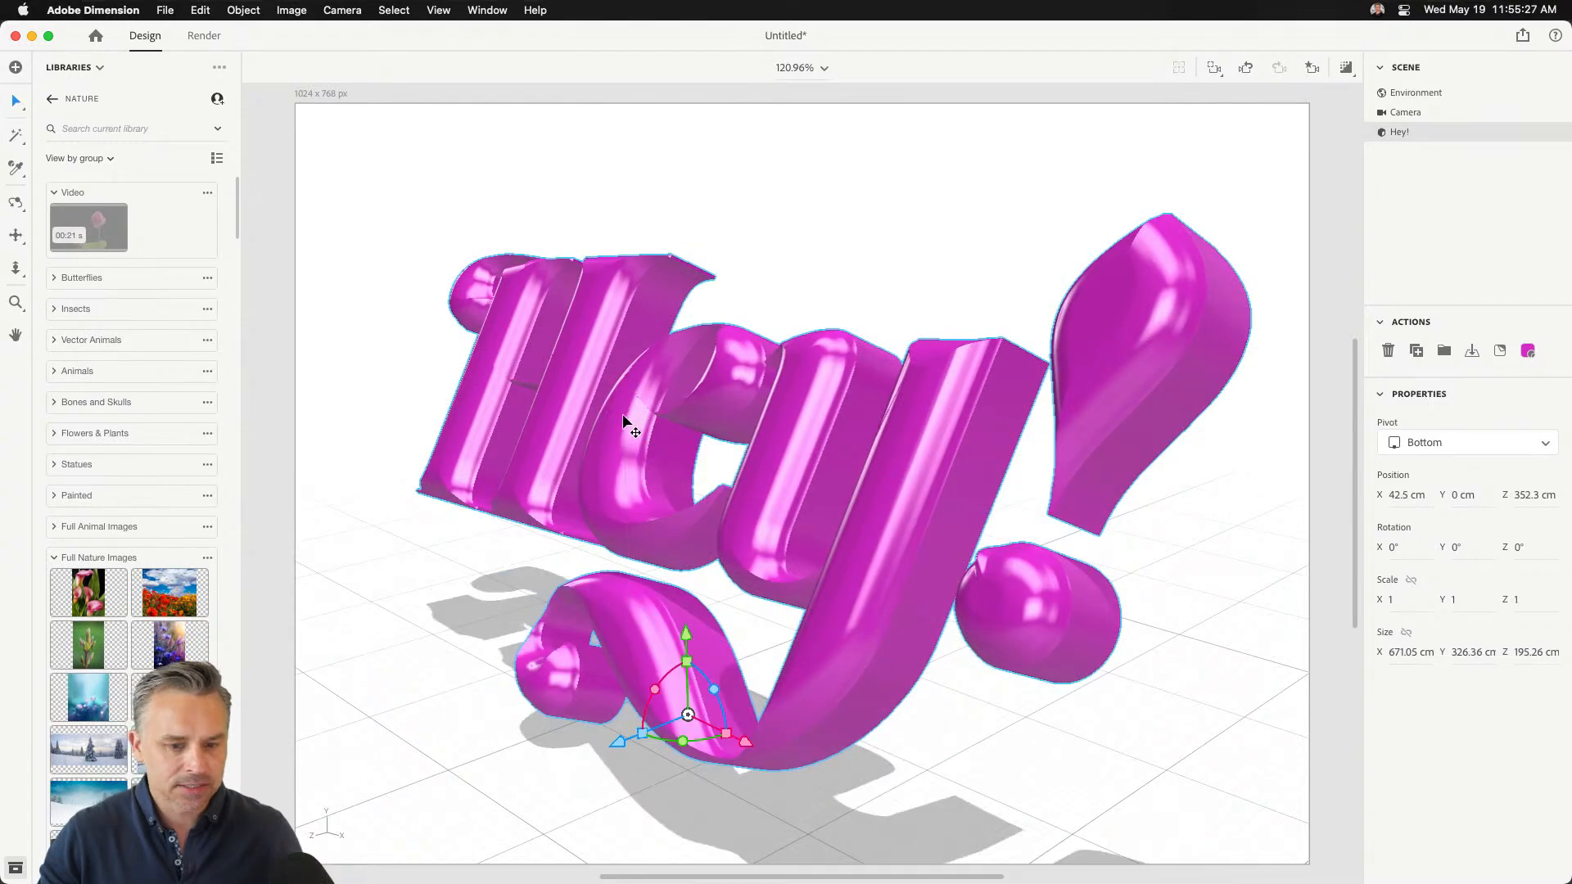
pyautogui.moveTo(683, 741)
pyautogui.mouseDown()
pyautogui.moveTo(759, 740)
pyautogui.moveTo(688, 741)
pyautogui.mouseUp()
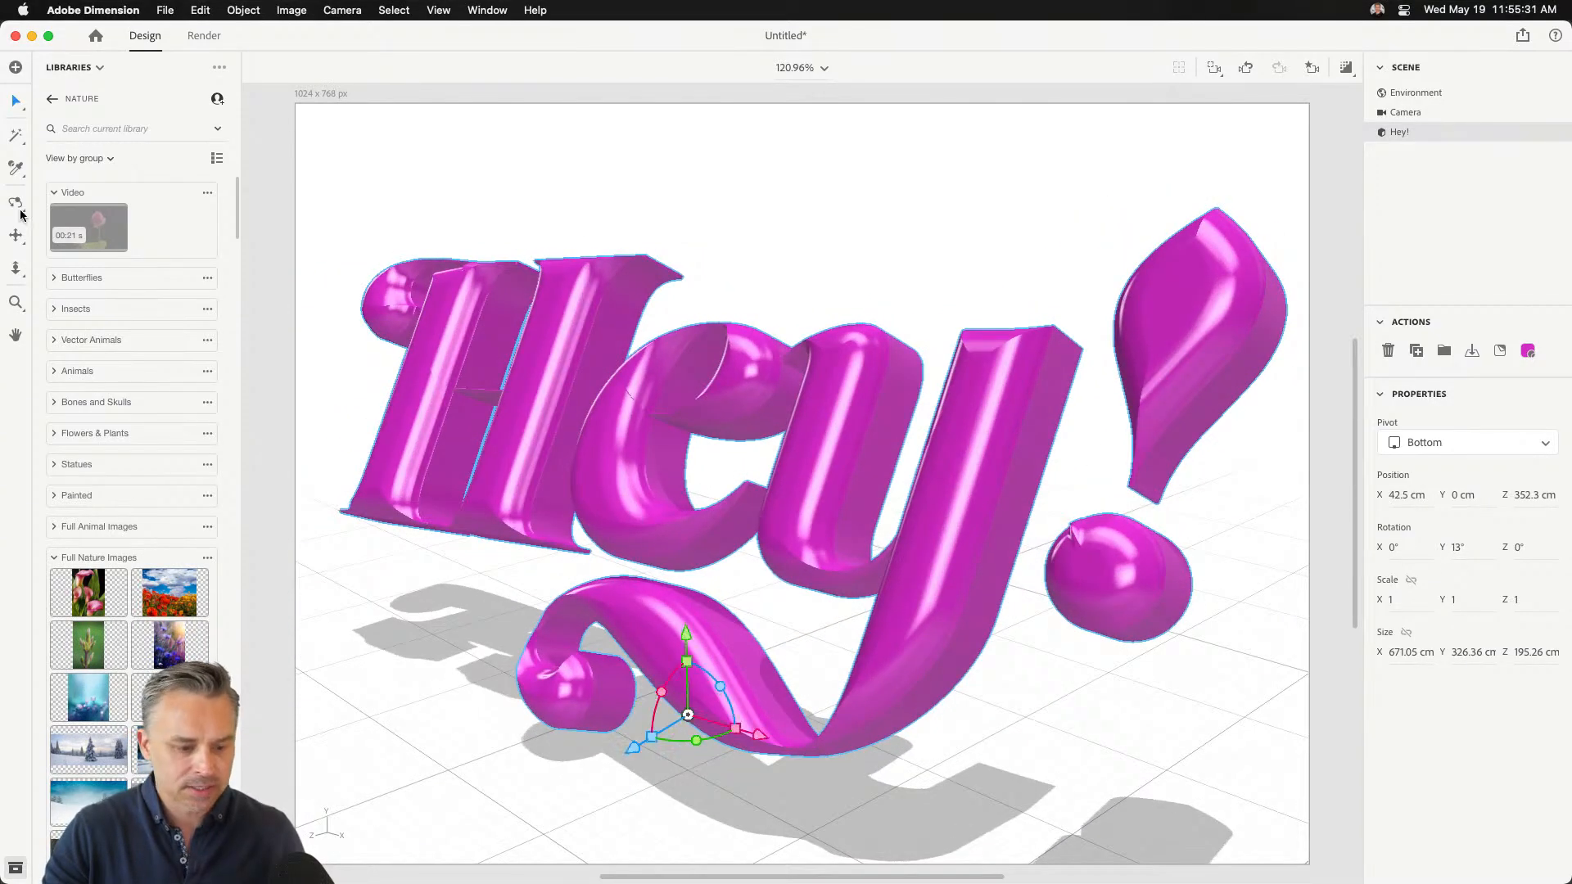
# Apply the Rainbow Anodized Metal material from the starter assets to the Hey! model
pyautogui.click(51, 100)
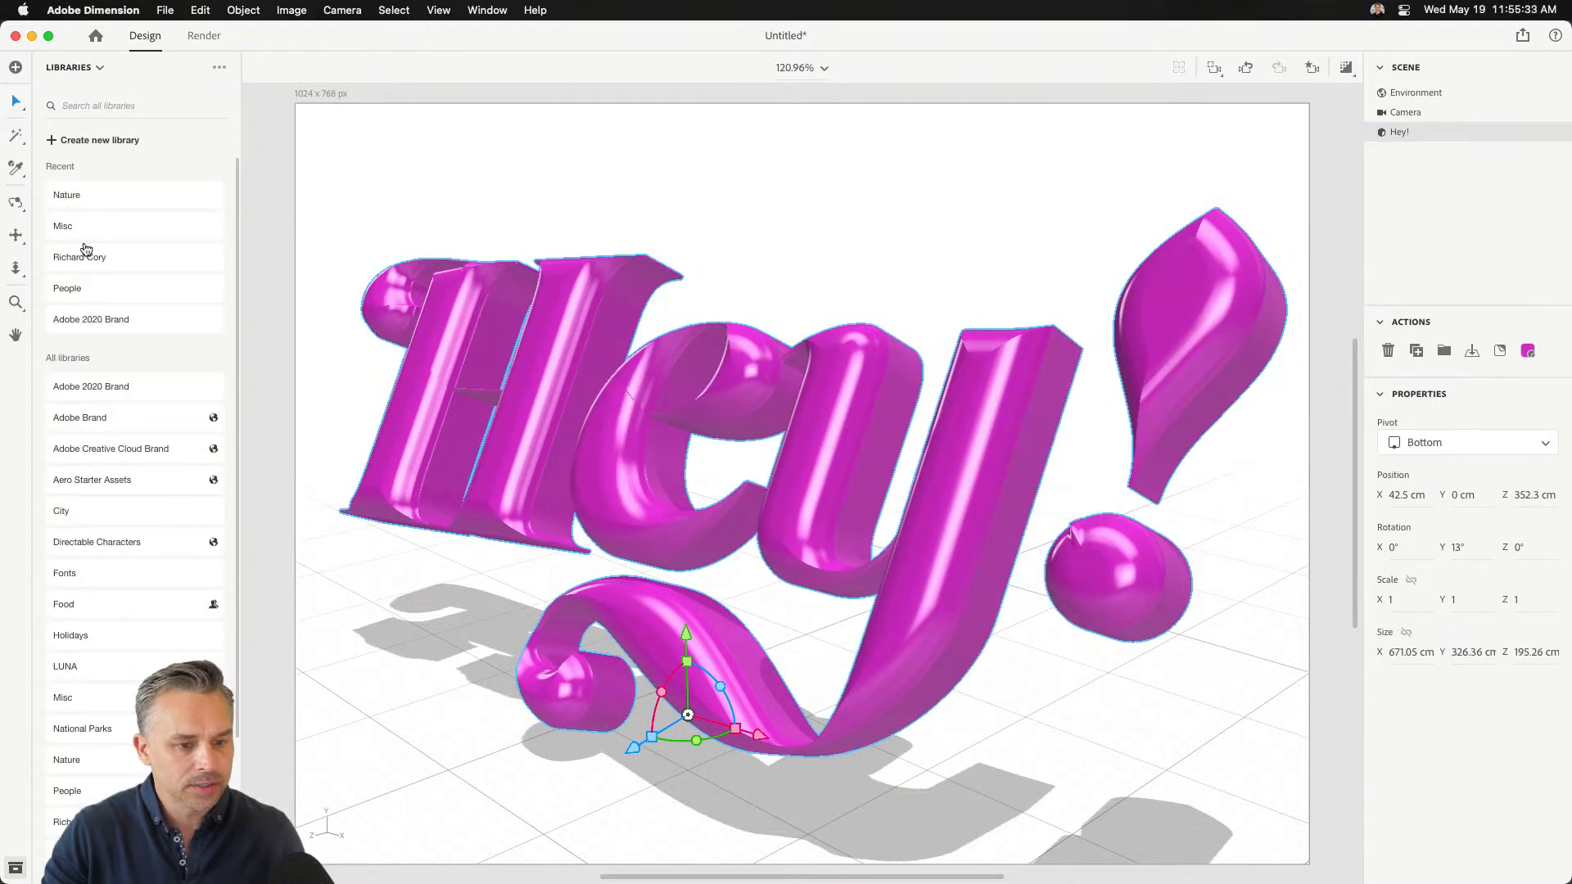
pyautogui.click(64, 69)
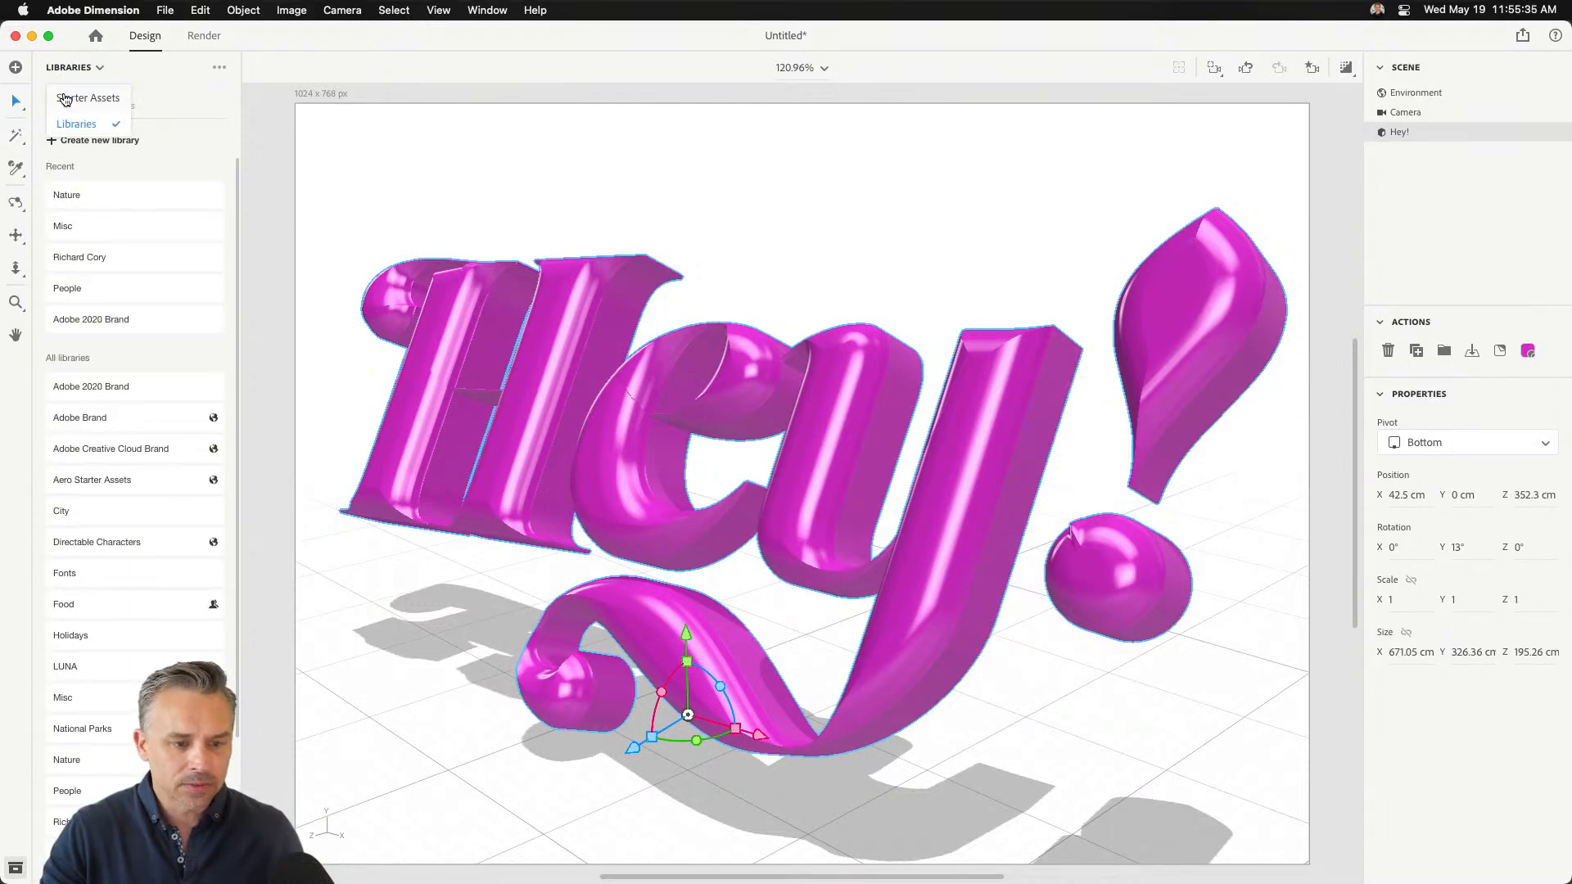
pyautogui.click(64, 98)
pyautogui.click(163, 128)
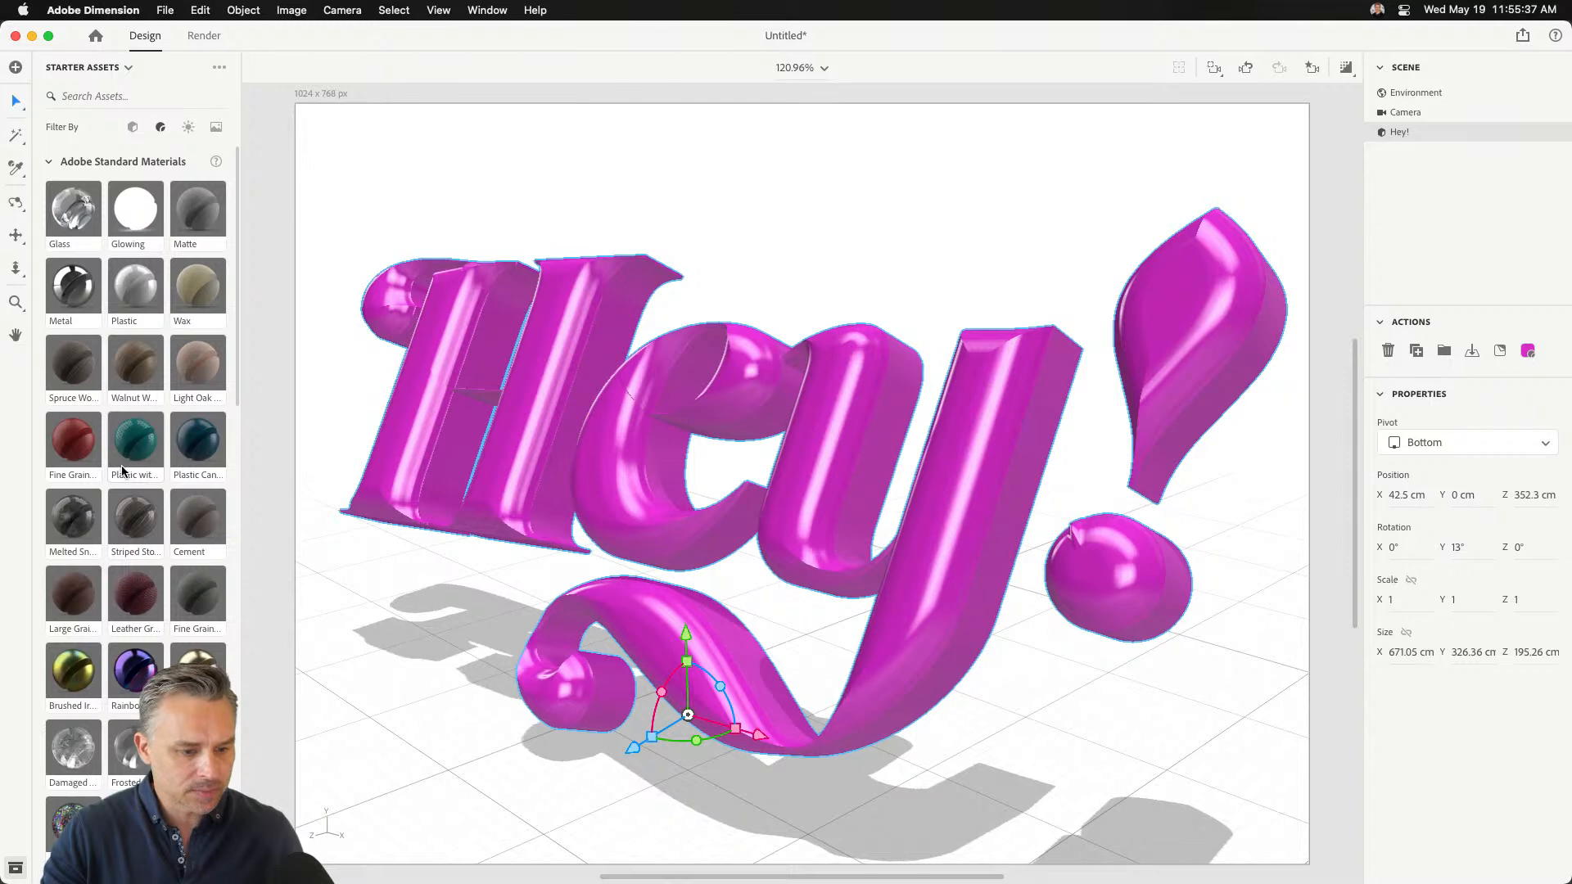
pyautogui.moveTo(124, 687); pyautogui.dragTo(761, 382)
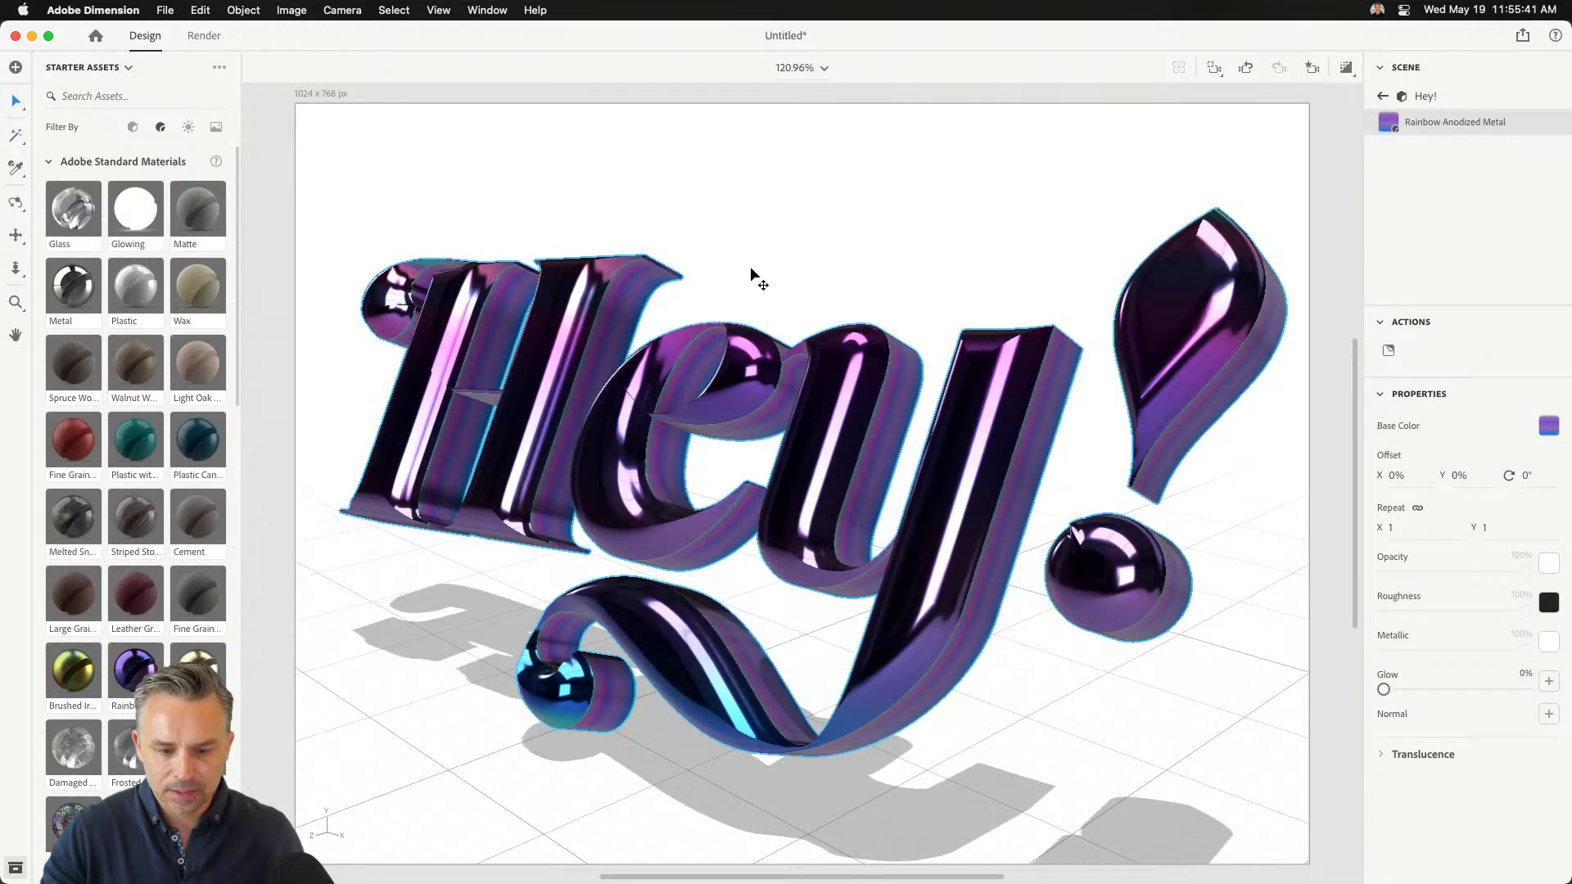
# Light the scene with the Studio Color Stage environment light and orbit the camera to a higher, more frontal view of Hey!
pyautogui.click(189, 128)
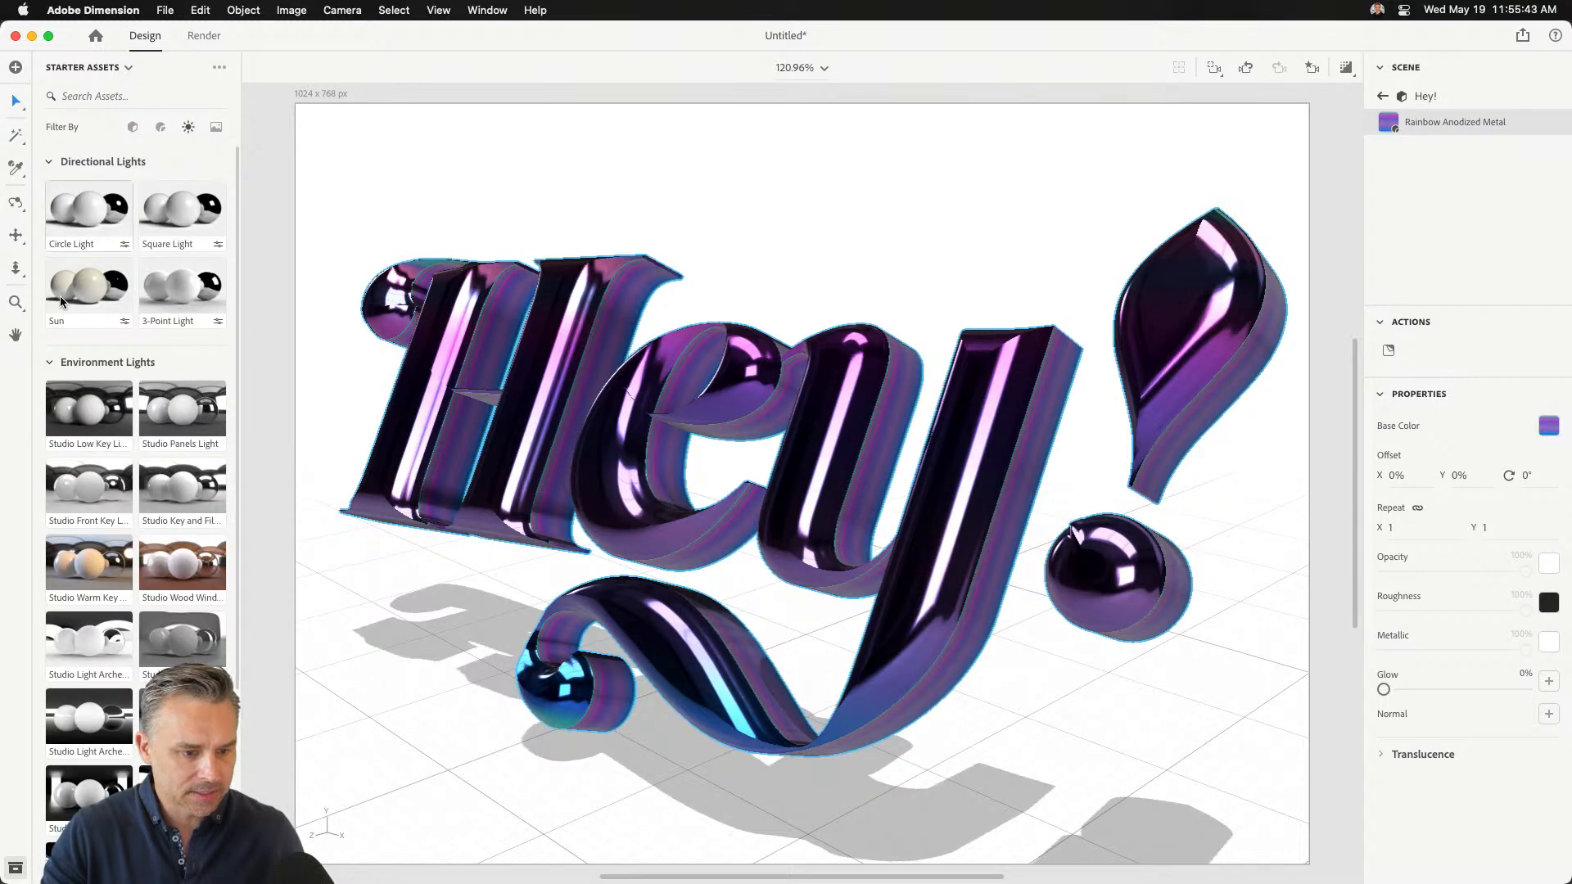
pyautogui.scroll(-3, 54, 741)
pyautogui.scroll(-1, 54, 741)
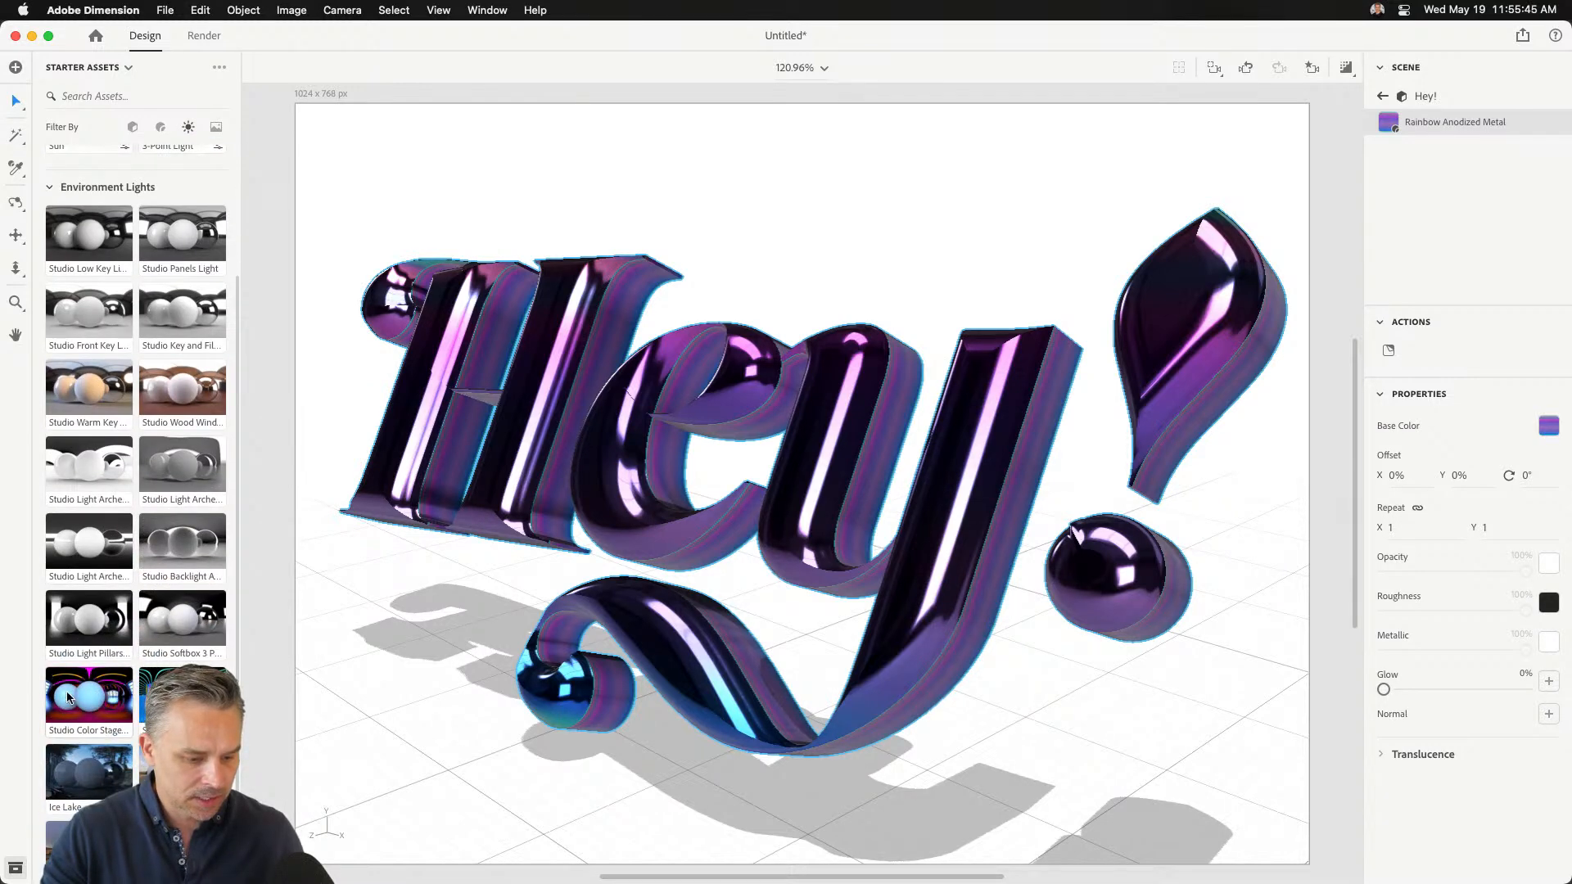
pyautogui.click(68, 698)
pyautogui.press('2')
pyautogui.moveTo(501, 489)
pyautogui.mouseDown()
pyautogui.moveTo(541, 519)
pyautogui.moveTo(471, 472)
pyautogui.moveTo(665, 488)
pyautogui.moveTo(605, 409)
pyautogui.moveTo(538, 481)
pyautogui.moveTo(516, 477)
pyautogui.mouseUp()
pyautogui.press('3')
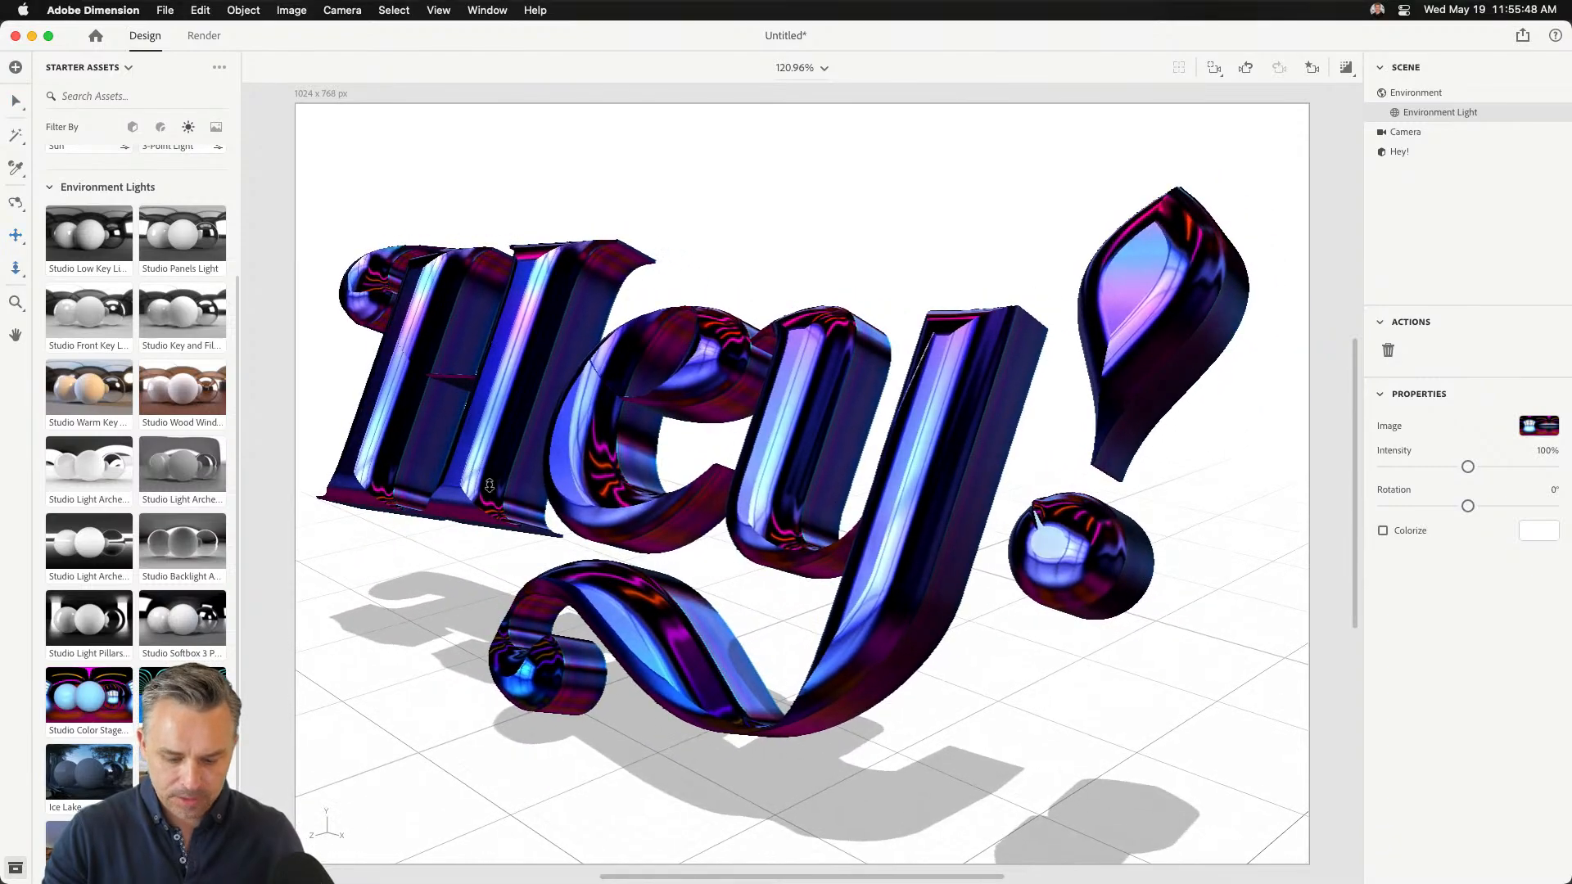
pyautogui.press('1')
pyautogui.press('2')
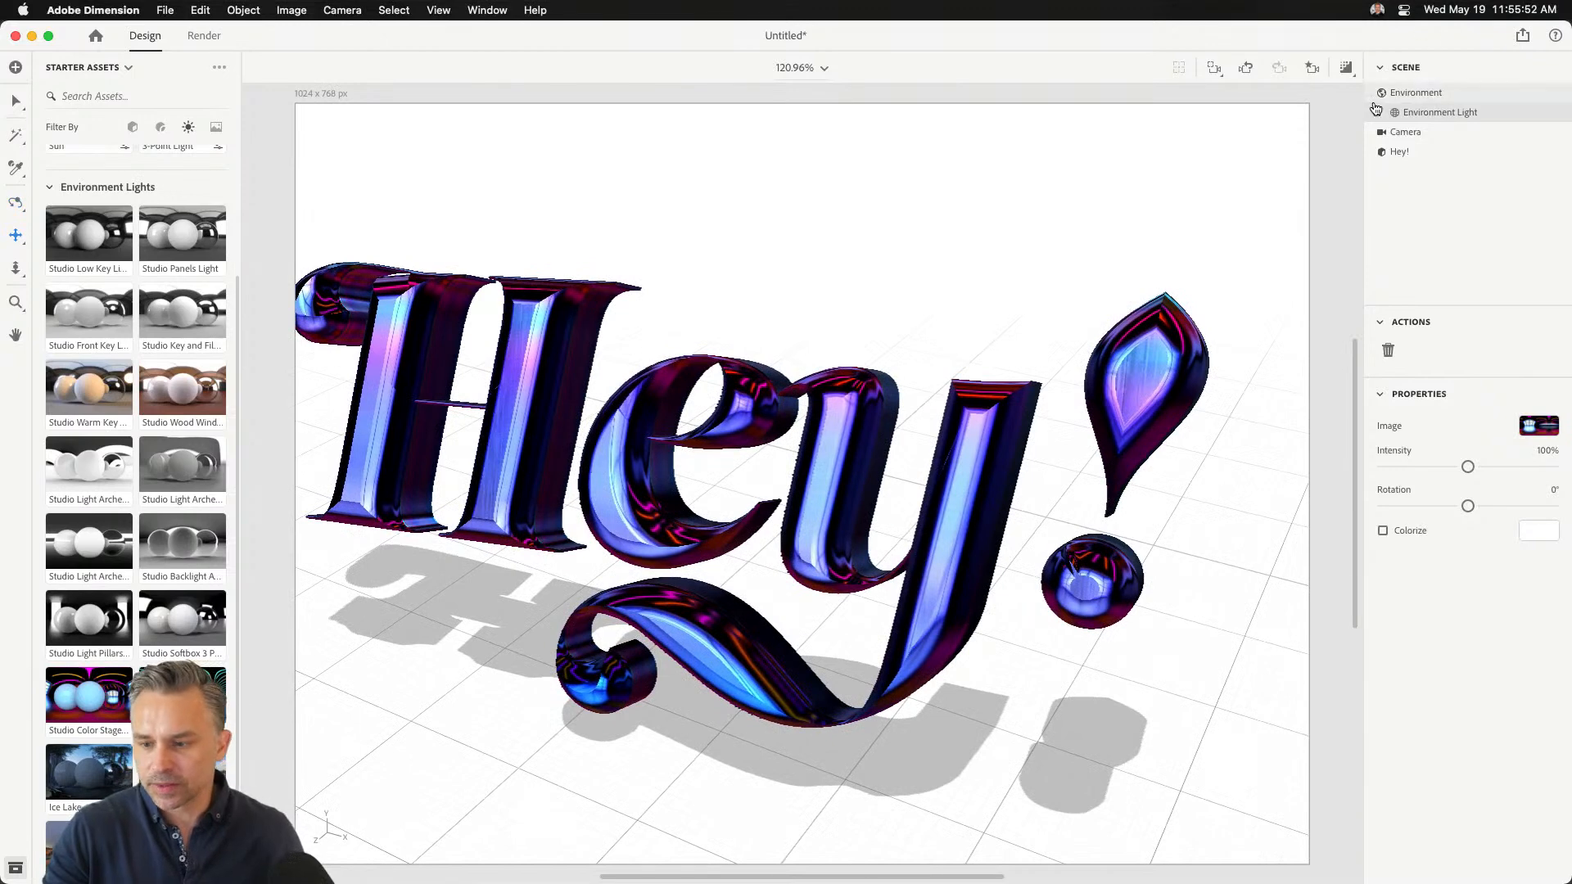
# Hide the Hey! model and add a Text basic shape, framed in the camera view
pyautogui.click(1398, 152)
pyautogui.click(1535, 151)
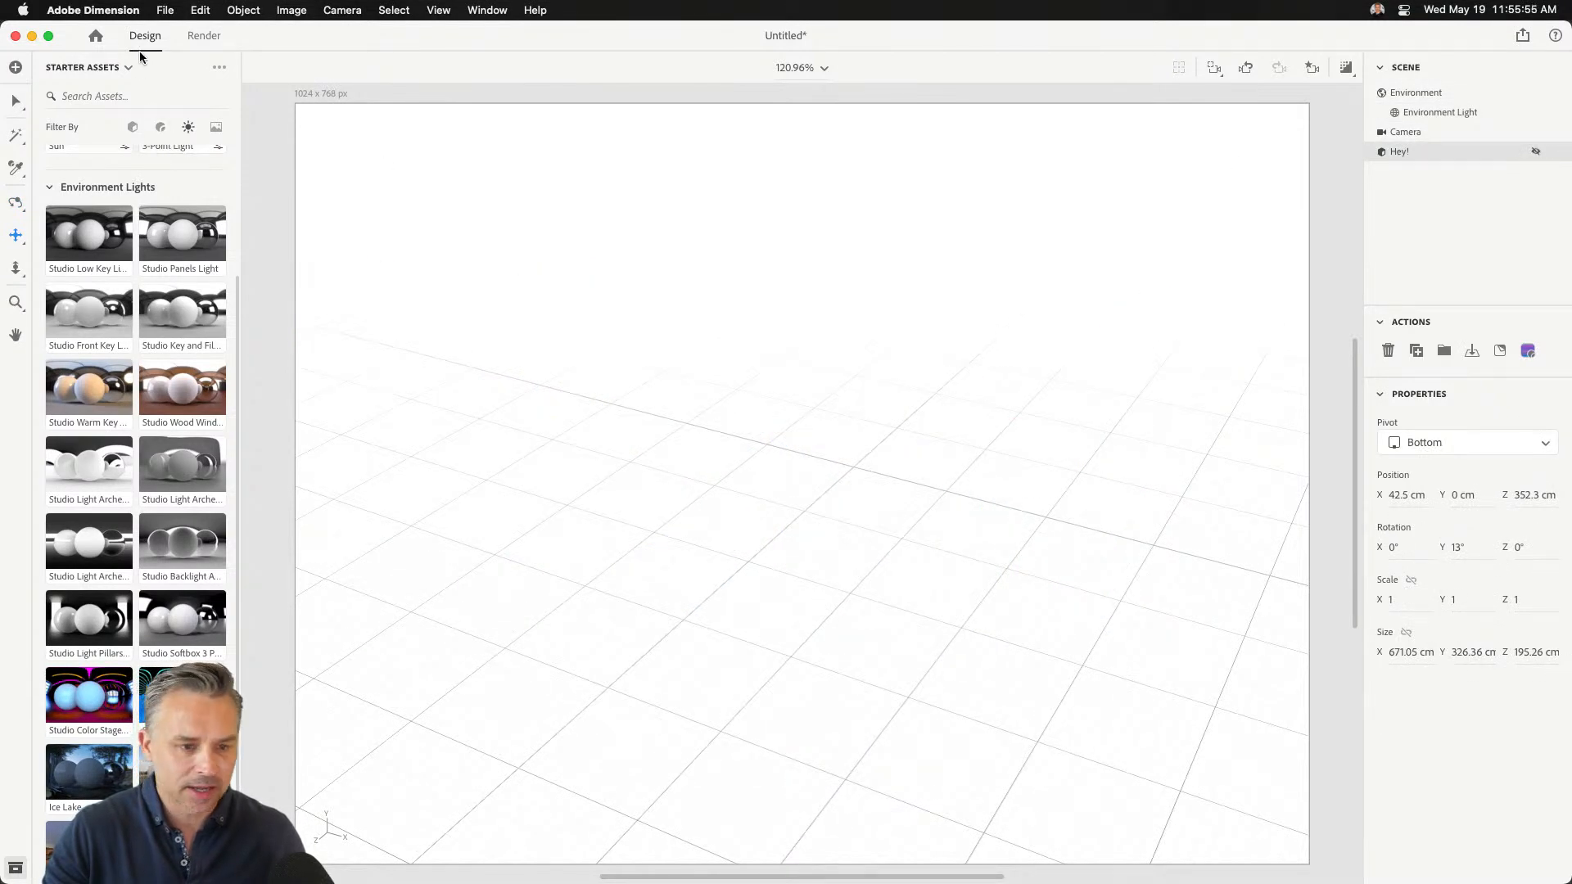
pyautogui.click(134, 129)
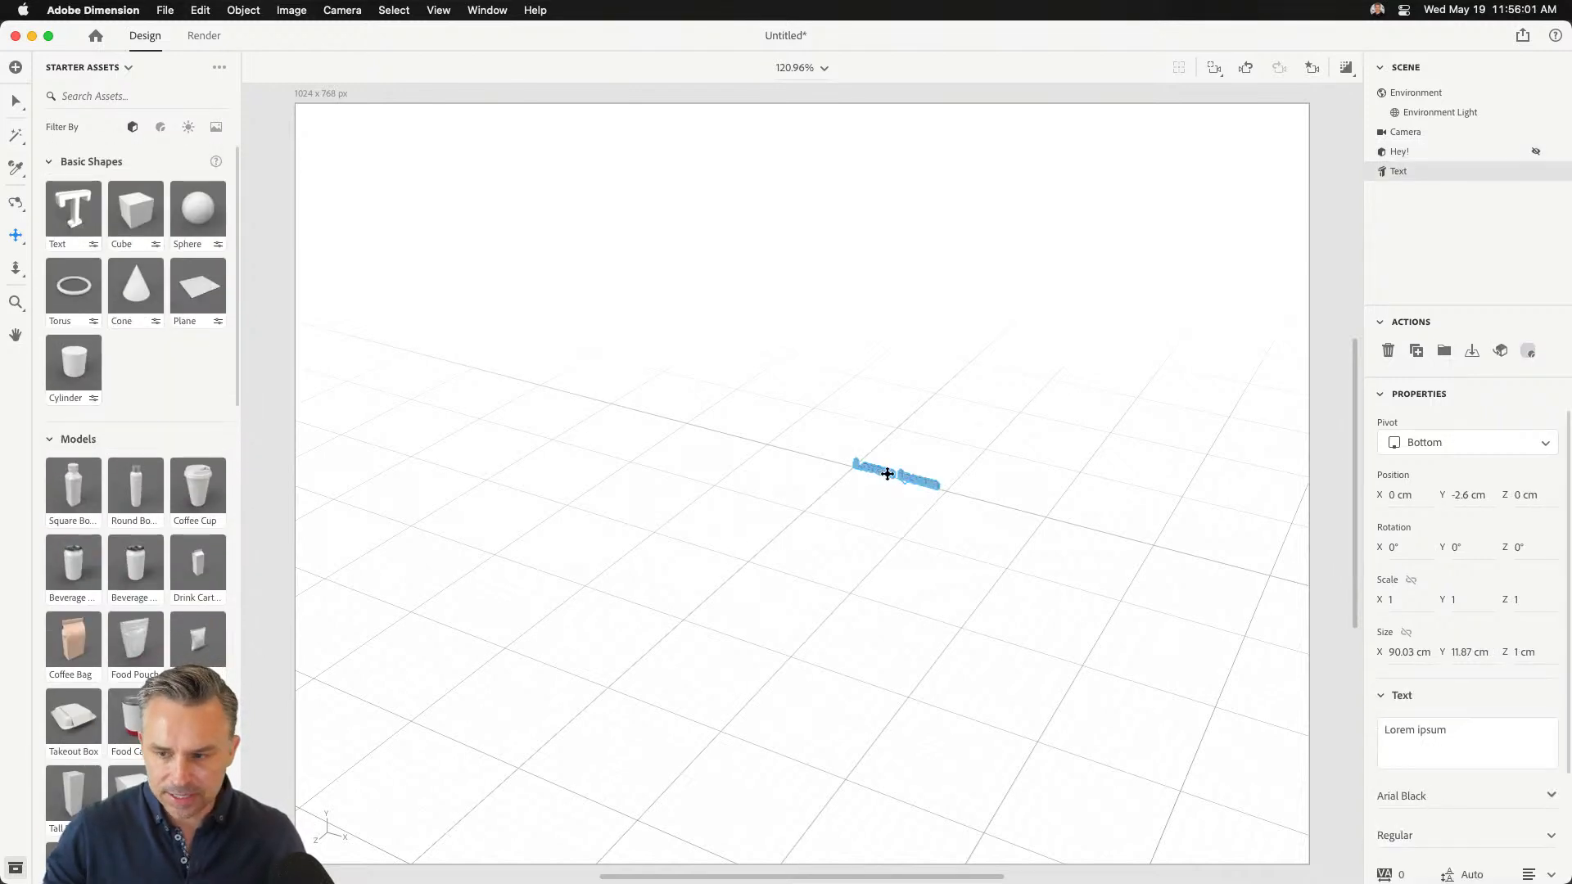
pyautogui.click(1214, 68)
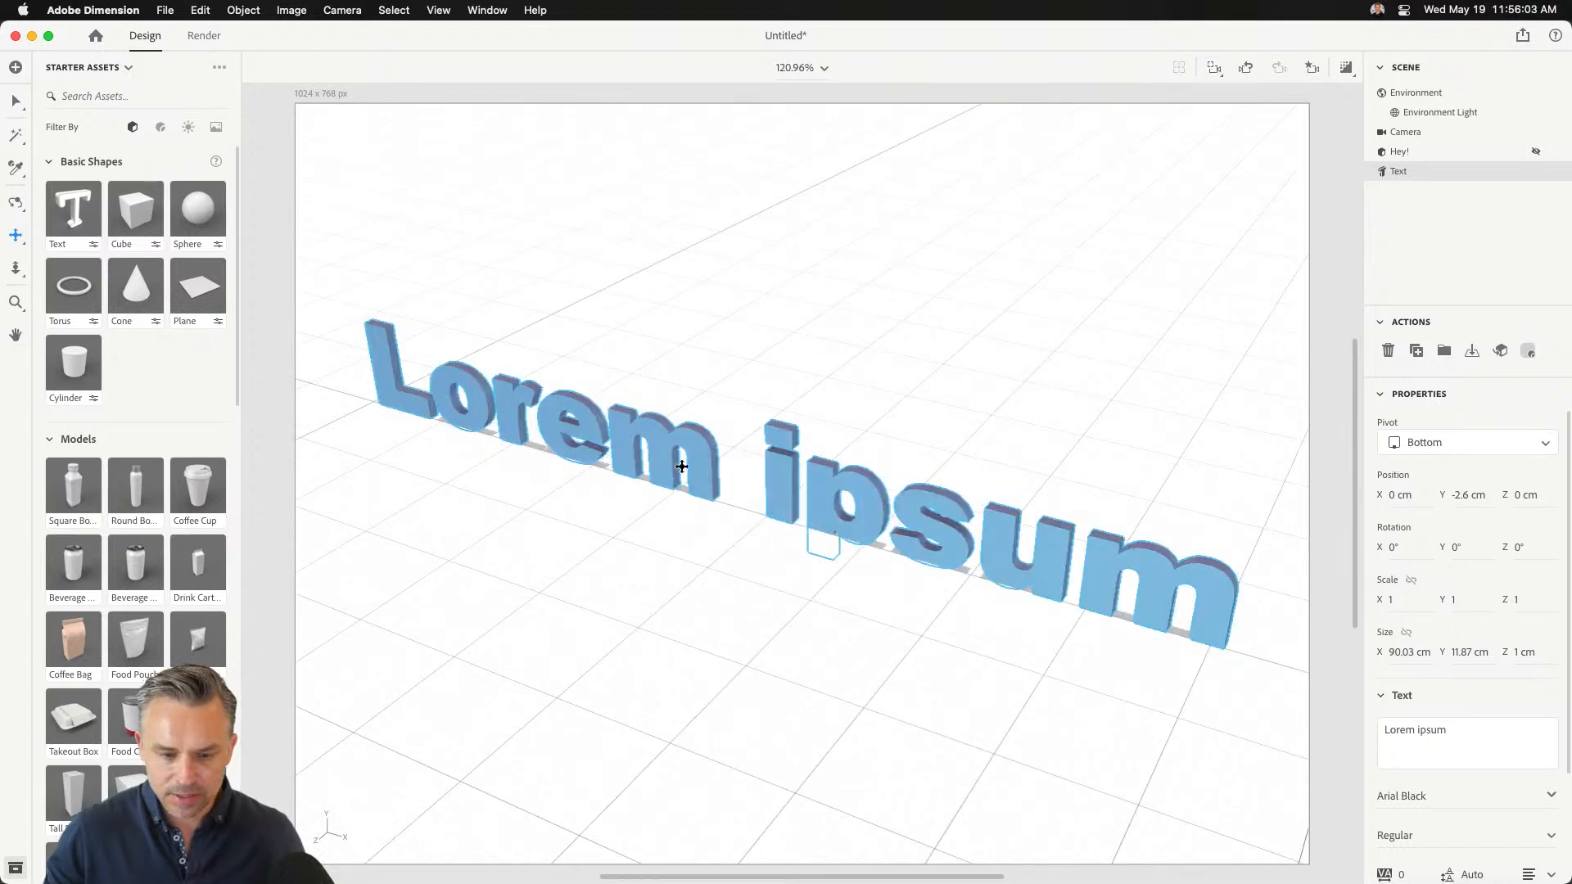
pyautogui.click(1377, 727)
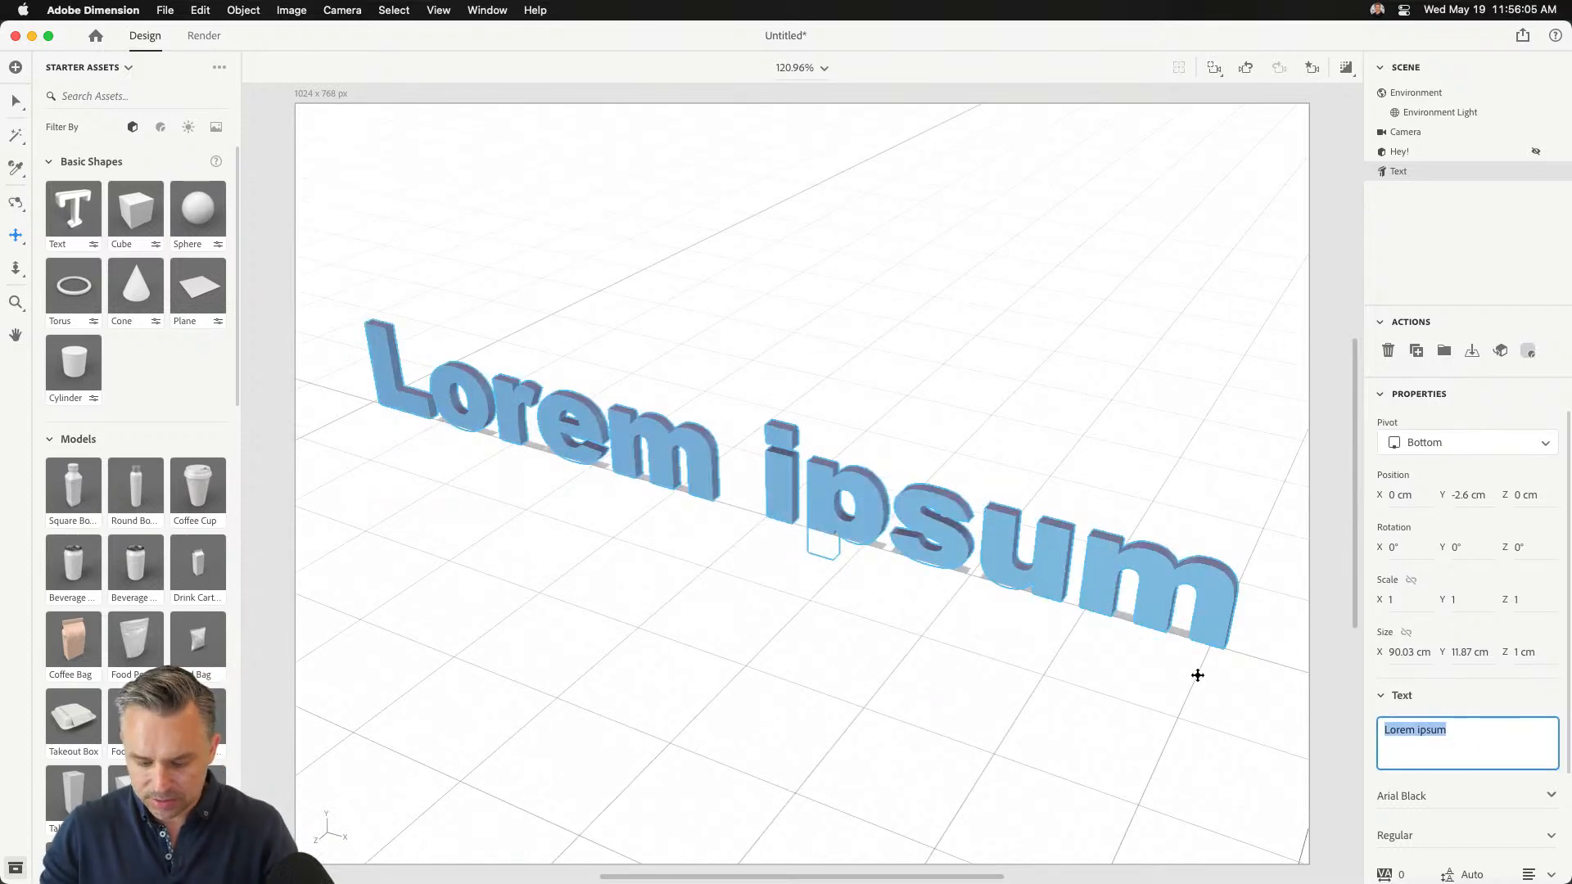
pyautogui.write('Great')
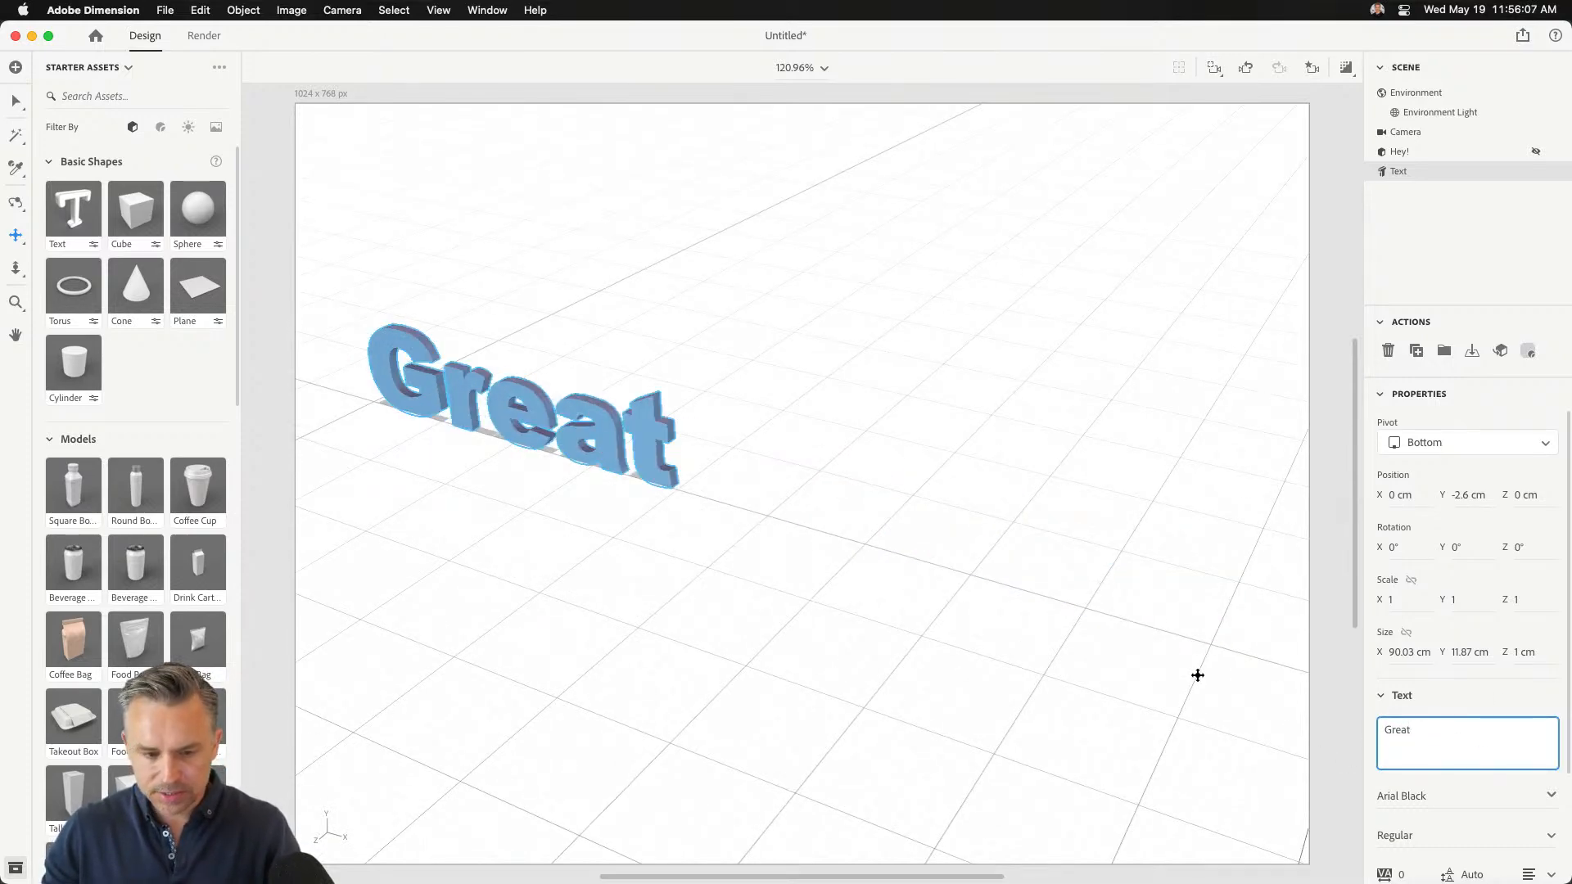
pyautogui.press('BackSpace')
pyautogui.press('BackSpace')
pyautogui.press('BackSpace')
pyautogui.press('BackSpace')
pyautogui.press('BackSpace')
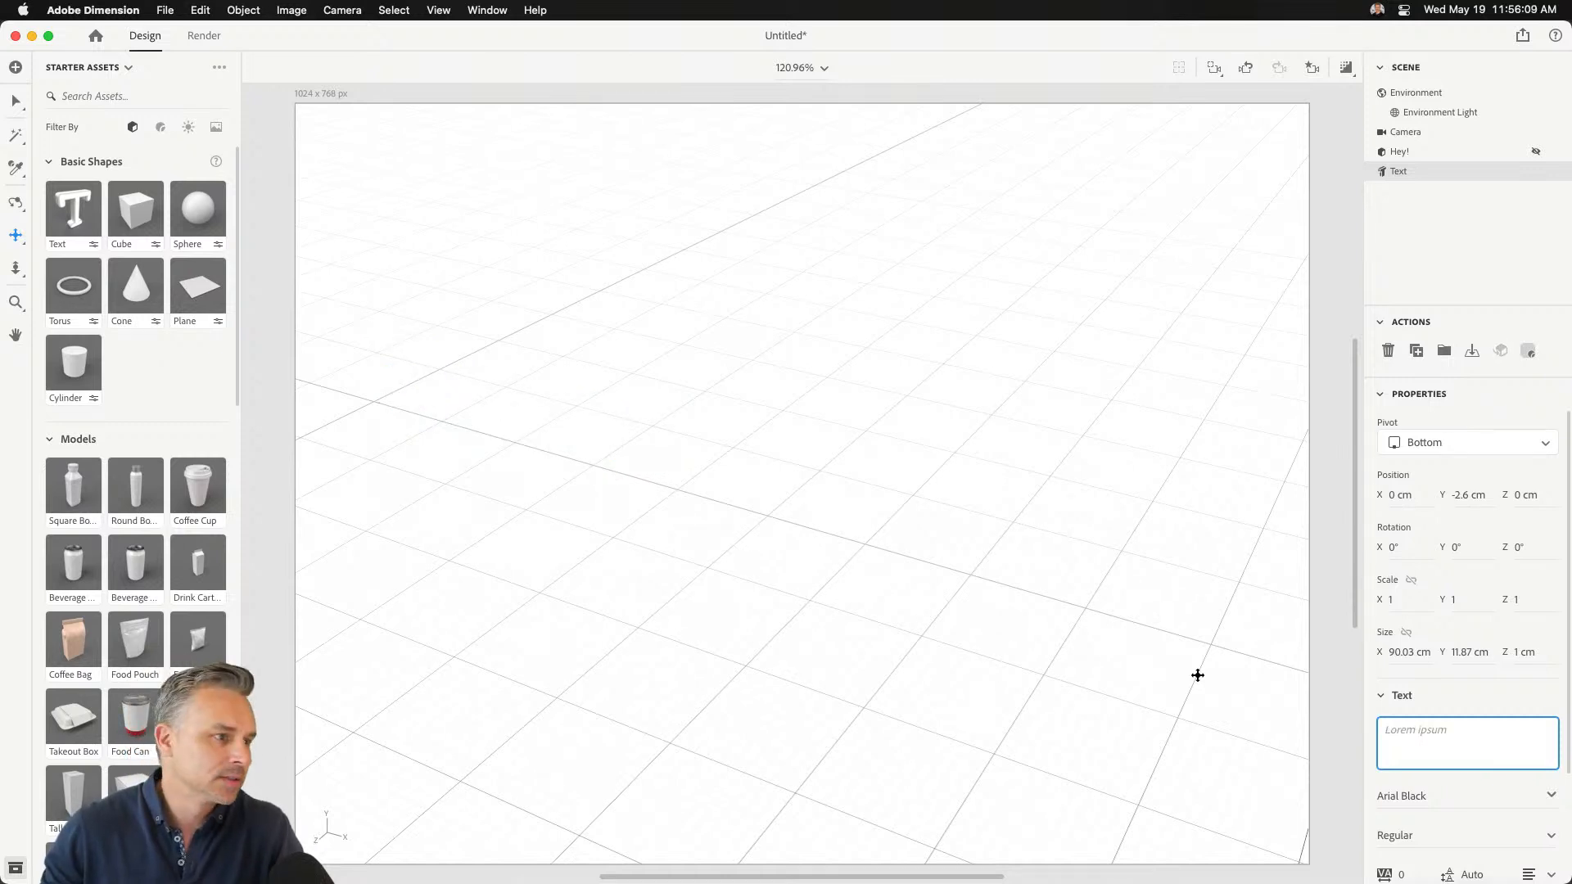
# Enter a person's first name as the wording of the 3D text object
pyautogui.write('Michelle')
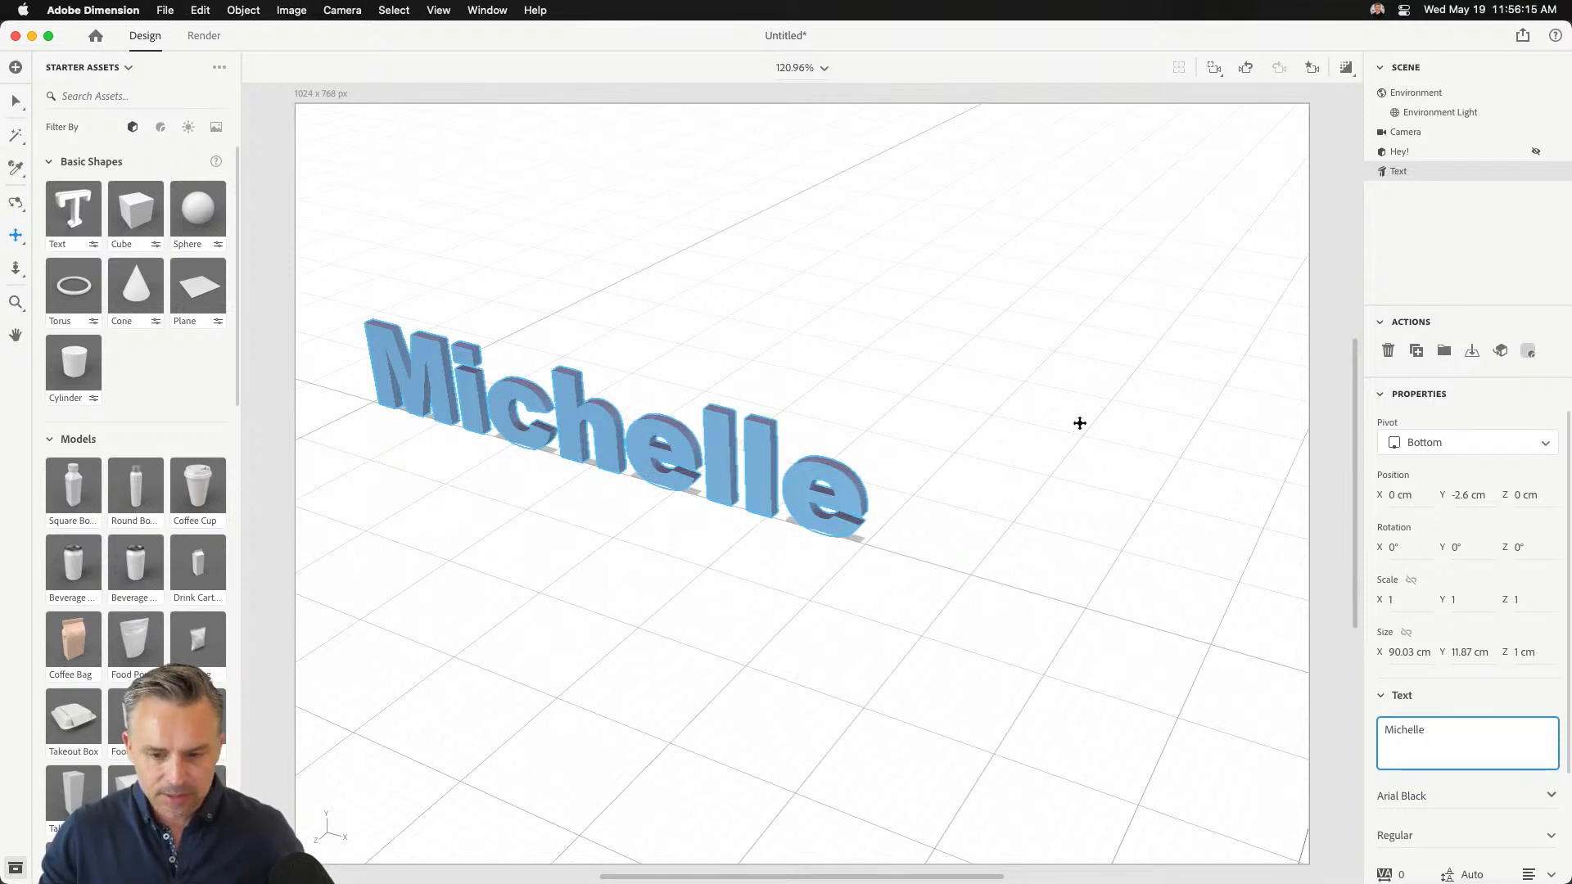
# Change the 3D text object's font to Casey
pyautogui.scroll(-4, 1509, 622)
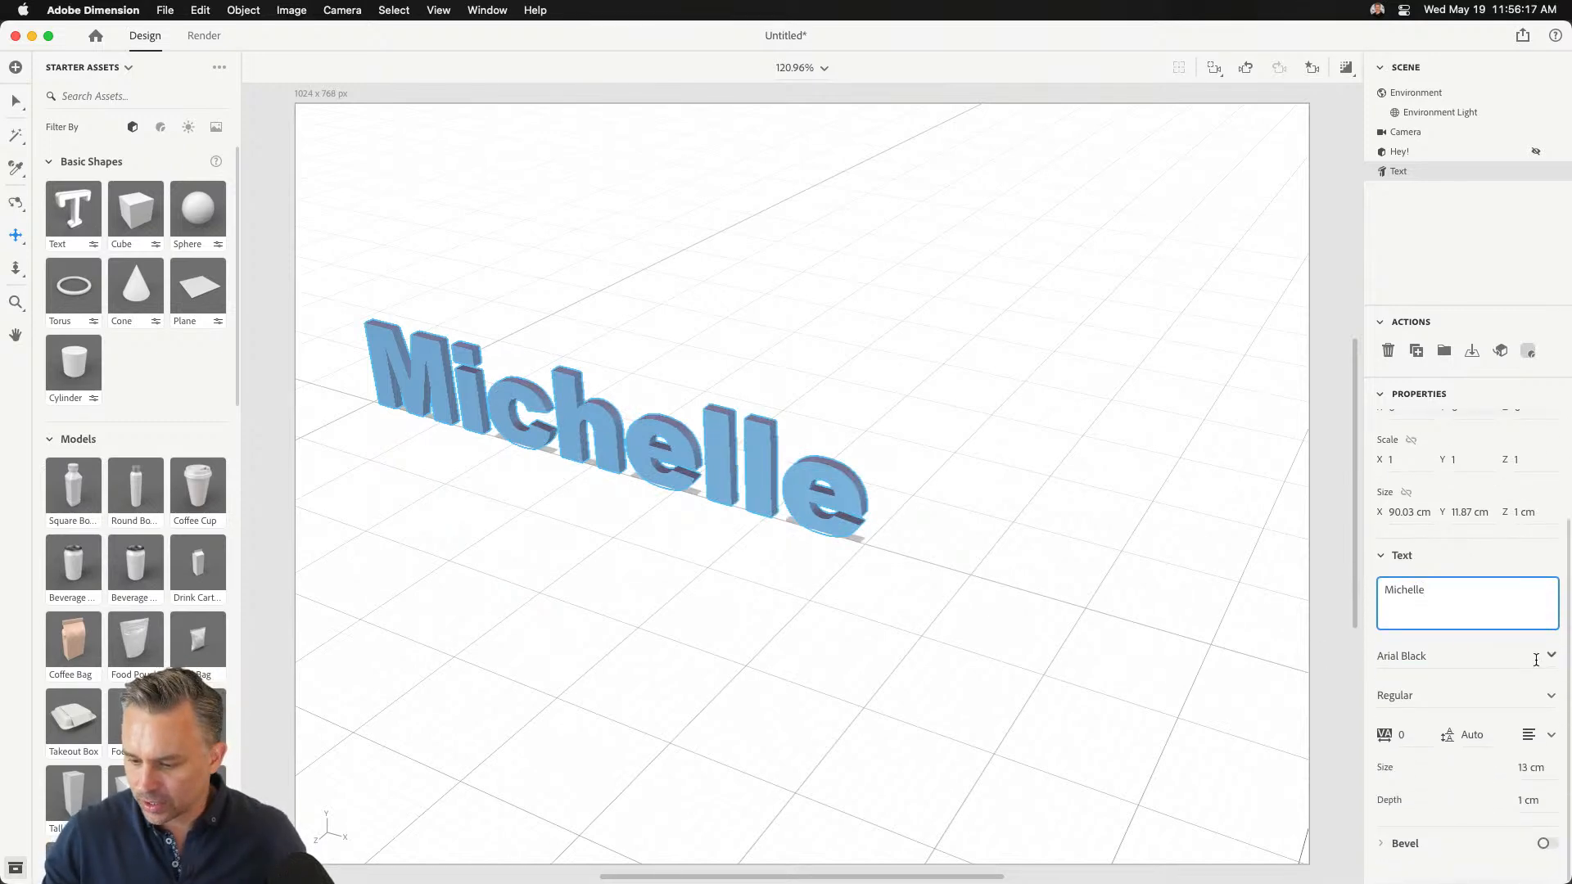
pyautogui.click(1487, 650)
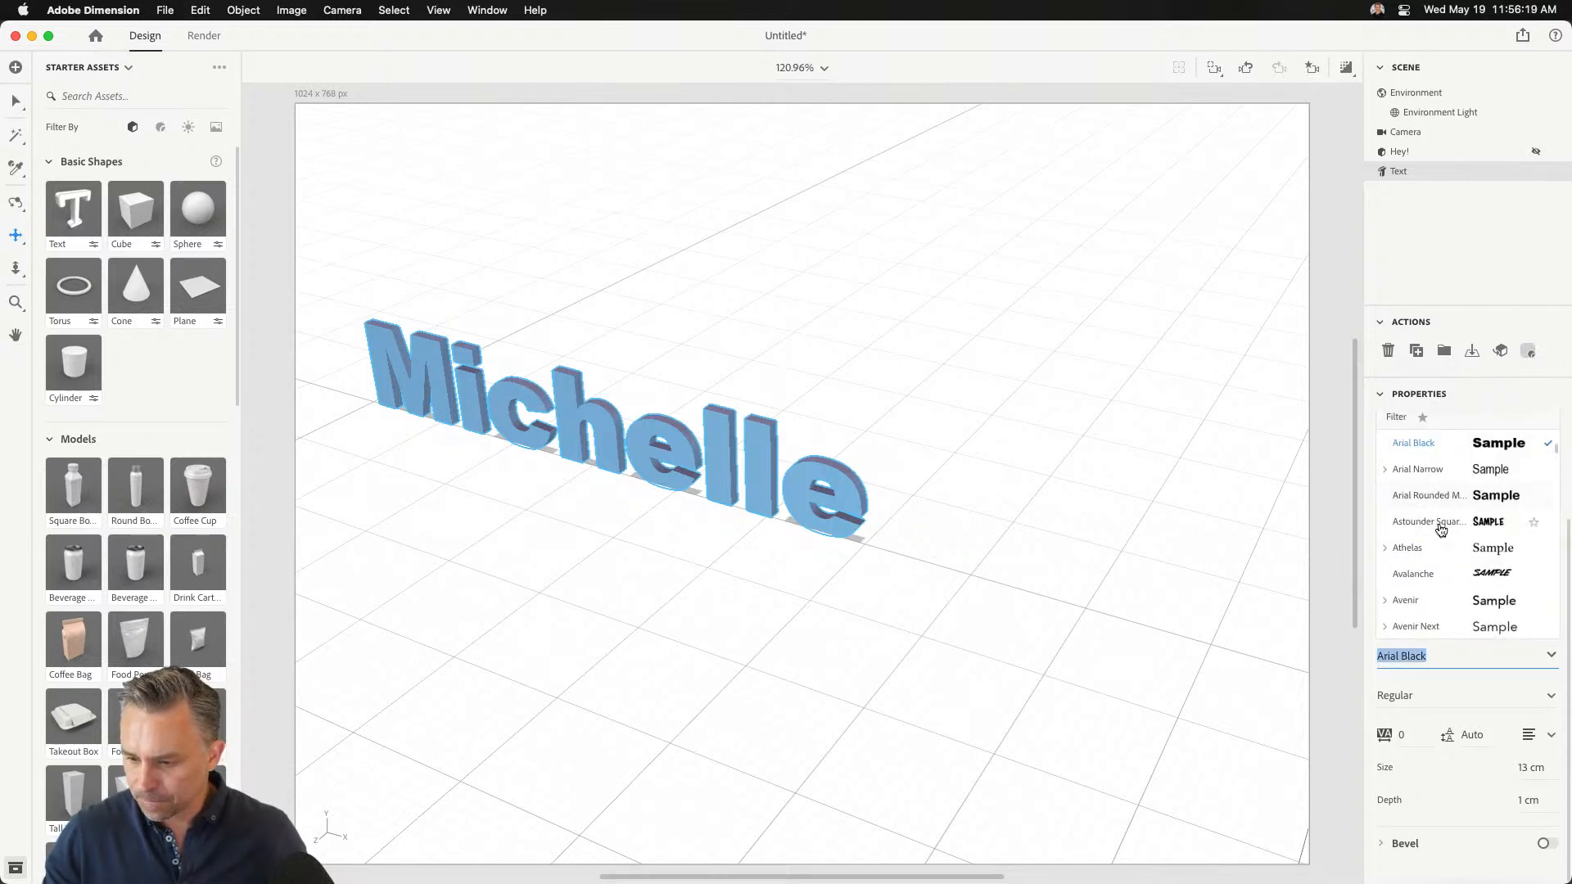
pyautogui.scroll(-2, 1445, 572)
pyautogui.scroll(-5, 1445, 571)
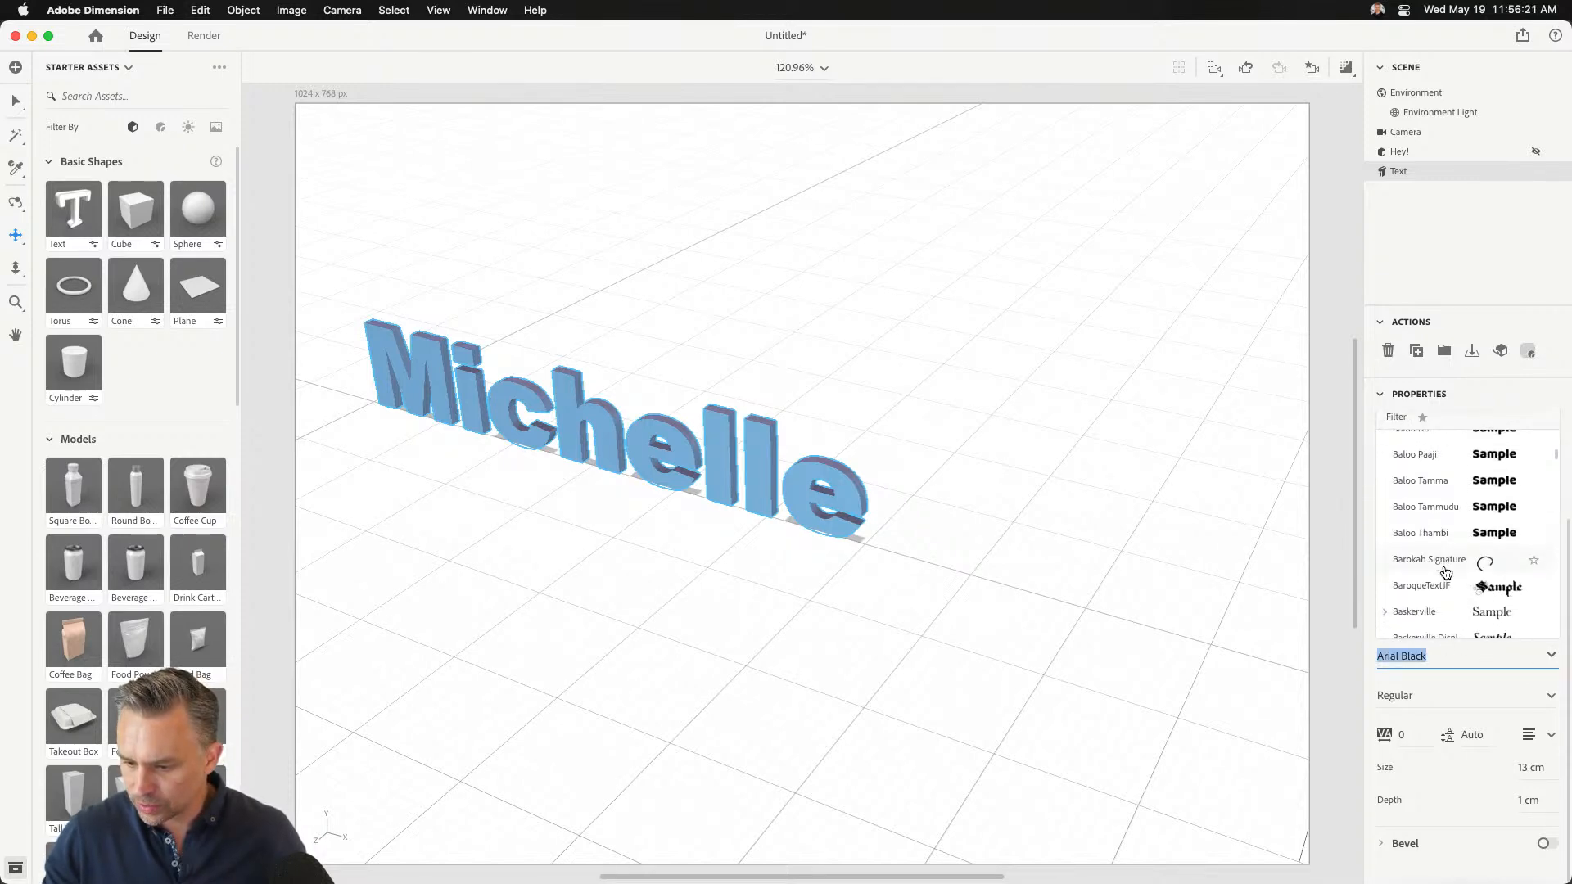
pyautogui.scroll(-8, 1447, 568)
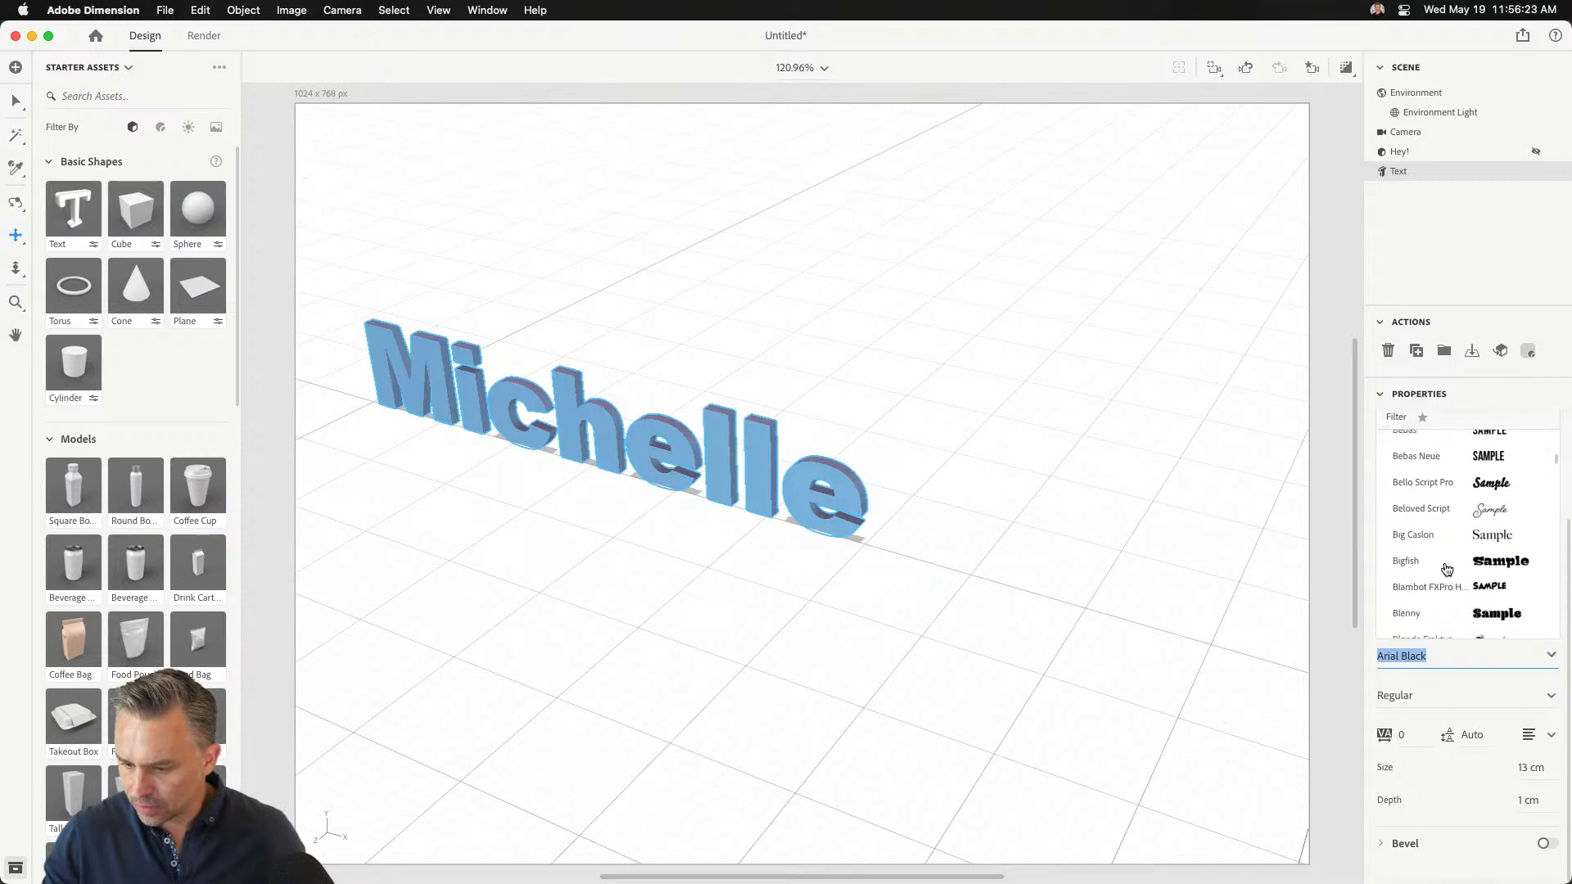
pyautogui.scroll(-5, 1445, 569)
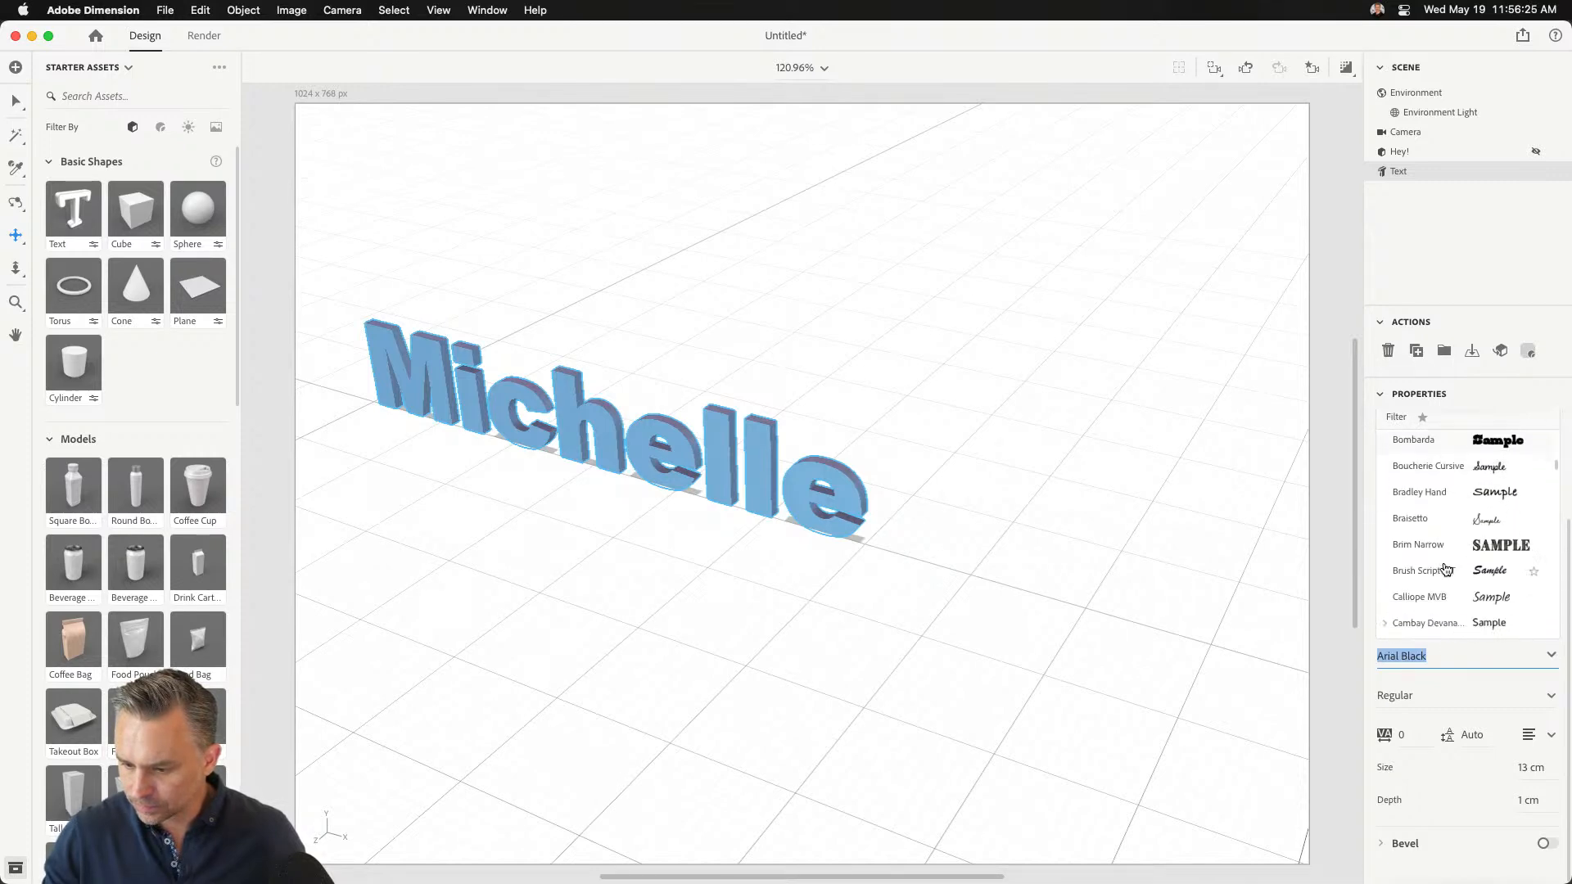
pyautogui.scroll(-5, 1445, 572)
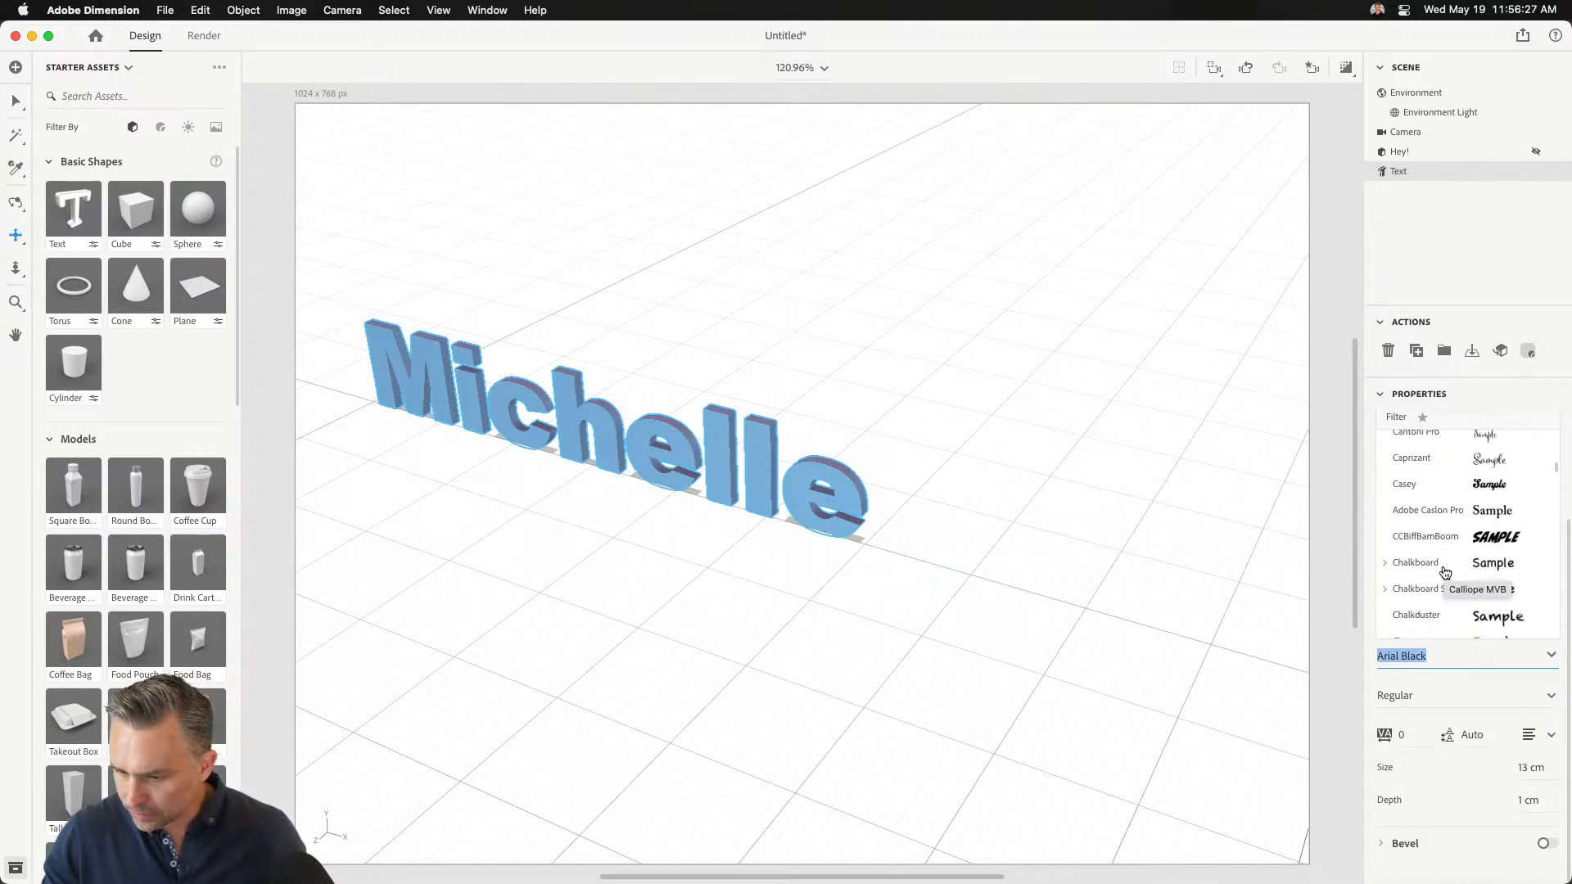
pyautogui.click(1440, 462)
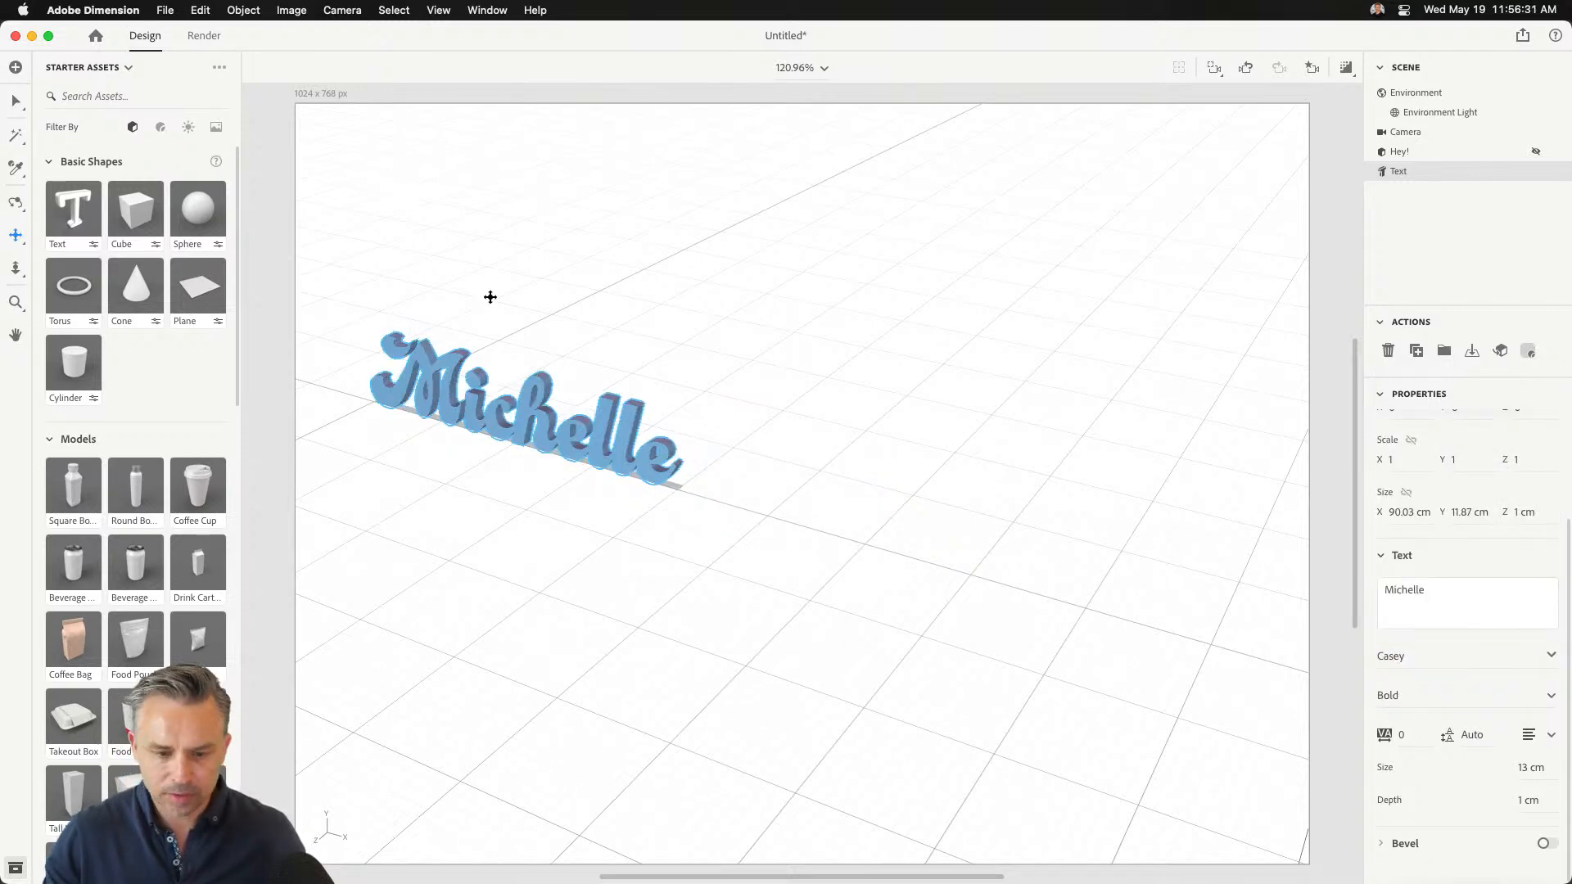
# Frame the 3D text in the camera view and orbit to a low, nearly frontal angle
pyautogui.click(1214, 67)
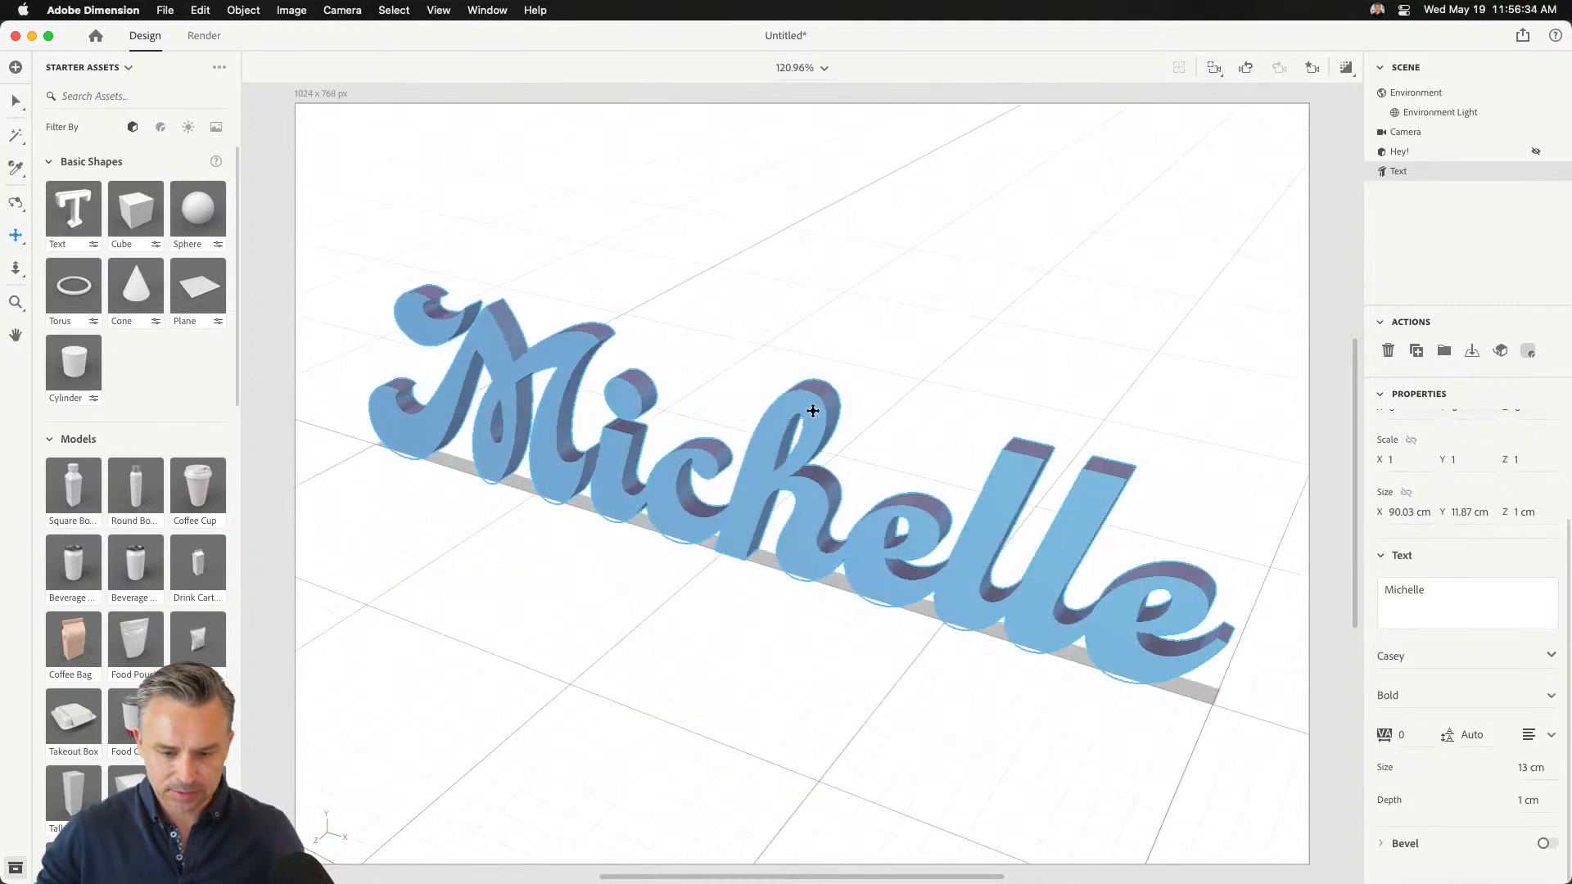
pyautogui.press('1')
pyautogui.moveTo(740, 424); pyautogui.dragTo(763, 336)
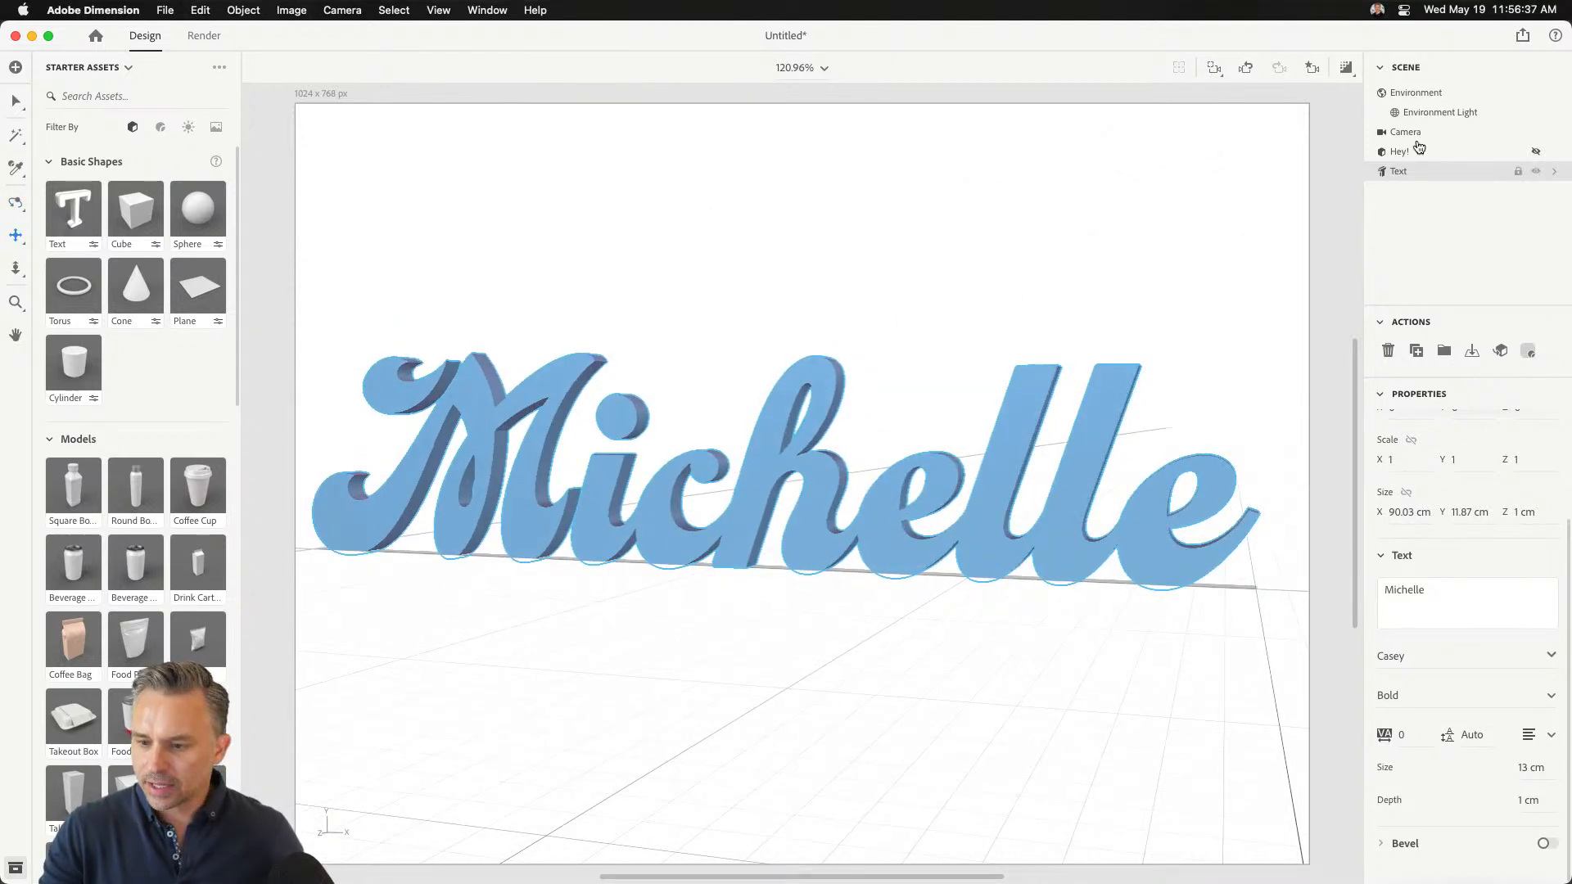
pyautogui.scroll(3, 1479, 606)
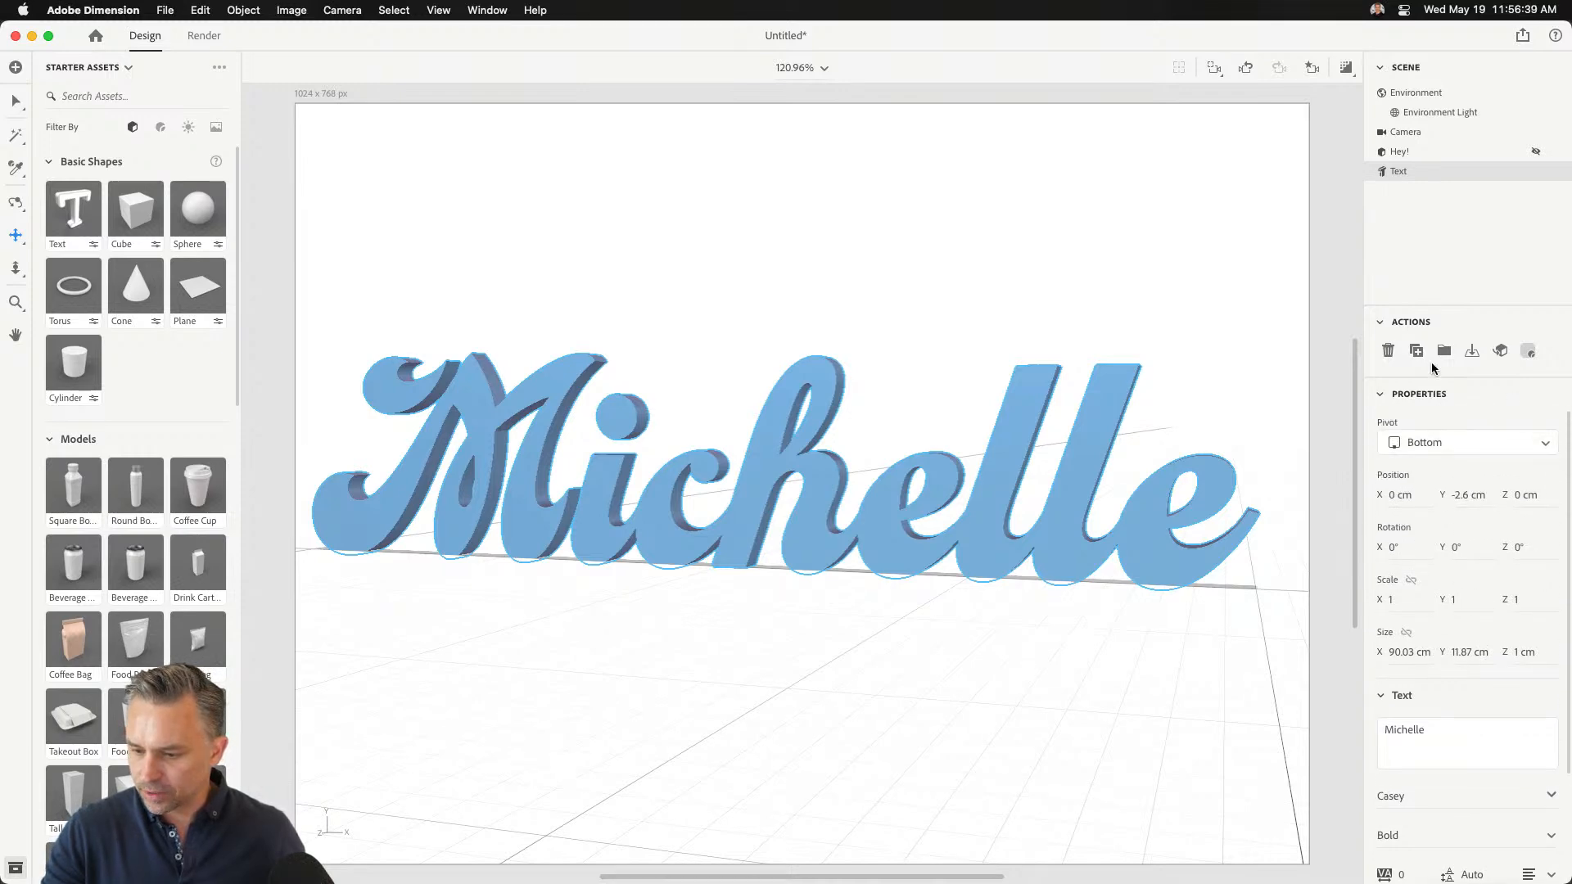
pyautogui.press('f')
# Turn on the bevel for the 3D text and choose the Round bevel shape
pyautogui.scroll(-3, 1397, 623)
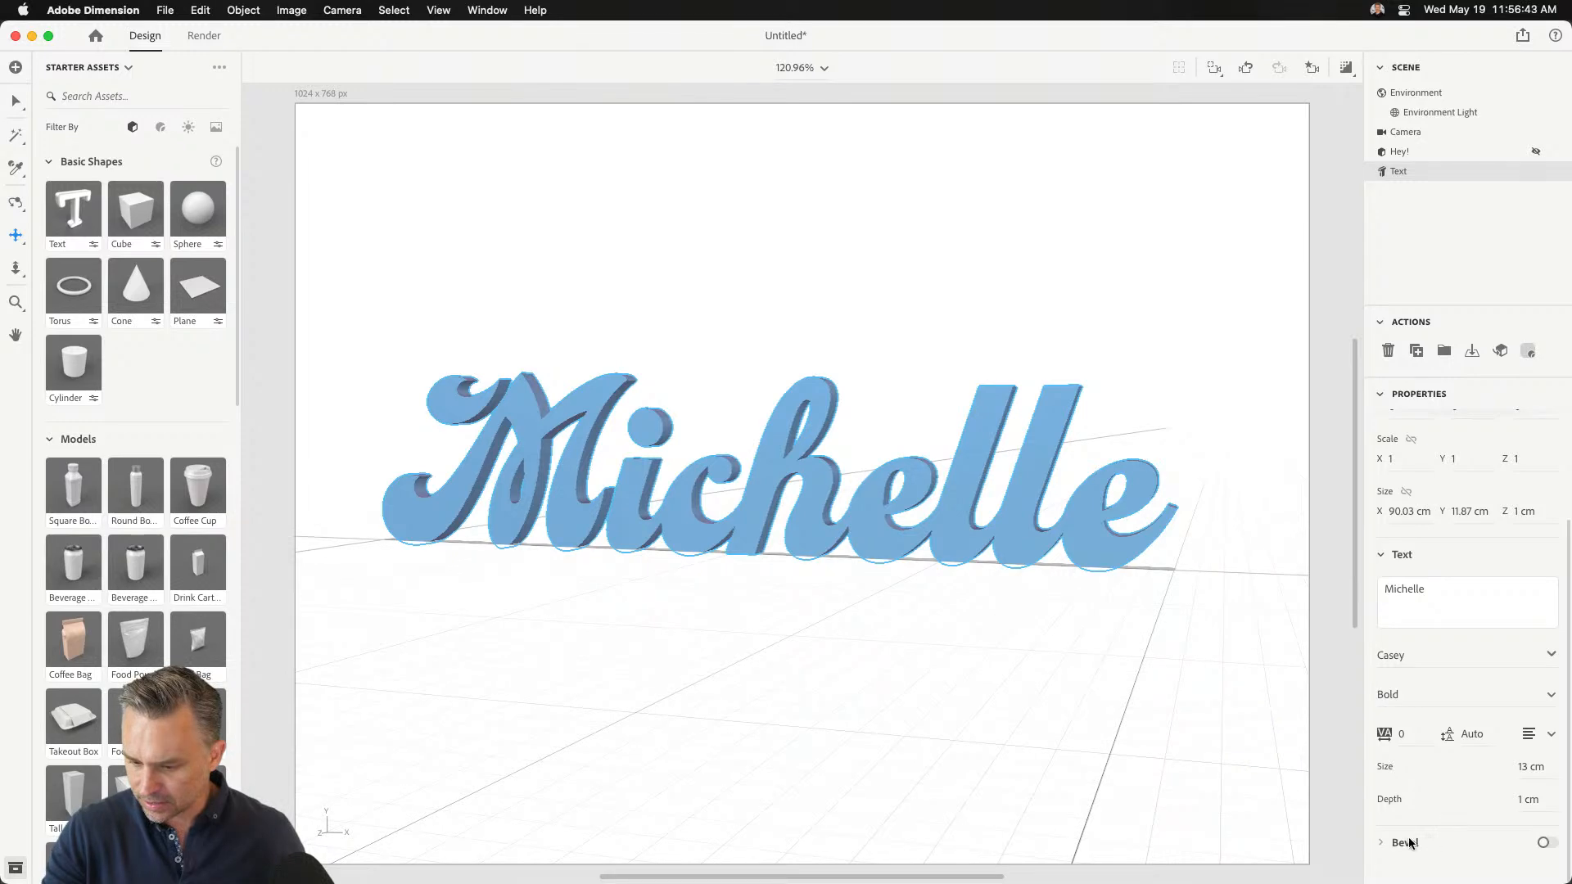
pyautogui.click(1384, 843)
pyautogui.click(1543, 844)
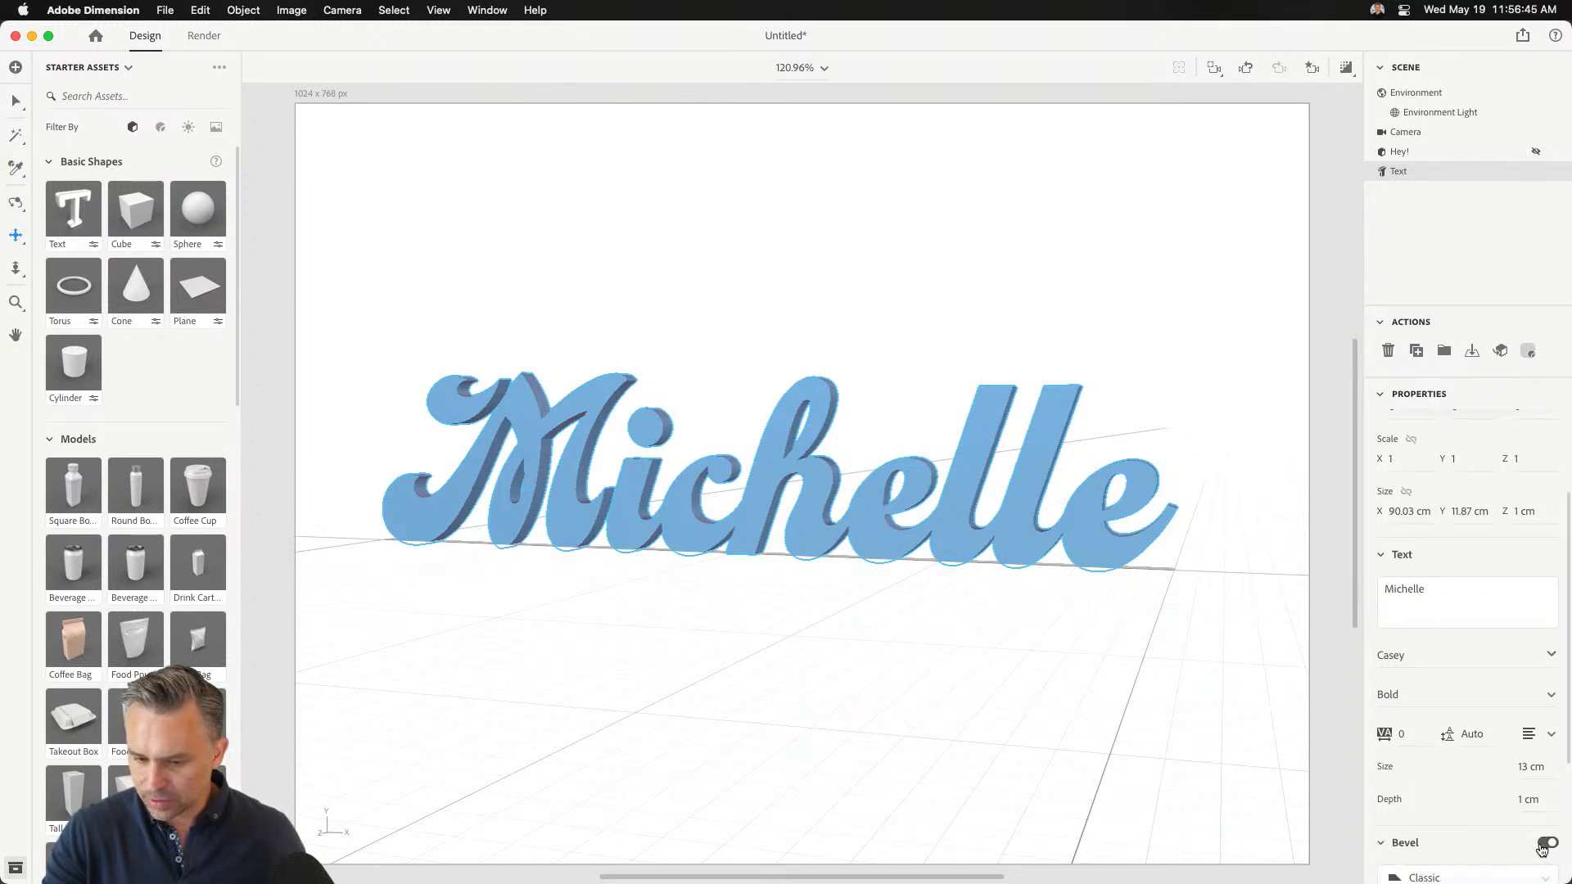
pyautogui.scroll(-3, 1543, 847)
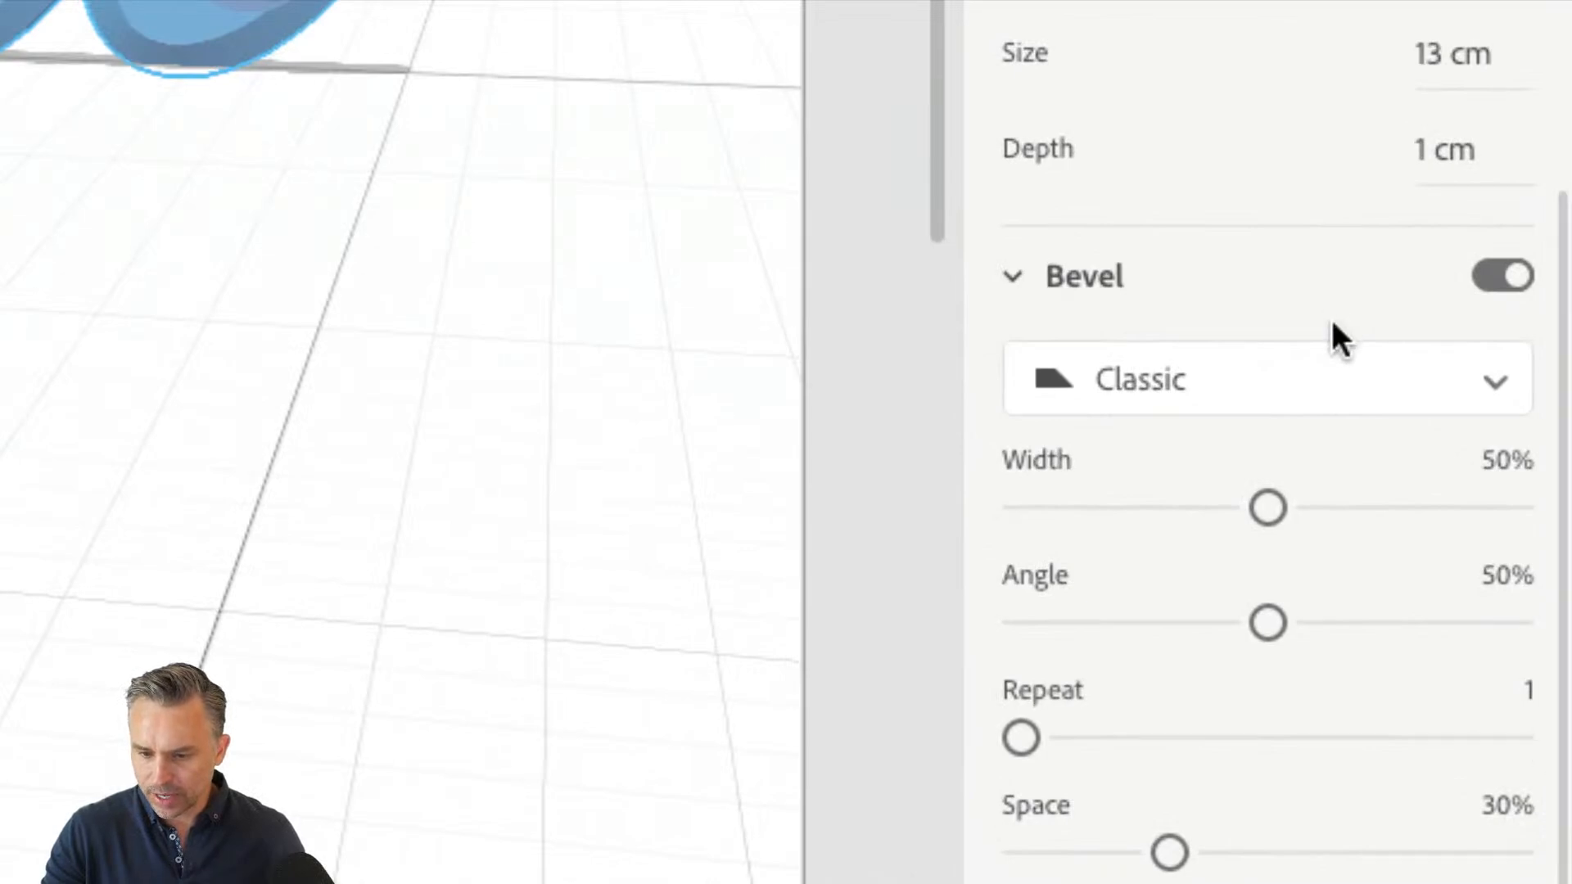
pyautogui.click(1326, 379)
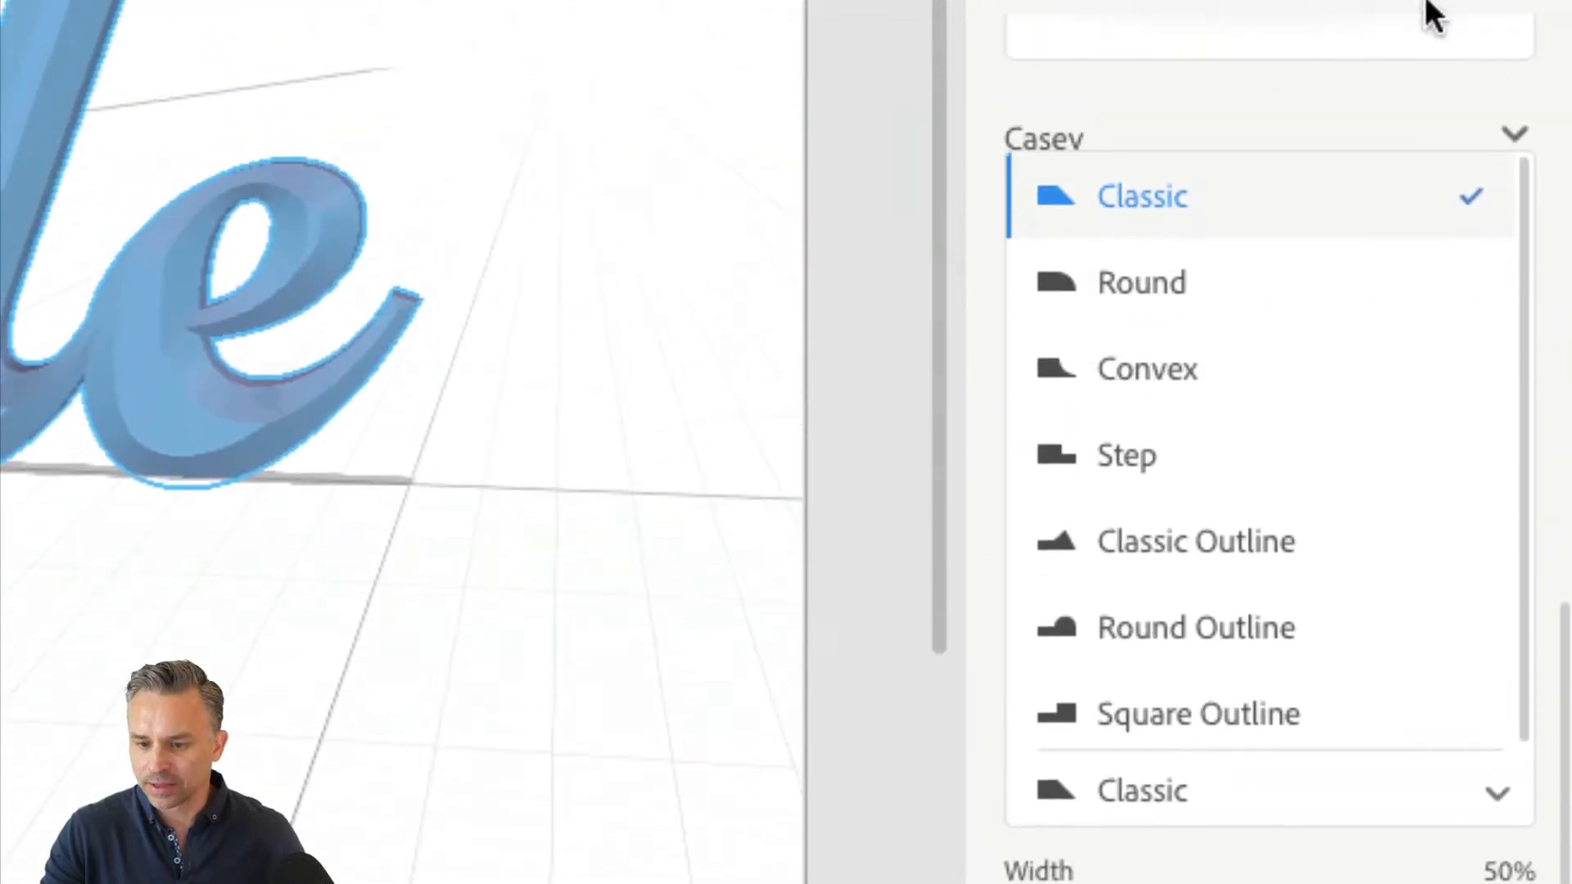
pyautogui.click(1224, 285)
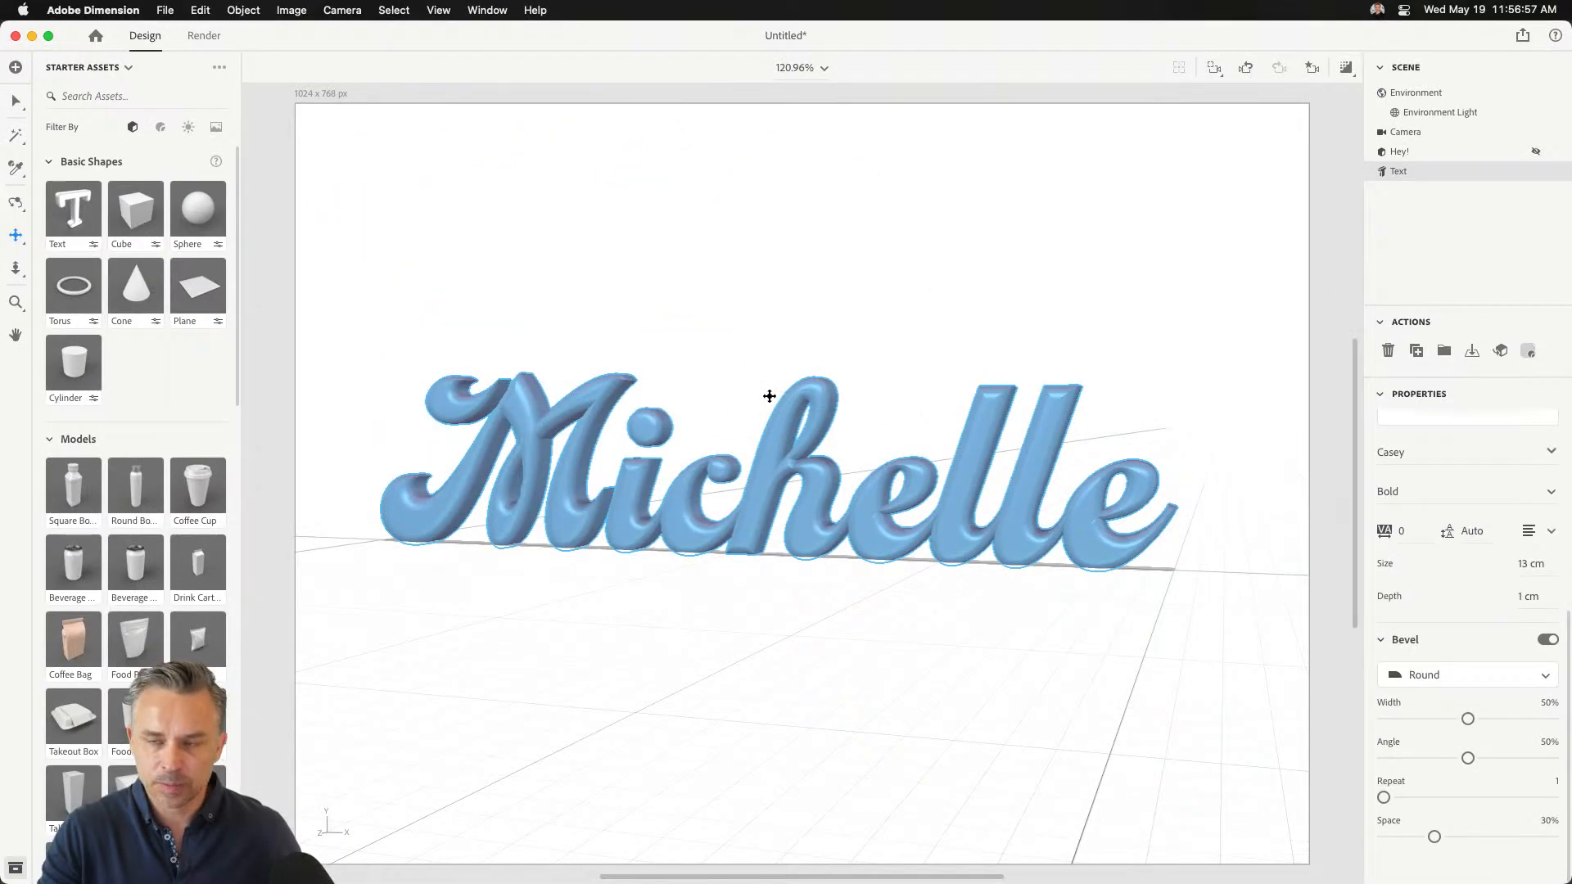
# Orbit the camera to look at the lettering from below and use the Diagonal Gradient starter image as the scene background
pyautogui.press('1')
pyautogui.moveTo(768, 405); pyautogui.dragTo(769, 439)
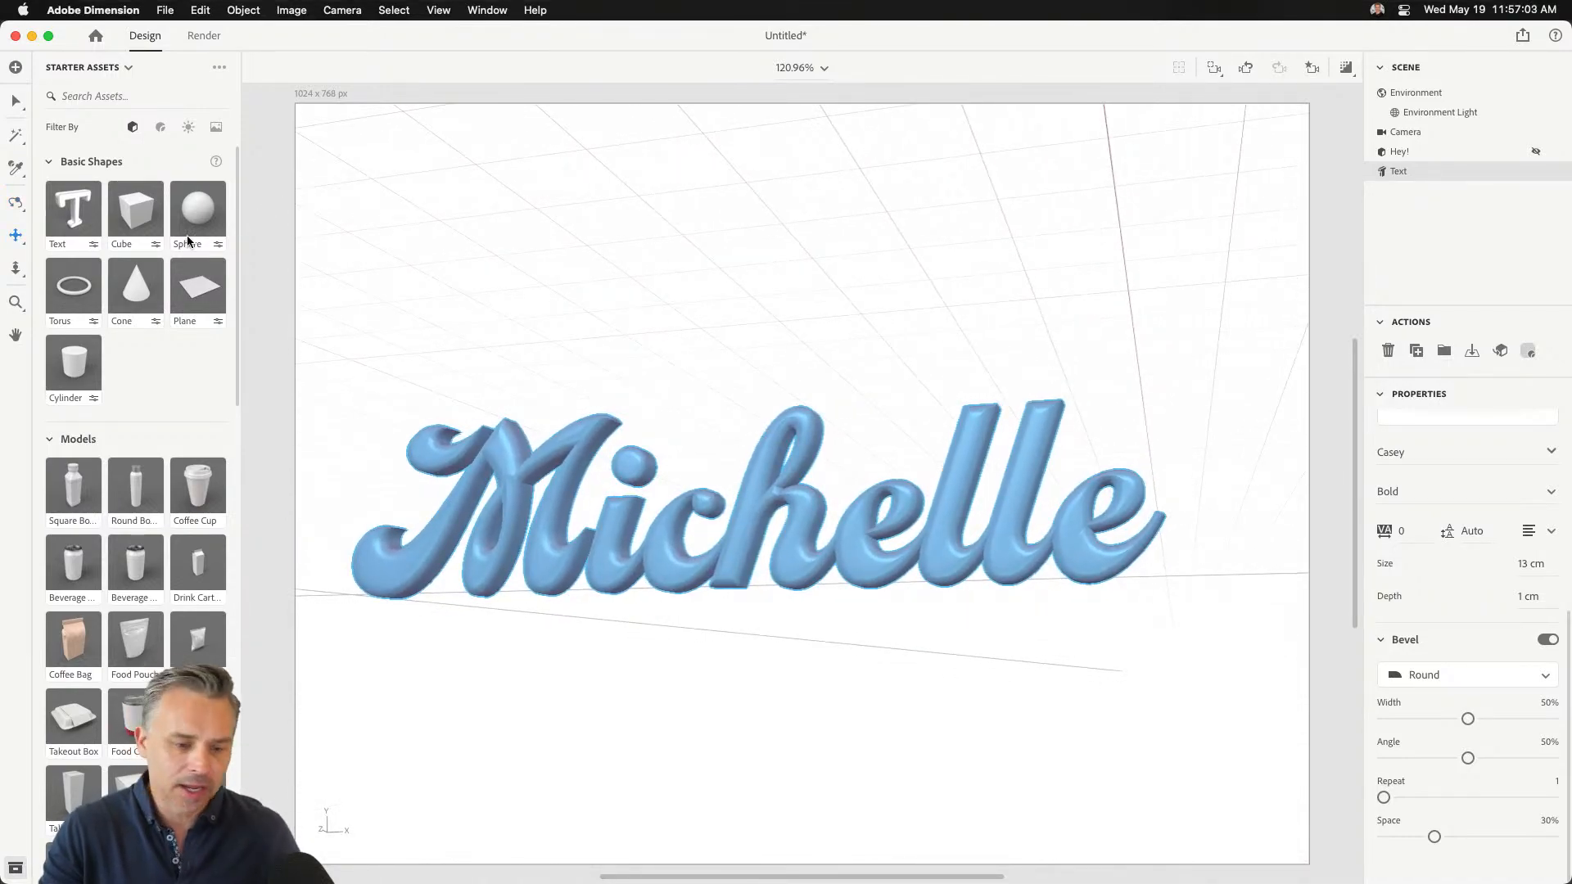
pyautogui.click(215, 128)
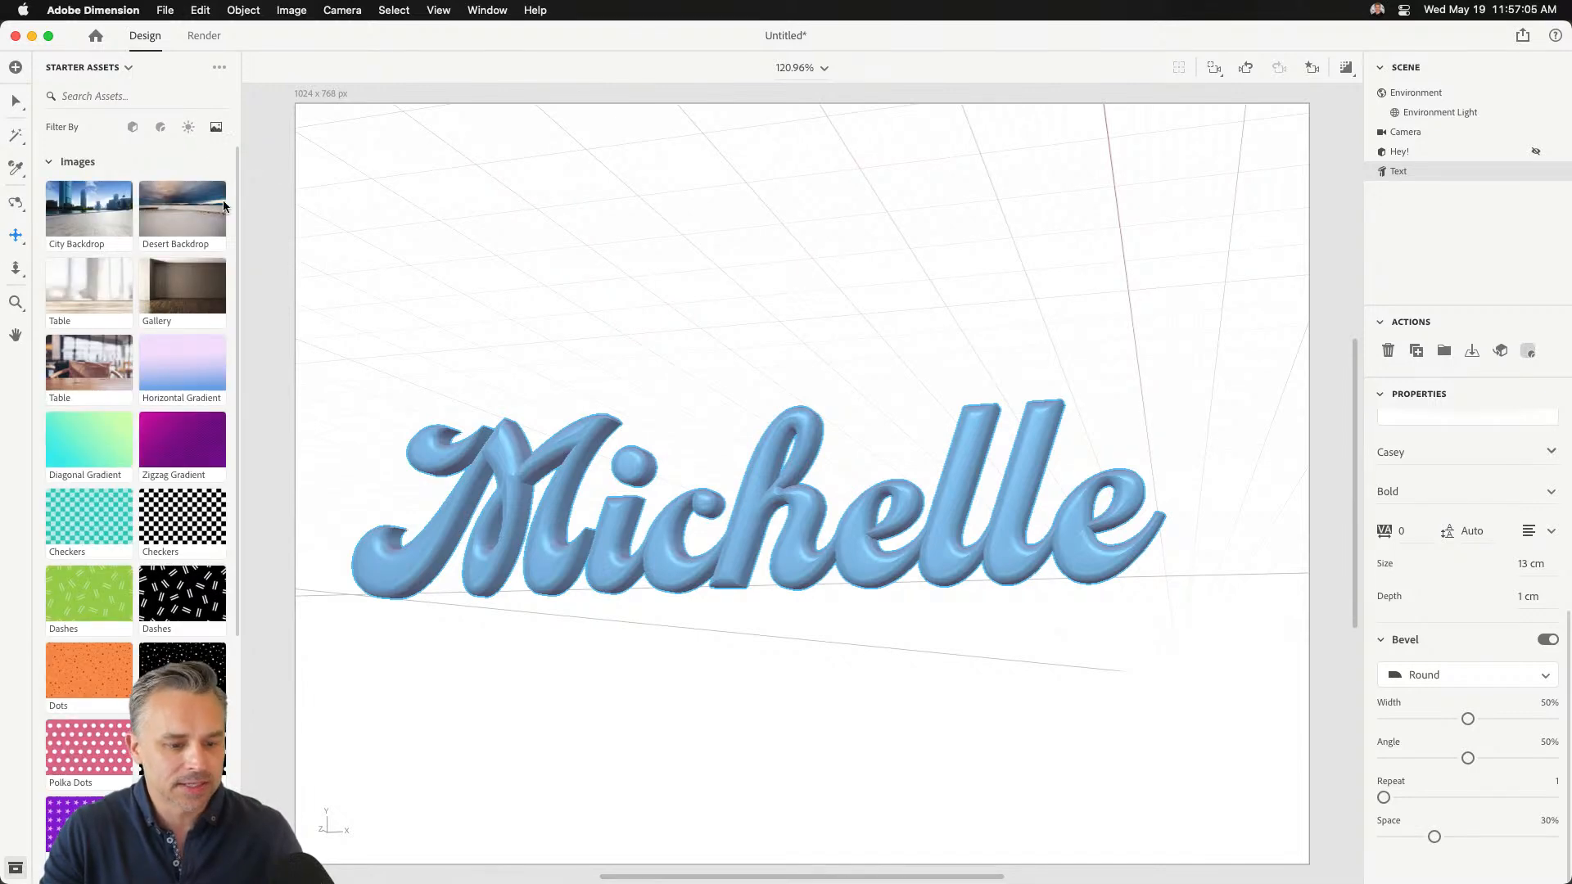
pyautogui.click(57, 475)
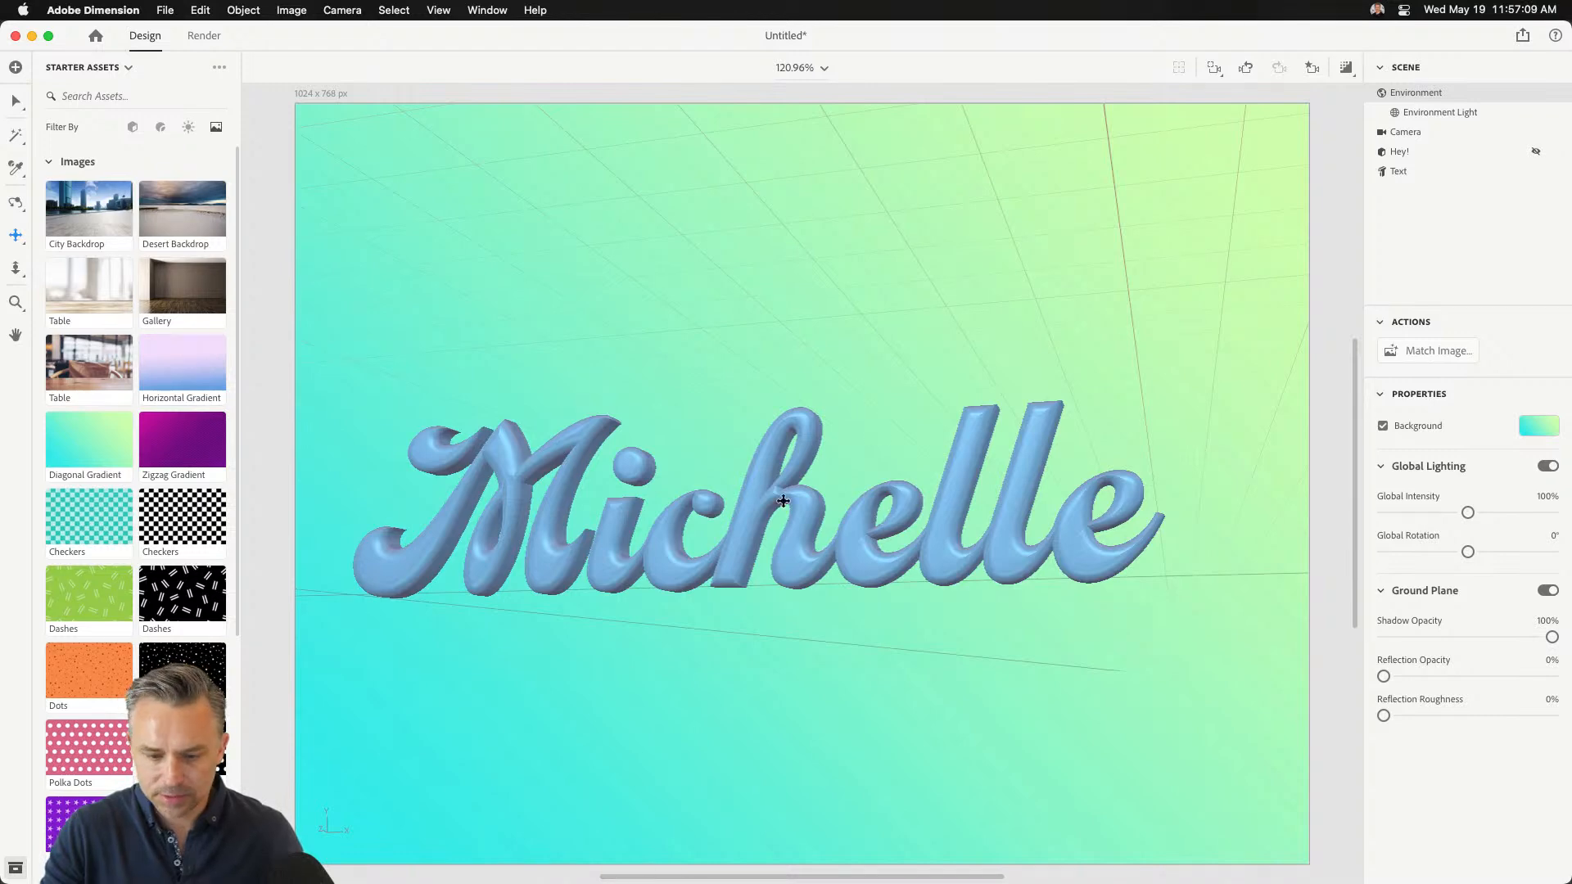
# Select the Text object and apply the green "Brushed Ir..." metal material from the starter assets
pyautogui.click(1392, 151)
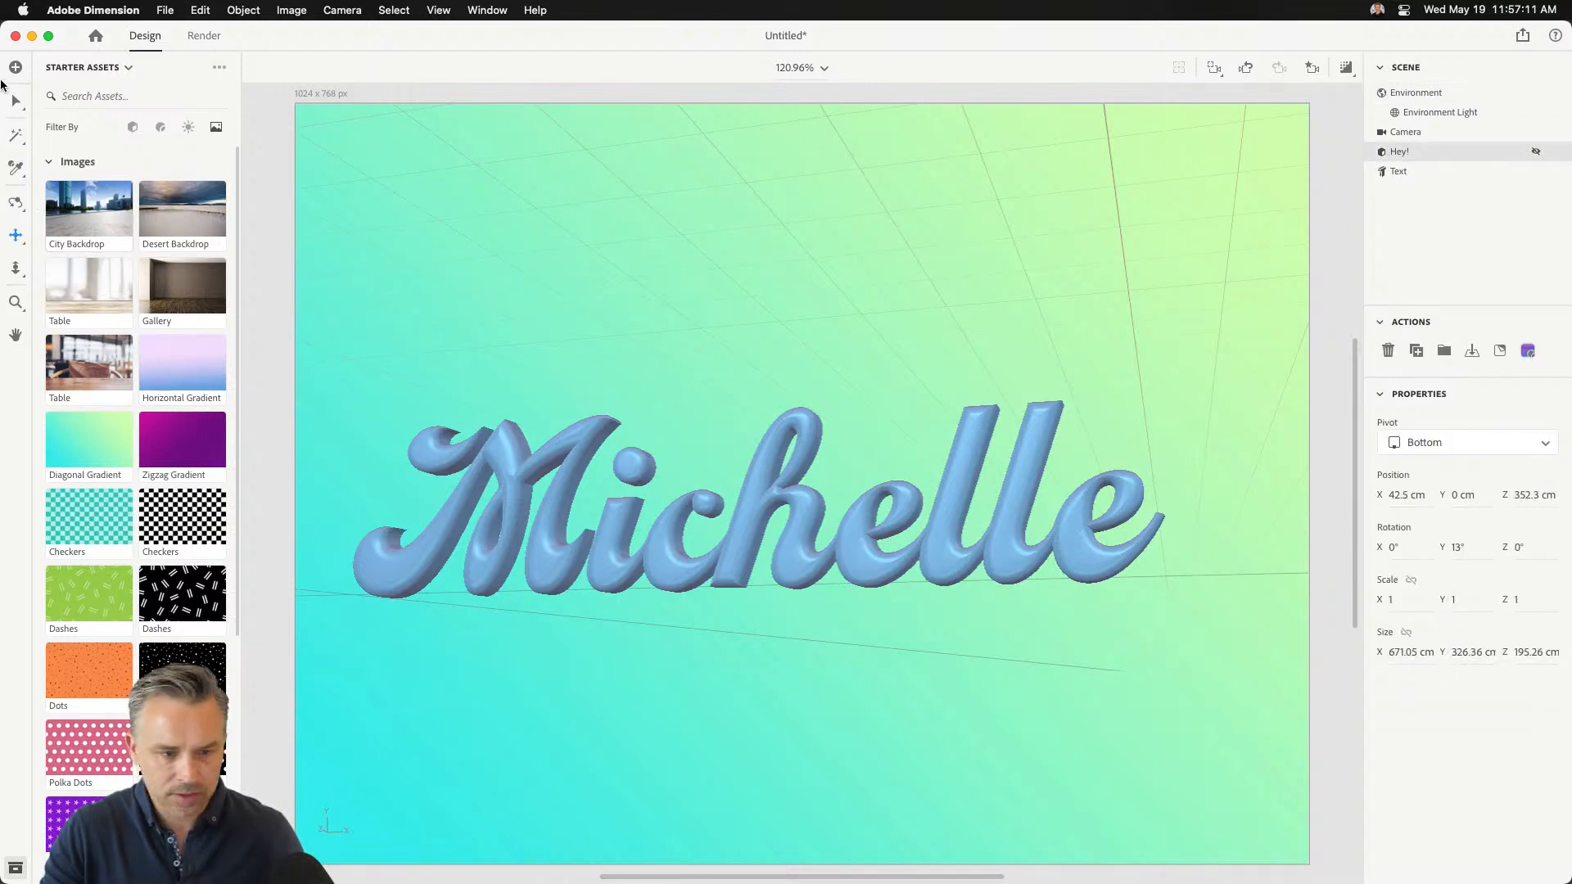
pyautogui.click(1397, 172)
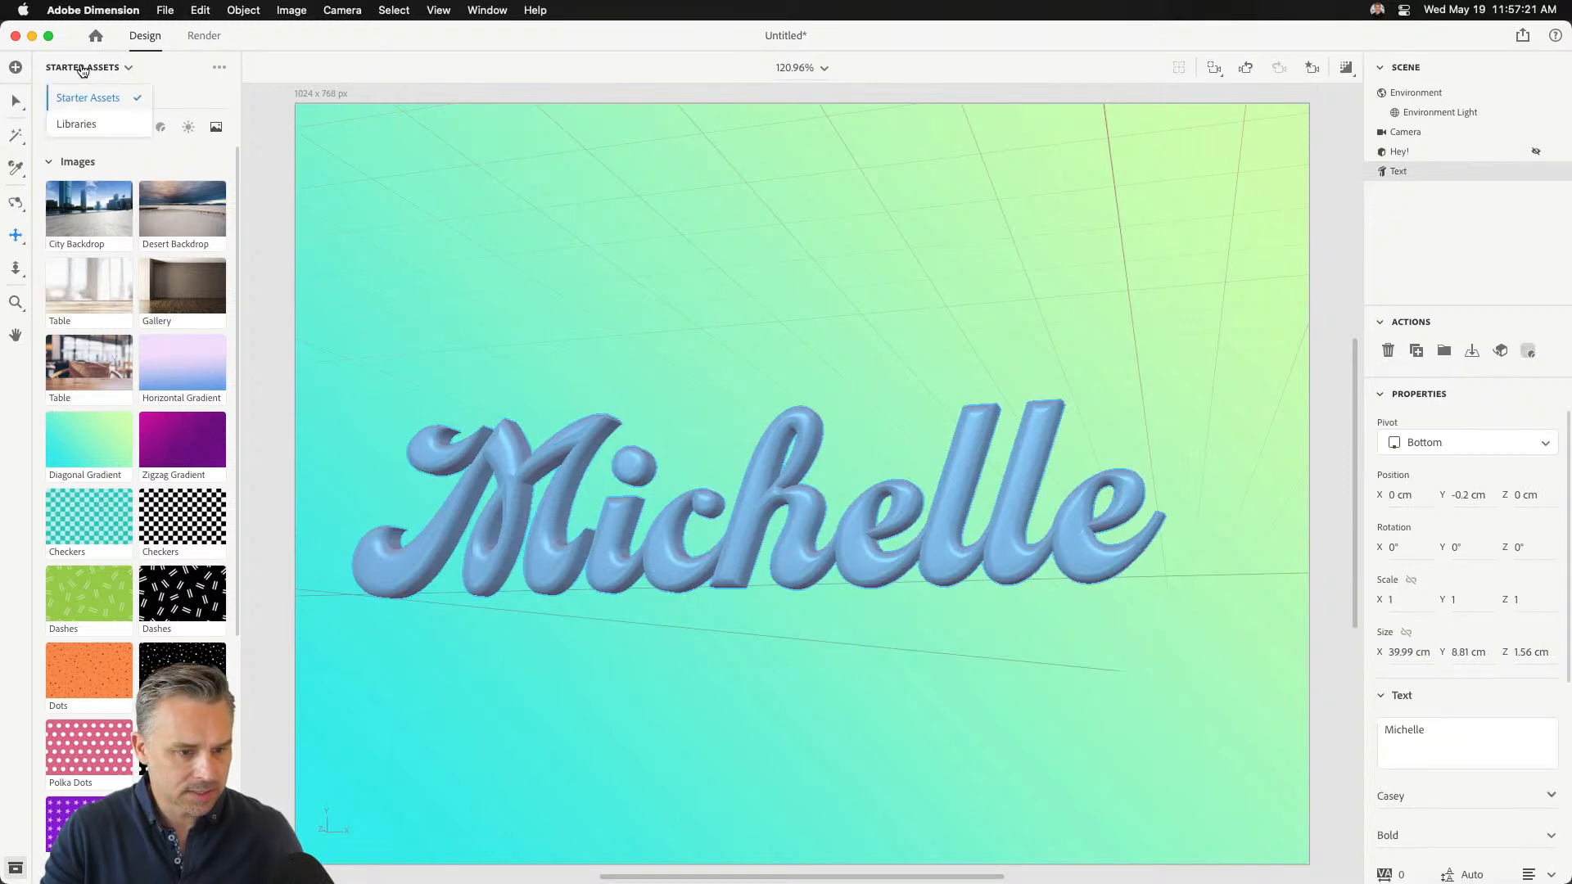
pyautogui.click(168, 132)
pyautogui.scroll(-10, 123, 514)
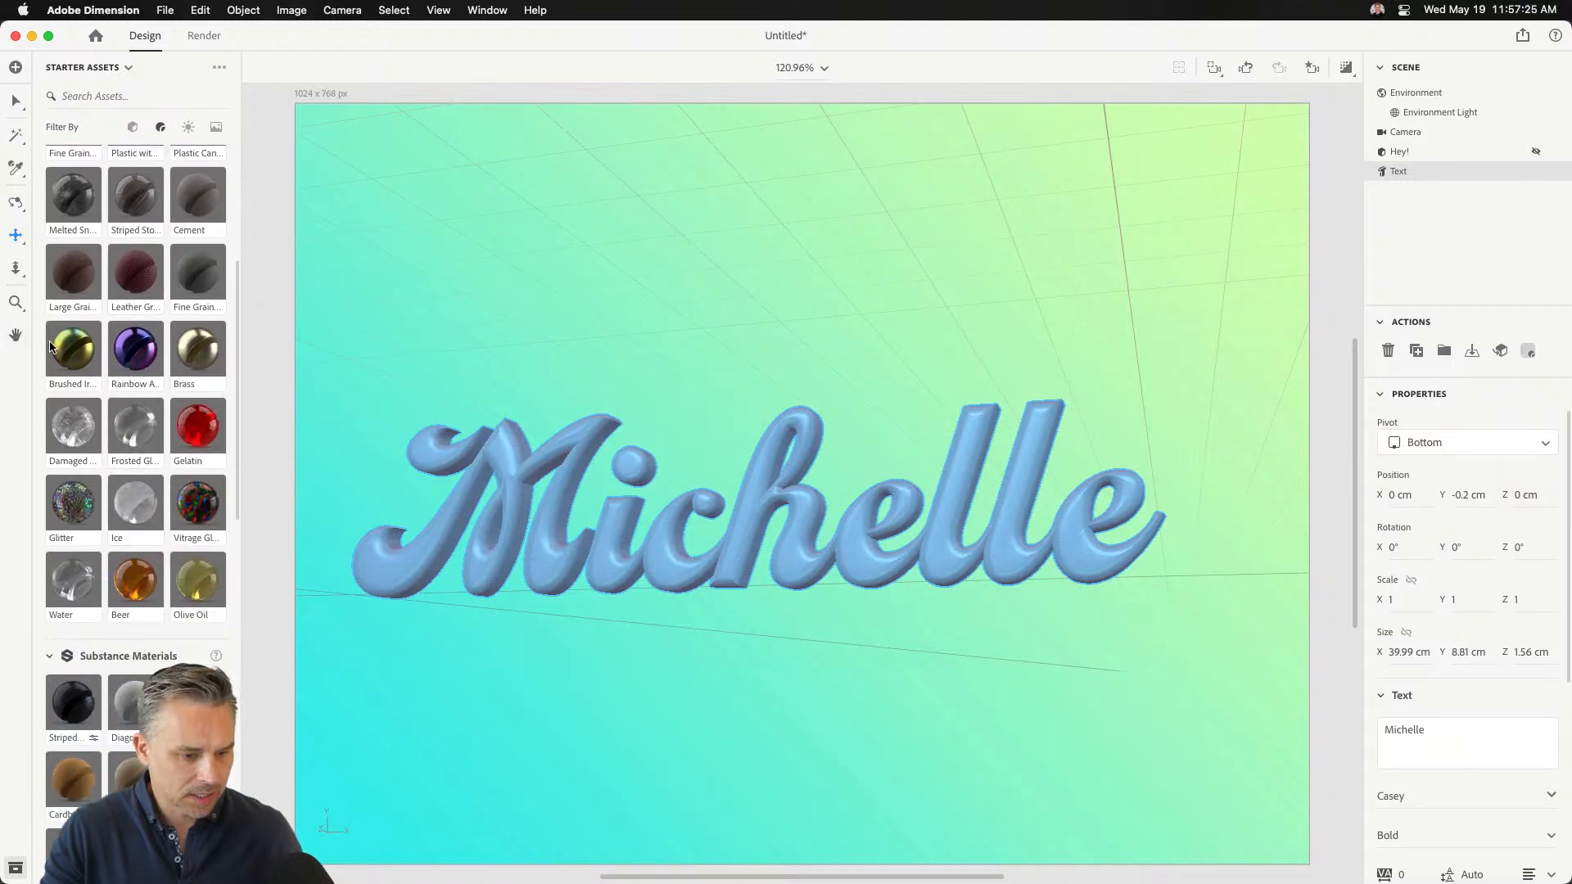
pyautogui.moveTo(70, 354); pyautogui.dragTo(567, 508)
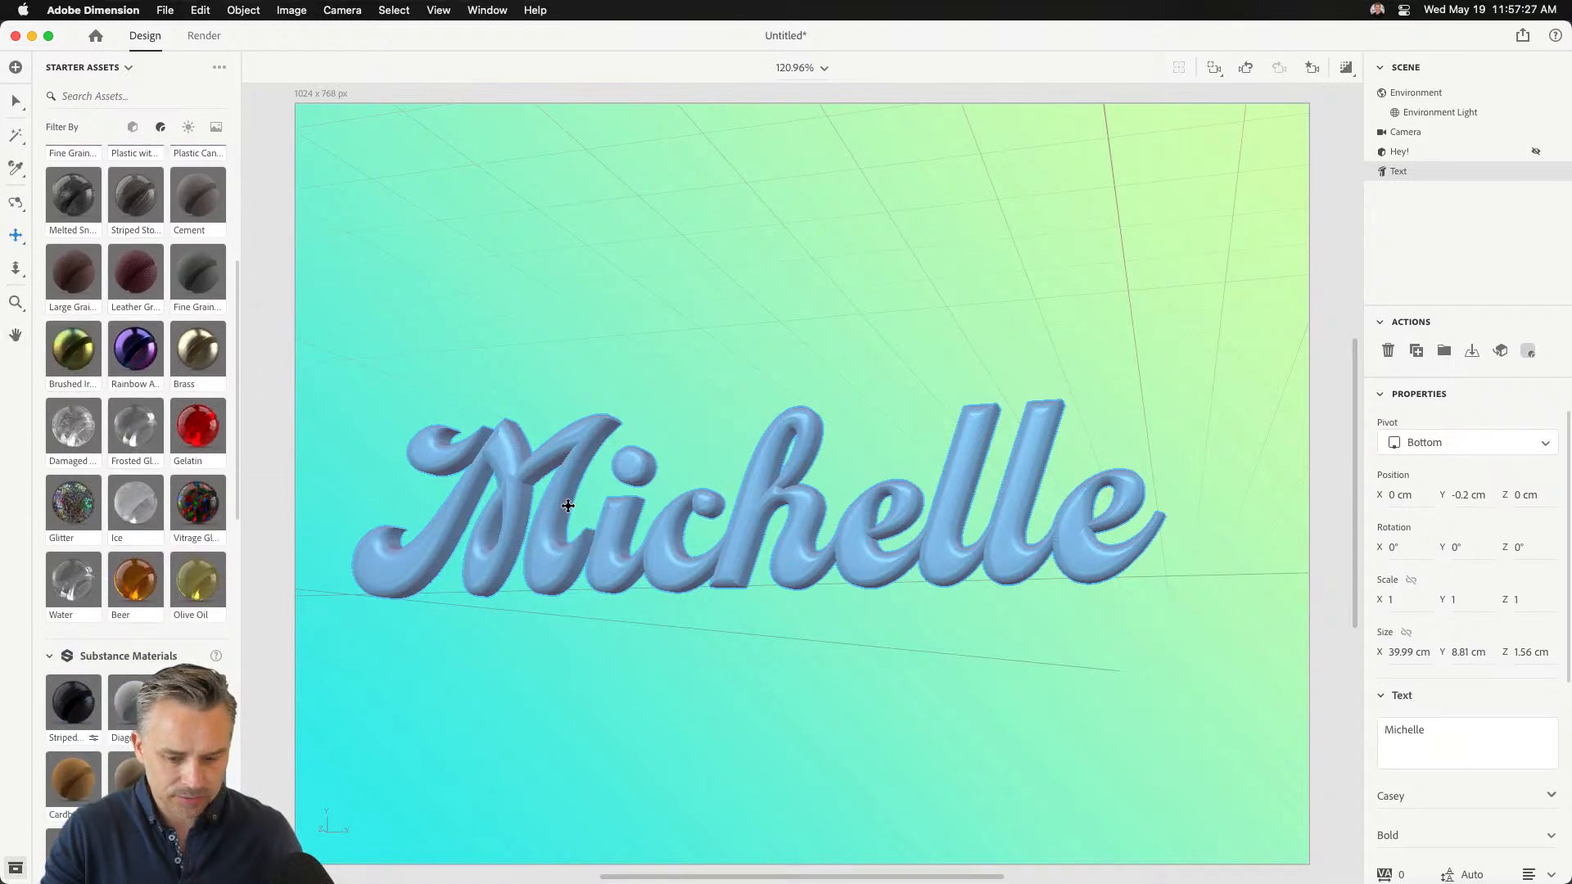
# Orbit the camera to a lower, more angled view of the lettering and turn on the render preview
pyautogui.press('1')
pyautogui.moveTo(604, 386); pyautogui.dragTo(649, 378)
pyautogui.moveTo(597, 342); pyautogui.dragTo(688, 298)
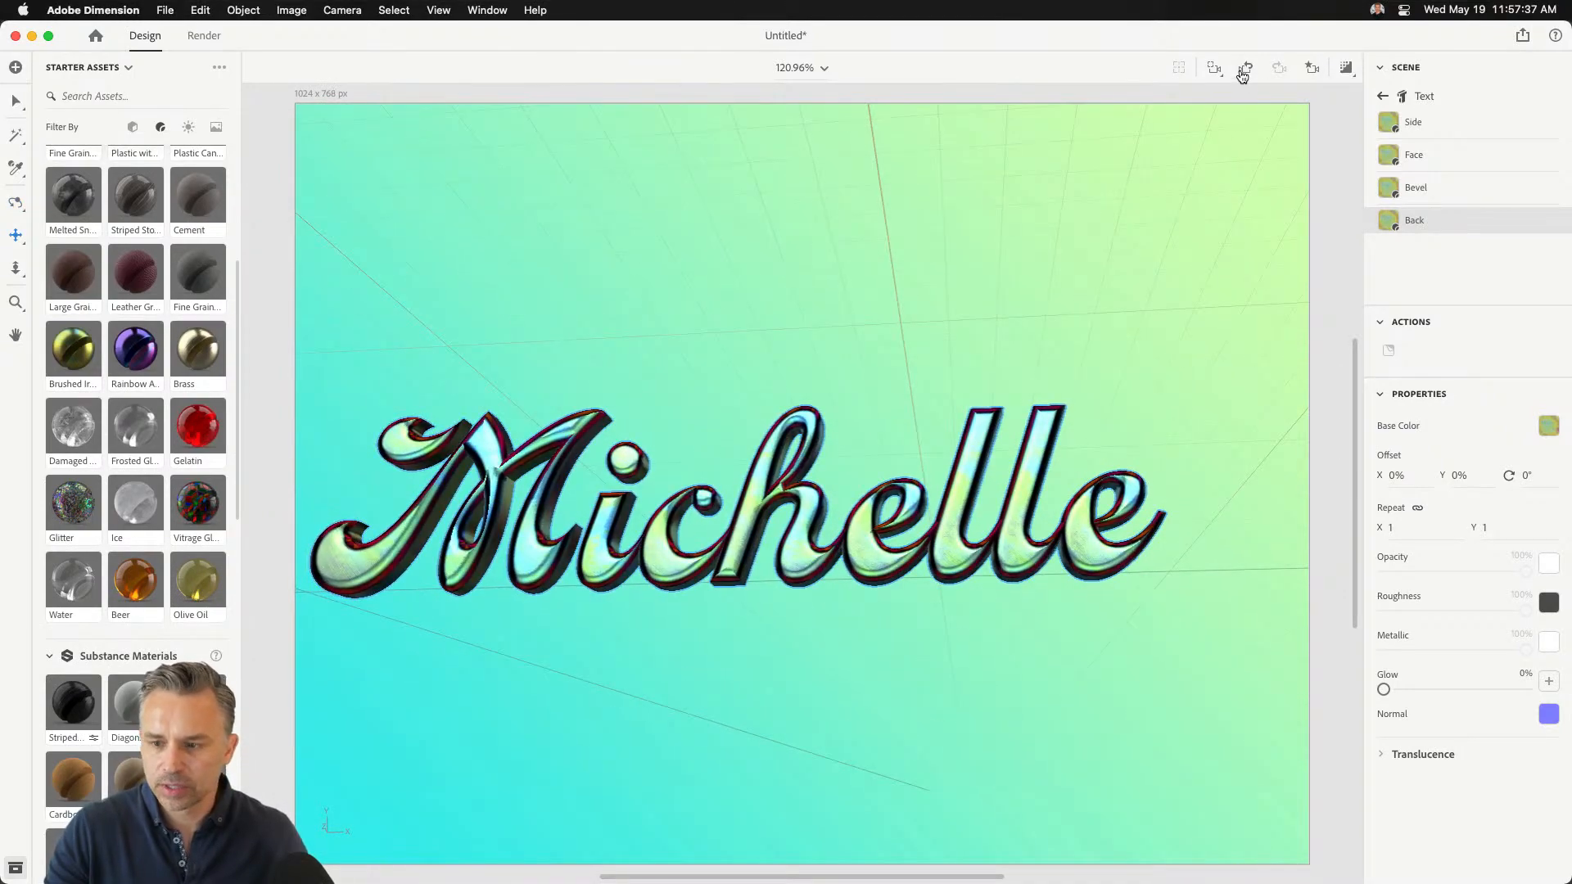
pyautogui.click(1345, 69)
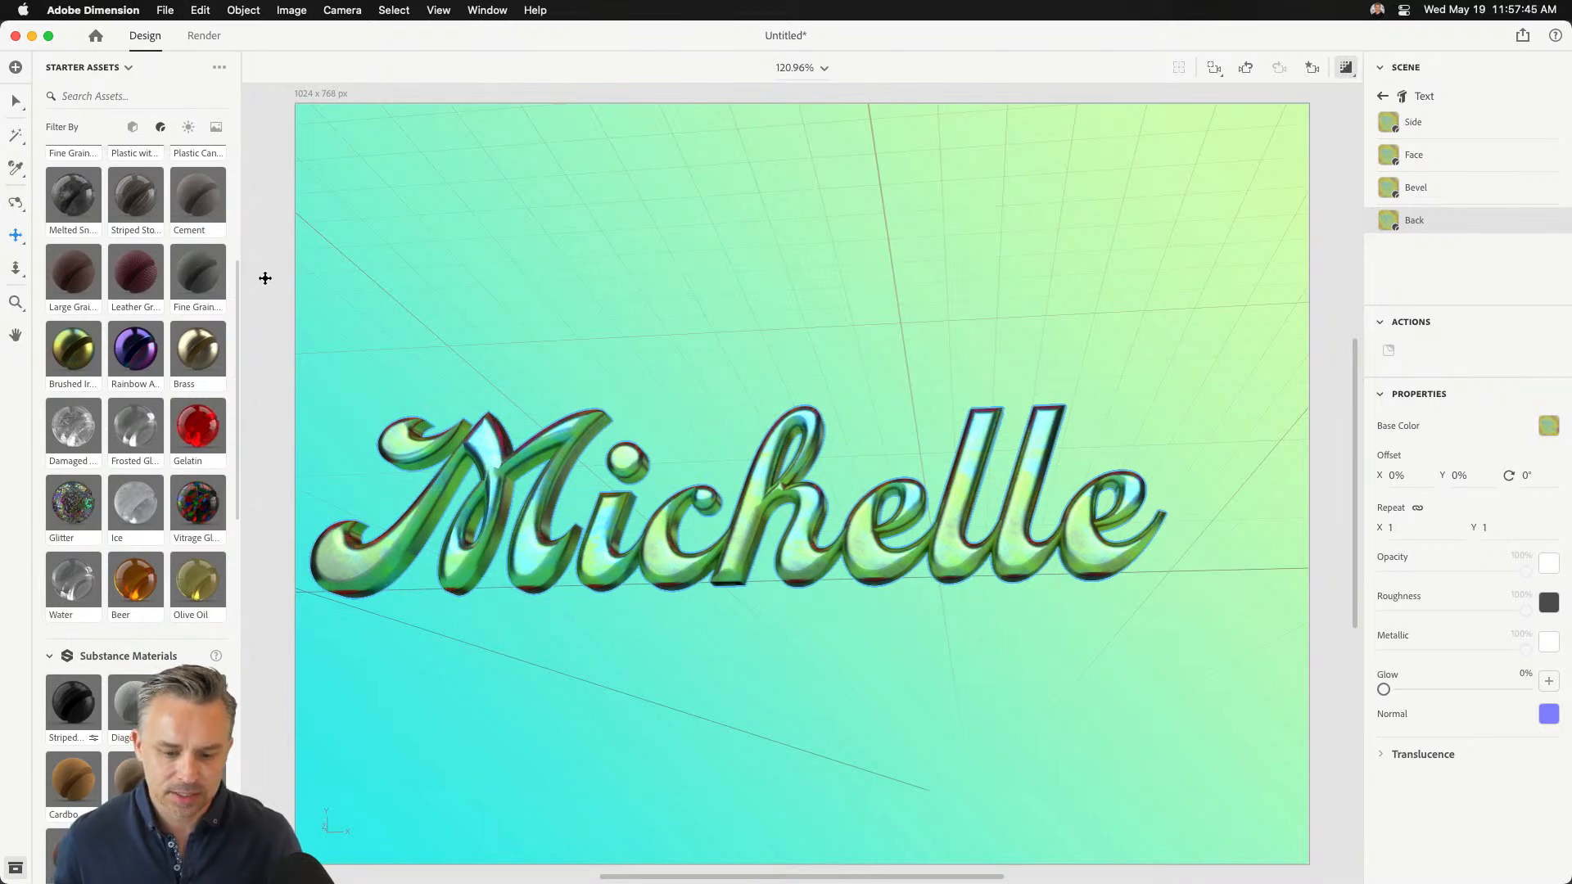
# Save the scene to the Desktop as Untitled.dn and render it as a 16-bit PSD at Low (Fast) quality
pyautogui.press('super+s')
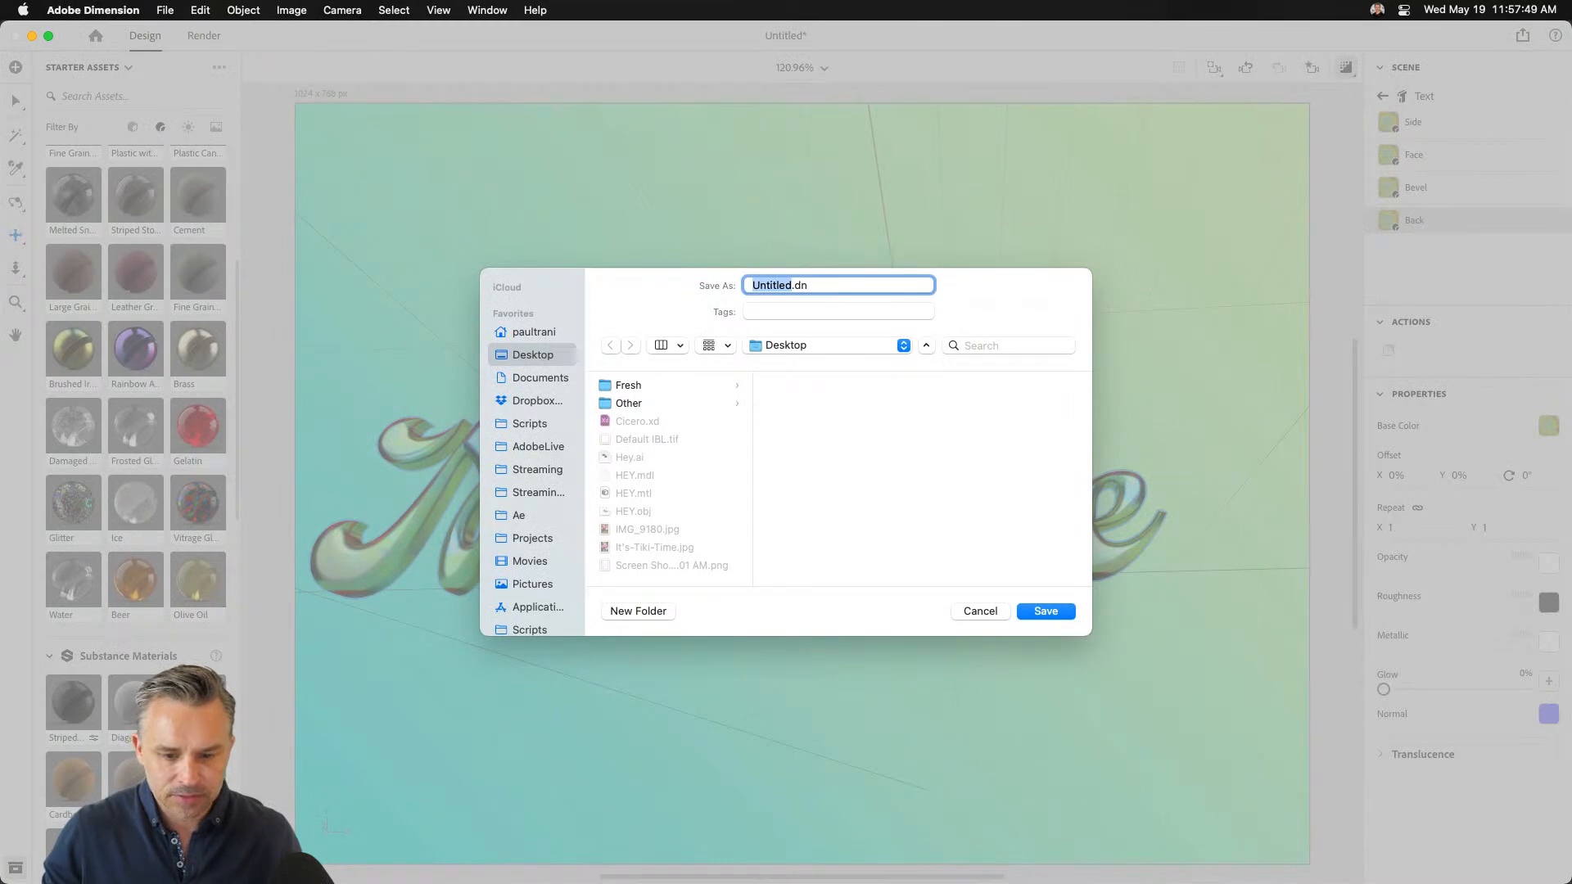
pyautogui.press('Return')
pyautogui.click(194, 41)
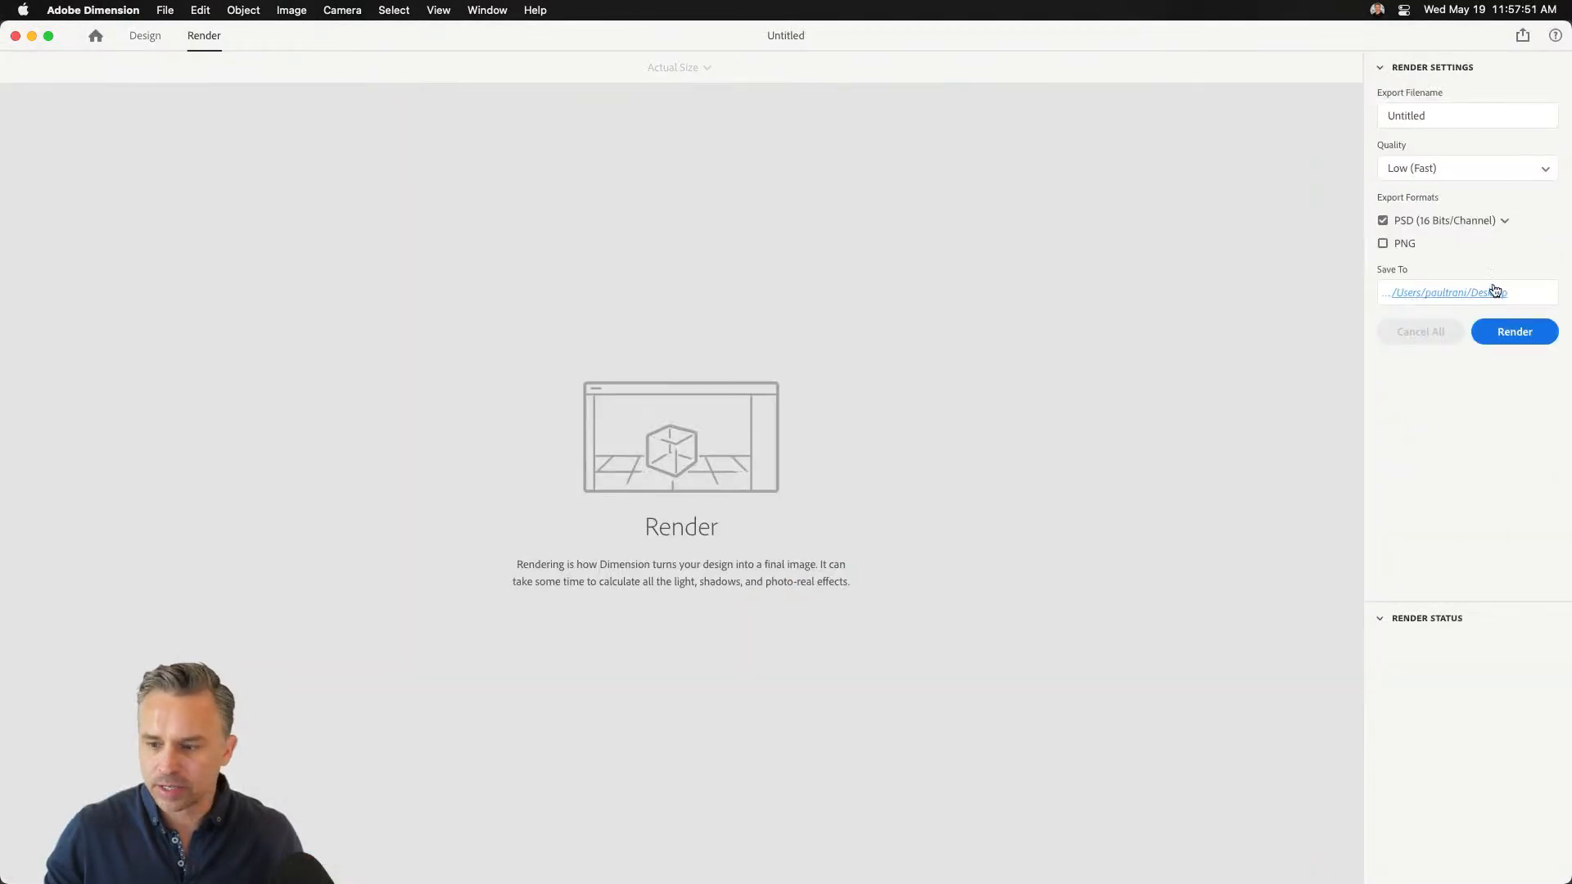
pyautogui.click(1513, 331)
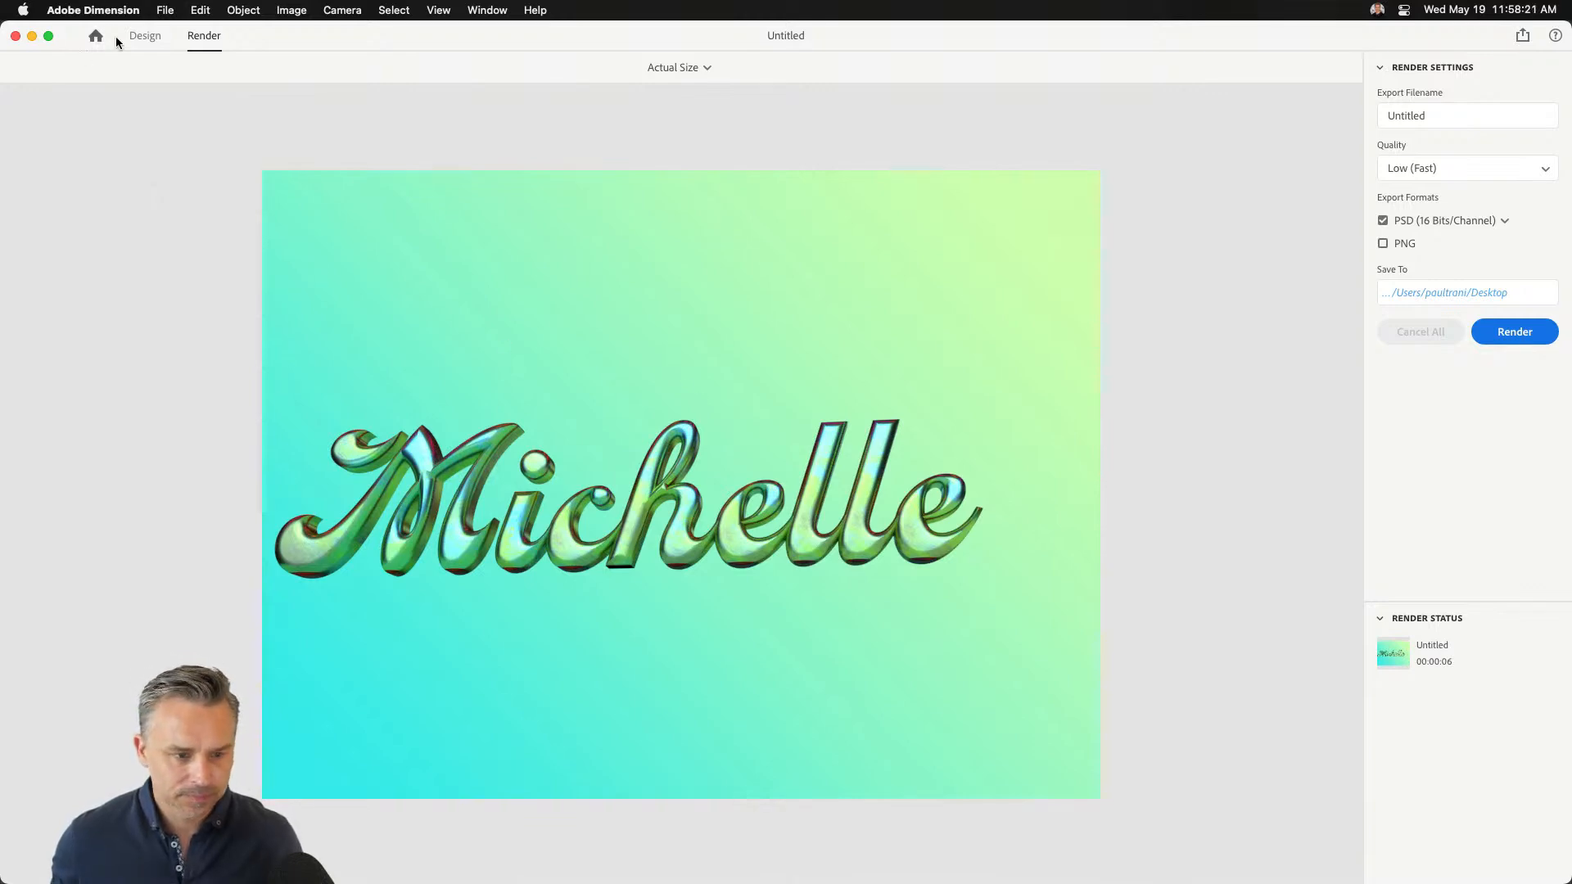
# Minimize the open application windows and open the rendered Untitled.psd from the desktop in Photoshop
pyautogui.click(33, 37)
pyautogui.click(29, 33)
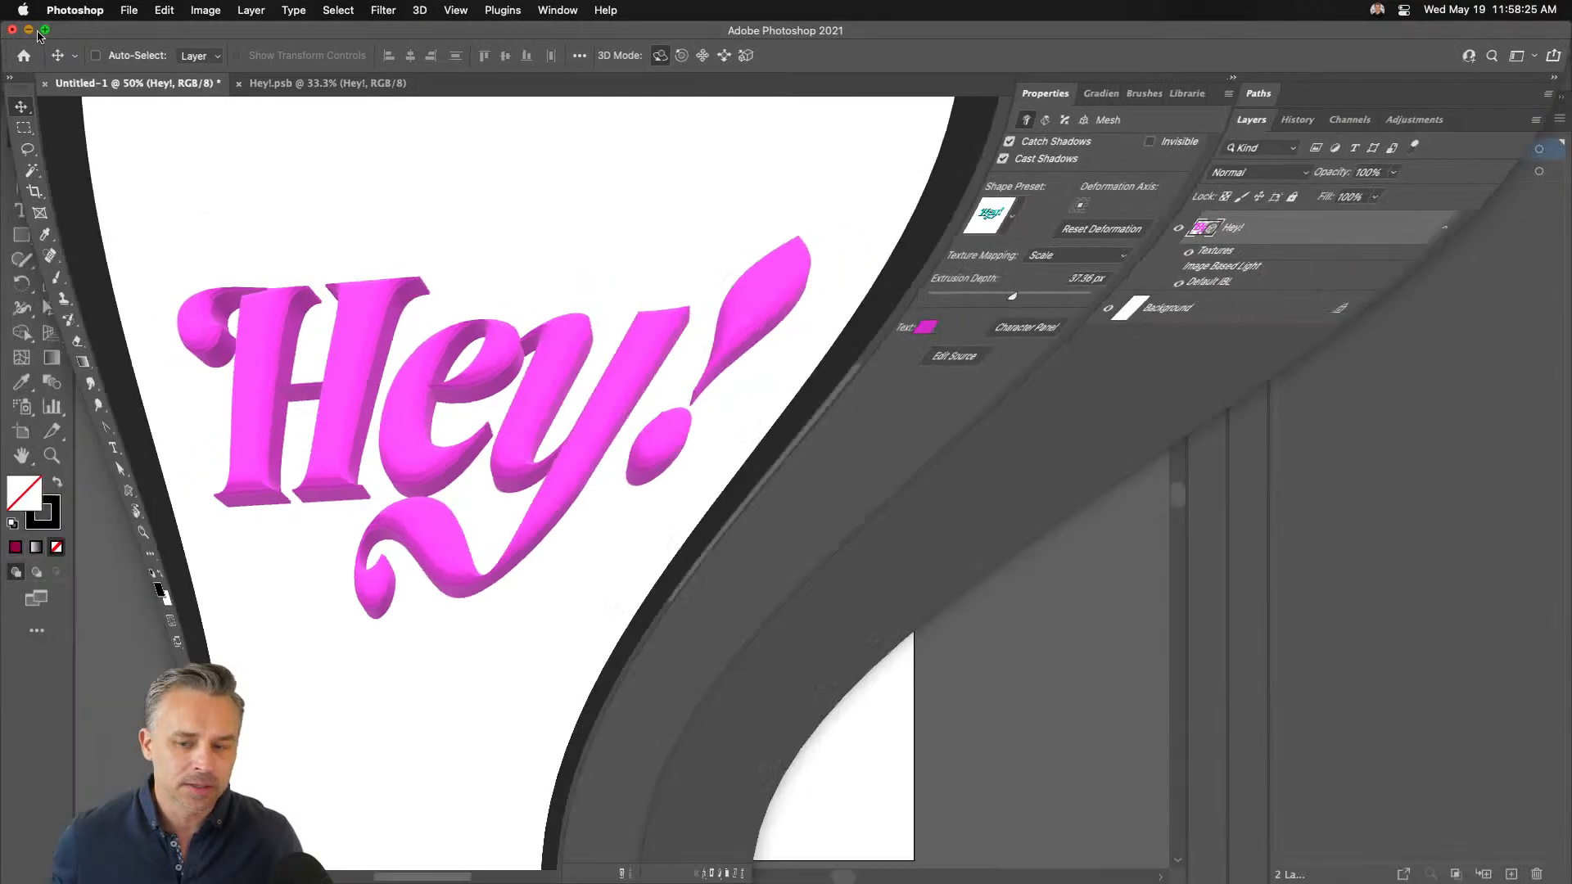
pyautogui.click(28, 36)
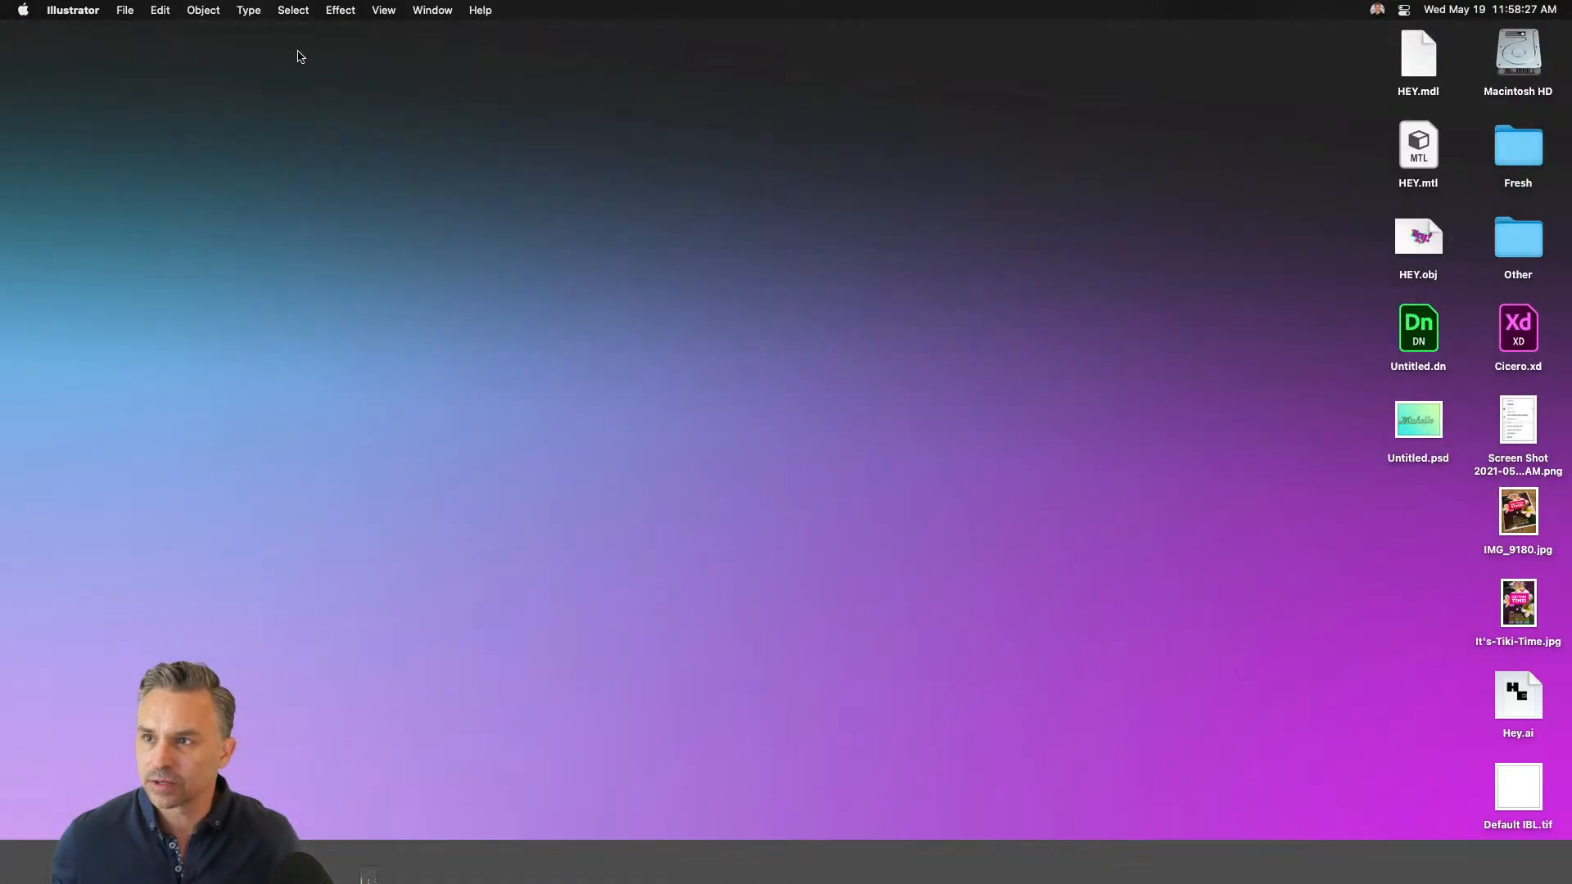
pyautogui.doubleClick(1435, 428)
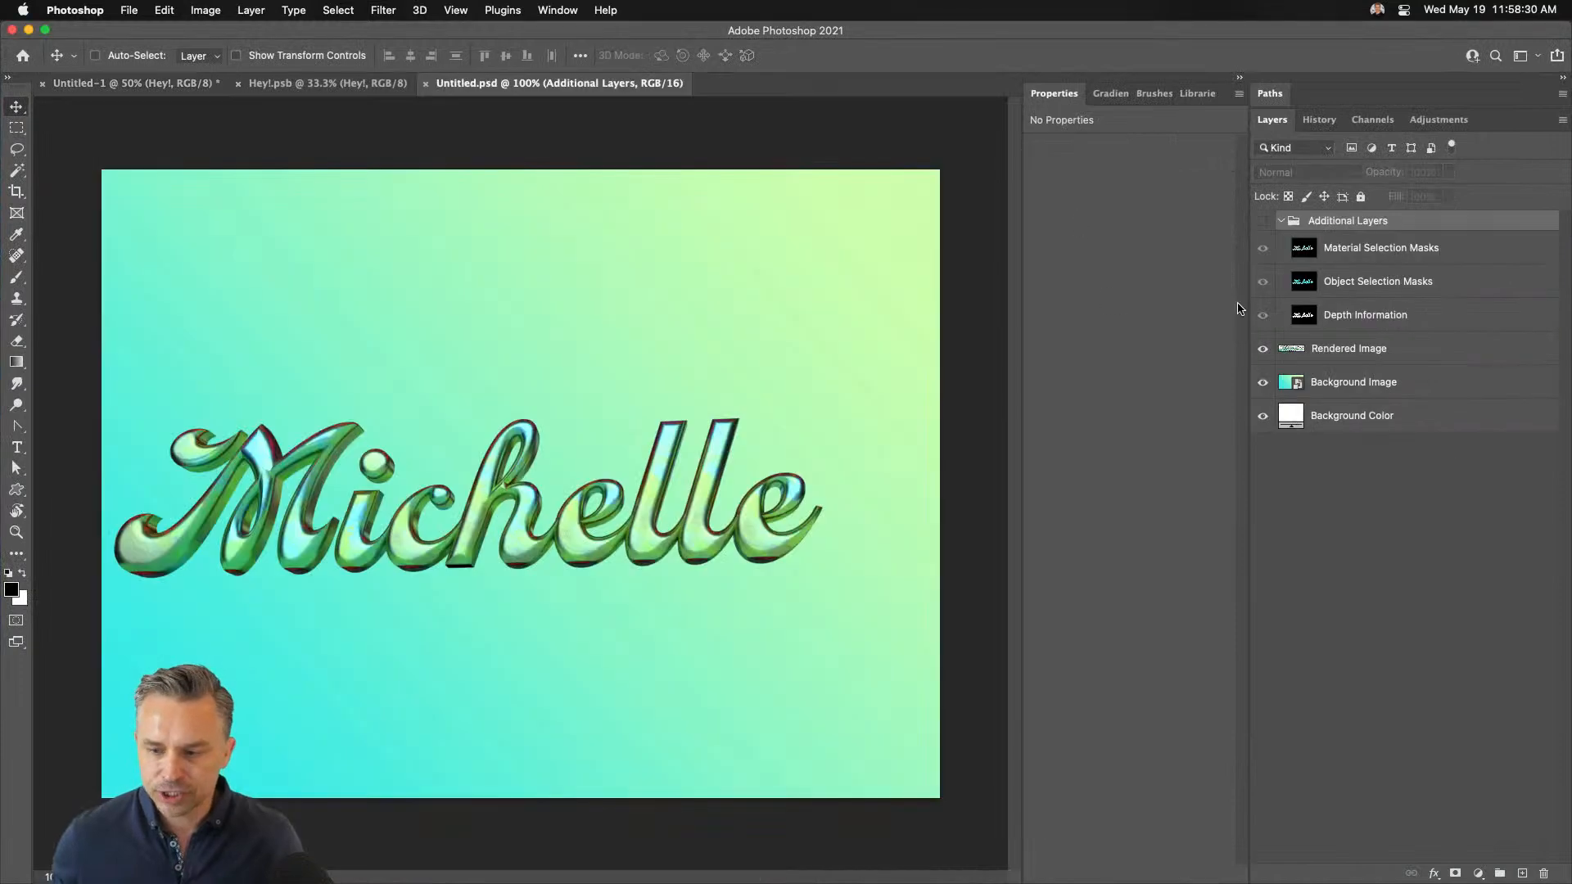
# Collapse the Additional Layers group, hide Background Image, and move the Rendered Image layer to about X 78 px, Y 286 px
pyautogui.click(1282, 222)
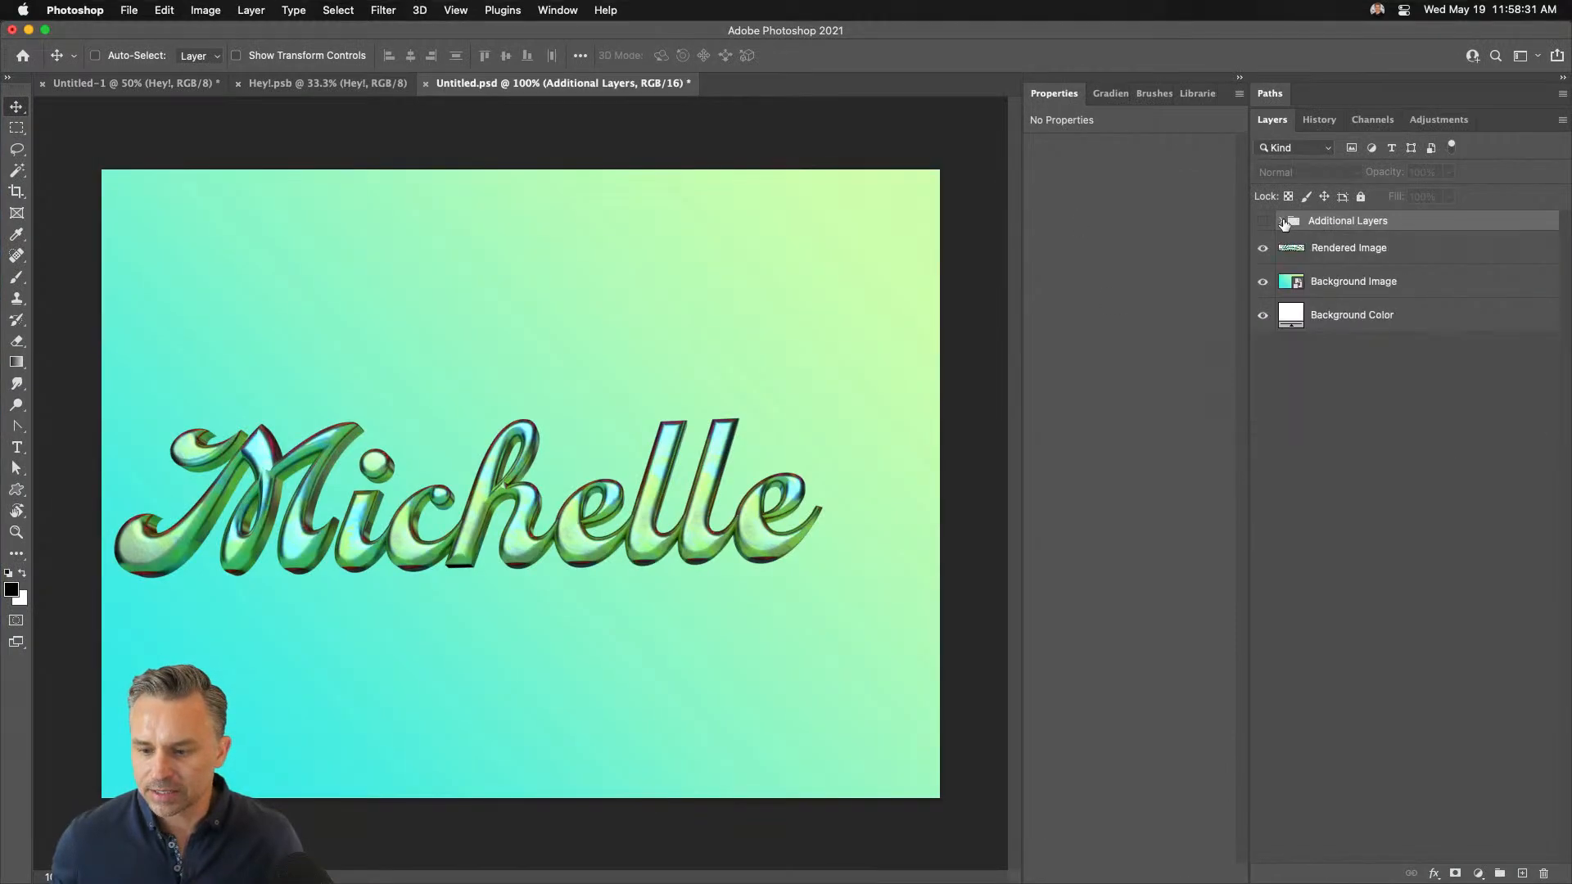
pyautogui.click(1263, 282)
pyautogui.click(1263, 316)
pyautogui.click(1262, 315)
pyautogui.click(1304, 246)
pyautogui.moveTo(315, 482); pyautogui.dragTo(341, 454)
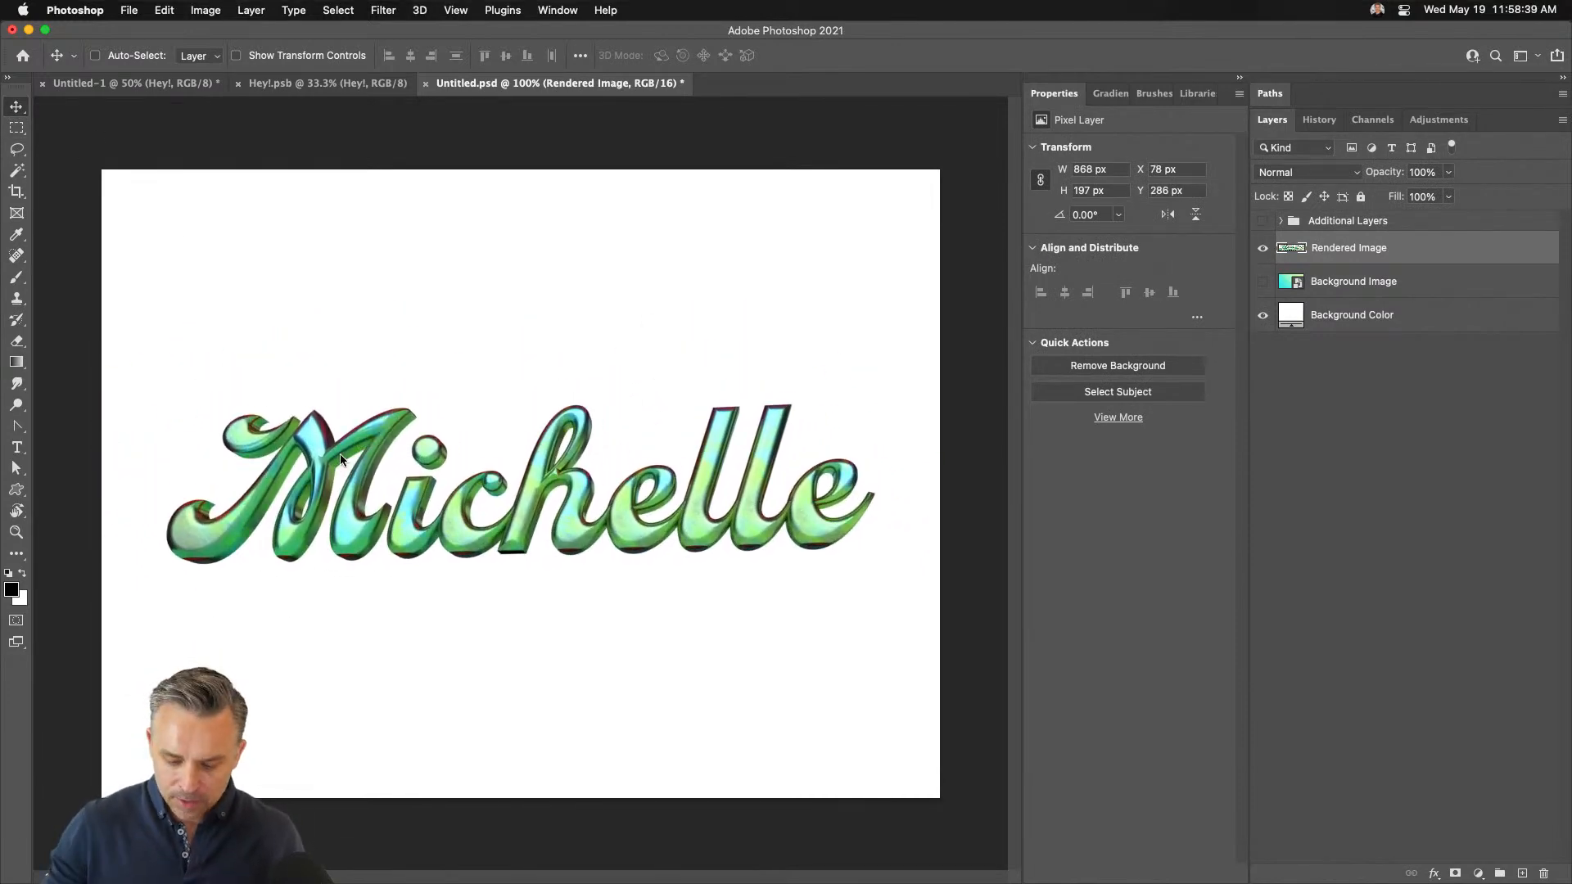
# View the rendered lettering in full-screen mode and enlarge it to fill the screen
pyautogui.press('f')
pyautogui.press('f')
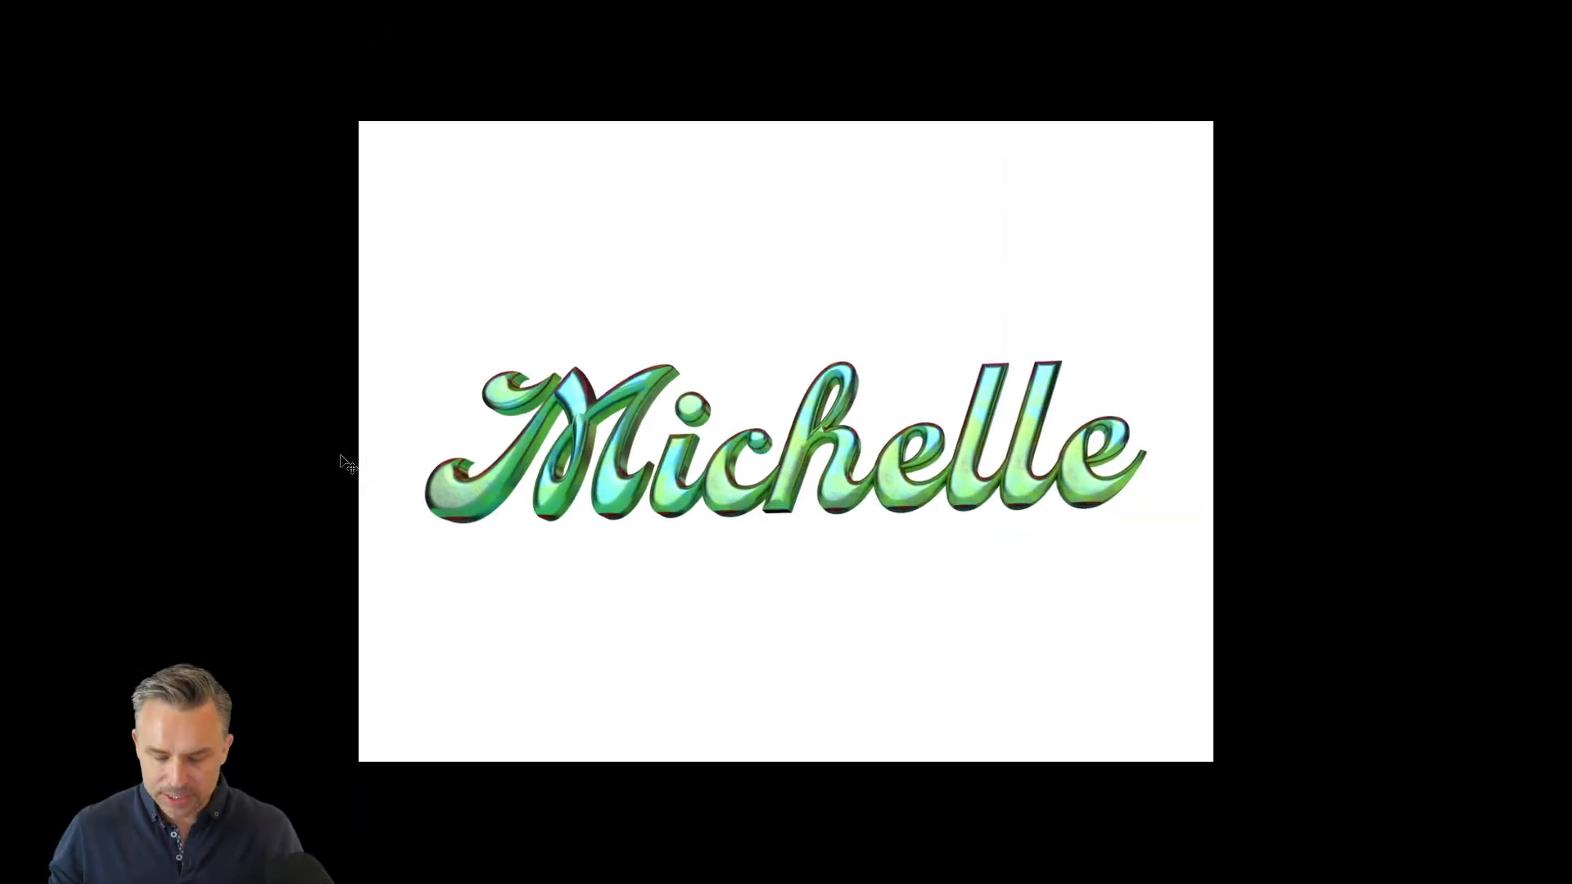
pyautogui.hotkey('ctrl', '+')
pyautogui.hotkey('ctrl', '+')
pyautogui.hotkey('ctrl', '-')
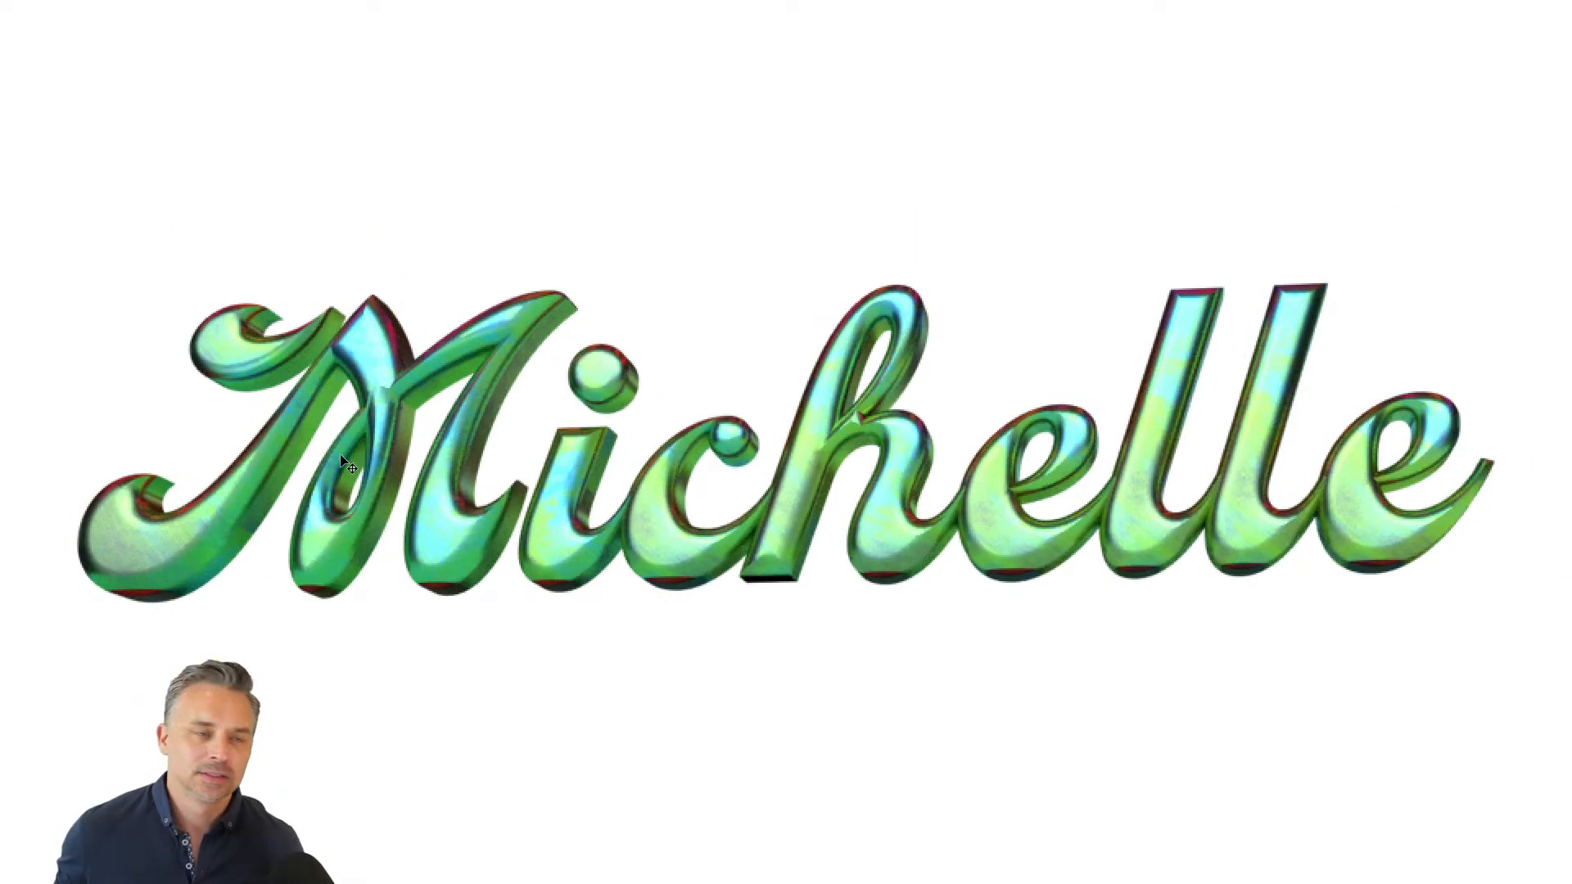